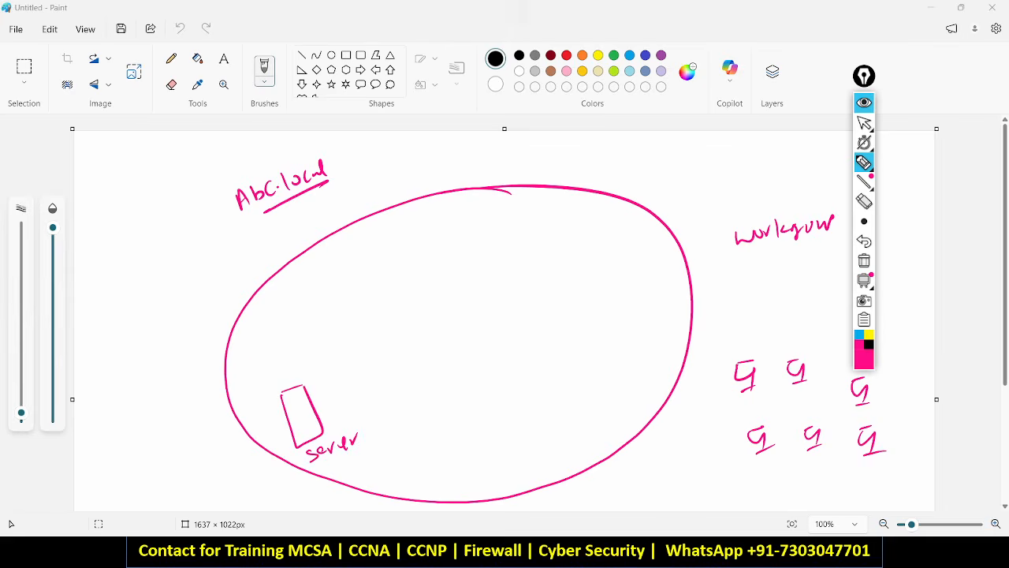
# Finish the server labels, write 'Domain' above the ellipse, and start 'AD' beneath the server.
pyautogui.moveTo(263, 214); pyautogui.dragTo(246, 220)
pyautogui.moveTo(303, 386)
pyautogui.mouseDown()
pyautogui.moveTo(280, 395)
pyautogui.moveTo(300, 452)
pyautogui.moveTo(325, 425)
pyautogui.moveTo(284, 396)
pyautogui.mouseUp()
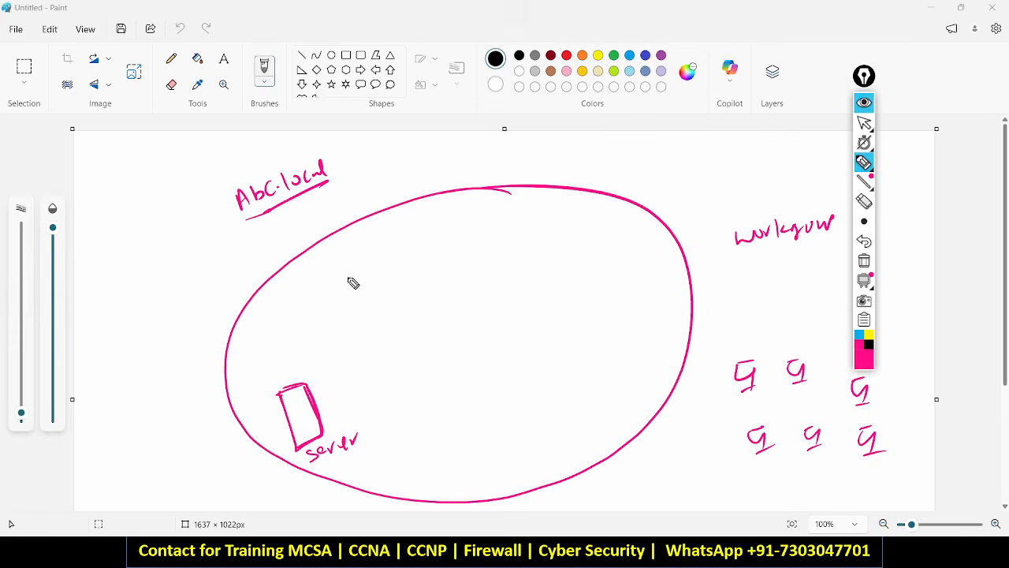
pyautogui.moveTo(422, 175); pyautogui.dragTo(504, 155)
pyautogui.moveTo(418, 181); pyautogui.dragTo(503, 164)
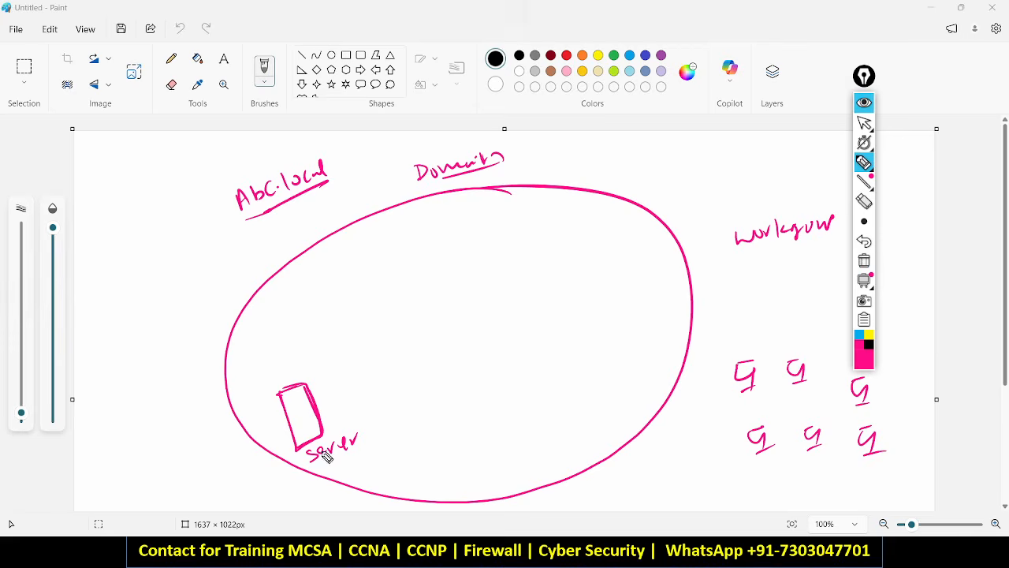
pyautogui.moveTo(341, 468); pyautogui.dragTo(355, 475)
# Label a workgroup computer PL1, then erase that label and computer.
pyautogui.moveTo(737, 340); pyautogui.dragTo(749, 353)
pyautogui.moveTo(752, 342); pyautogui.dragTo(754, 354)
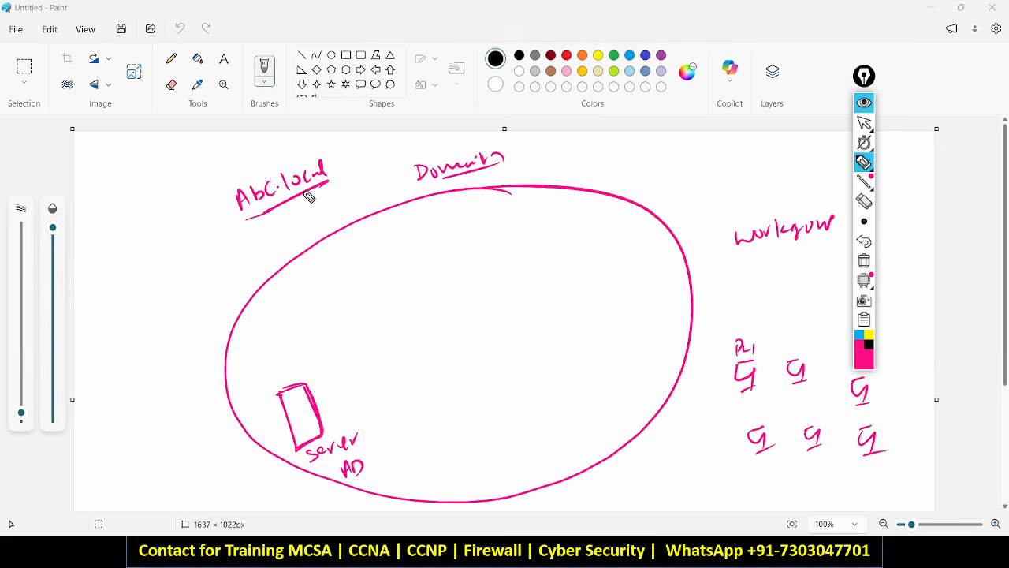
pyautogui.click(864, 202)
pyautogui.moveTo(745, 376); pyautogui.dragTo(749, 388)
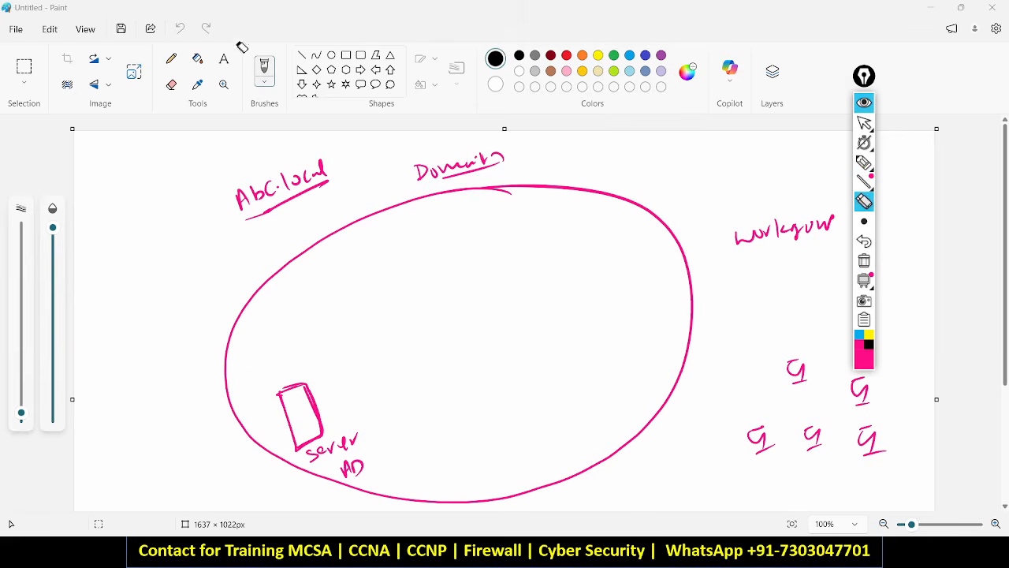
pyautogui.click(864, 163)
# Draw the first computer in the domain ellipse with its boxed pc1.abc.local name.
pyautogui.moveTo(427, 246)
pyautogui.mouseDown()
pyautogui.moveTo(447, 252)
pyautogui.moveTo(474, 235)
pyautogui.mouseUp()
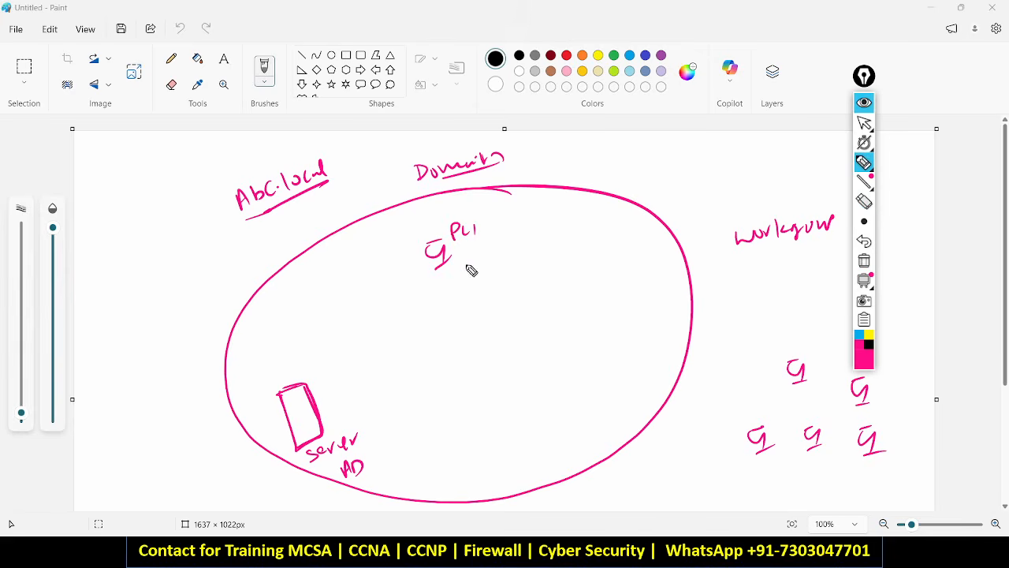
pyautogui.moveTo(451, 293)
pyautogui.mouseDown()
pyautogui.moveTo(535, 266)
pyautogui.moveTo(558, 241)
pyautogui.mouseUp()
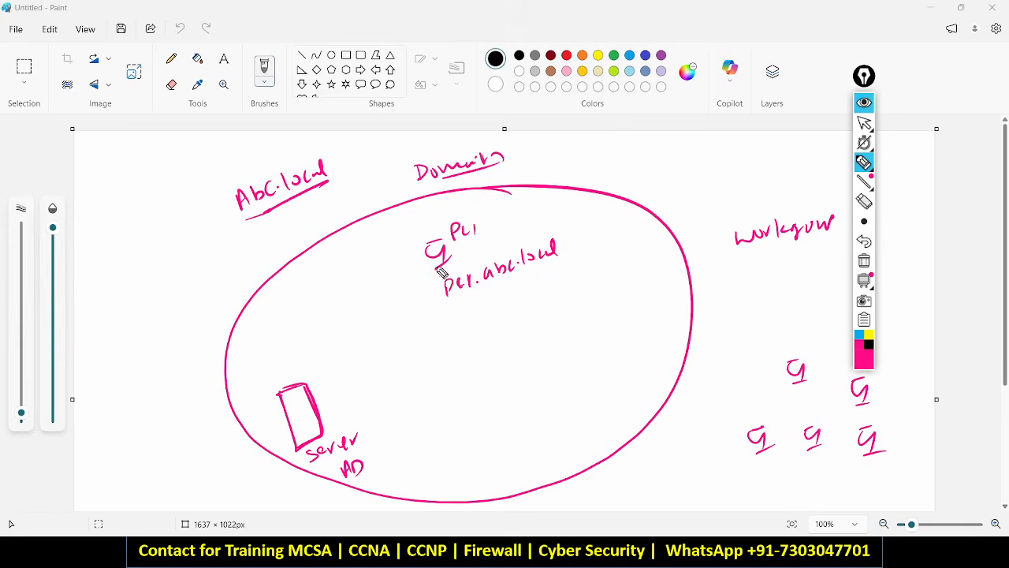
pyautogui.moveTo(740, 313); pyautogui.dragTo(762, 309)
pyautogui.moveTo(769, 298); pyautogui.dragTo(772, 300)
pyautogui.hotkey('ctrl', 'z')
pyautogui.moveTo(426, 272)
pyautogui.mouseDown()
pyautogui.moveTo(432, 294)
pyautogui.moveTo(596, 262)
pyautogui.moveTo(441, 265)
pyautogui.mouseUp()
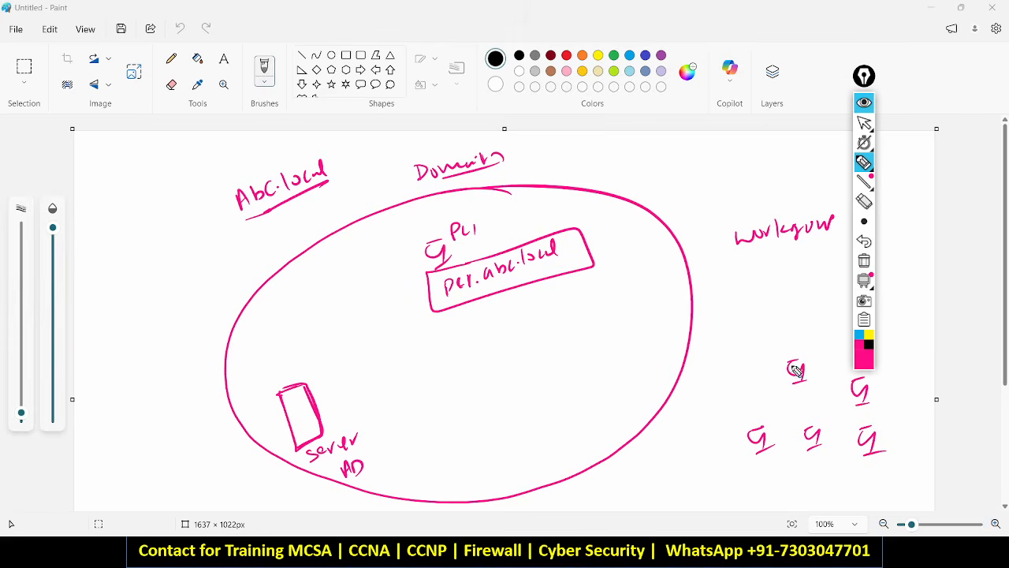
# Draw a second computer labelled PC2 with its pc2.abc.local domain name.
pyautogui.moveTo(785, 339)
pyautogui.mouseDown()
pyautogui.moveTo(818, 349)
pyautogui.moveTo(798, 344)
pyautogui.moveTo(798, 364)
pyautogui.mouseUp()
pyautogui.click(864, 201)
pyautogui.click(865, 162)
pyautogui.moveTo(431, 368)
pyautogui.mouseDown()
pyautogui.moveTo(442, 347)
pyautogui.moveTo(465, 357)
pyautogui.moveTo(454, 395)
pyautogui.moveTo(486, 359)
pyautogui.mouseUp()
pyautogui.moveTo(496, 359)
pyautogui.mouseDown()
pyautogui.moveTo(495, 368)
pyautogui.moveTo(509, 367)
pyautogui.moveTo(523, 343)
pyautogui.moveTo(552, 344)
pyautogui.moveTo(589, 310)
pyautogui.mouseUp()
pyautogui.click(556, 335)
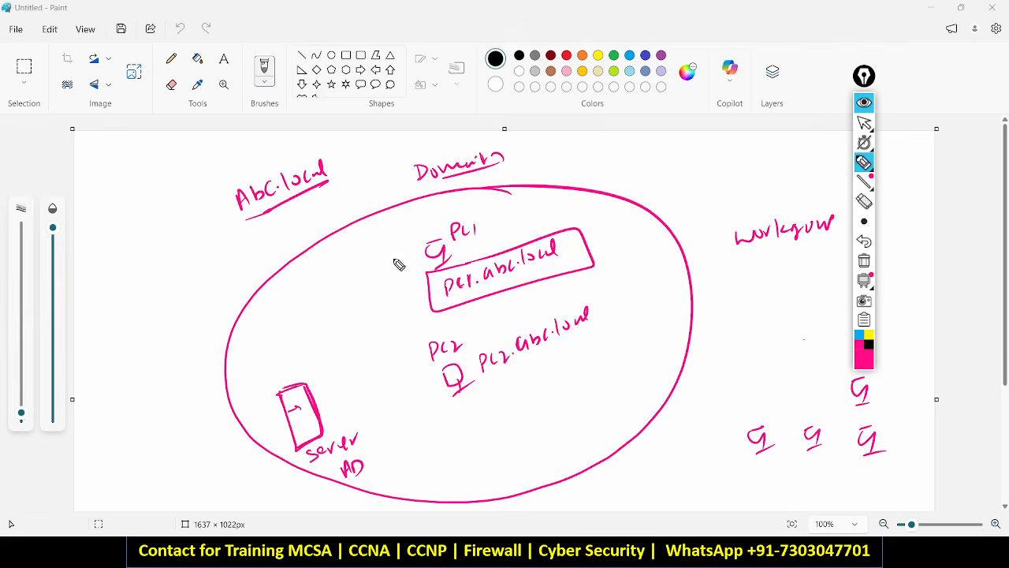
# Mark the workgroup computers and draw arrows from the server to PC1 and PC2.
pyautogui.moveTo(394, 257); pyautogui.dragTo(411, 255)
pyautogui.moveTo(326, 388); pyautogui.dragTo(359, 378)
pyautogui.moveTo(761, 408)
pyautogui.mouseDown()
pyautogui.moveTo(752, 414)
pyautogui.moveTo(773, 418)
pyautogui.mouseUp()
pyautogui.moveTo(823, 404); pyautogui.dragTo(812, 424)
pyautogui.moveTo(883, 382); pyautogui.dragTo(872, 394)
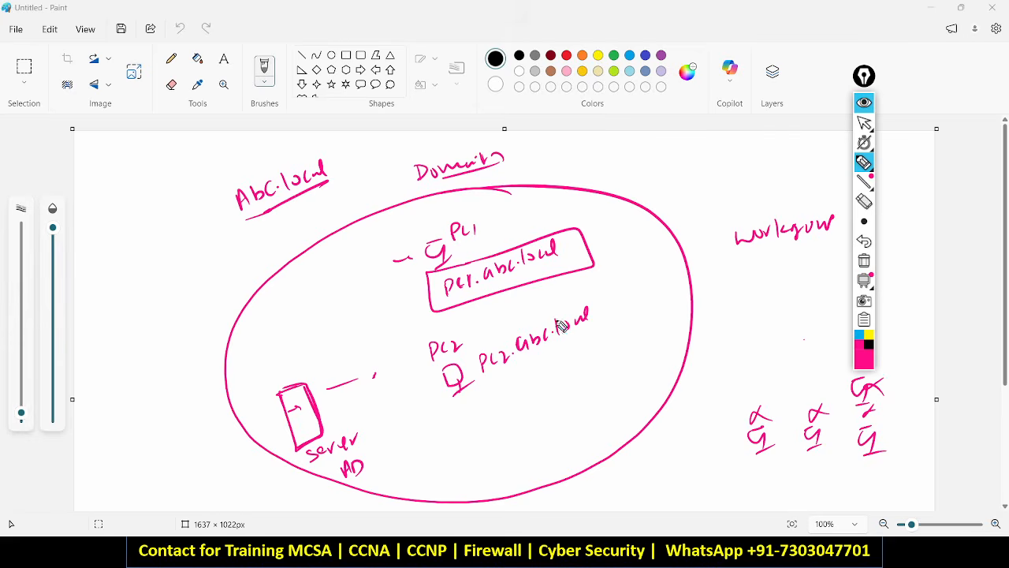
pyautogui.moveTo(297, 379)
pyautogui.mouseDown()
pyautogui.moveTo(284, 381)
pyautogui.moveTo(347, 437)
pyautogui.moveTo(297, 475)
pyautogui.moveTo(312, 380)
pyautogui.moveTo(300, 300)
pyautogui.moveTo(426, 252)
pyautogui.mouseUp()
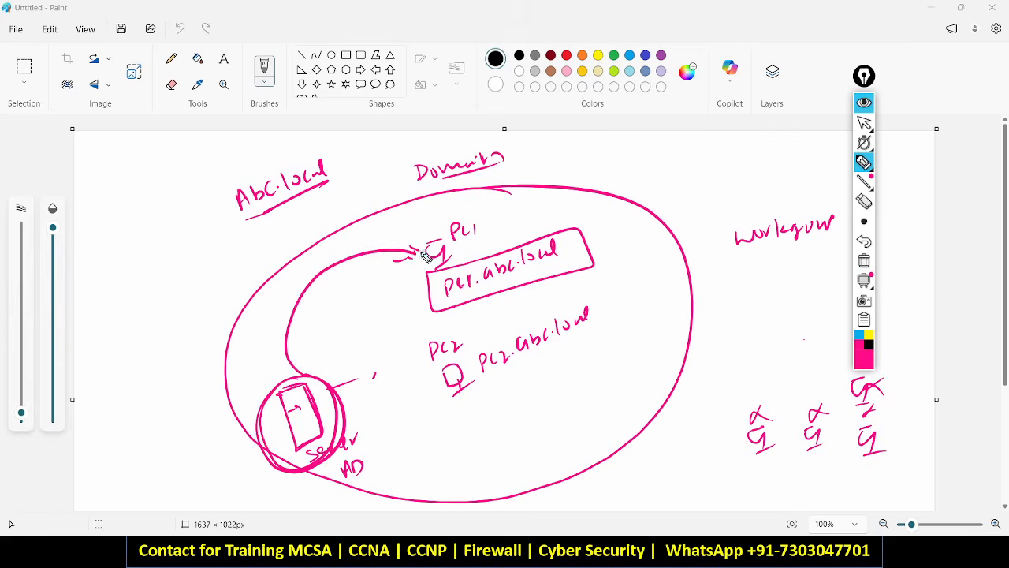
pyautogui.moveTo(341, 390)
pyautogui.mouseDown()
pyautogui.moveTo(462, 371)
pyautogui.moveTo(421, 389)
pyautogui.mouseUp()
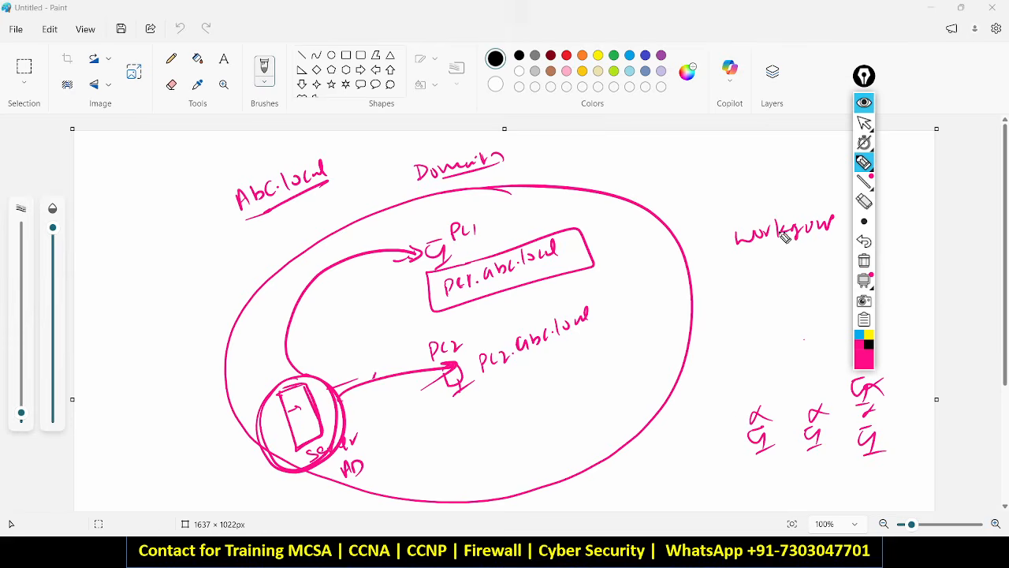
# Underline Workgroup, arrow a circled workgroup computer into the domain, and circle both PCs.
pyautogui.moveTo(753, 257)
pyautogui.mouseDown()
pyautogui.moveTo(804, 243)
pyautogui.moveTo(793, 260)
pyautogui.mouseUp()
pyautogui.moveTo(765, 465); pyautogui.dragTo(886, 470)
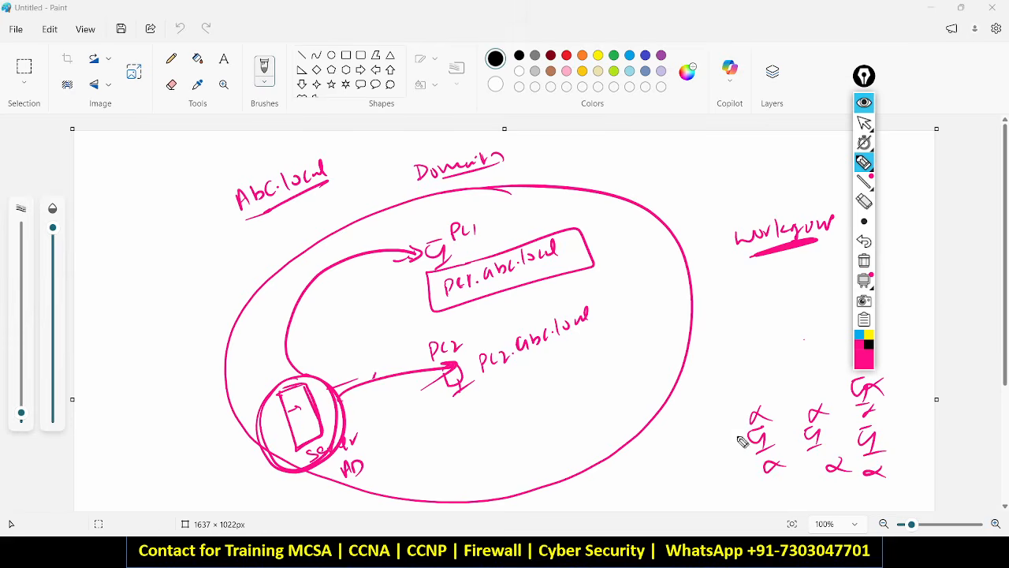
pyautogui.moveTo(761, 424)
pyautogui.mouseDown()
pyautogui.moveTo(704, 369)
pyautogui.moveTo(641, 387)
pyautogui.mouseUp()
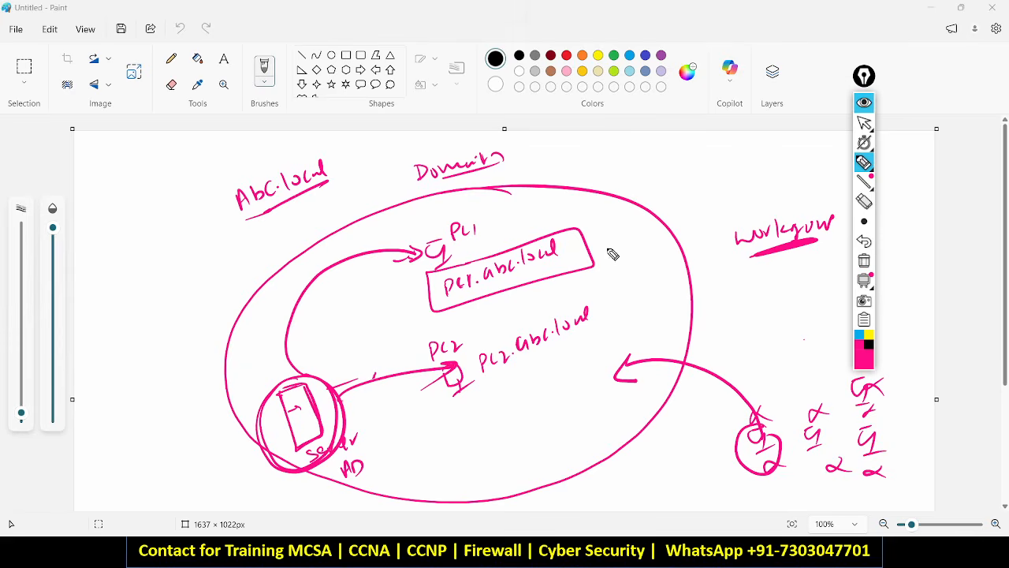
pyautogui.moveTo(444, 246); pyautogui.dragTo(432, 260)
pyautogui.moveTo(442, 344)
pyautogui.mouseDown()
pyautogui.moveTo(462, 382)
pyautogui.moveTo(457, 347)
pyautogui.mouseUp()
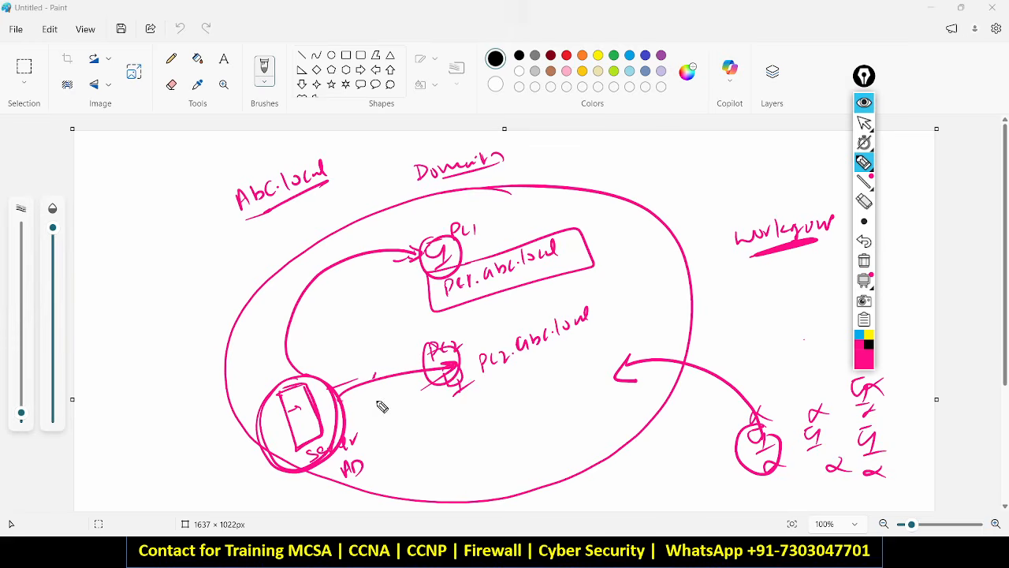
pyautogui.click(859, 334)
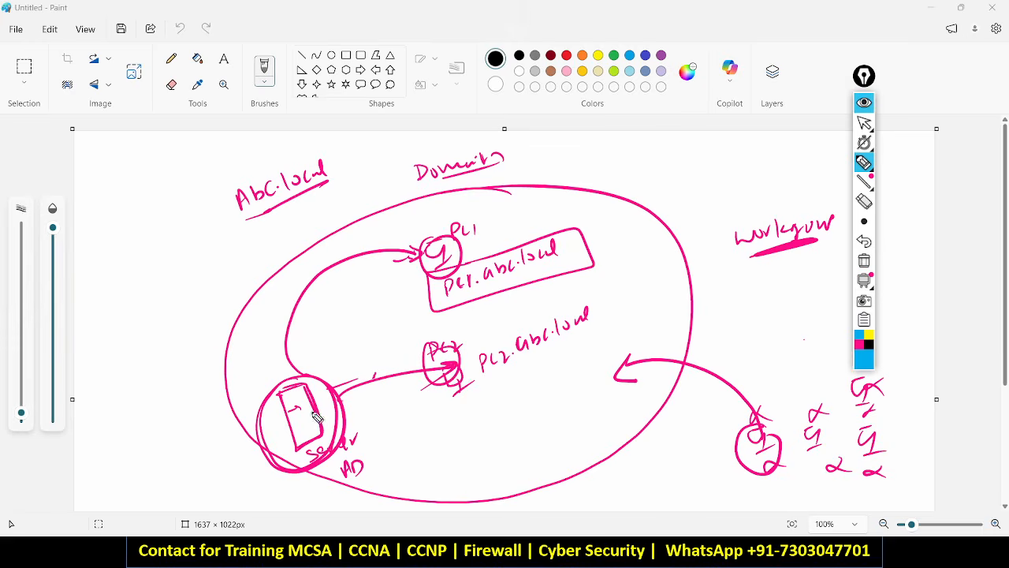
# In cyan, write and underline a user's name and a user account beside the server.
pyautogui.moveTo(298, 422); pyautogui.dragTo(262, 441)
pyautogui.moveTo(142, 434)
pyautogui.mouseDown()
pyautogui.moveTo(144, 449)
pyautogui.moveTo(163, 455)
pyautogui.moveTo(173, 432)
pyautogui.moveTo(211, 437)
pyautogui.mouseUp()
pyautogui.moveTo(175, 459)
pyautogui.mouseDown()
pyautogui.moveTo(221, 424)
pyautogui.moveTo(317, 408)
pyautogui.mouseUp()
pyautogui.moveTo(433, 440)
pyautogui.mouseDown()
pyautogui.moveTo(430, 457)
pyautogui.moveTo(465, 446)
pyautogui.moveTo(471, 456)
pyautogui.moveTo(483, 434)
pyautogui.moveTo(492, 441)
pyautogui.moveTo(553, 409)
pyautogui.moveTo(582, 407)
pyautogui.mouseUp()
pyautogui.moveTo(433, 465); pyautogui.dragTo(585, 404)
pyautogui.moveTo(495, 467); pyautogui.dragTo(525, 471)
# Link the user account with cyan lines to PC2, PC1 and the server, and circle the server.
pyautogui.moveTo(612, 302); pyautogui.dragTo(609, 313)
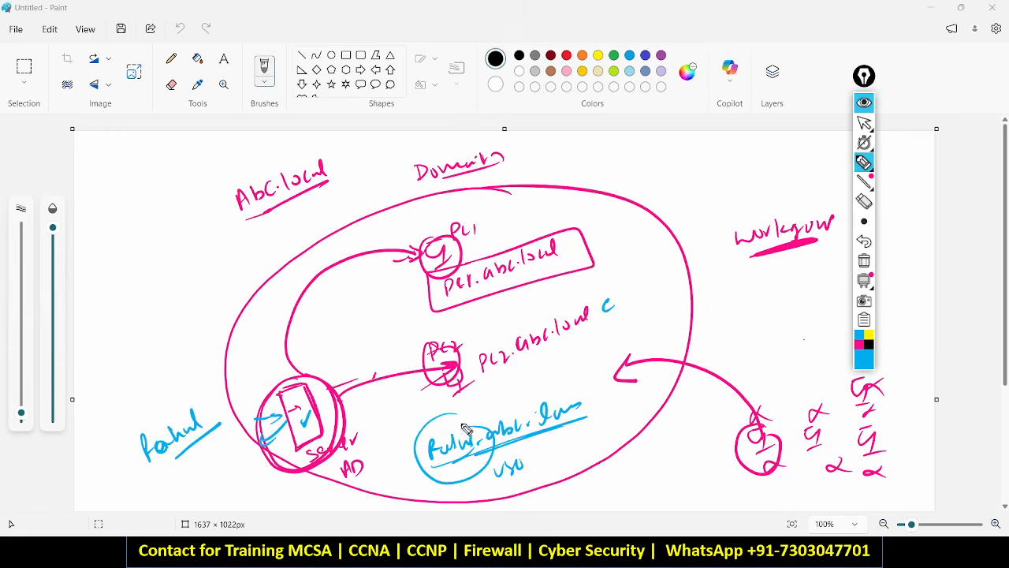
pyautogui.moveTo(455, 431); pyautogui.dragTo(466, 377)
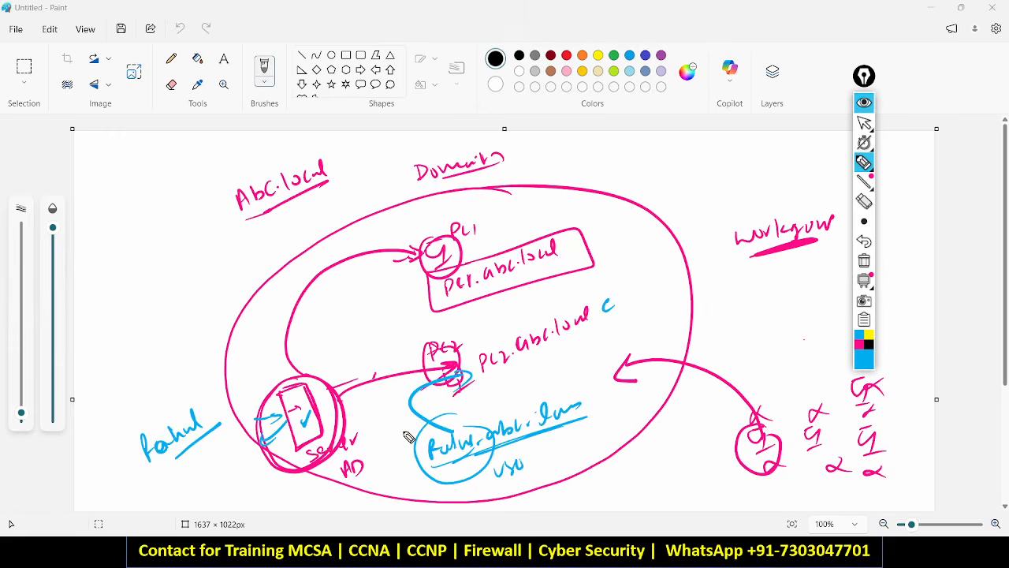
pyautogui.moveTo(431, 432); pyautogui.dragTo(432, 280)
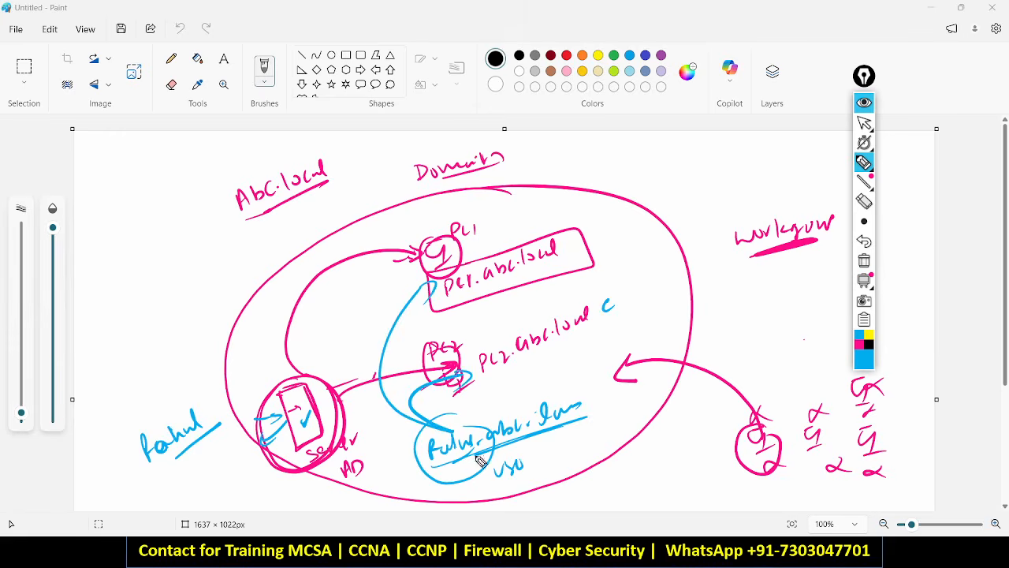
pyautogui.moveTo(414, 400); pyautogui.dragTo(345, 411)
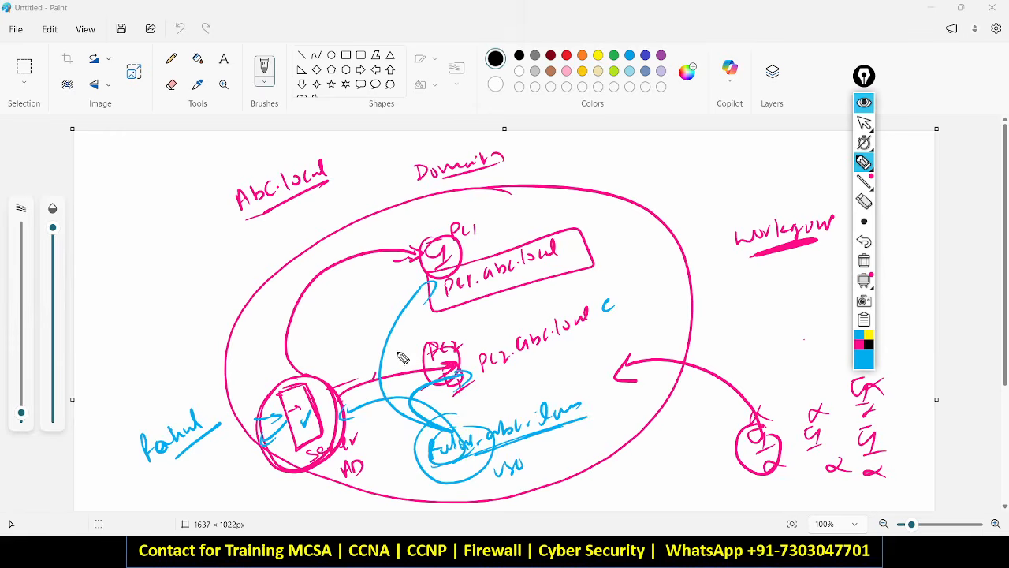
pyautogui.moveTo(446, 207); pyautogui.dragTo(444, 227)
pyautogui.moveTo(293, 383)
pyautogui.mouseDown()
pyautogui.moveTo(347, 420)
pyautogui.moveTo(235, 381)
pyautogui.mouseUp()
pyautogui.moveTo(172, 317)
pyautogui.mouseDown()
pyautogui.moveTo(170, 372)
pyautogui.moveTo(199, 368)
pyautogui.mouseUp()
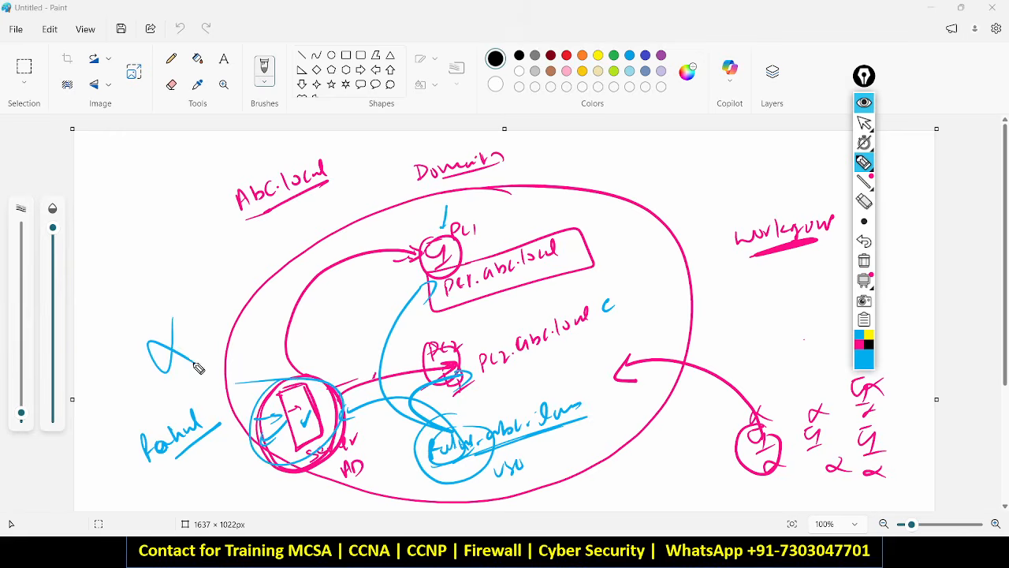
pyautogui.moveTo(283, 421); pyautogui.dragTo(302, 421)
# Draw lines from PC2 to the workgroup computers and add circled User and Memory labels.
pyautogui.moveTo(741, 418); pyautogui.dragTo(555, 338)
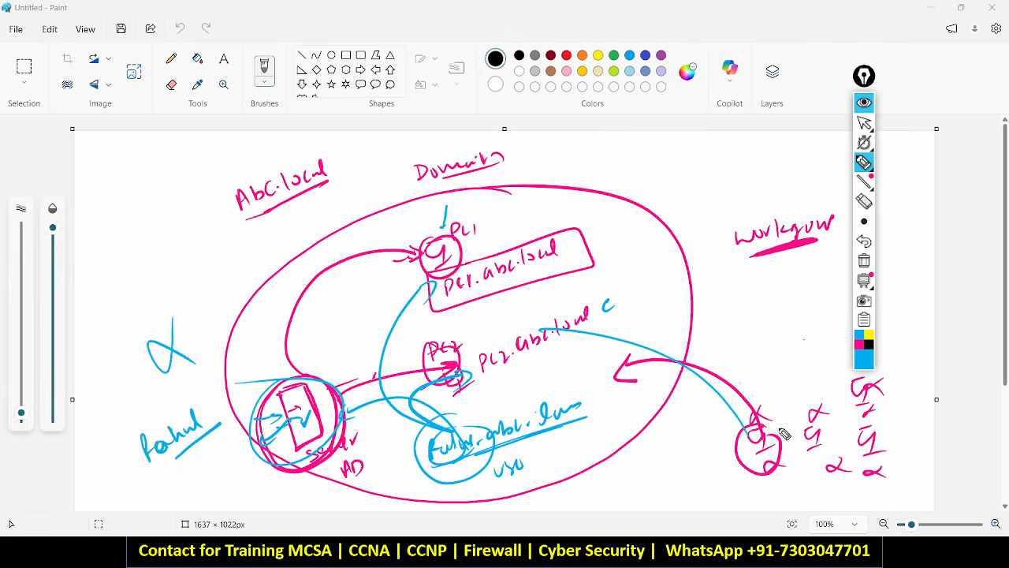
pyautogui.moveTo(783, 432); pyautogui.dragTo(590, 323)
pyautogui.moveTo(831, 467); pyautogui.dragTo(646, 318)
pyautogui.moveTo(220, 344)
pyautogui.mouseDown()
pyautogui.moveTo(268, 380)
pyautogui.moveTo(361, 411)
pyautogui.moveTo(301, 377)
pyautogui.mouseUp()
pyautogui.moveTo(242, 306)
pyautogui.mouseDown()
pyautogui.moveTo(244, 314)
pyautogui.moveTo(292, 289)
pyautogui.mouseUp()
pyautogui.moveTo(262, 327); pyautogui.dragTo(302, 303)
pyautogui.moveTo(443, 240)
pyautogui.mouseDown()
pyautogui.moveTo(459, 247)
pyautogui.moveTo(408, 251)
pyautogui.mouseUp()
pyautogui.moveTo(560, 220)
pyautogui.mouseDown()
pyautogui.moveTo(557, 239)
pyautogui.moveTo(643, 206)
pyautogui.mouseUp()
pyautogui.moveTo(611, 189)
pyautogui.mouseDown()
pyautogui.moveTo(525, 254)
pyautogui.moveTo(298, 276)
pyautogui.mouseUp()
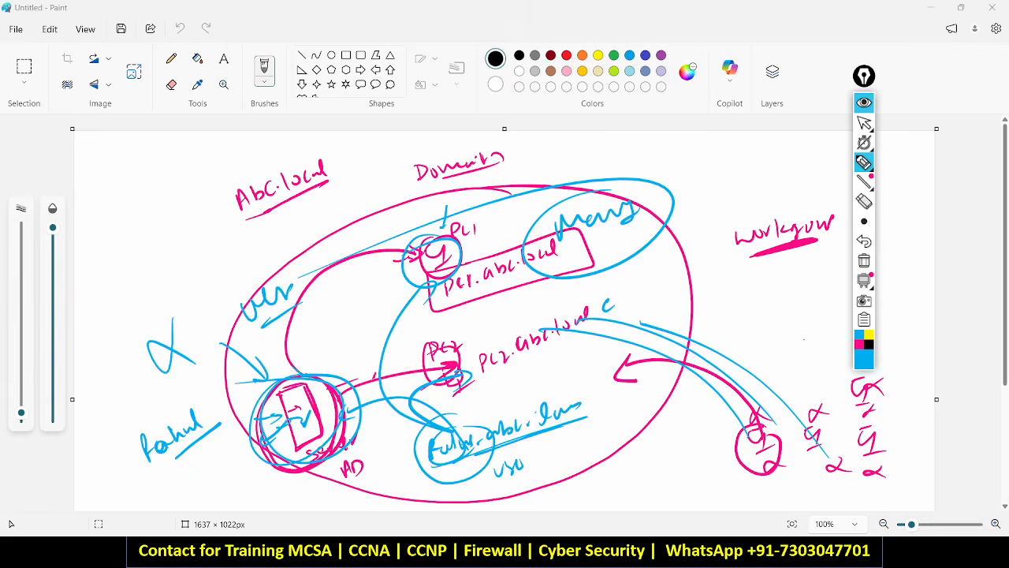
# Clear all pen annotations and switch to VMware Workstation's DC-2K22 machine.
pyautogui.click(864, 261)
pyautogui.click(864, 103)
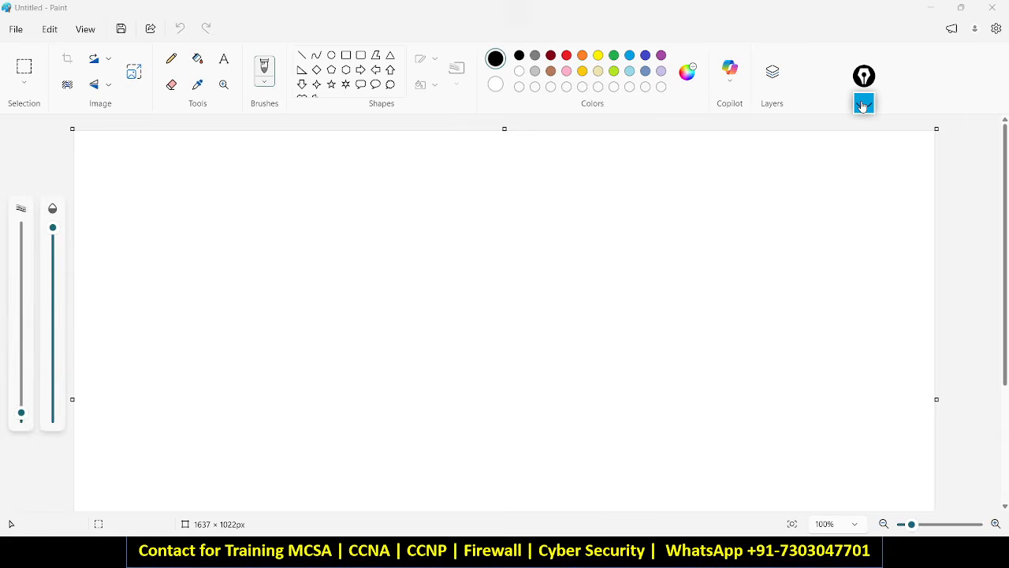
pyautogui.hotkey('alt', 'Tab')
pyautogui.hotkey('alt', 'Tab')
pyautogui.hotkey('alt', 'Tab')
pyautogui.hotkey('alt', 'Tab')
pyautogui.hotkey('alt', 'Tab')
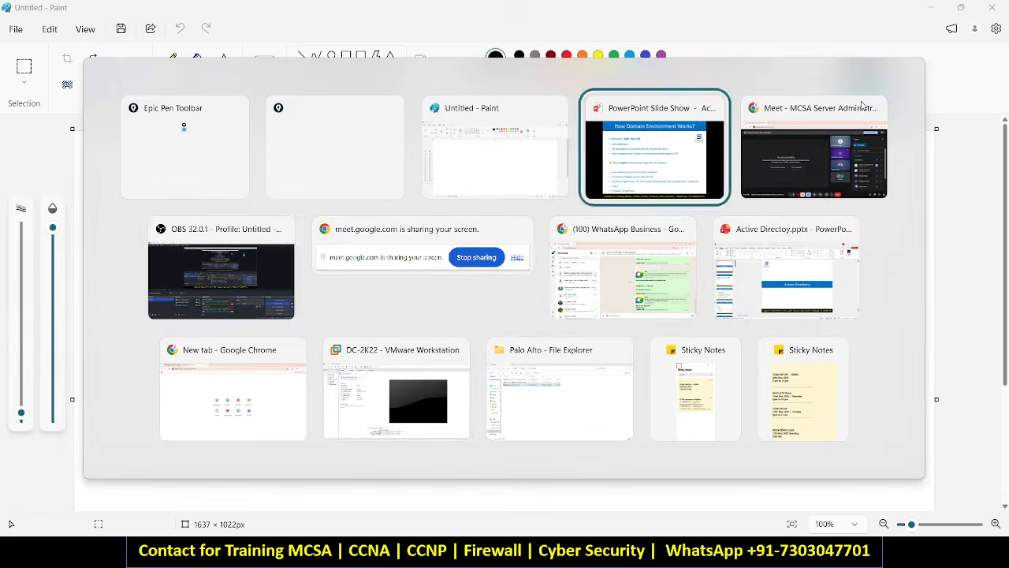
pyautogui.hotkey('alt', 'Tab')
pyautogui.press('super+d')
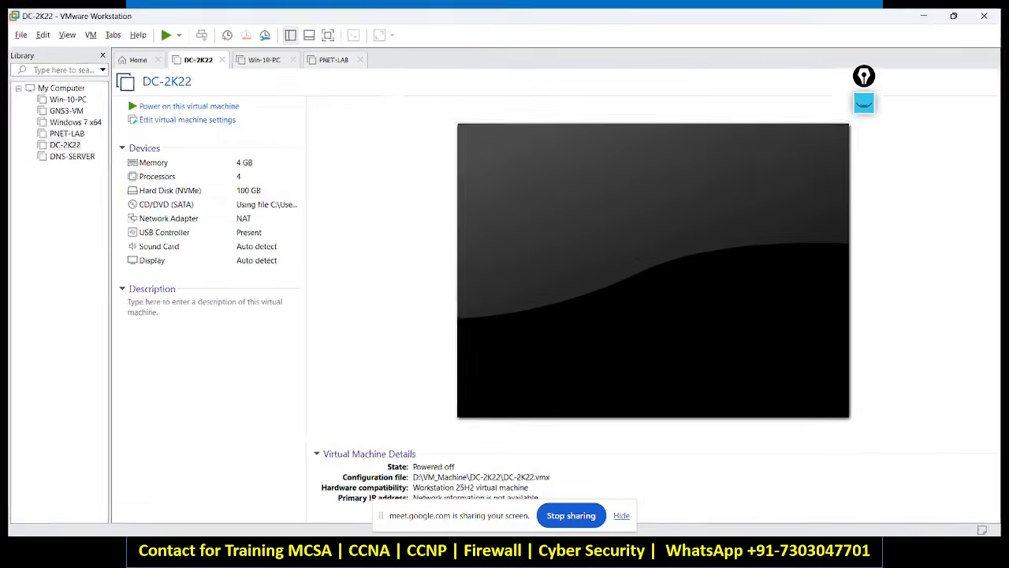
pyautogui.click(544, 552)
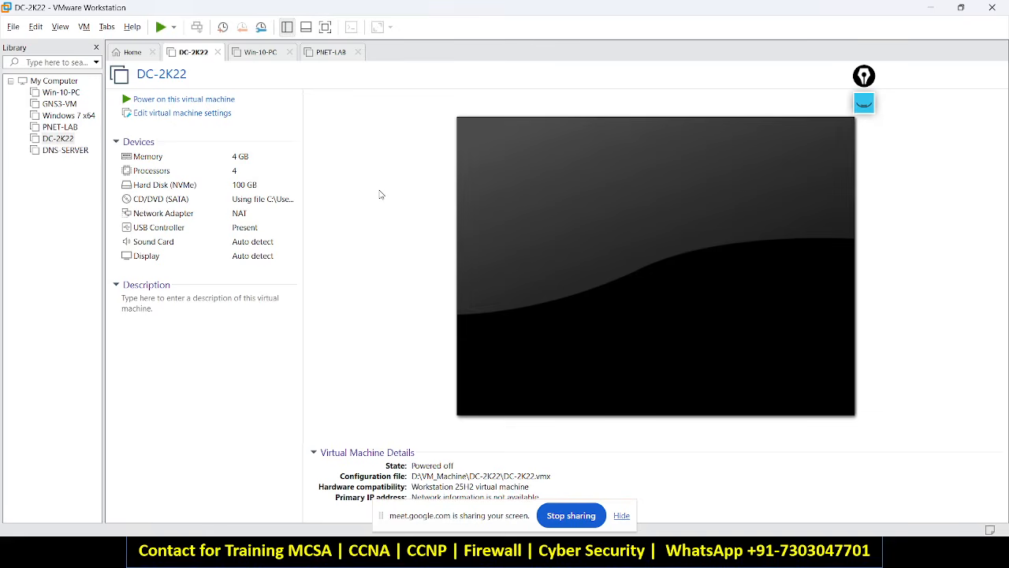
# Hide the Meet screen-sharing notice and bring up File Explorer from the taskbar.
pyautogui.click(621, 515)
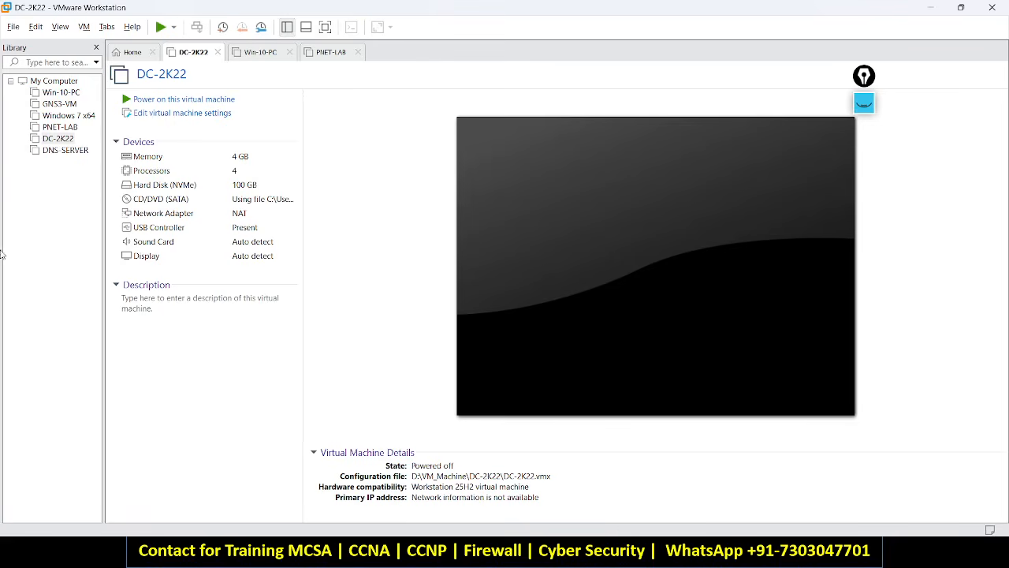
pyautogui.click(14, 29)
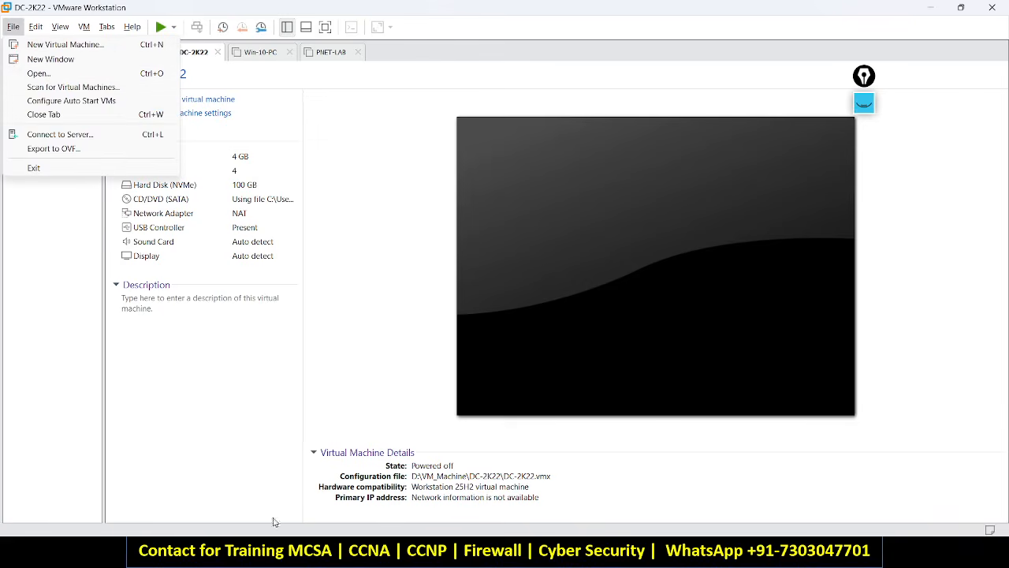
pyautogui.click(288, 552)
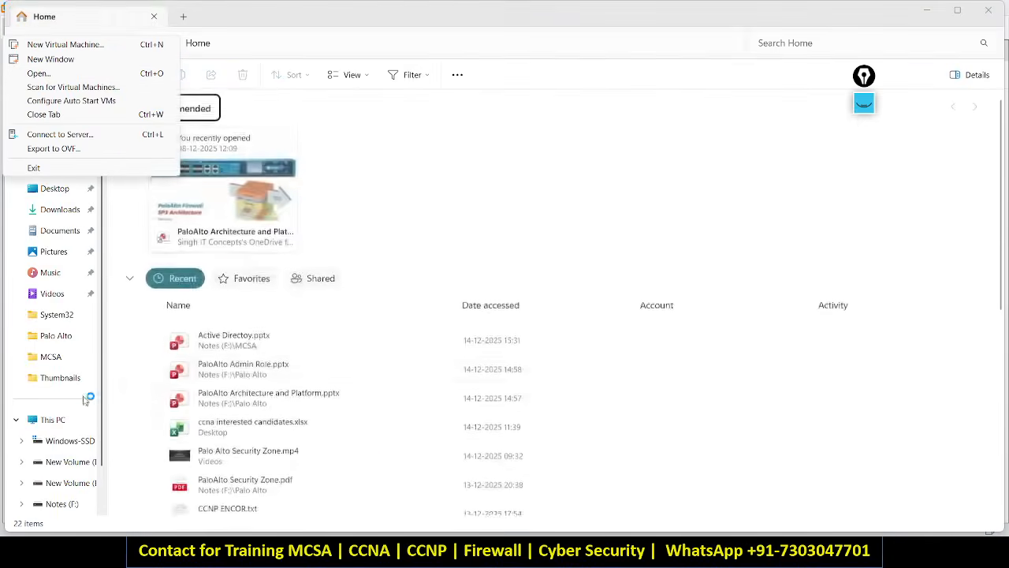
# Create a new folder named TEST-DC on New Volume (D:).
pyautogui.click(56, 421)
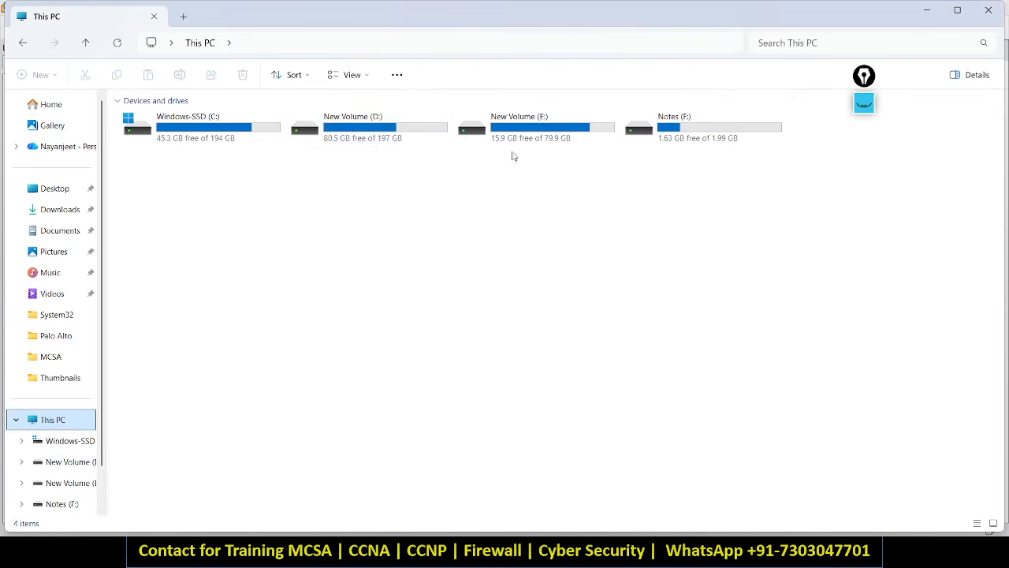
pyautogui.click(337, 138)
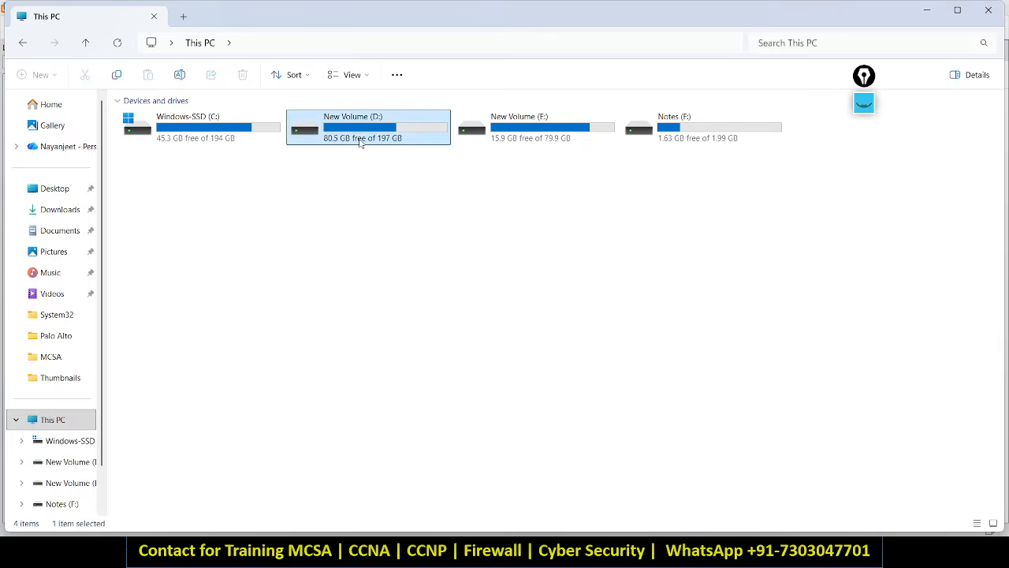
pyautogui.doubleClick(360, 141)
pyautogui.rightClick(316, 352)
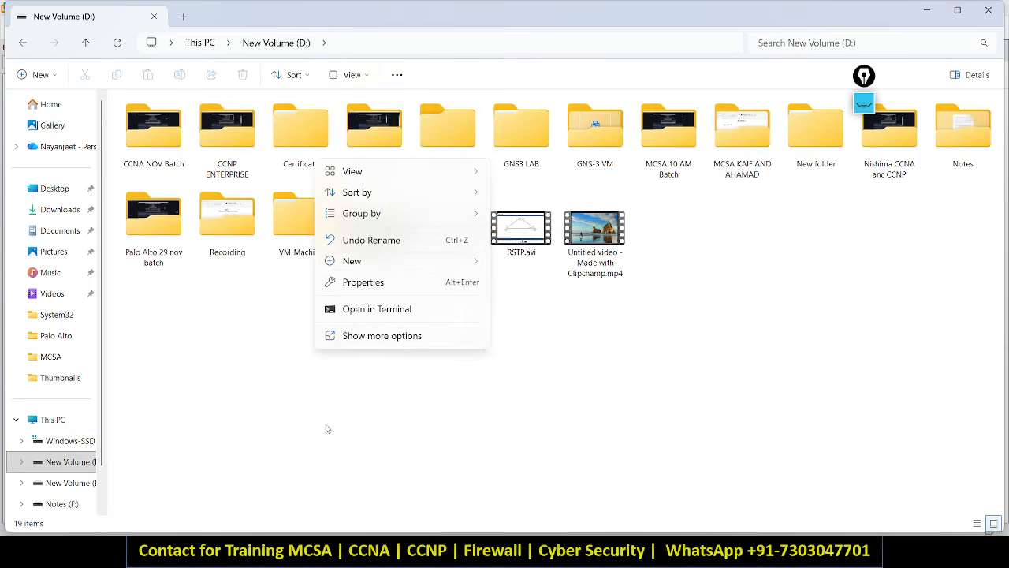
pyautogui.moveTo(351, 261)
pyautogui.click(533, 268)
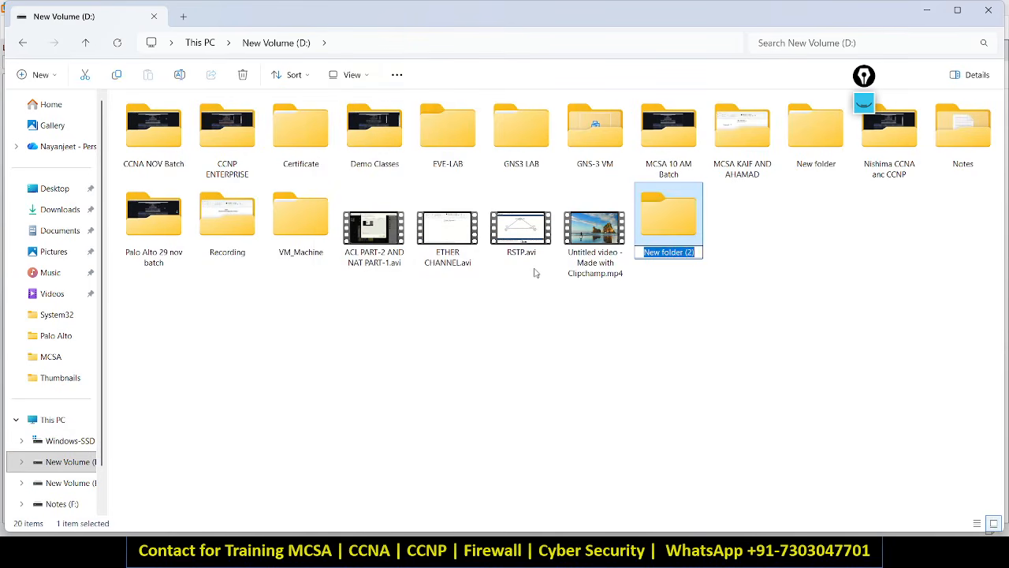
pyautogui.write('T')
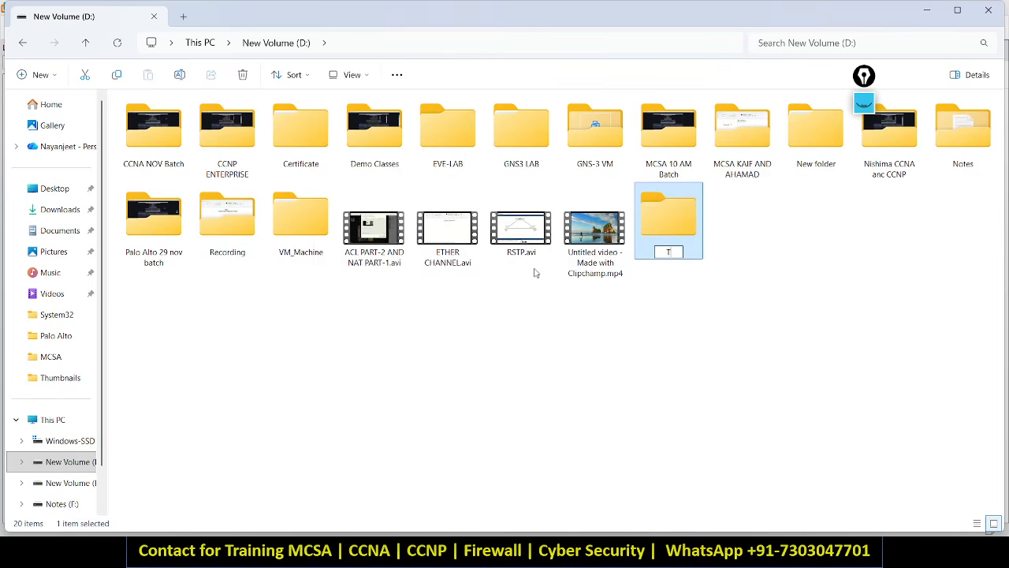
pyautogui.write('EST-DC')
pyautogui.press('Return')
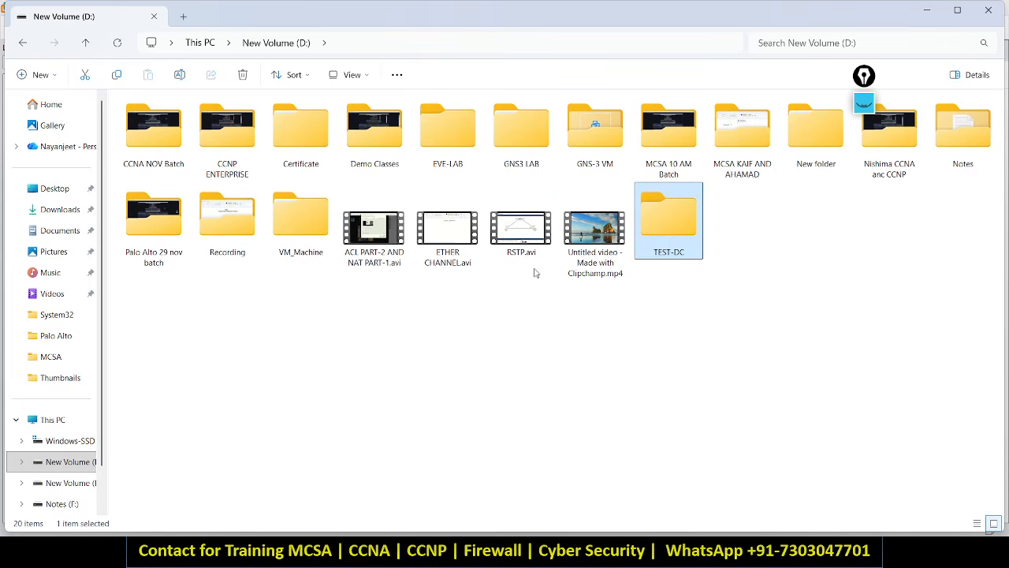
# Open TEST-DC, copy its D:\TEST-DC path, and minimize File Explorer.
pyautogui.doubleClick(662, 245)
pyautogui.click(403, 52)
pyautogui.hotkey('ctrl', 'c')
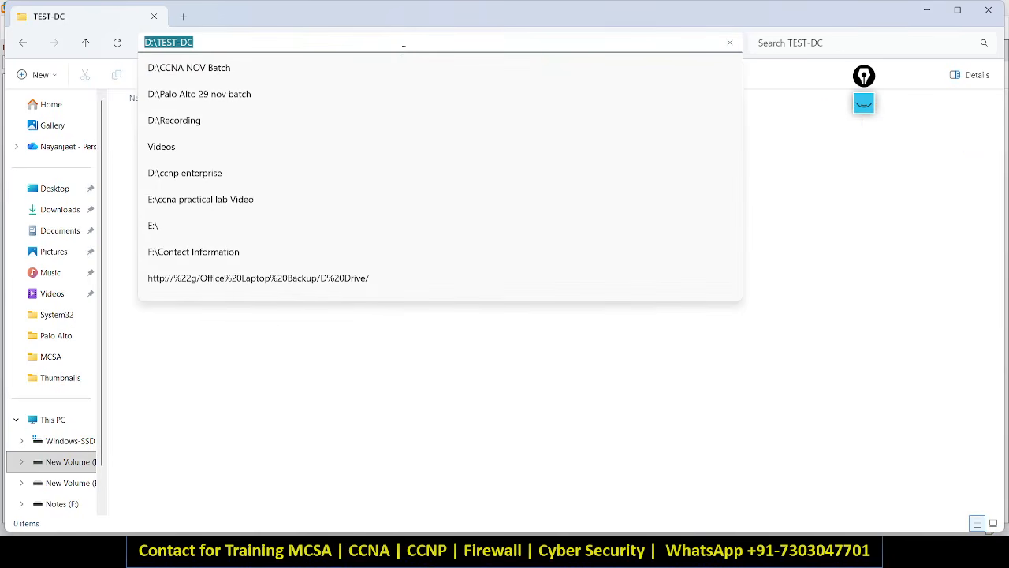
pyautogui.click(915, 11)
pyautogui.click(915, 11)
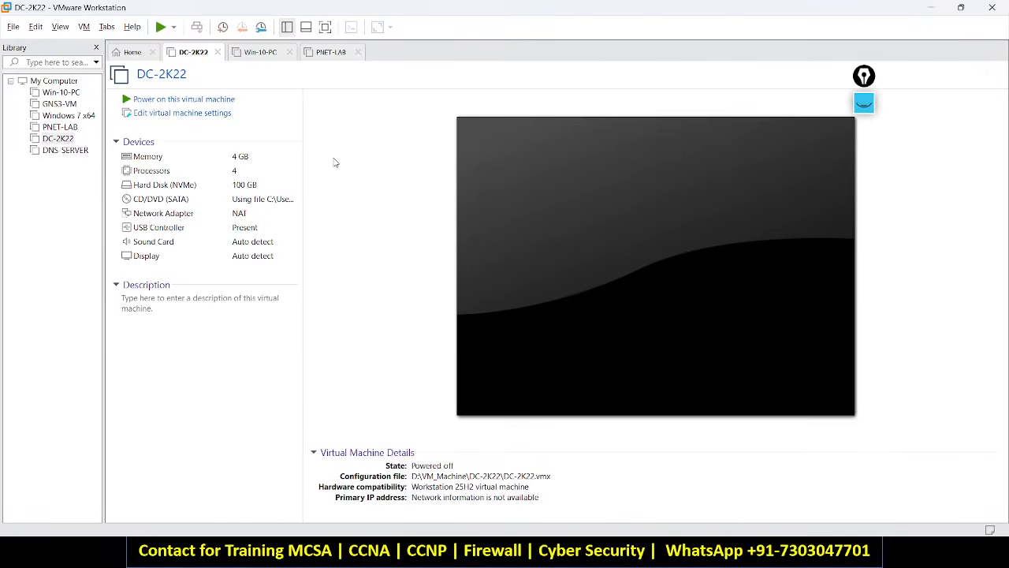
pyautogui.click(12, 27)
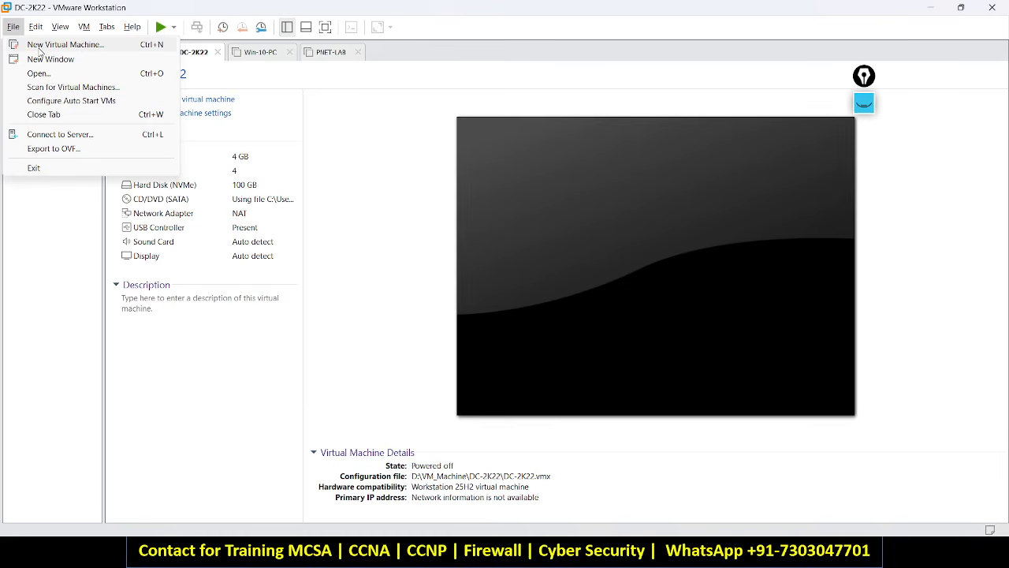
# Start a Typical new virtual machine set to install the operating system later.
pyautogui.click(38, 48)
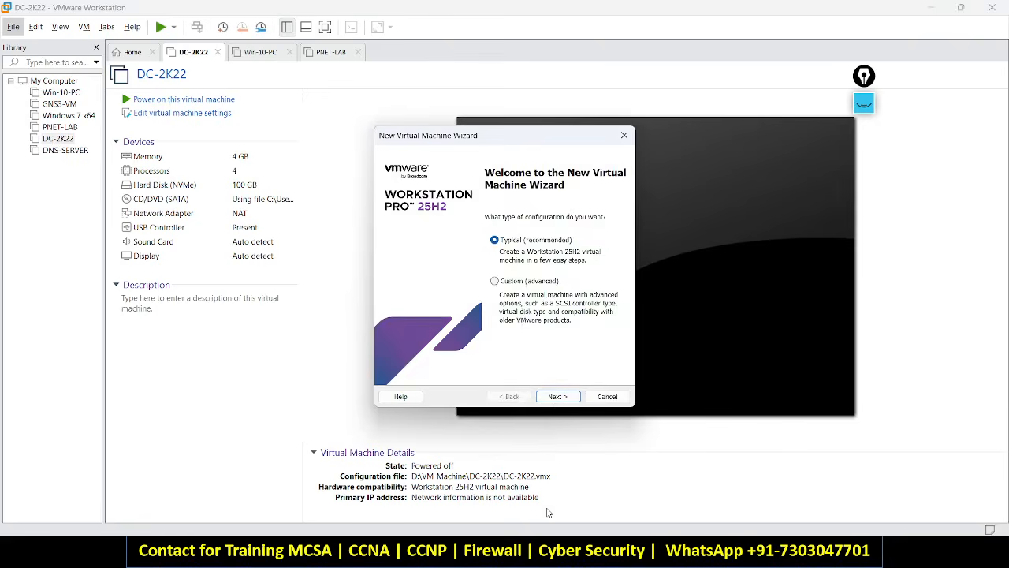
pyautogui.click(552, 396)
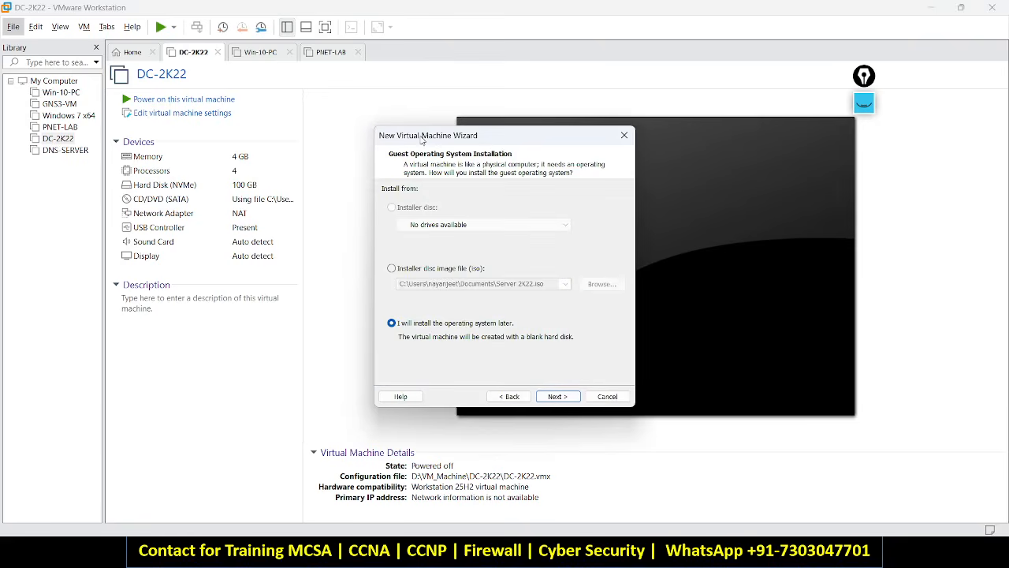
pyautogui.moveTo(422, 141); pyautogui.dragTo(287, 133)
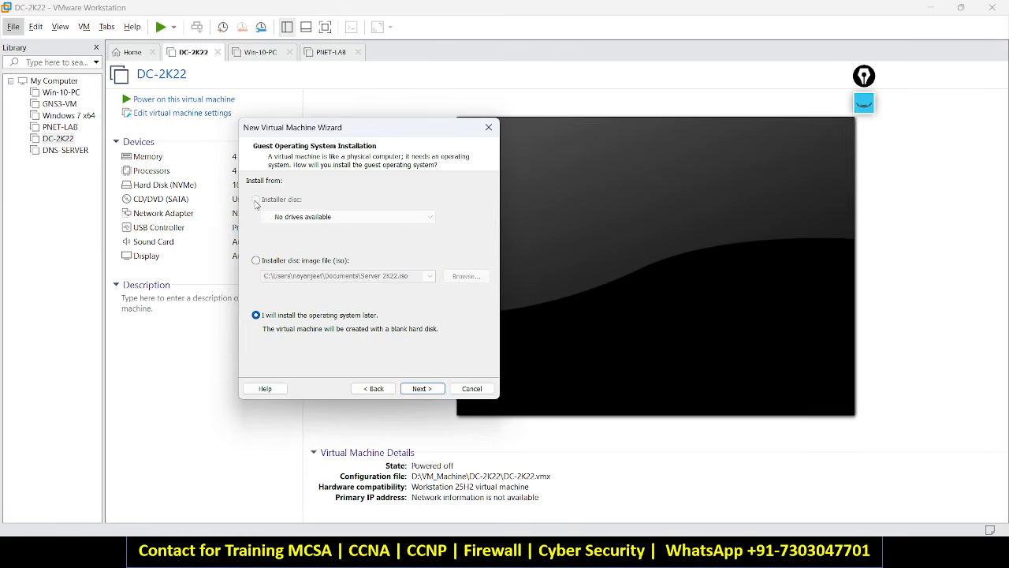
pyautogui.click(256, 261)
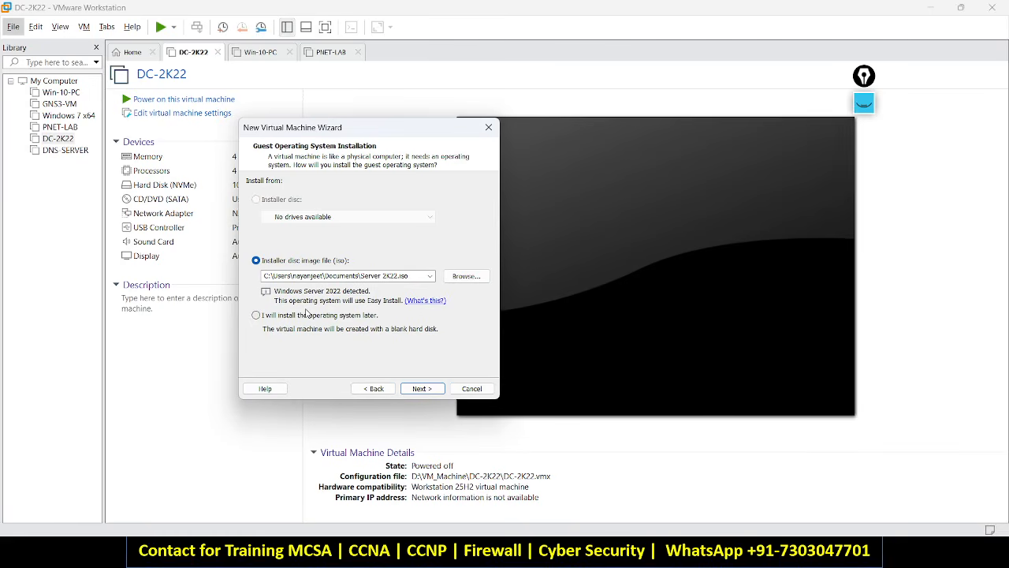
pyautogui.click(257, 316)
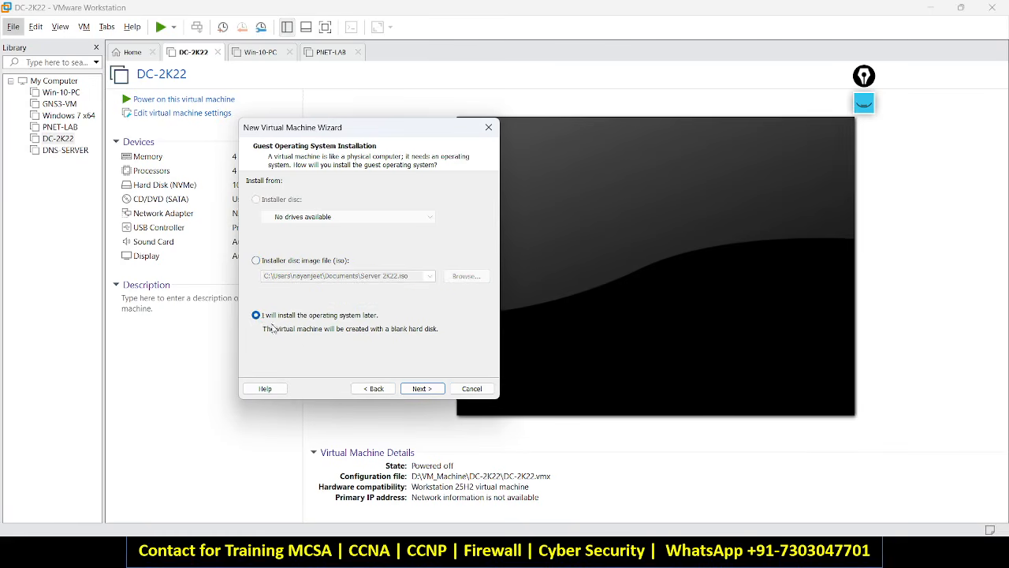
pyautogui.click(418, 388)
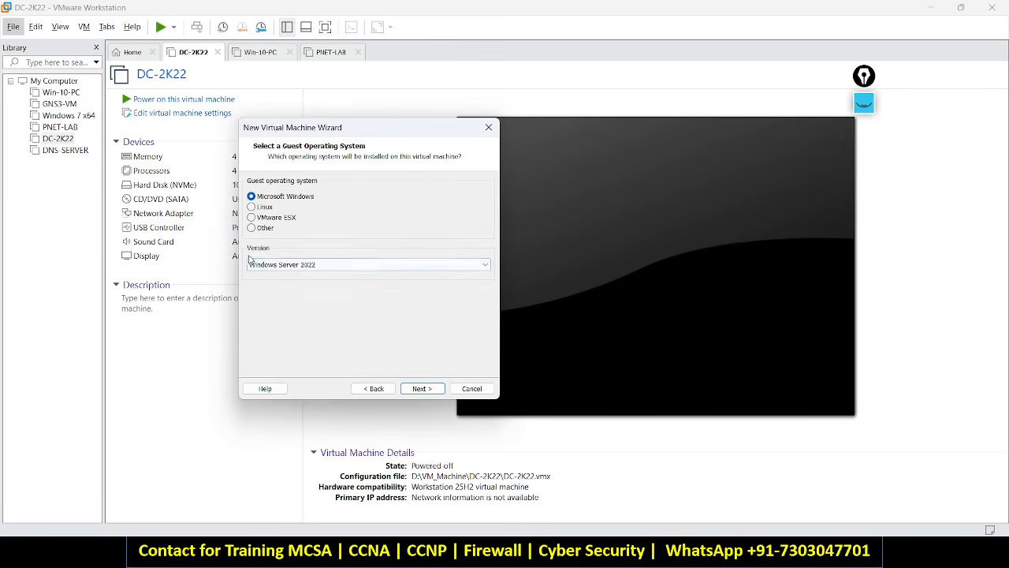
# Keep Microsoft Windows, Windows Server 2022 as the guest version and continue.
pyautogui.click(277, 265)
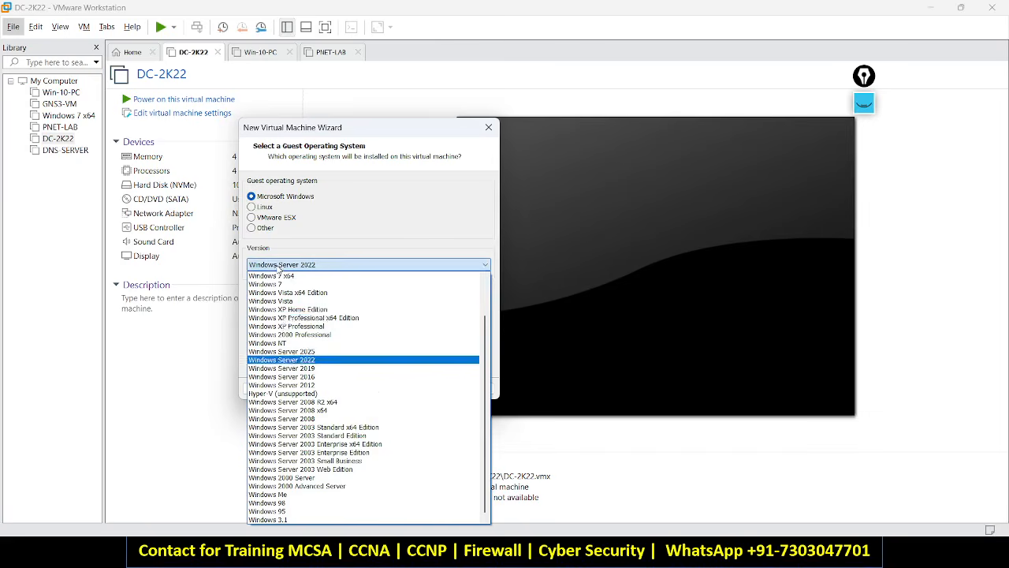
pyautogui.click(283, 352)
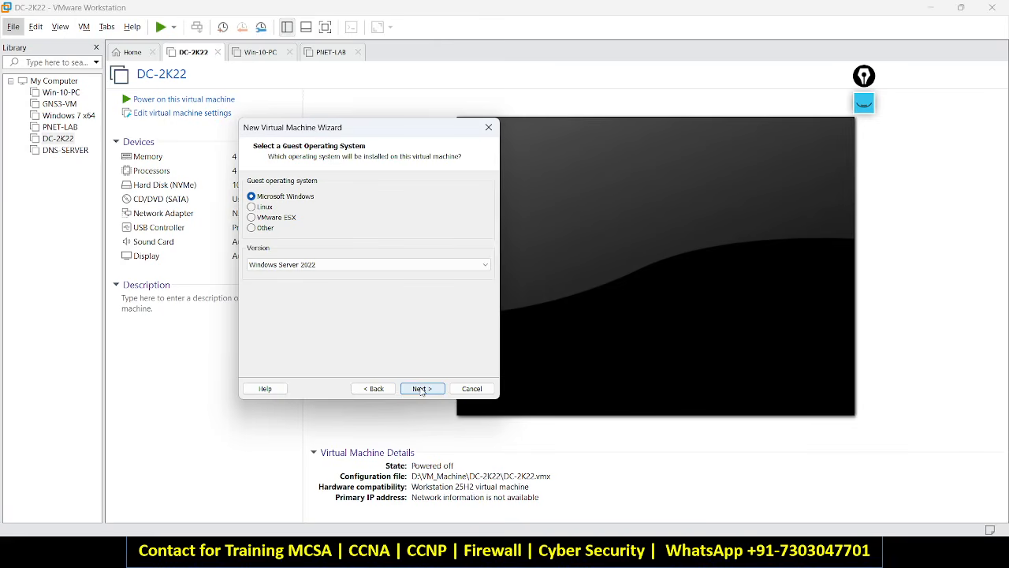
pyautogui.click(421, 388)
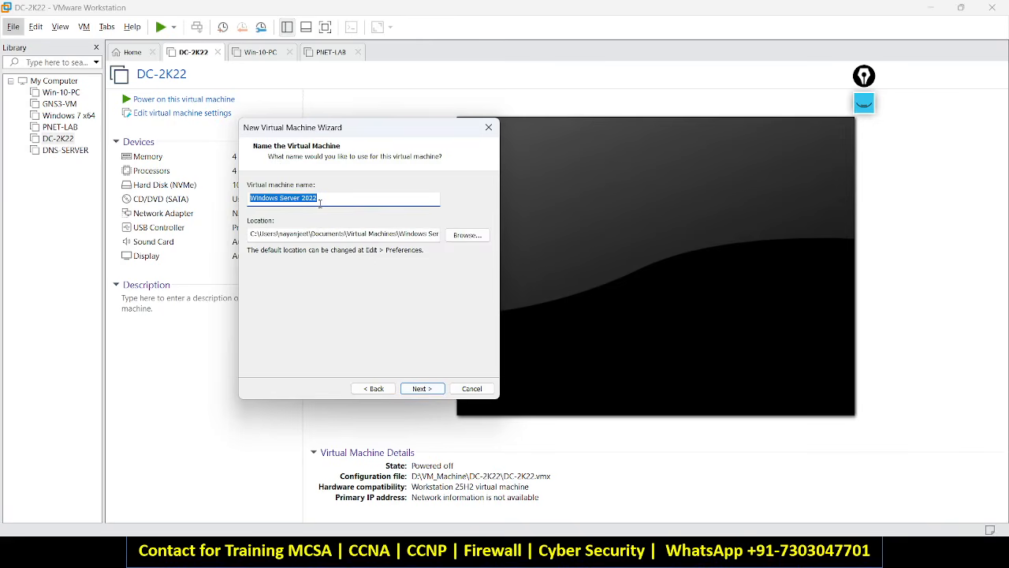
# Name the virtual machine TEST-DC and set its location to D:\TEST-DC.
pyautogui.write('TEST')
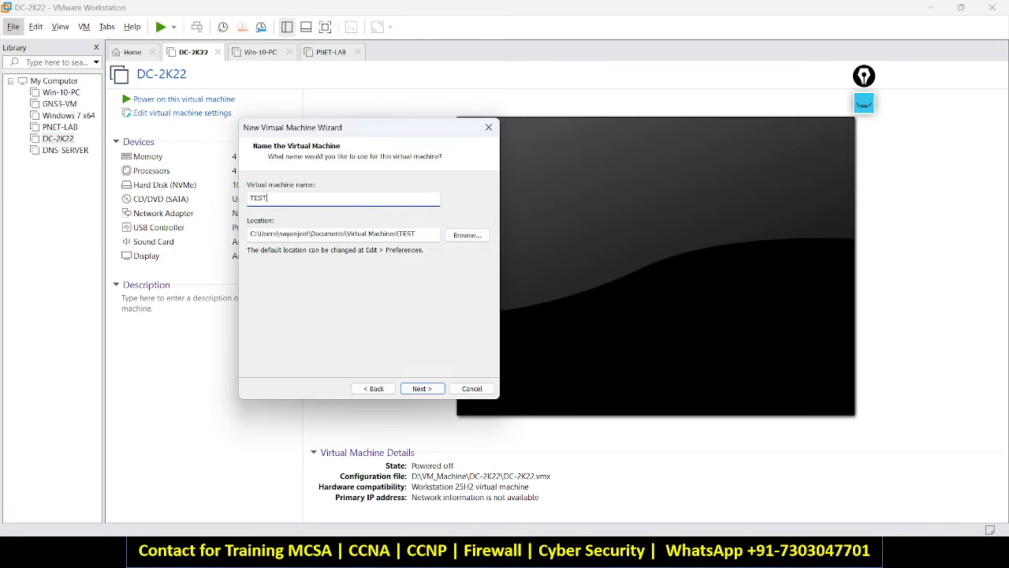
pyautogui.write('-DC')
pyautogui.click(293, 232)
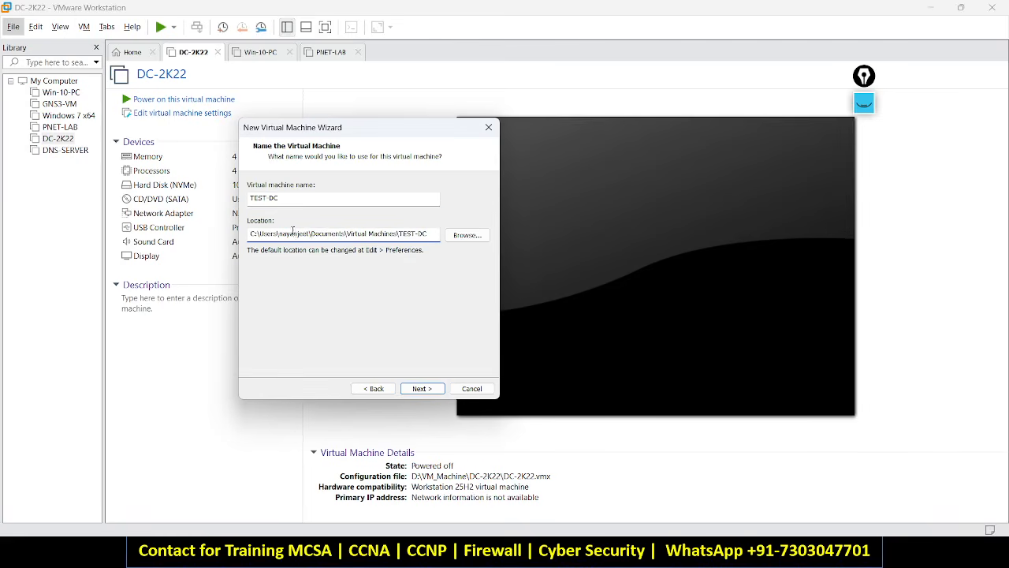
pyautogui.hotkey('ctrl', 'a')
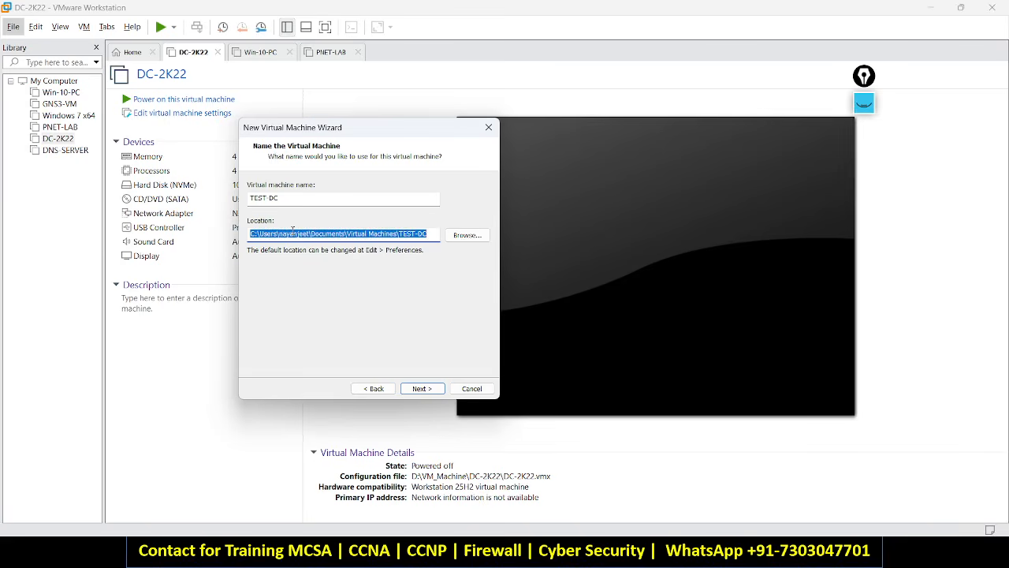
pyautogui.hotkey('ctrl', 'v')
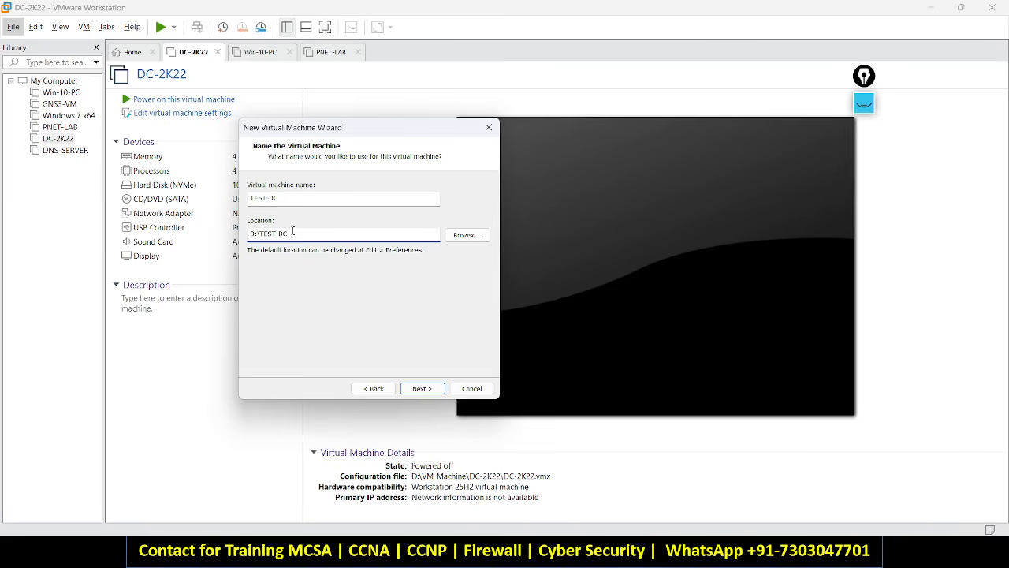
pyautogui.hotkey('ctrl', 'a')
pyautogui.hotkey('shift', 'Tab')
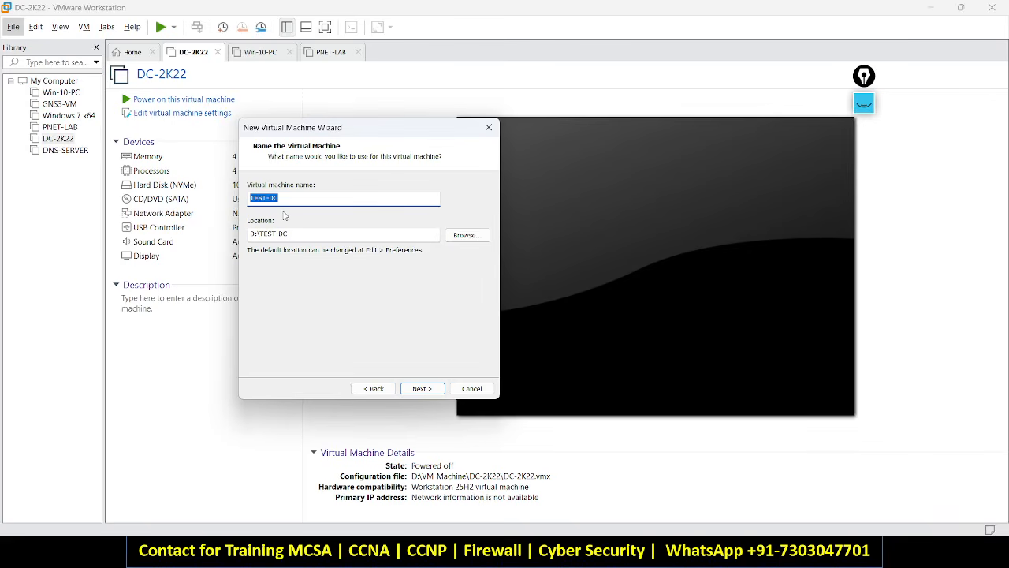
pyautogui.click(426, 390)
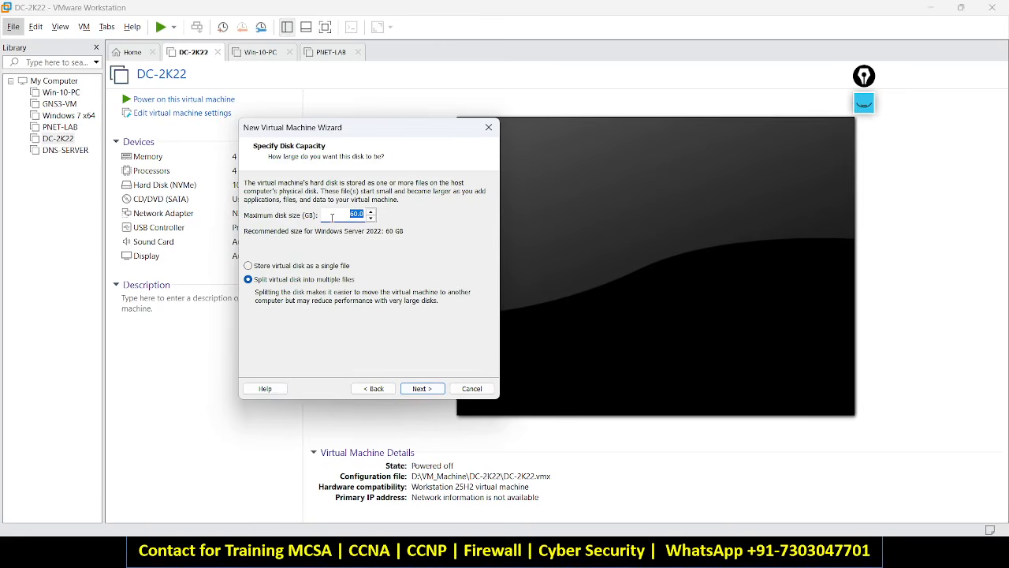
# Set an 80 GB maximum disk stored as a single file and continue.
pyautogui.write('80')
pyautogui.doubleClick(358, 214)
pyautogui.click(311, 268)
pyautogui.click(432, 389)
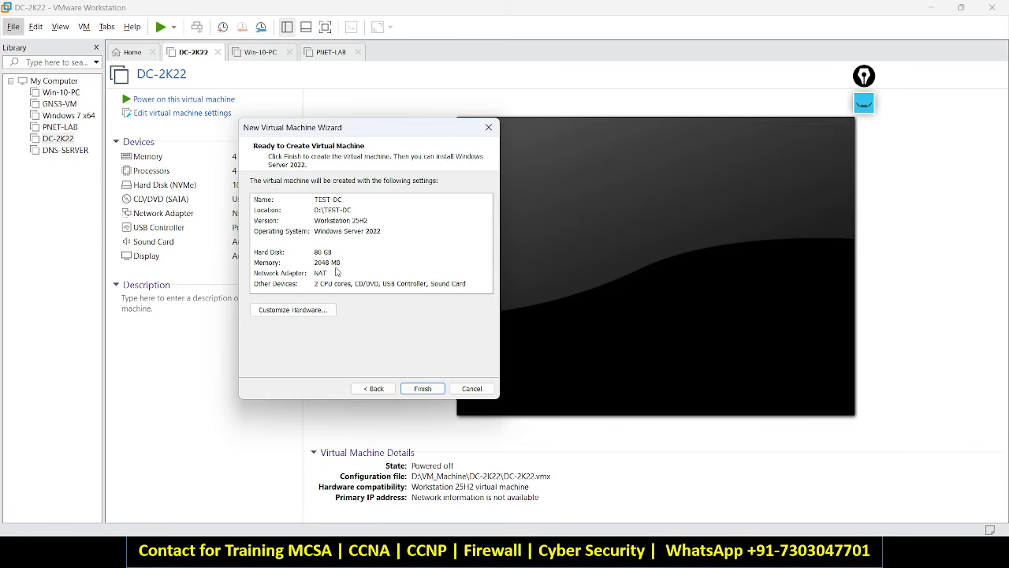
# Give the new TEST-DC machine 4096 MB of memory and finish creating it.
pyautogui.click(315, 312)
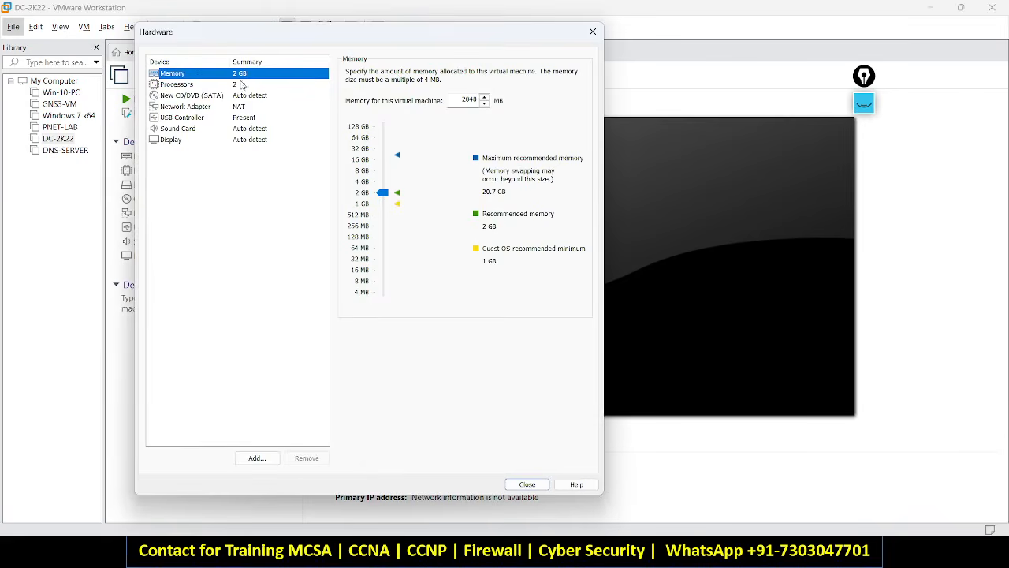
pyautogui.click(365, 187)
pyautogui.click(524, 484)
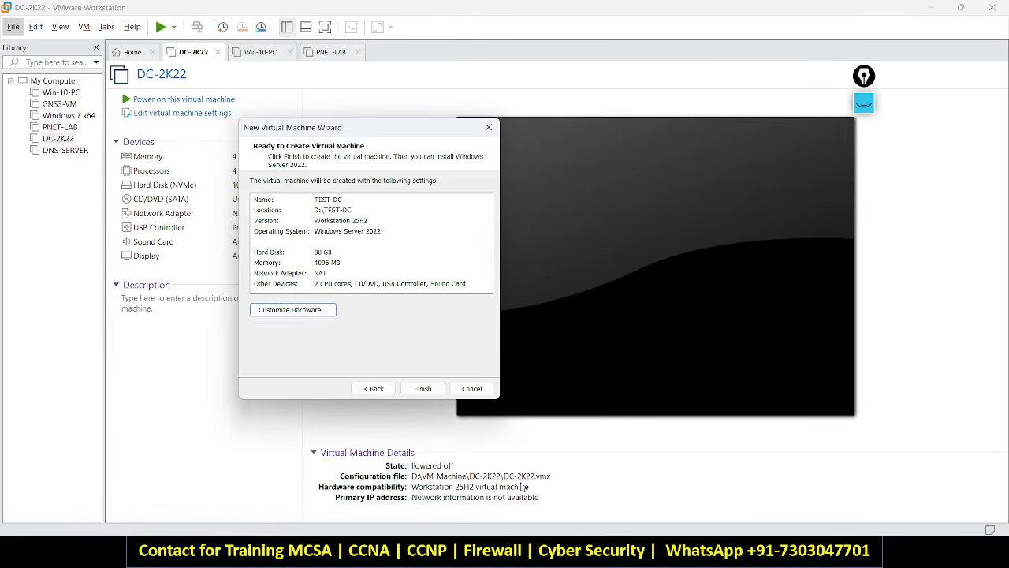
pyautogui.click(419, 389)
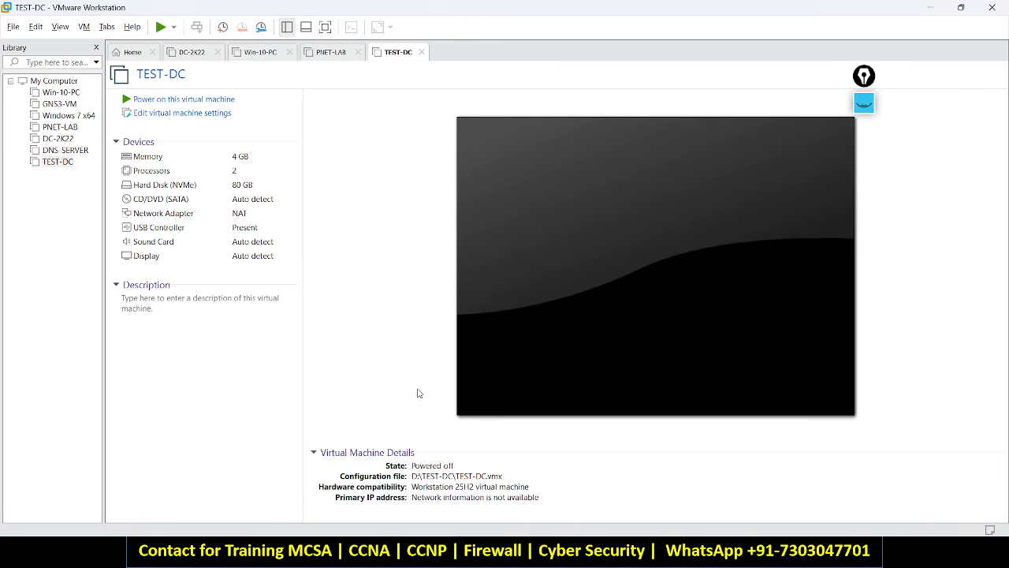
# Close the DC-2K22, Win-10-PC and PNET-LAB tabs, leaving Home and TEST-DC.
pyautogui.click(220, 56)
pyautogui.click(223, 56)
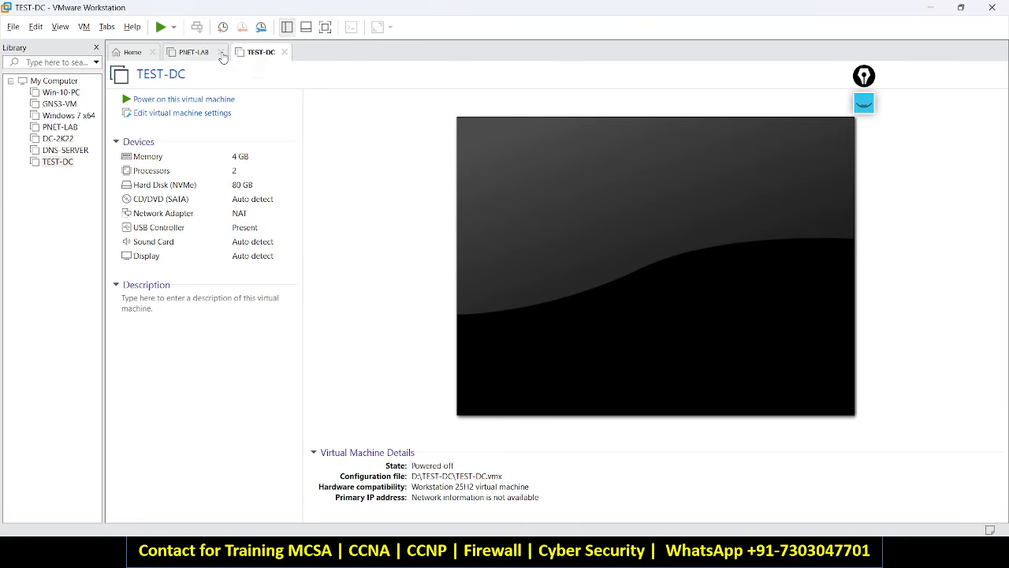
pyautogui.click(222, 53)
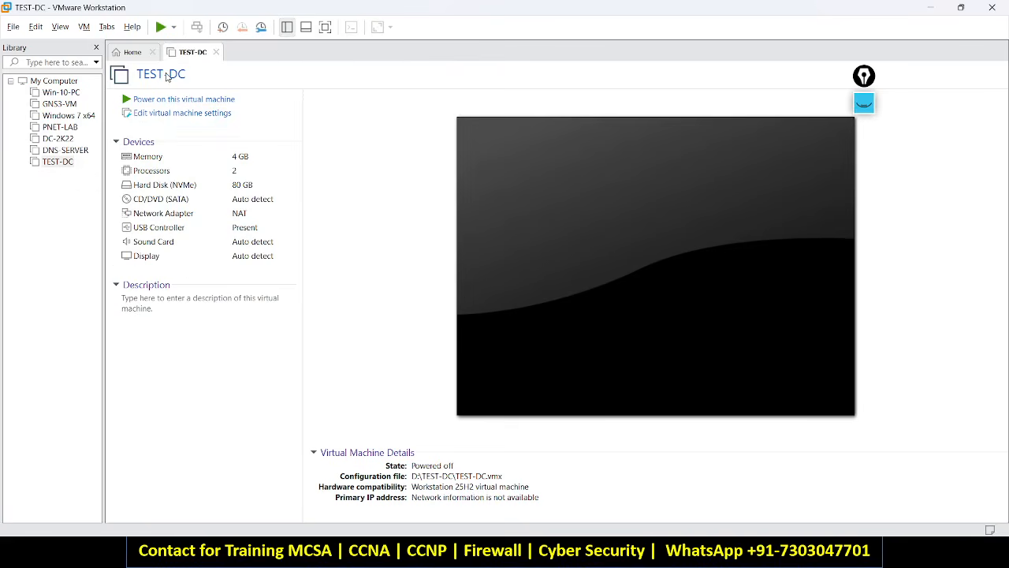
# Set TEST-DC's CD/DVD drive to the Server 2K22.iso image from Documents and save the settings.
pyautogui.click(188, 119)
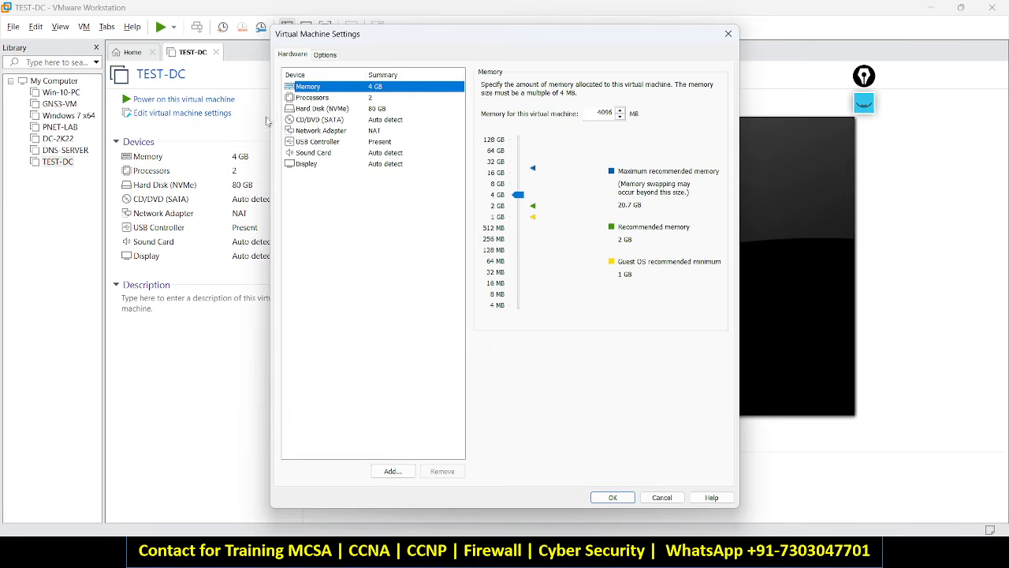
pyautogui.click(301, 119)
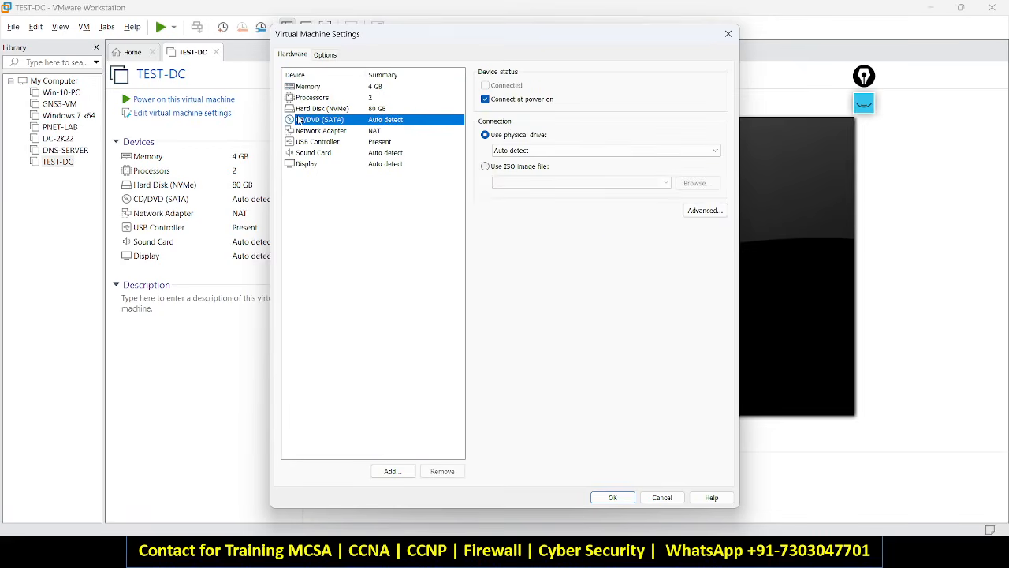
pyautogui.click(486, 169)
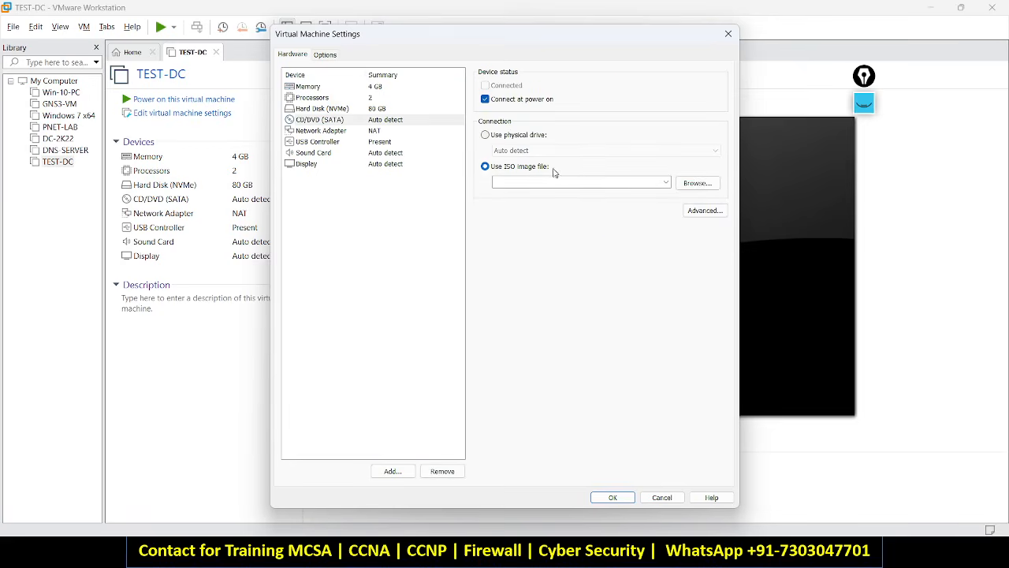
pyautogui.click(689, 183)
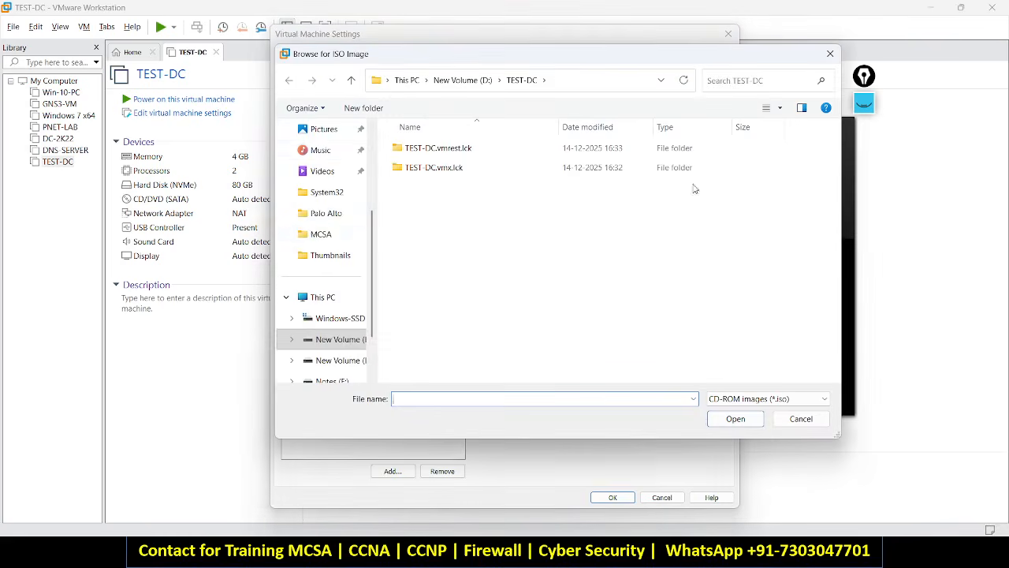
pyautogui.scroll(4, 317, 189)
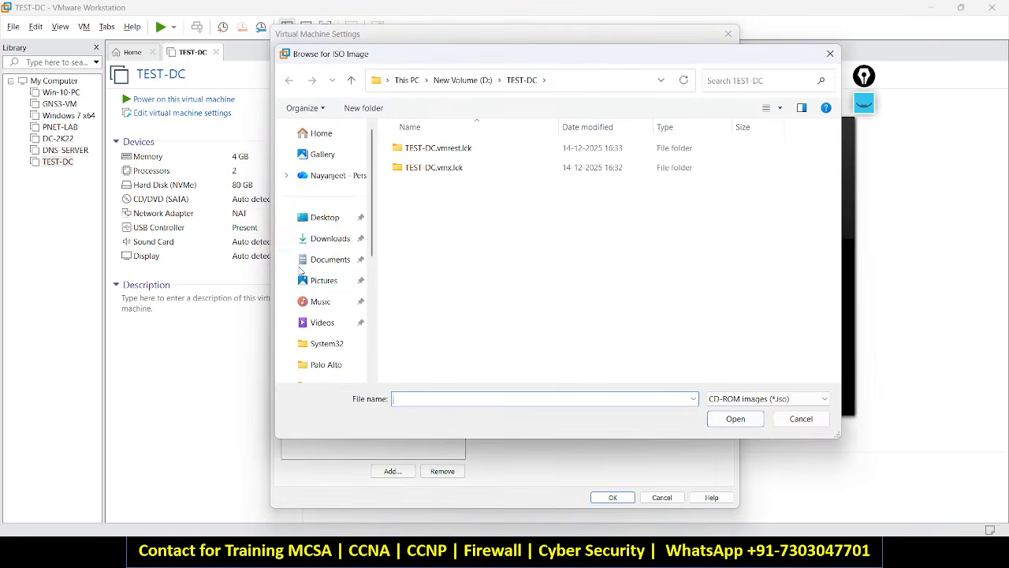
pyautogui.click(329, 238)
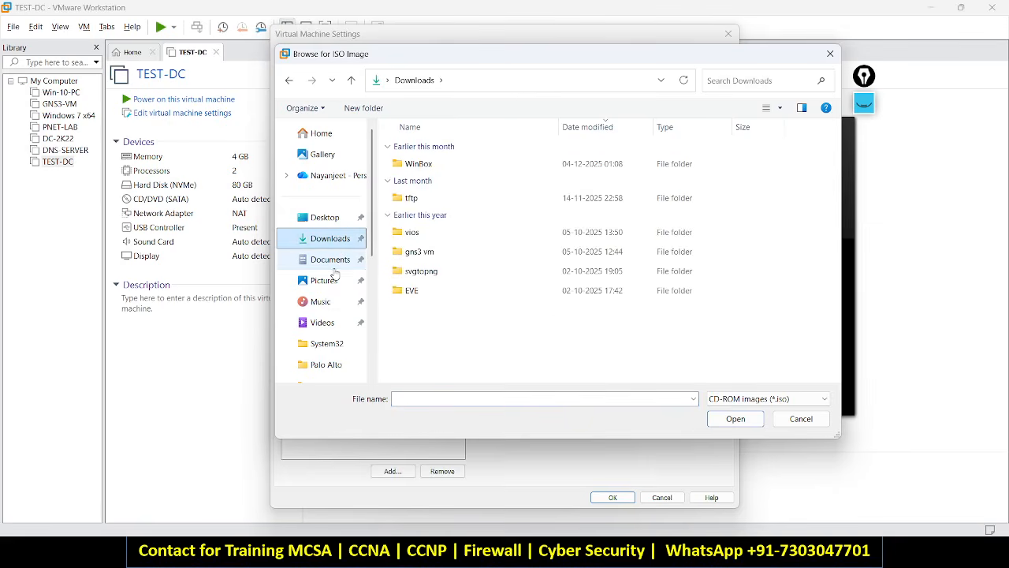
pyautogui.click(332, 265)
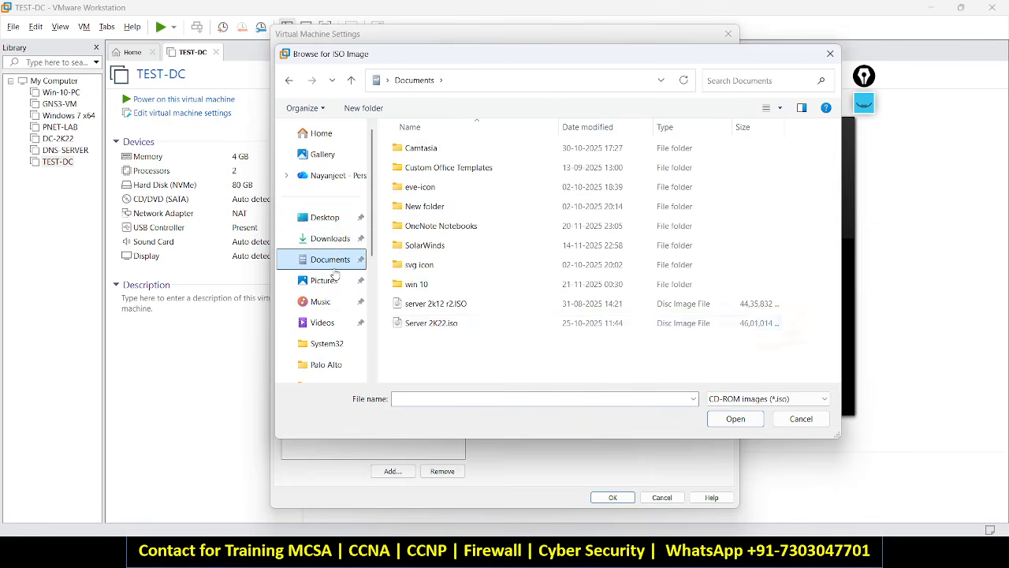
pyautogui.click(443, 309)
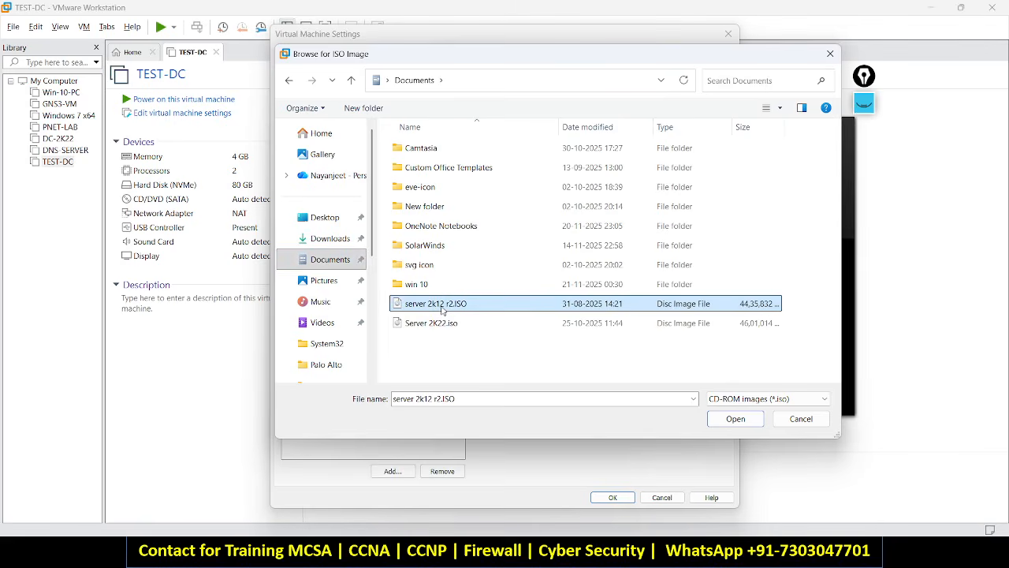
pyautogui.click(444, 323)
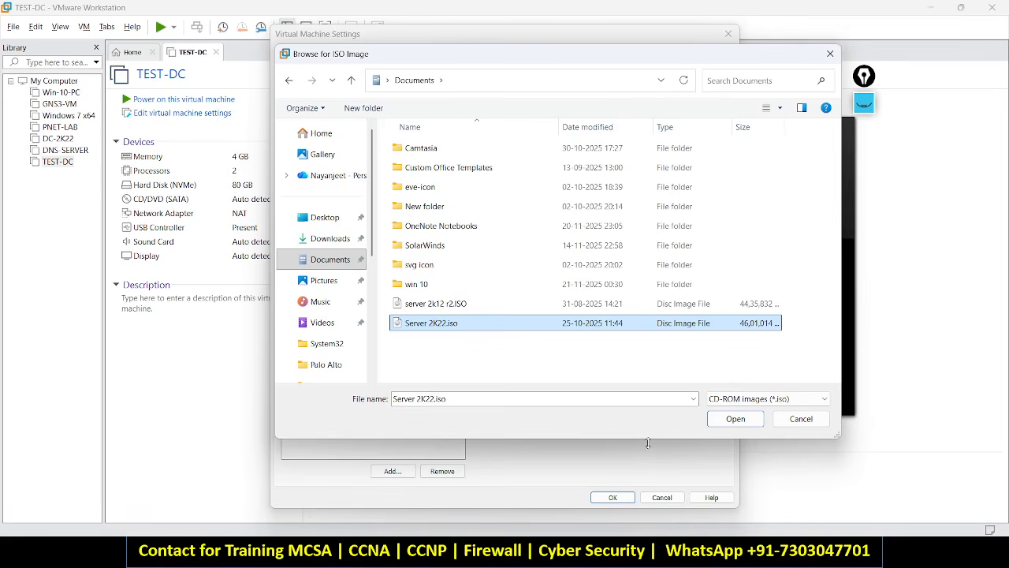
pyautogui.click(735, 419)
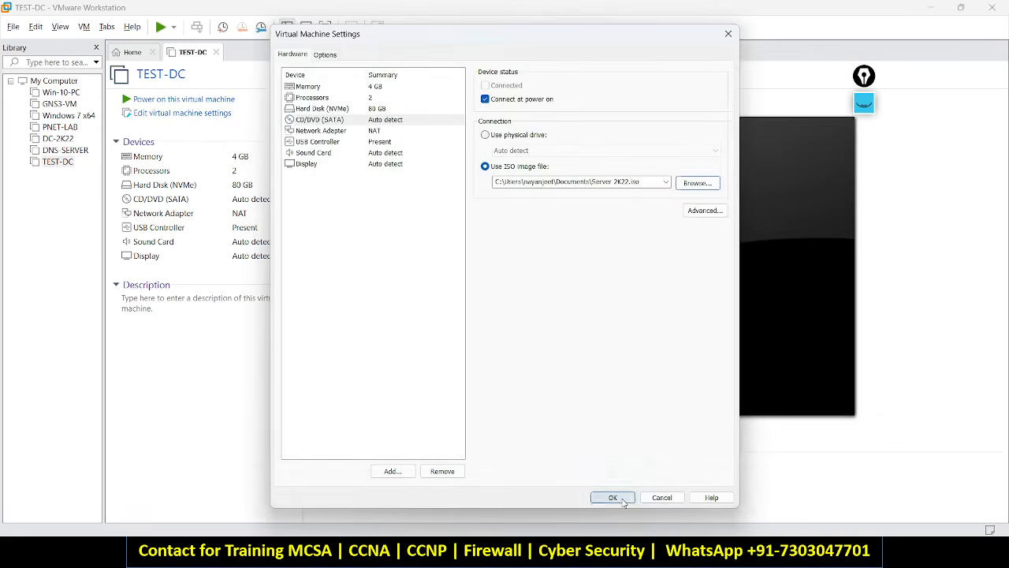
pyautogui.click(614, 497)
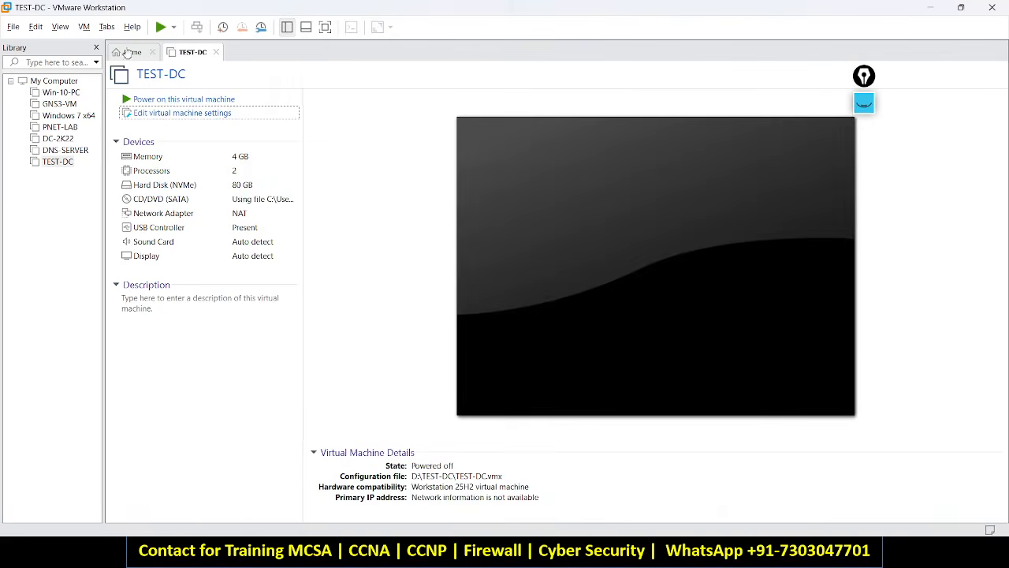
# Power on TEST-DC and press Enter to boot it from the Windows Server ISO.
pyautogui.click(150, 102)
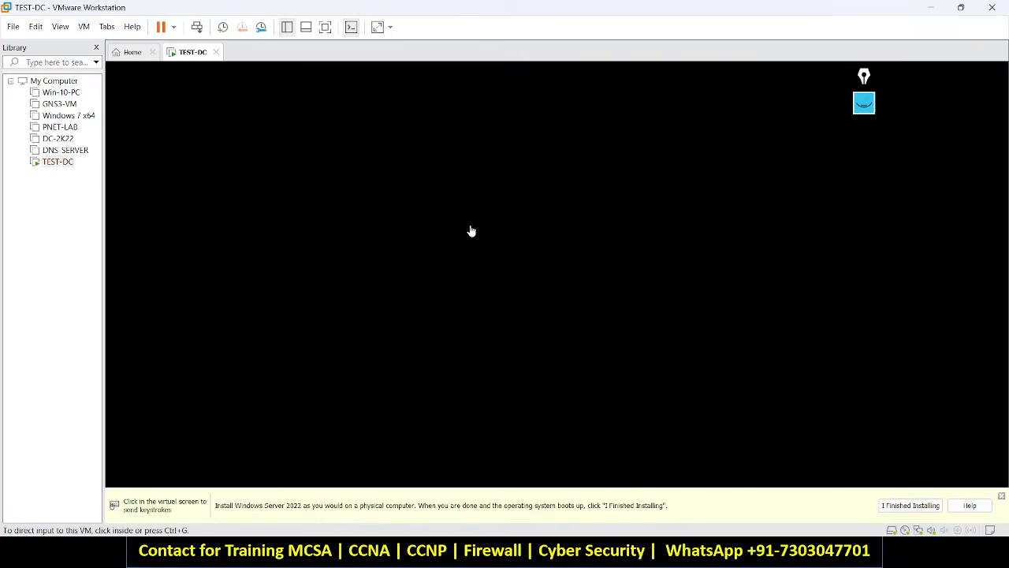
pyautogui.click(470, 230)
pyautogui.press('Return')
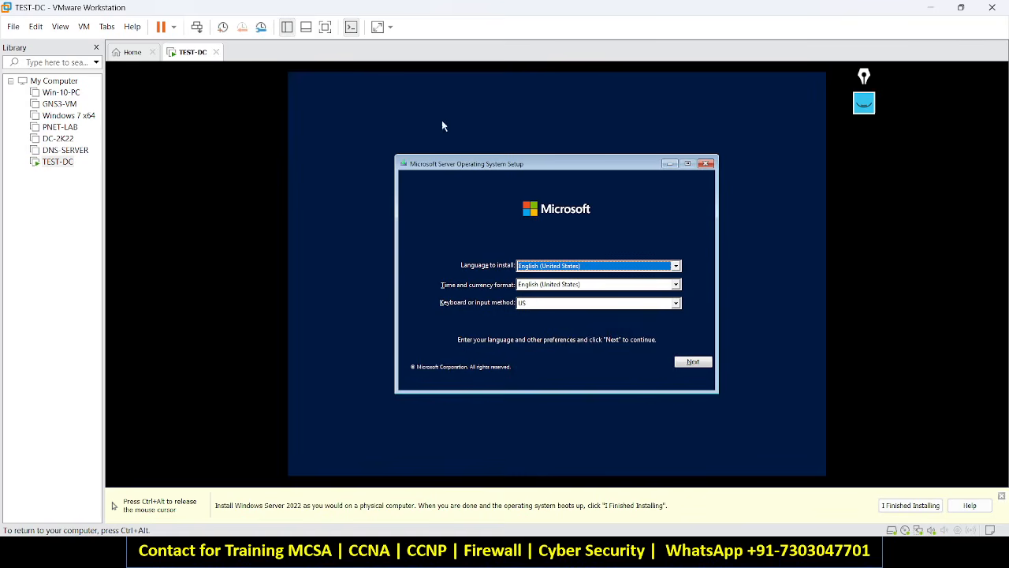
# Accept the default language, start Install now and skip the product key.
pyautogui.click(692, 364)
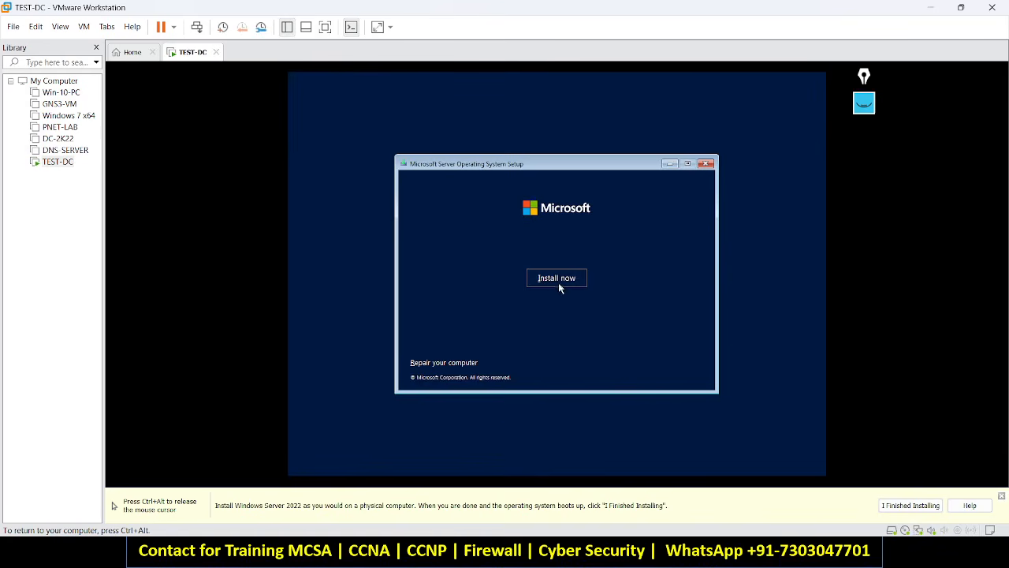
pyautogui.click(559, 287)
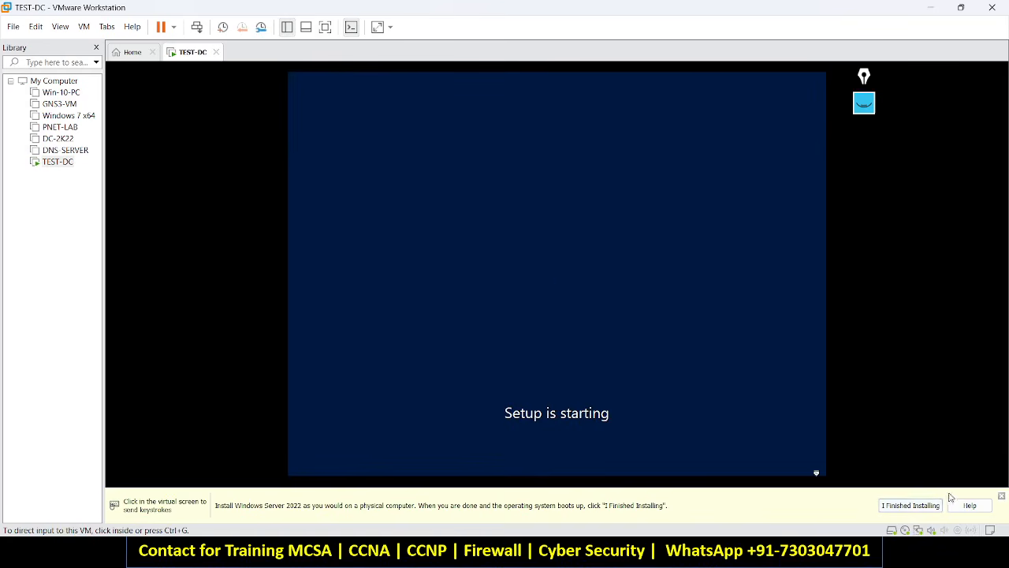
pyautogui.click(1001, 497)
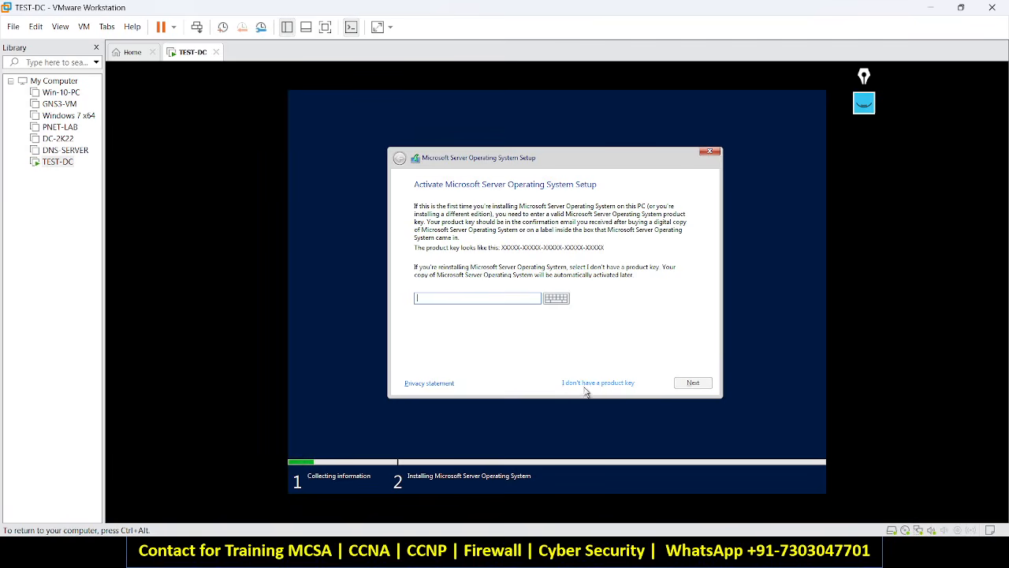
pyautogui.click(597, 384)
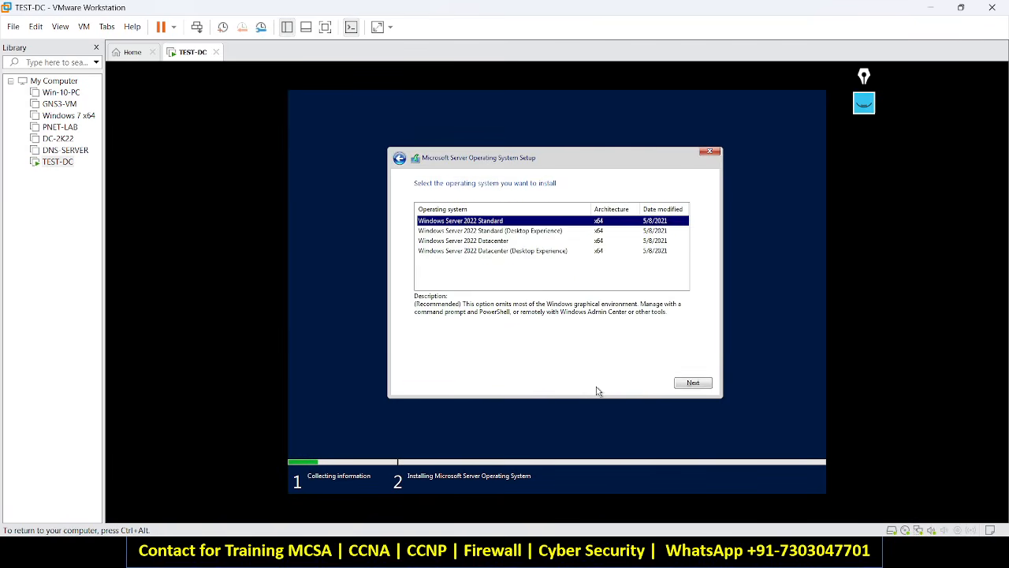
# Compare the Standard and Datacenter editions, ending on Windows Server 2022 Standard (Desktop Experience).
pyautogui.click(512, 237)
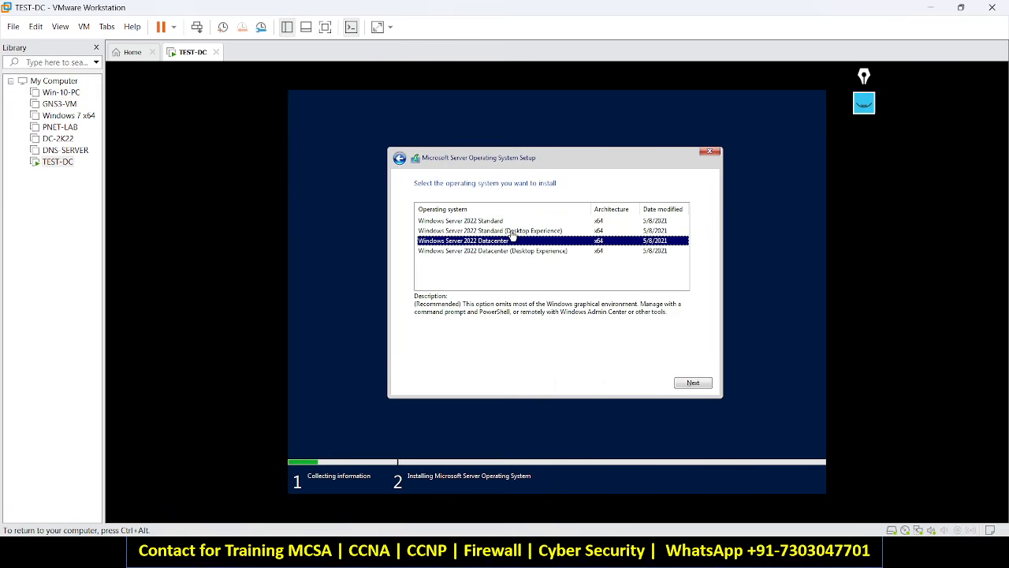
pyautogui.press('Up')
pyautogui.press('Up')
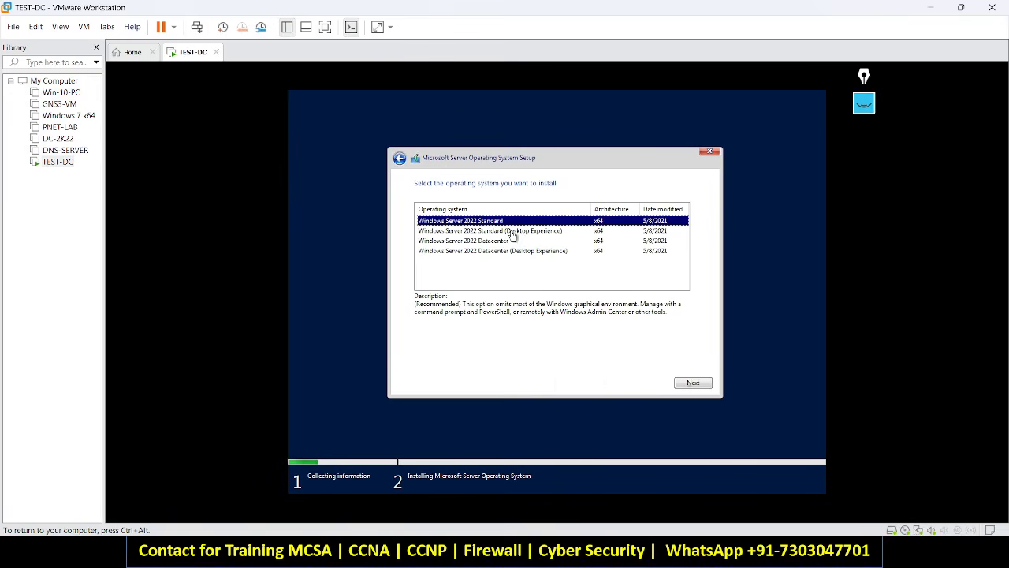
pyautogui.click(510, 232)
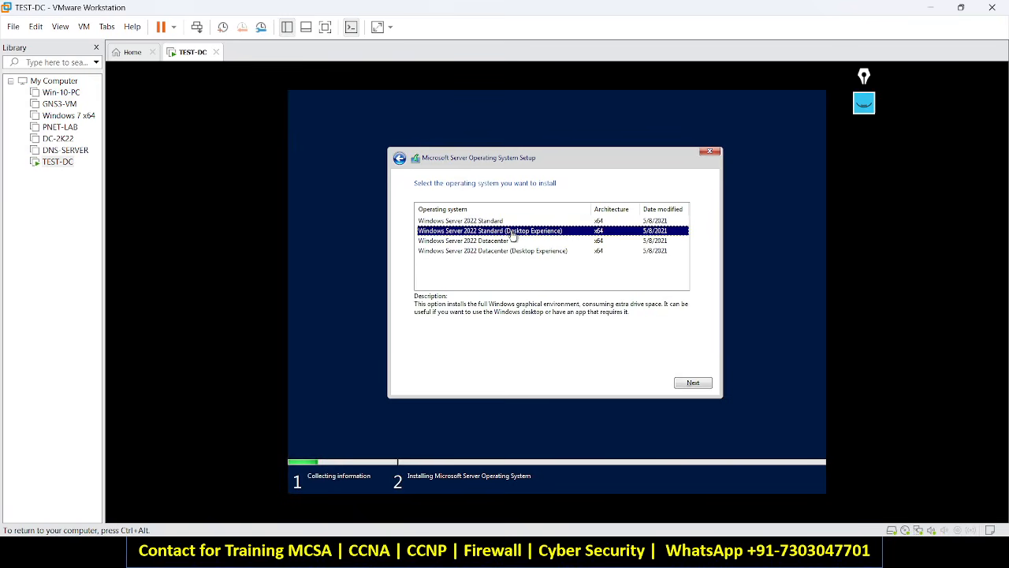
pyautogui.press('Down')
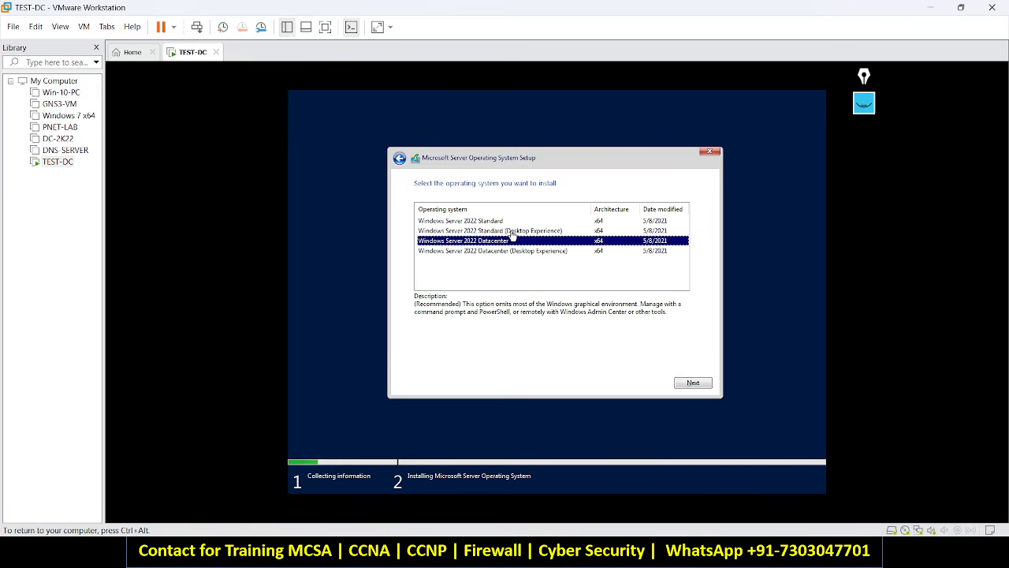
pyautogui.press('Down')
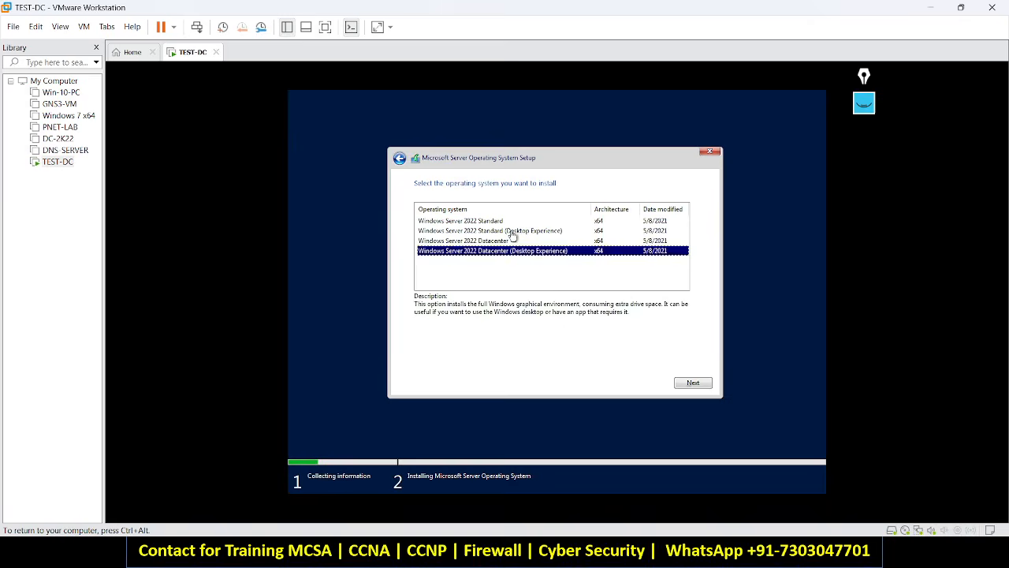
pyautogui.click(511, 232)
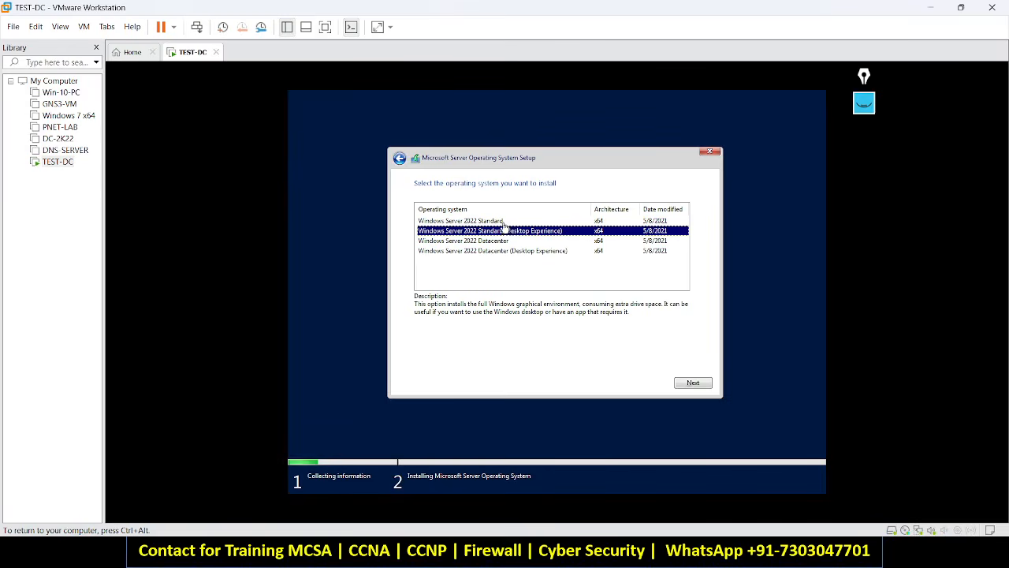
pyautogui.click(504, 223)
pyautogui.press('Down')
pyautogui.press('Down')
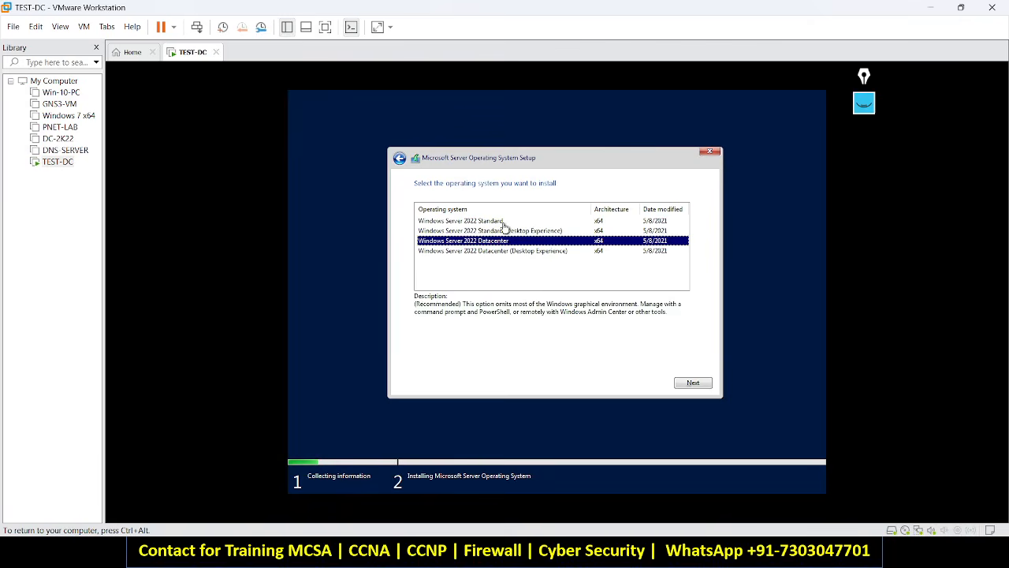
pyautogui.press('Up')
pyautogui.press('Up')
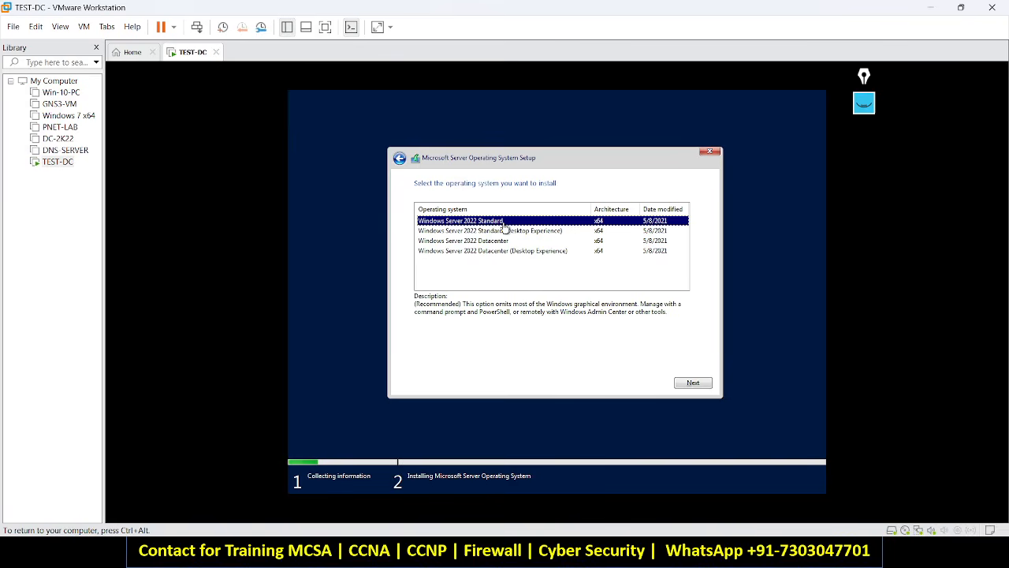
pyautogui.press('Down')
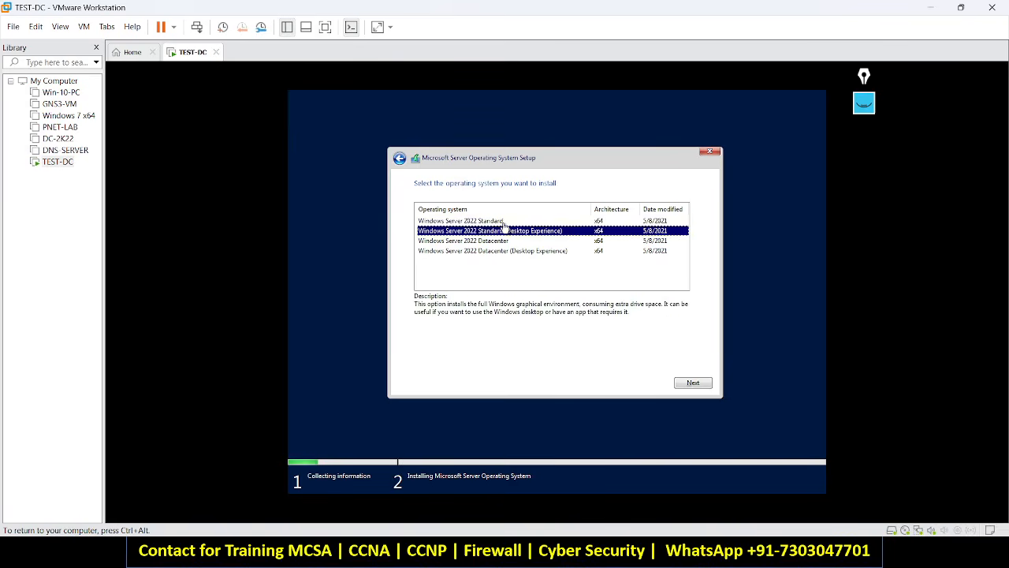
pyautogui.press('Up')
pyautogui.press('Down')
pyautogui.press('Down')
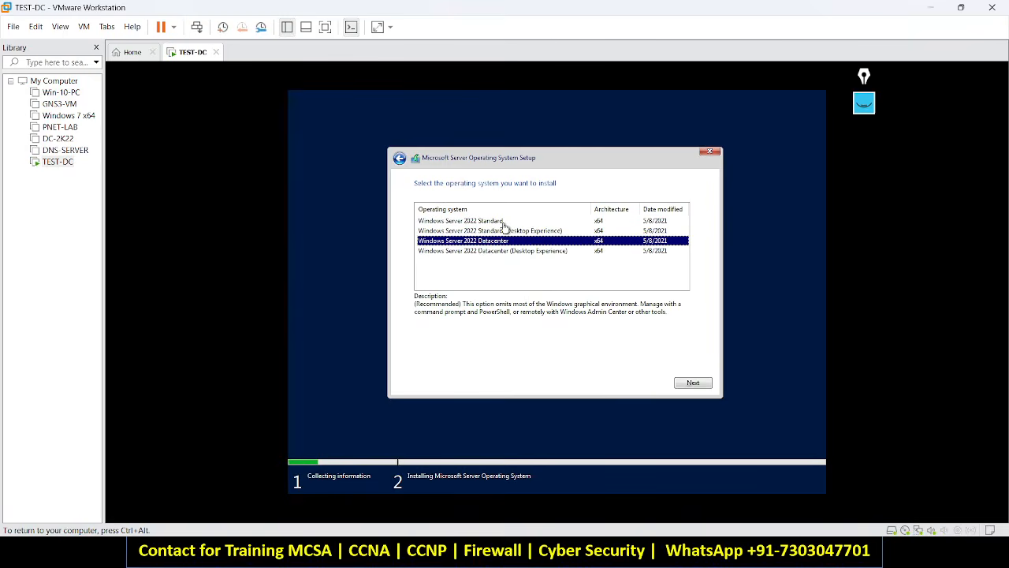
pyautogui.press('Up')
pyautogui.press('Up')
pyautogui.press('Down')
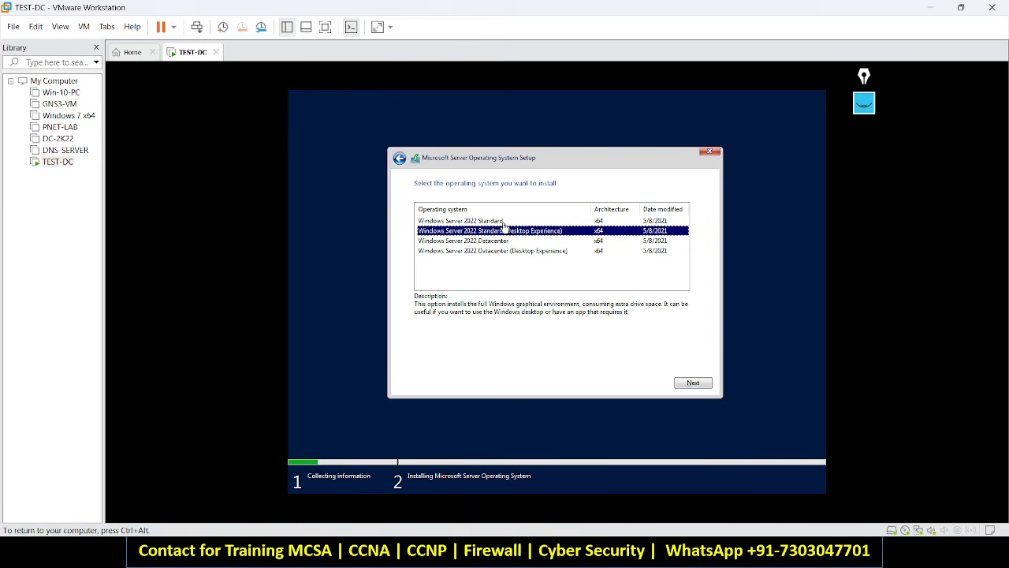
# Reselect Windows Server 2022 Standard (Desktop Experience) after comparing it with plain Standard.
pyautogui.click(503, 221)
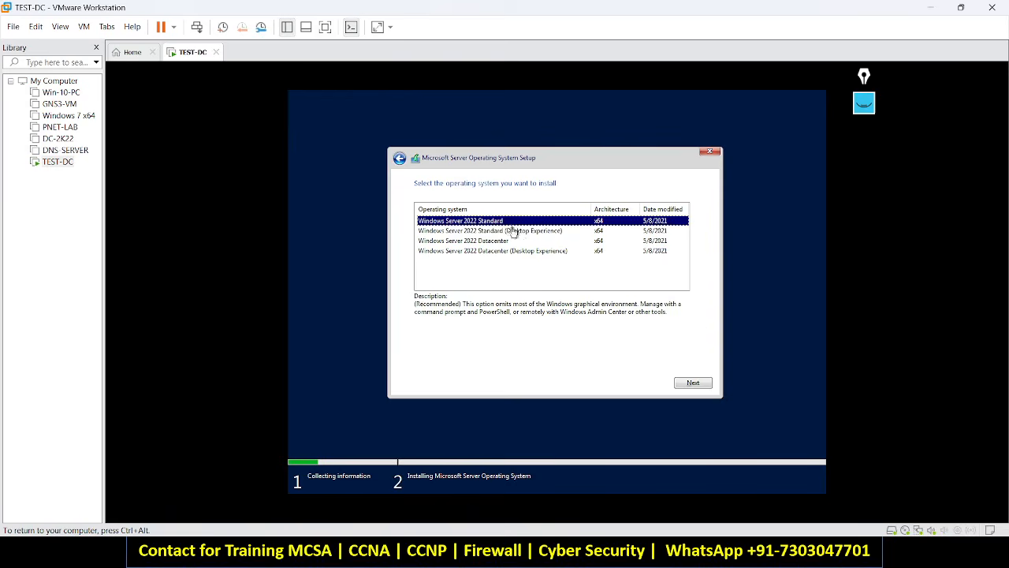
pyautogui.click(524, 231)
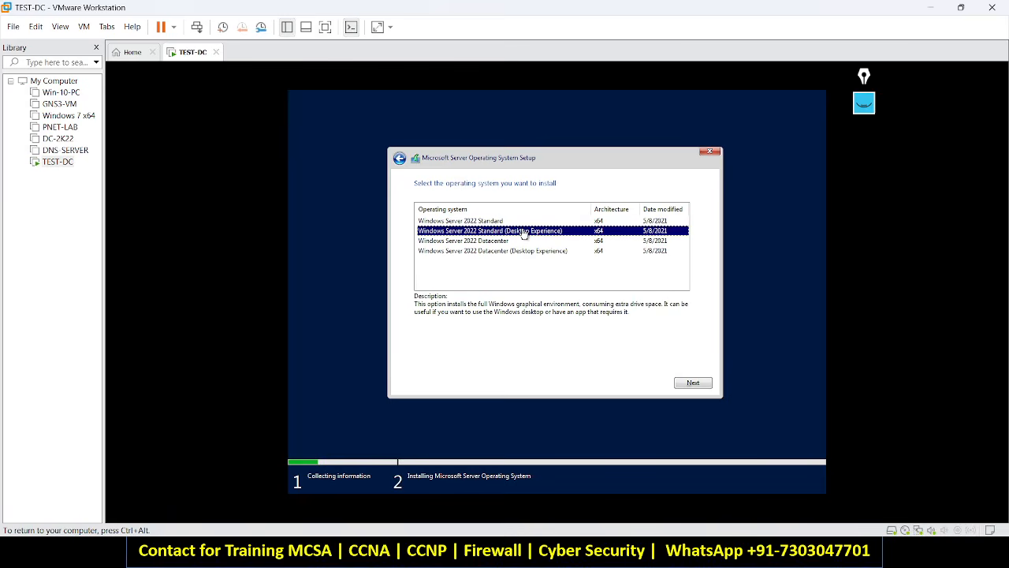
pyautogui.press('Up')
pyautogui.press('Down')
pyautogui.press('Up')
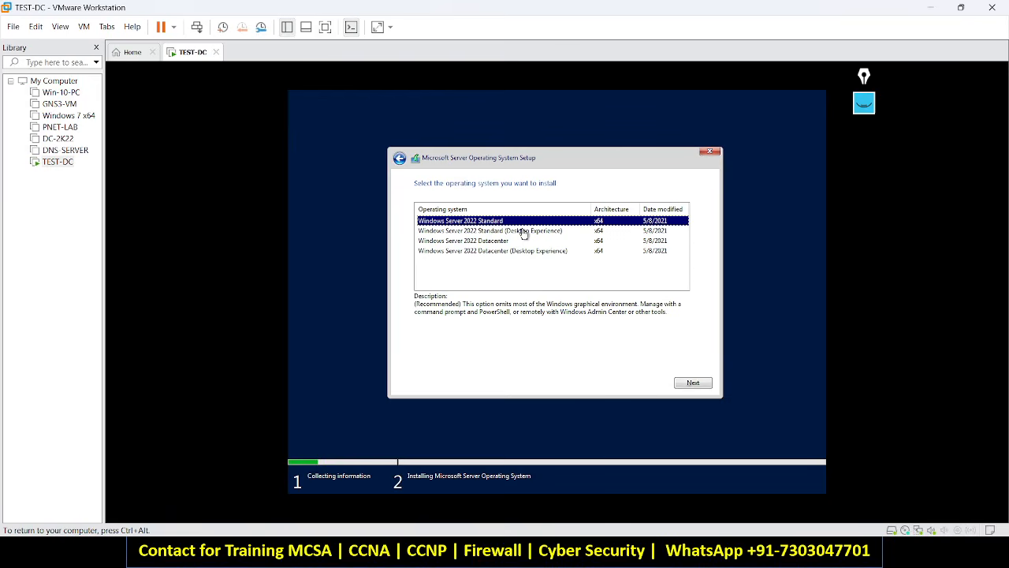
pyautogui.click(523, 231)
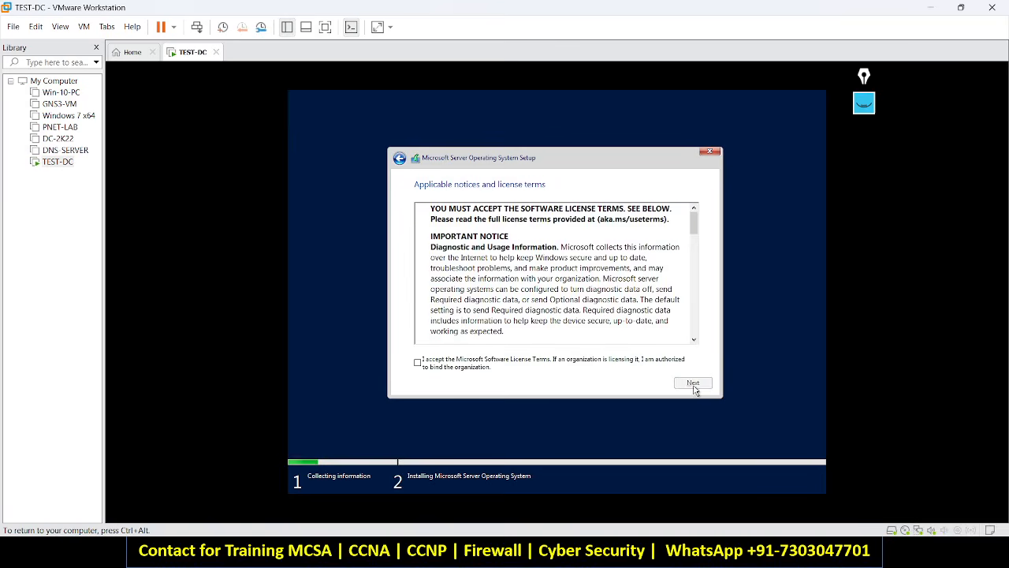
# Accept the license, choose Custom install, create an 81920 MB partition on Drive 0 and install.
pyautogui.click(419, 363)
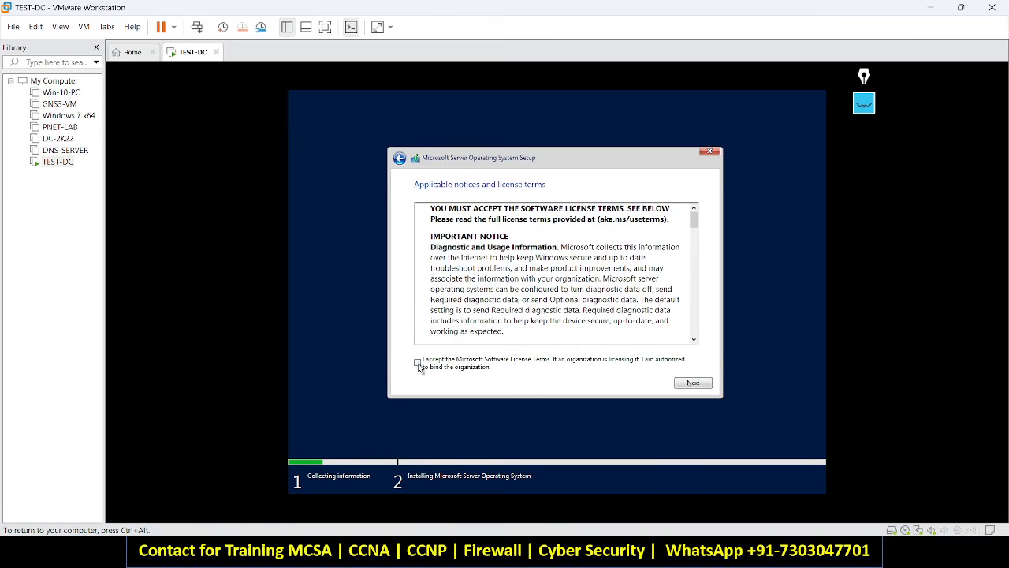
pyautogui.click(692, 383)
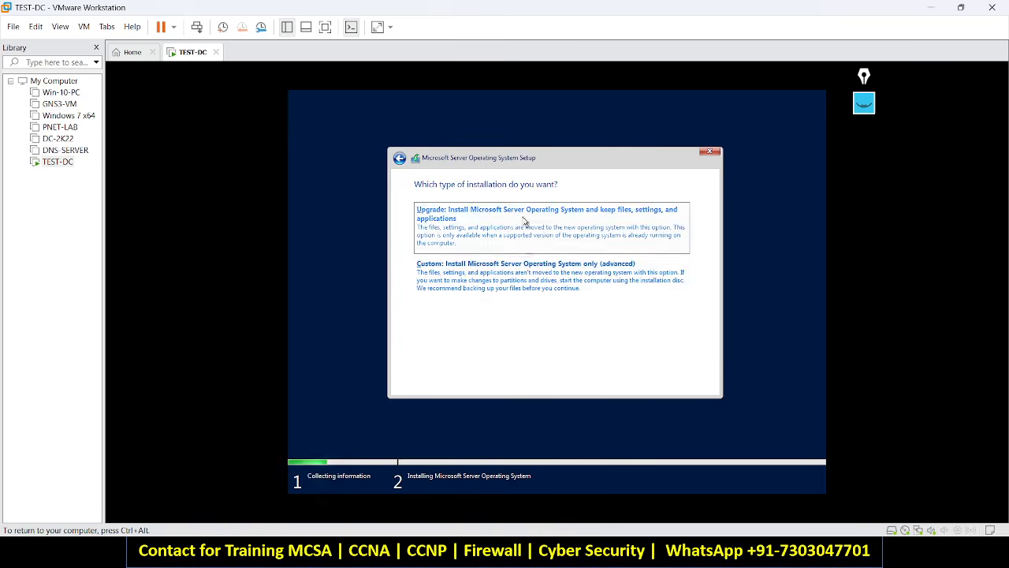
pyautogui.click(499, 277)
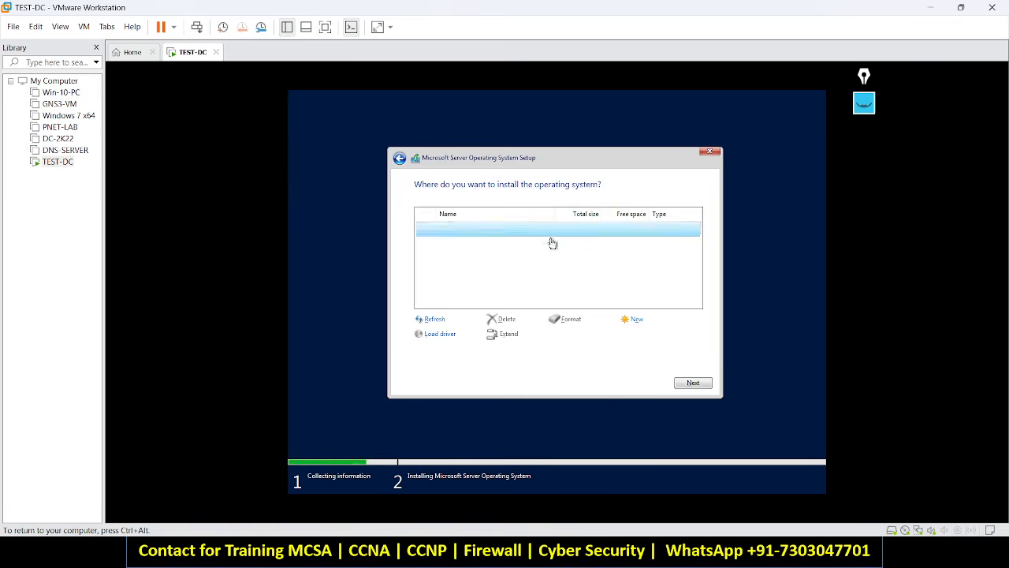
pyautogui.click(635, 320)
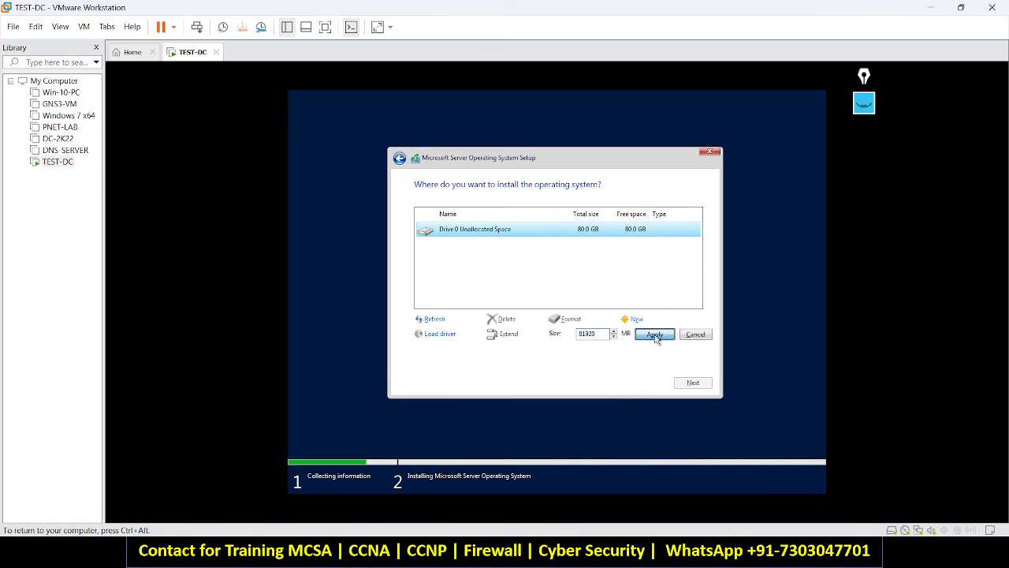
pyautogui.click(654, 334)
pyautogui.click(635, 333)
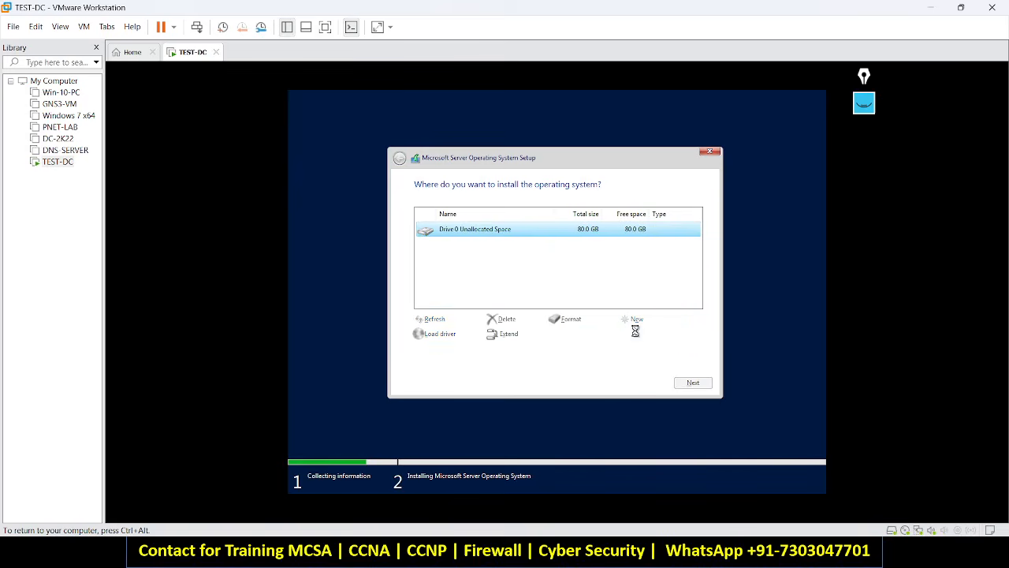
pyautogui.click(693, 383)
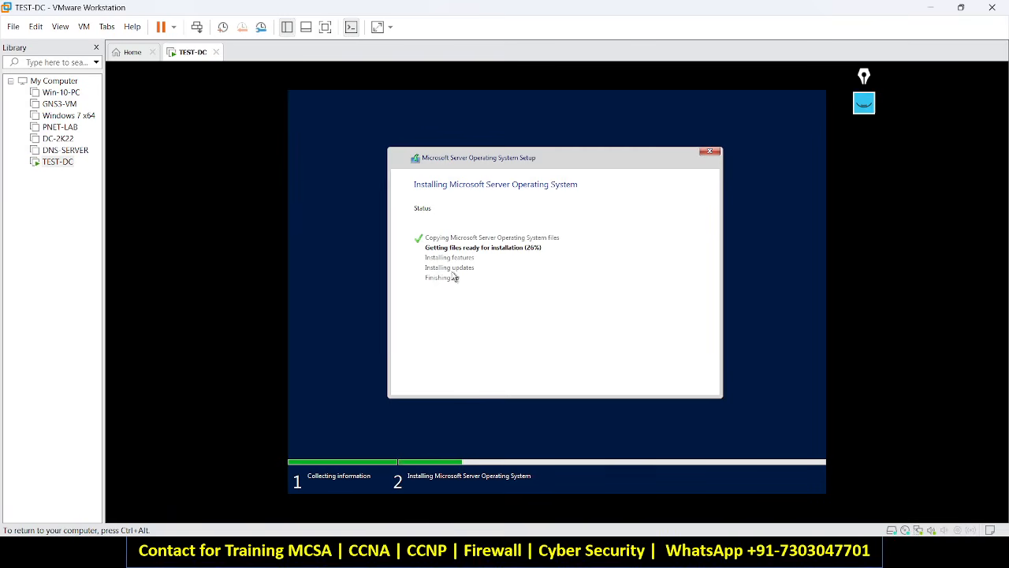
# Release the VM, cycle through windows, then minimise VMware to show the Google Meet call.
pyautogui.hotkey('ctrl', 'alt')
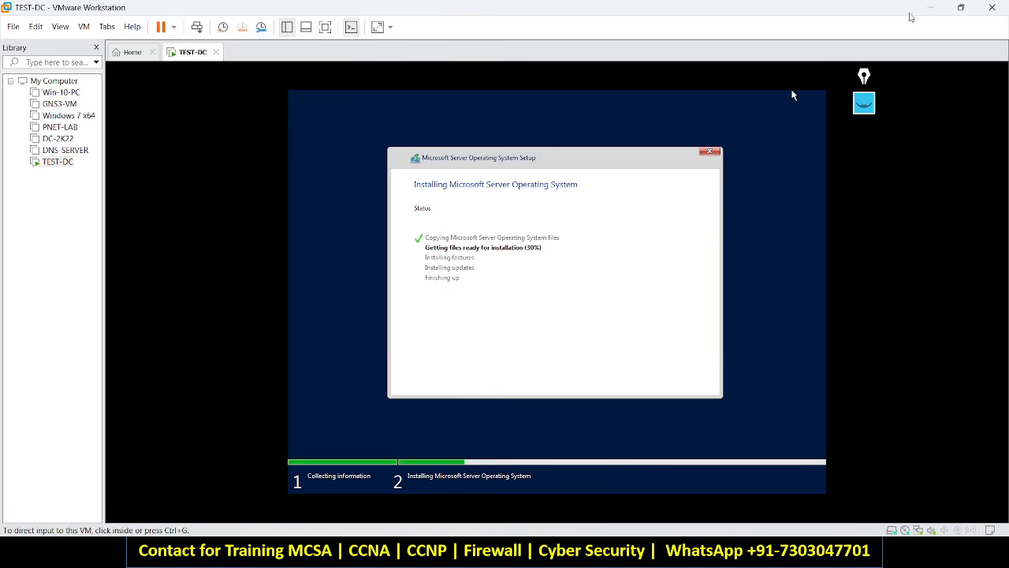
pyautogui.hotkey('alt', 'Tab')
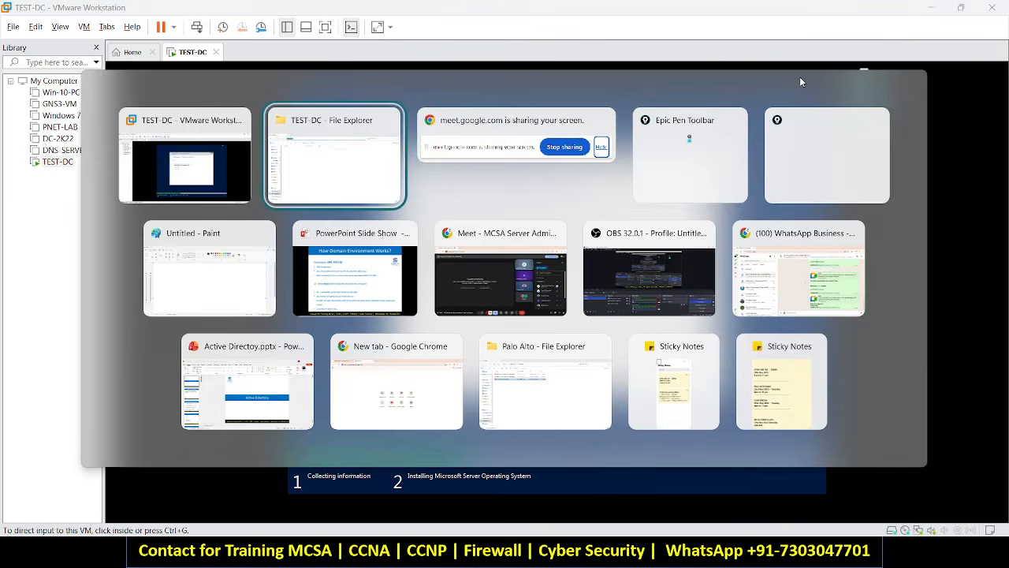
pyautogui.hotkey('alt', 'Tab')
pyautogui.hotkey('alt', 'Tab')
pyautogui.hotkey('alt', 'Tab')
pyautogui.hotkey('alt', 'Tab')
pyautogui.hotkey('alt', 'Tab')
pyautogui.hotkey('alt', 'Tab')
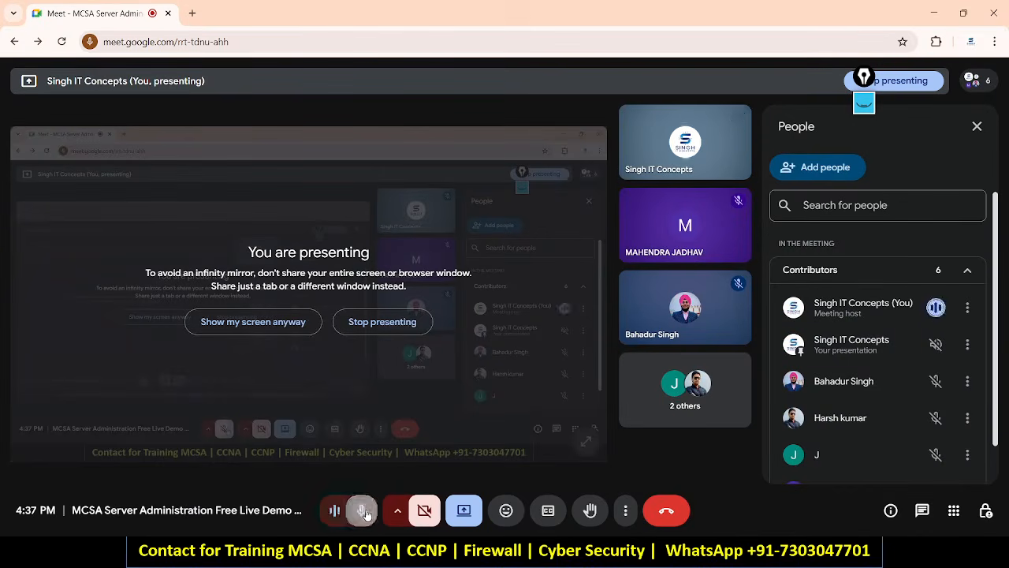
pyautogui.hotkey('alt', 'Tab')
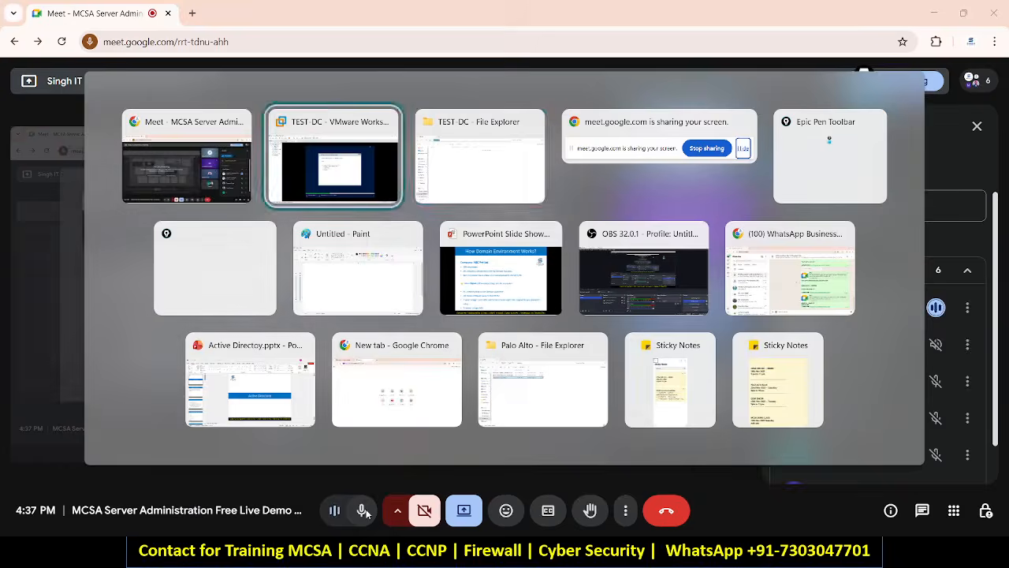
pyautogui.hotkey('alt', 'Tab')
pyautogui.hotkey('alt', 'shift', 'Tab')
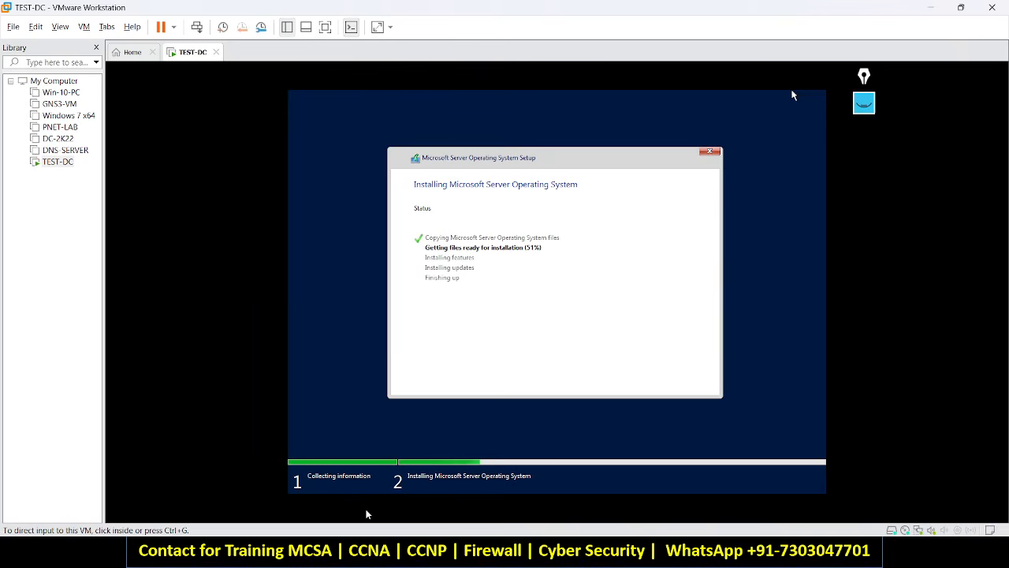
pyautogui.click(793, 94)
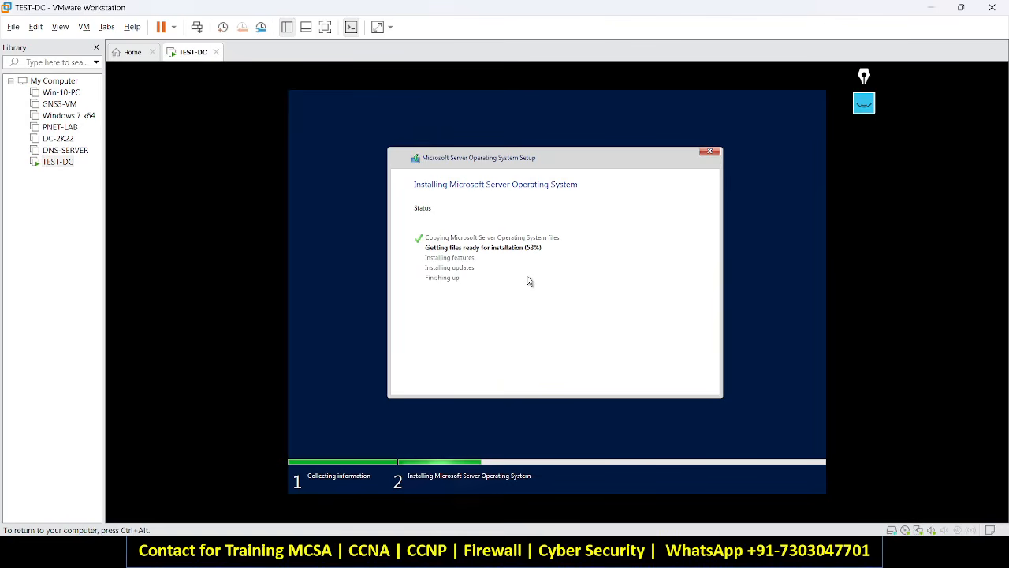
pyautogui.hotkey('ctrl', 'alt')
pyautogui.click(928, 8)
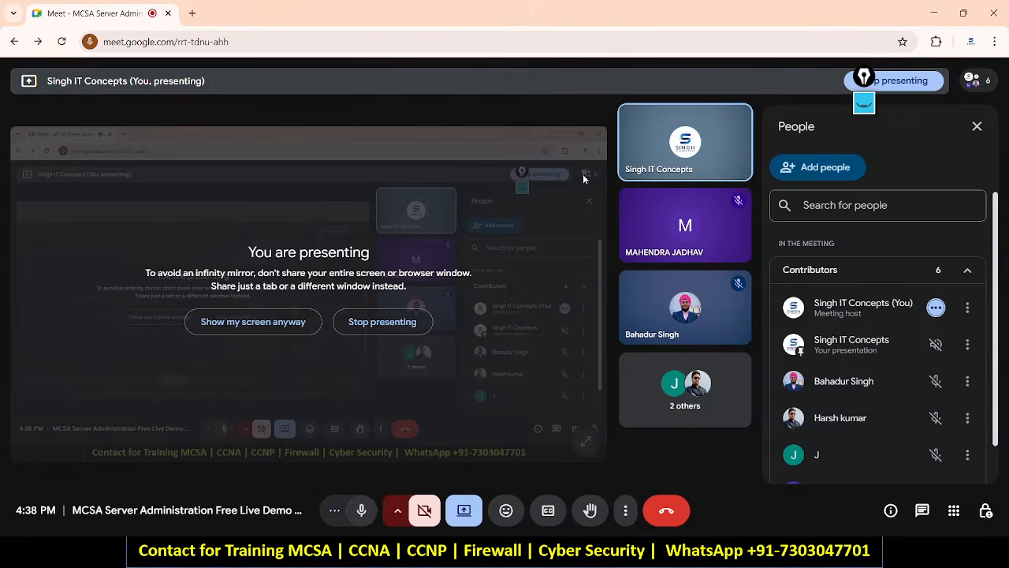
# Mute the Meet microphone and switch back to the VMware window.
pyautogui.click(367, 512)
pyautogui.hotkey('alt', 'Tab')
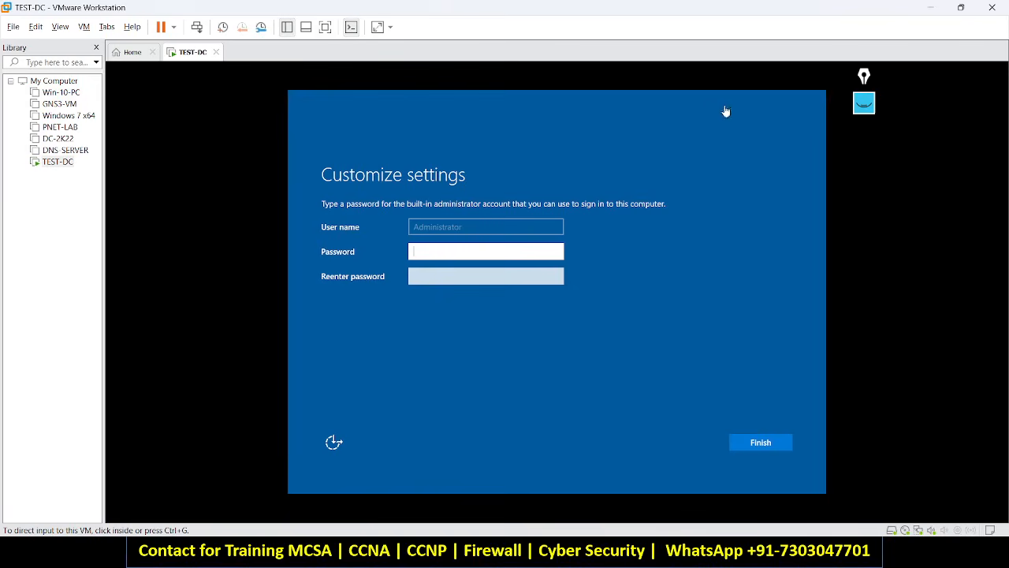
# Unmute the Meet microphone and return to the TEST-DC virtual machine window.
pyautogui.click(931, 11)
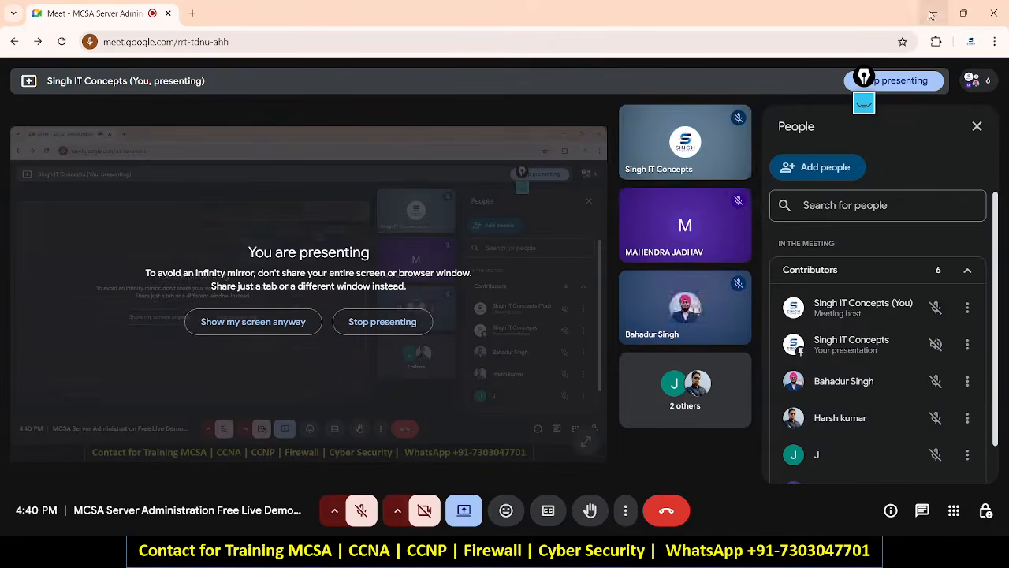
pyautogui.click(361, 510)
pyautogui.hotkey('alt', 'Tab')
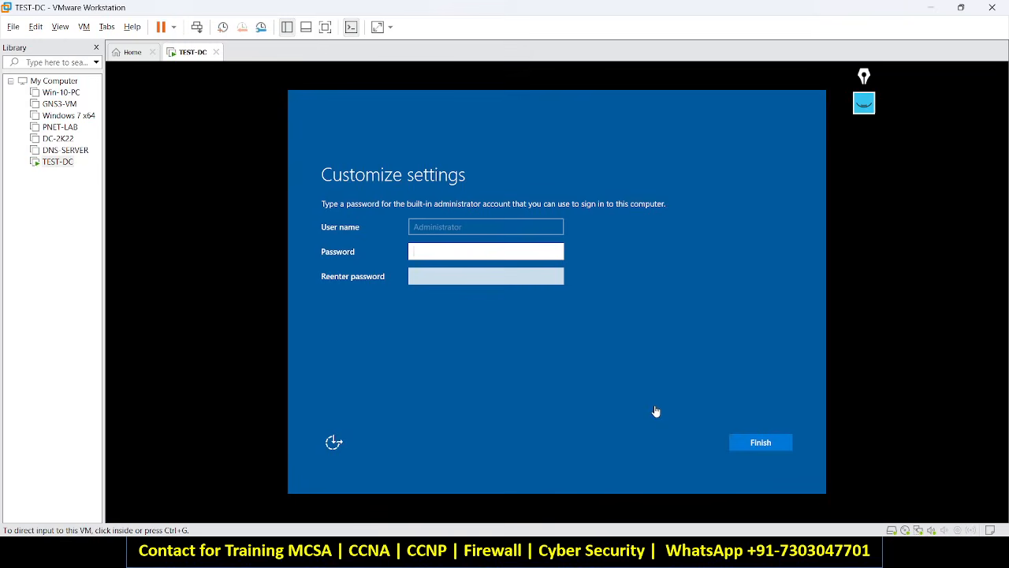
pyautogui.hotkey('alt', 'Tab')
pyautogui.hotkey('alt', 'Tab')
pyautogui.hotkey('alt', 'Tab')
pyautogui.hotkey('alt', 'Tab')
pyautogui.hotkey('alt', 'Tab')
pyautogui.hotkey('alt', 'Tab')
pyautogui.hotkey('alt', 'Tab')
pyautogui.hotkey('alt', 'Tab')
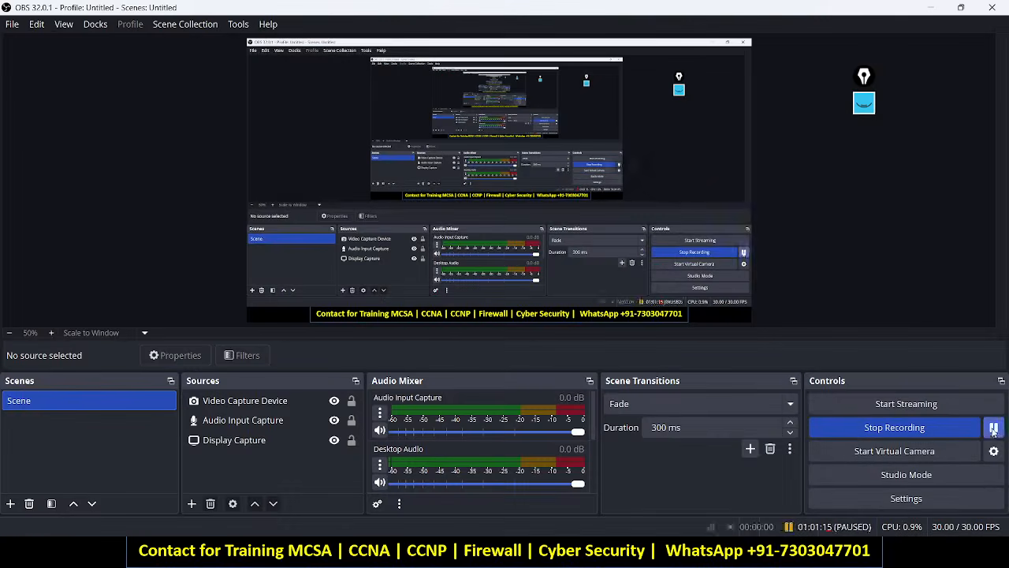
pyautogui.hotkey('alt', 'Tab')
pyautogui.hotkey('alt', 'Tab')
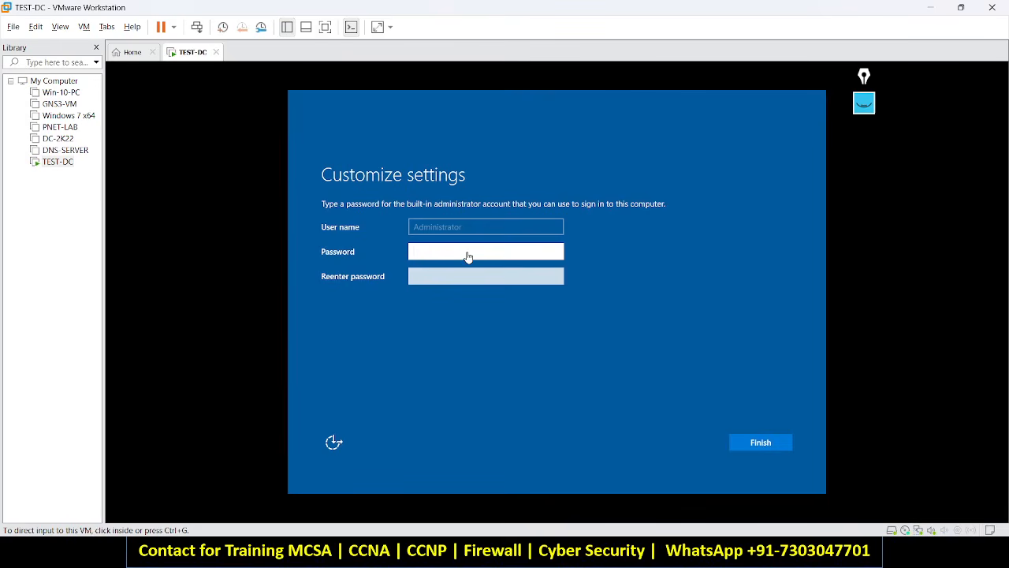
# Enter and confirm the Administrator password, check both fields, and finish setup.
pyautogui.click(467, 254)
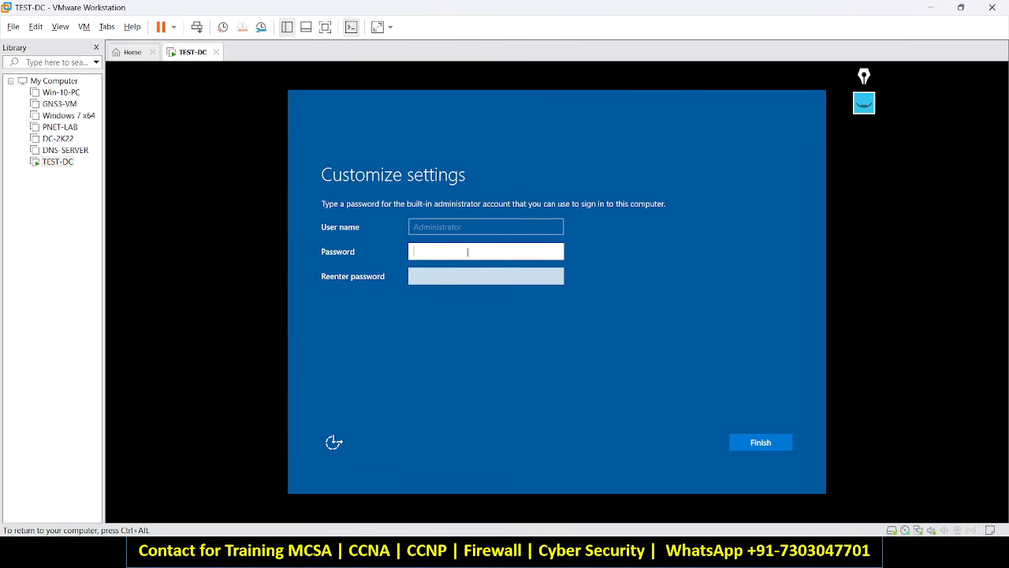
pyautogui.write('Admin@123')
pyautogui.click(556, 254)
pyautogui.click(495, 275)
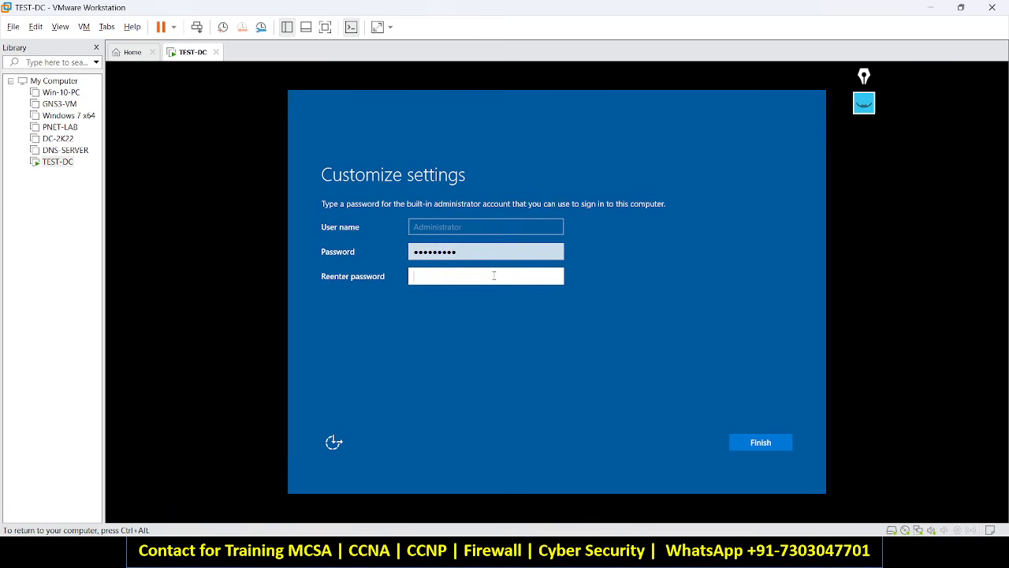
pyautogui.write('Admin@123')
pyautogui.click(556, 277)
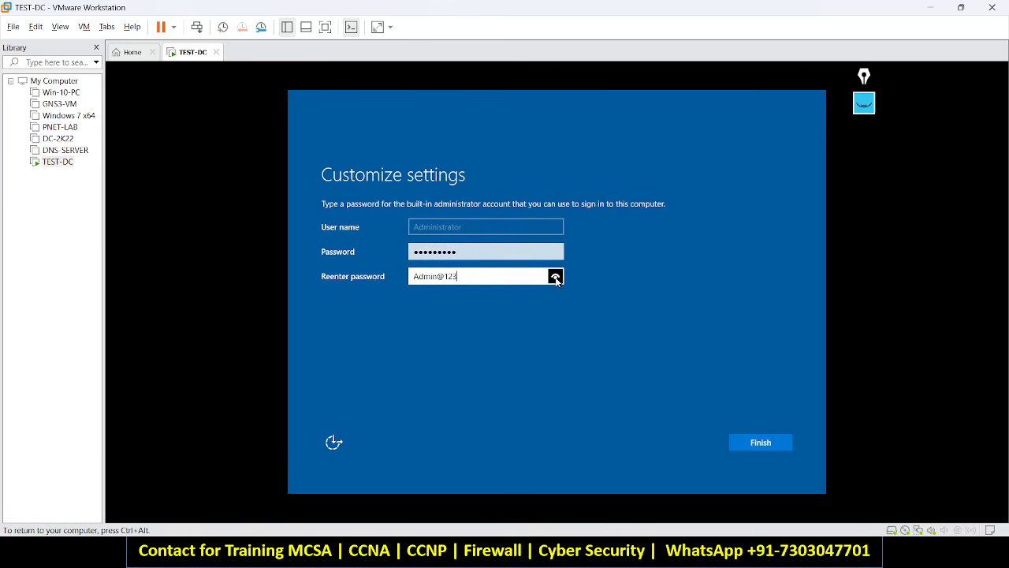
pyautogui.click(781, 439)
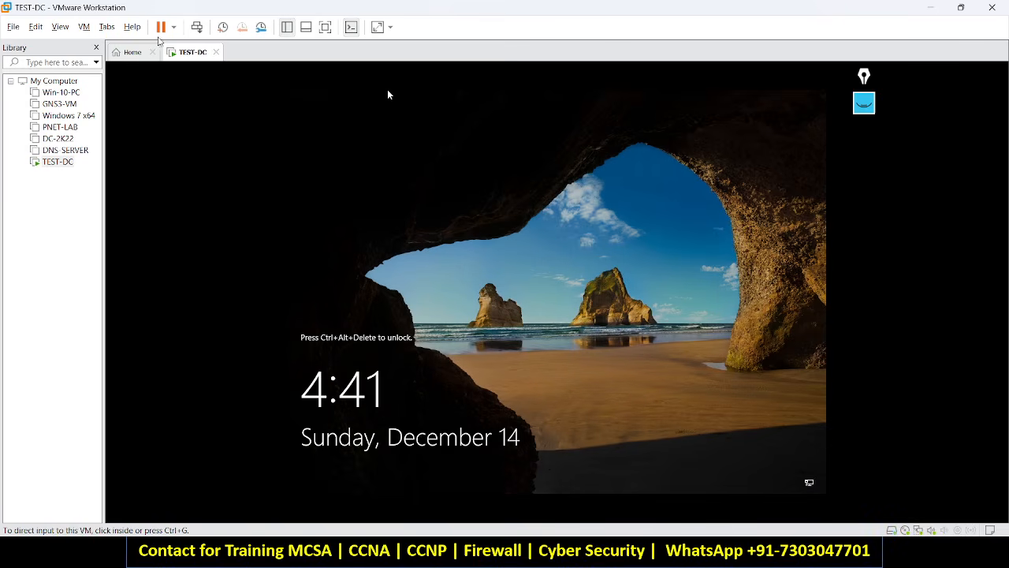
# Sign in to TEST-DC as Administrator, re-entering the password after a failed first attempt.
pyautogui.press('ctrl+alt+Insert')
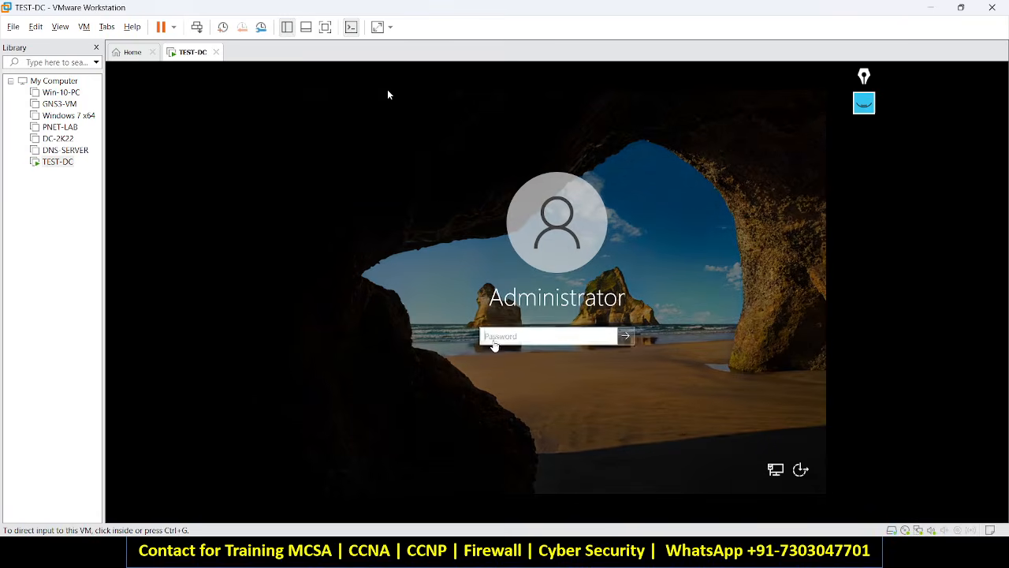
pyautogui.click(497, 338)
pyautogui.write('P@•••••••')
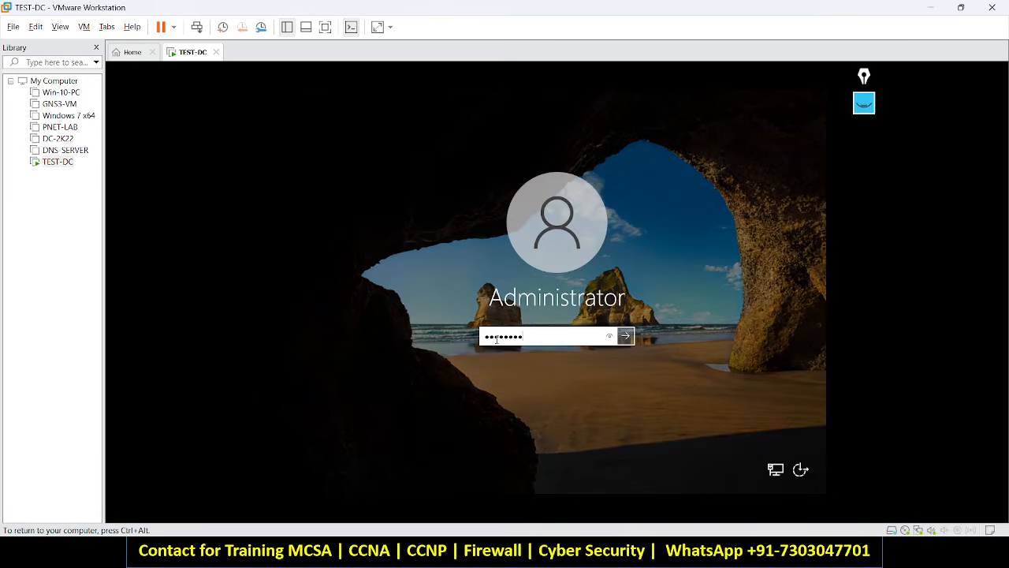
pyautogui.press('Return')
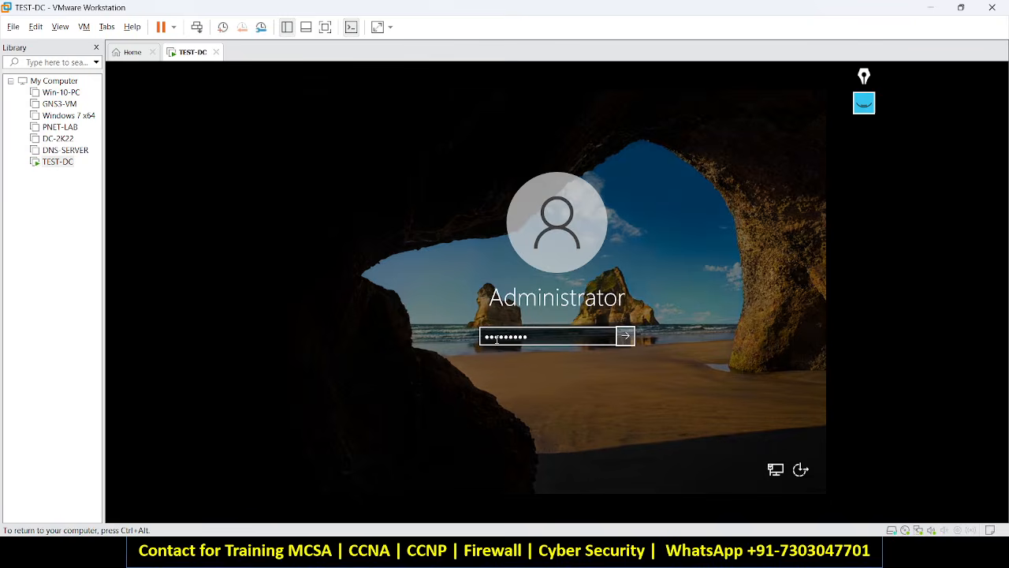
pyautogui.click(497, 339)
pyautogui.hotkey('ctrl', 'a')
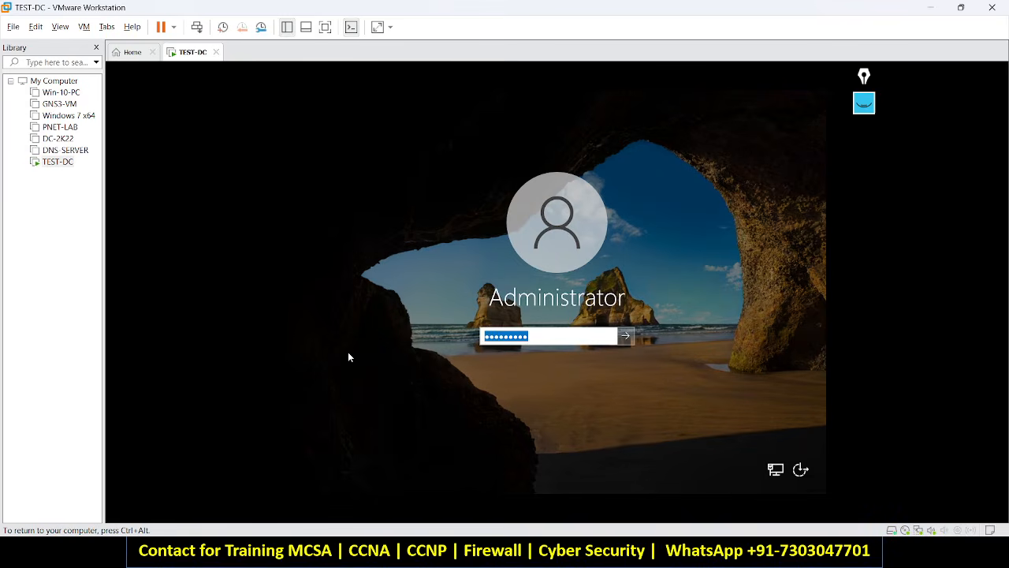
pyautogui.write('•••••••••')
pyautogui.press('Return')
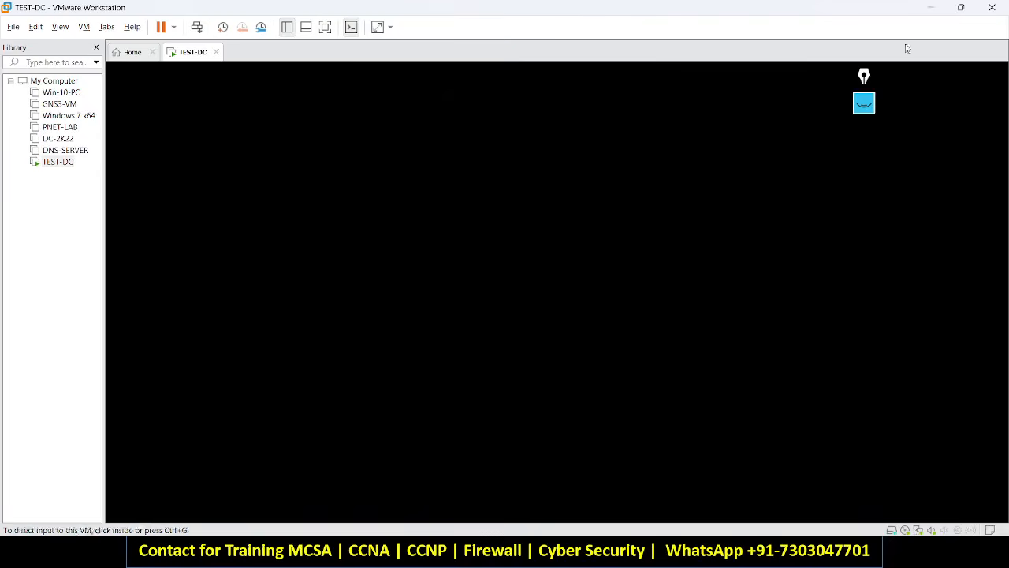
# Minimise the VM and admit the waiting guest into the Google Meet call.
pyautogui.click(932, 7)
pyautogui.hotkey('alt', 'Tab')
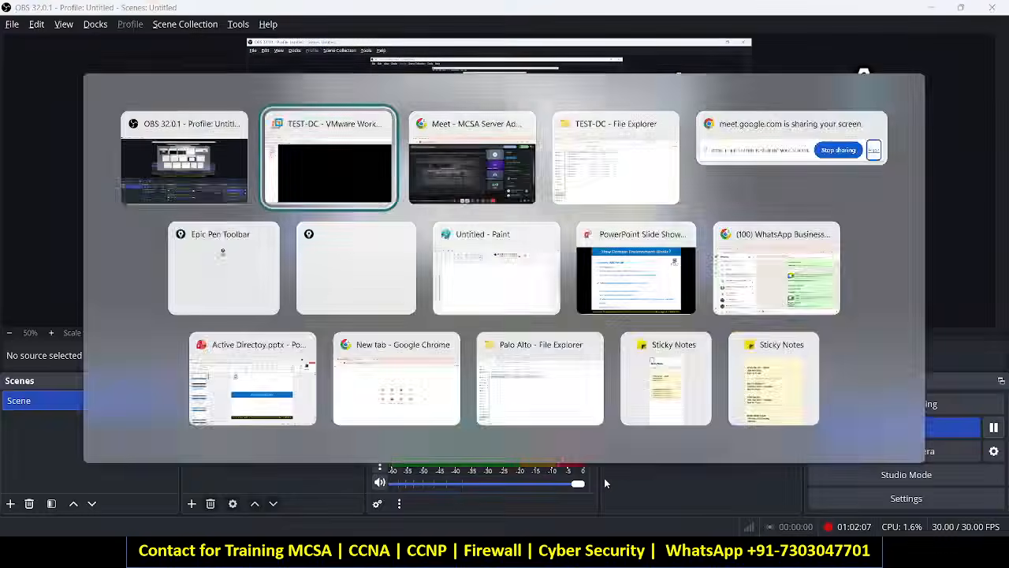
pyautogui.hotkey('alt', 'Tab')
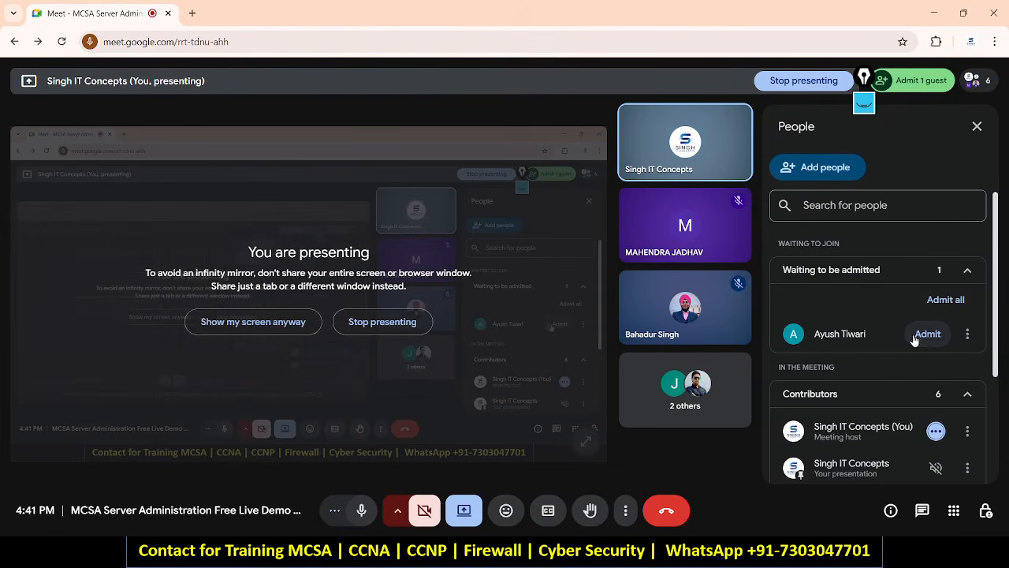
pyautogui.click(915, 337)
# Allow TEST-DC to be discoverable on the network, then release input once Server Manager loads.
pyautogui.hotkey('alt', 'Tab')
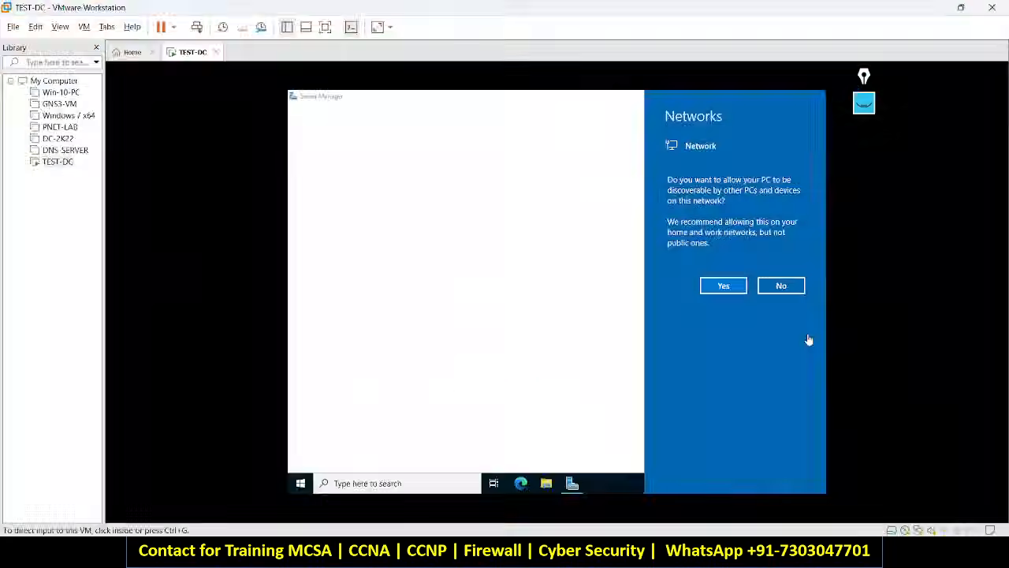
pyautogui.click(712, 289)
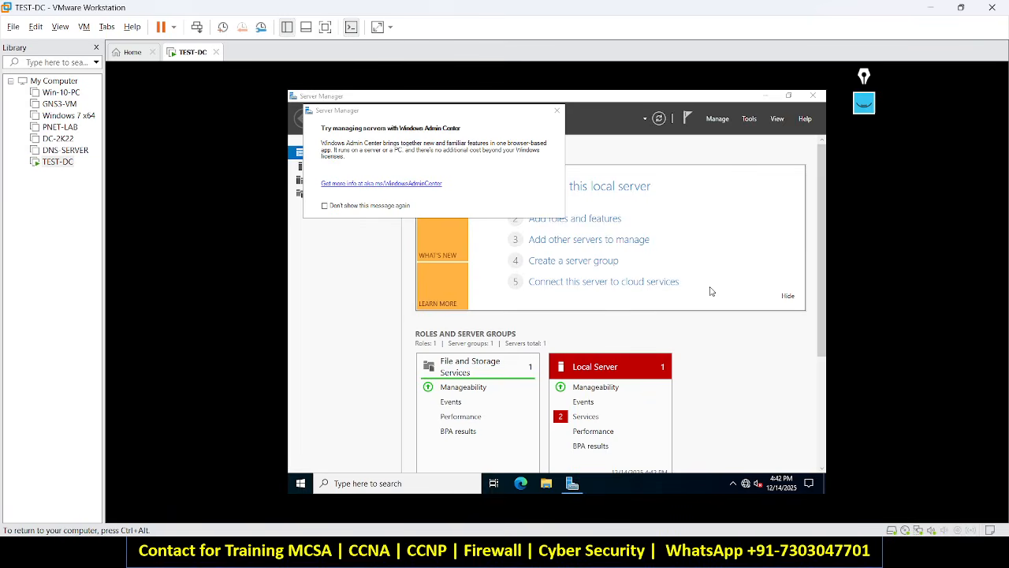
pyautogui.hotkey('ctrl', 'alt')
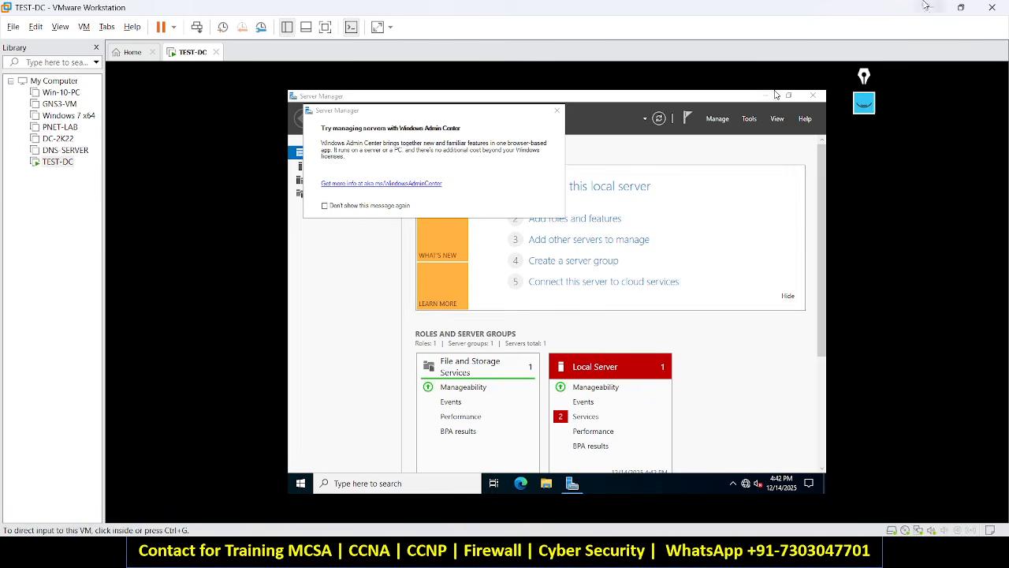
# Minimise VMware and launch Paint by running mspaint from the Run prompt.
pyautogui.click(933, 7)
pyautogui.press('super+r')
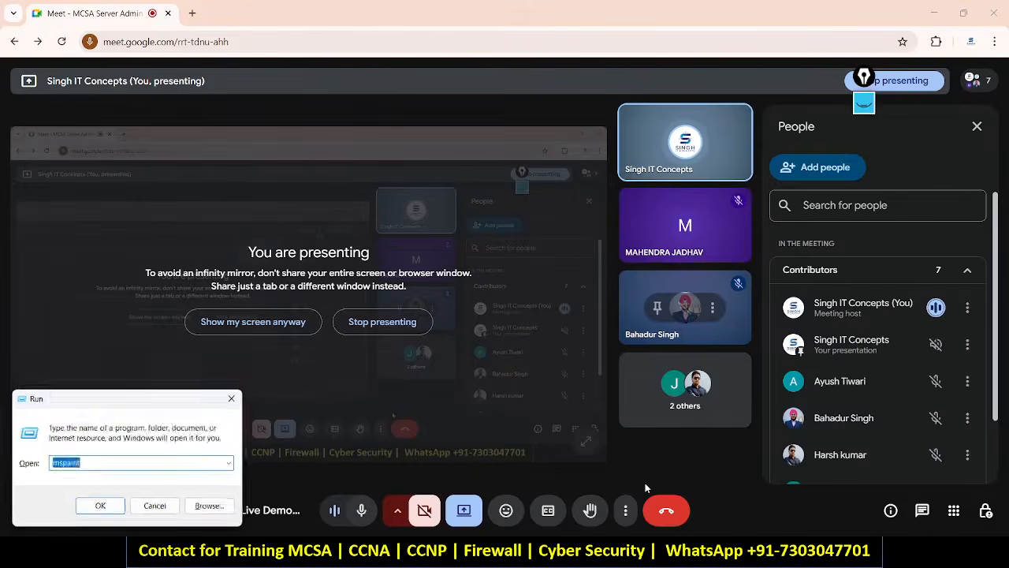
pyautogui.write('MS')
pyautogui.press('BackSpace')
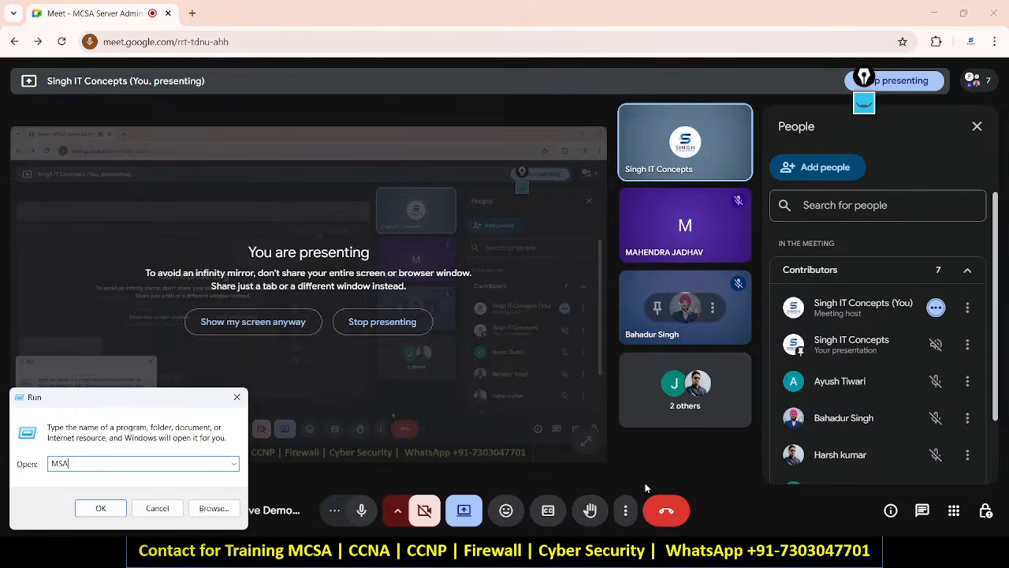
pyautogui.write('SP')
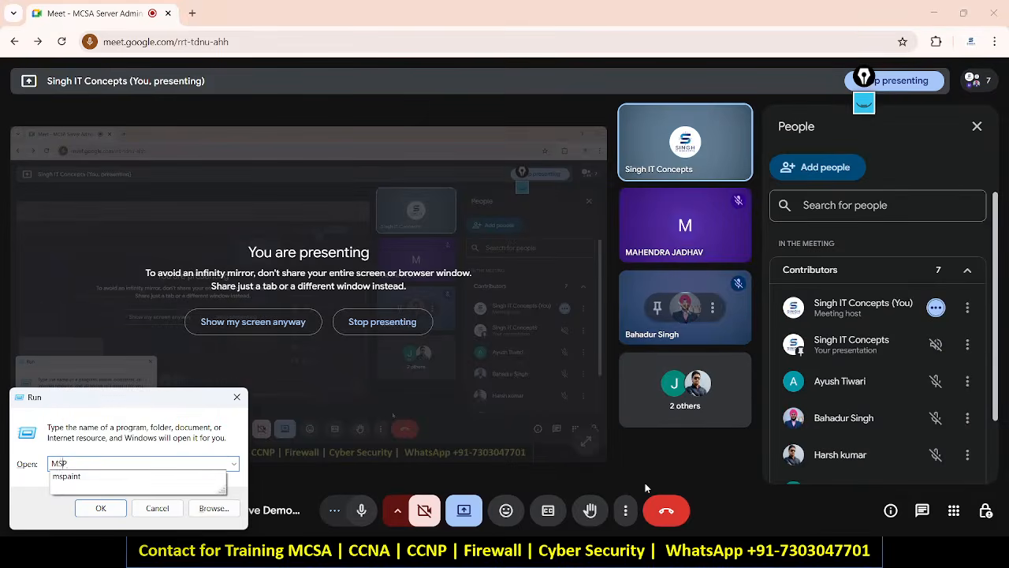
pyautogui.press('Return')
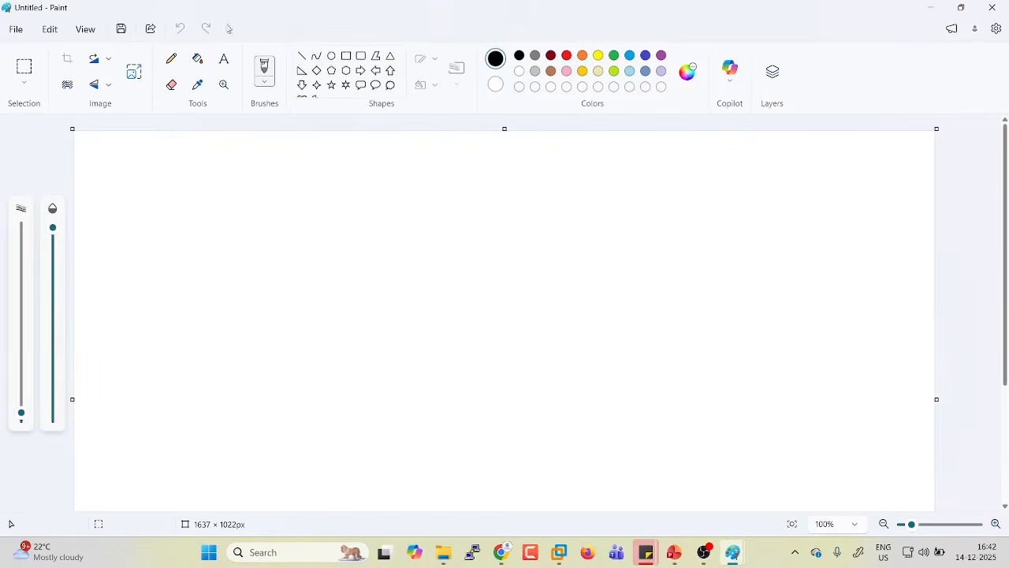
pyautogui.click(346, 56)
pyautogui.moveTo(307, 245); pyautogui.dragTo(419, 417)
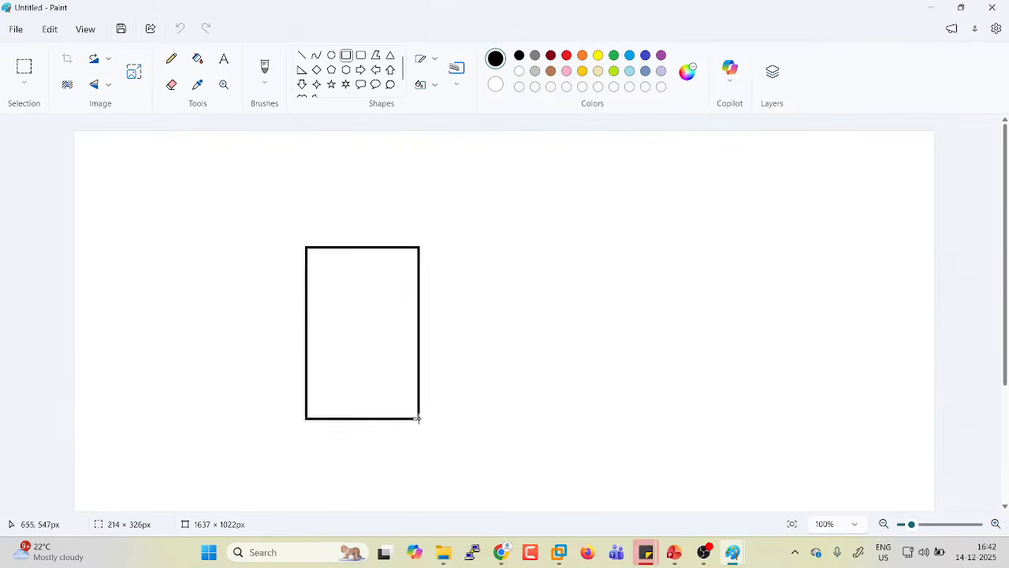
pyautogui.moveTo(363, 339); pyautogui.dragTo(339, 304)
pyautogui.click(224, 59)
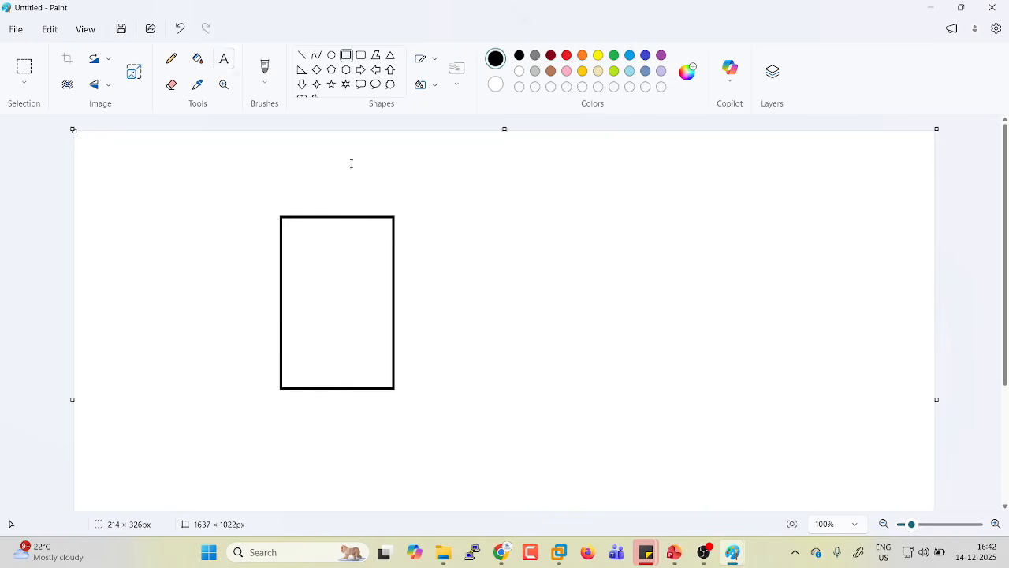
pyautogui.click(416, 239)
pyautogui.write('1.')
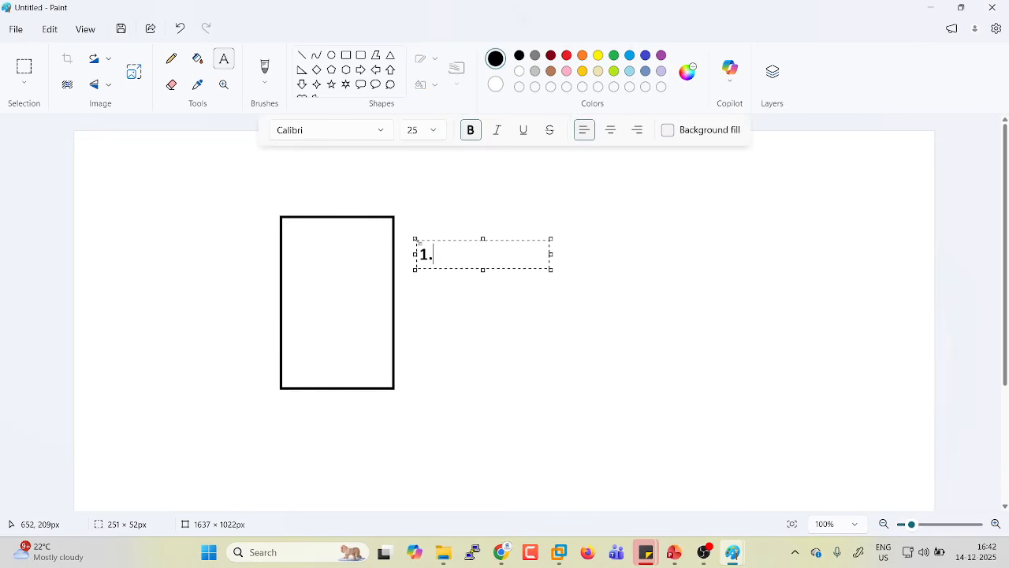
pyautogui.write(' INSTALL SERVER O')
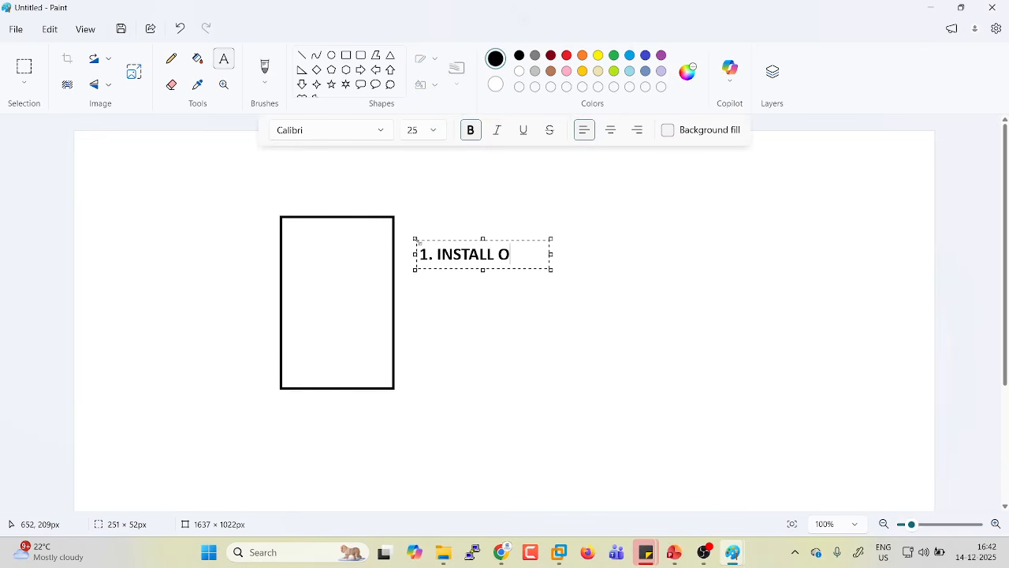
pyautogui.press('BackSpace')
pyautogui.write('SERVER OS')
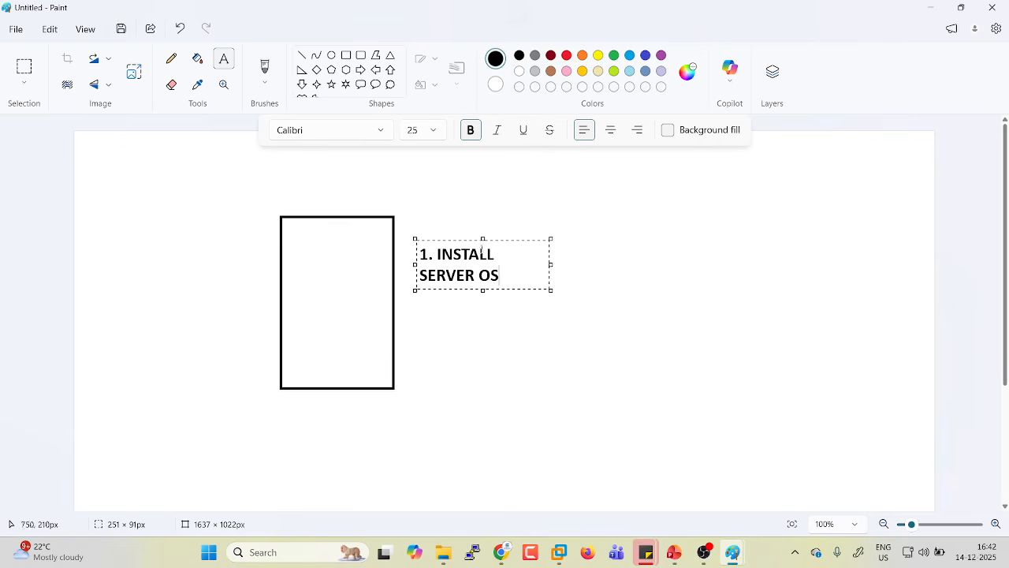
pyautogui.moveTo(552, 264); pyautogui.dragTo(704, 230)
pyautogui.write('2022')
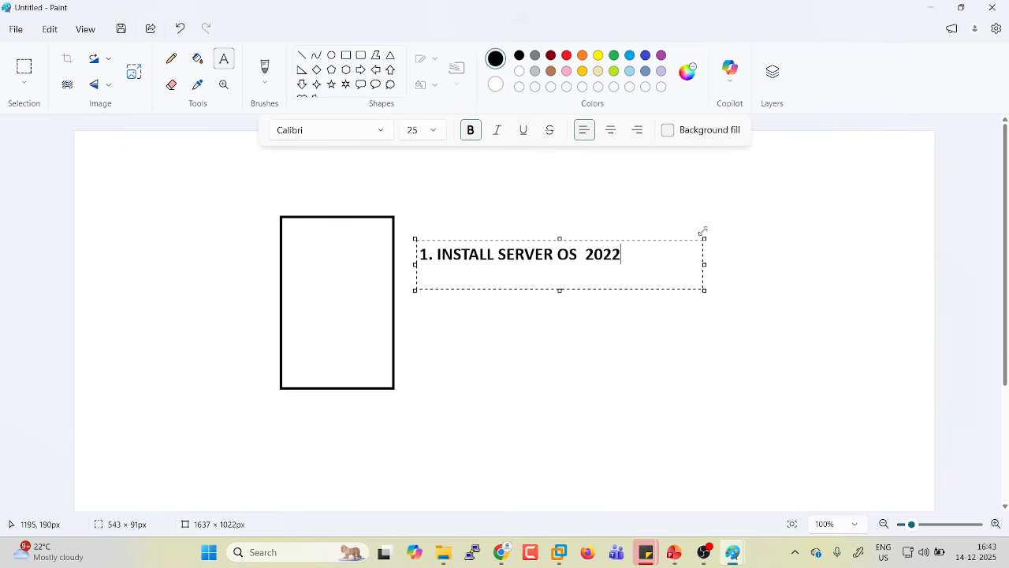
pyautogui.hotkey('ctrl', 'shift', 'Left')
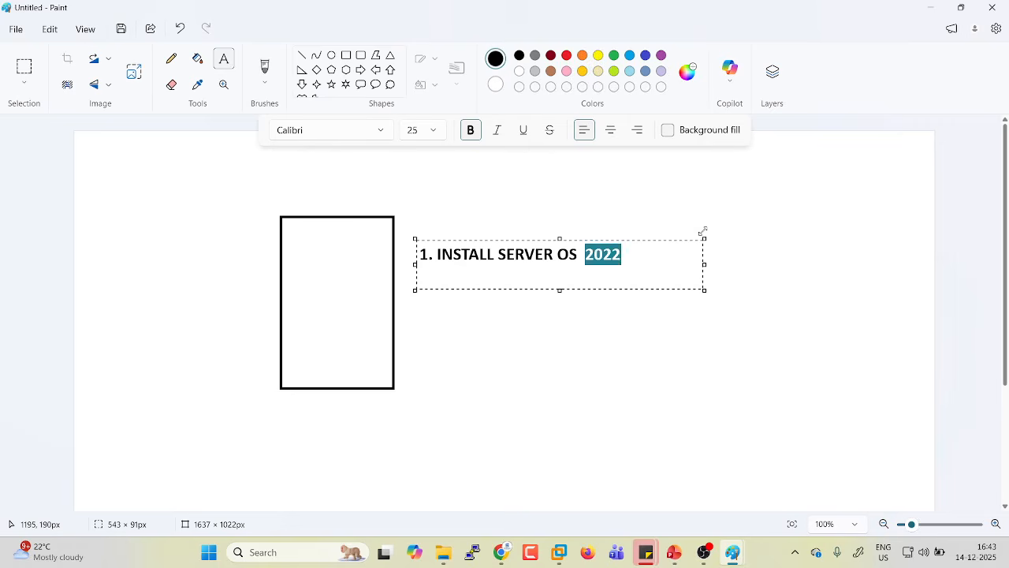
pyautogui.press('BackSpace')
pyautogui.hotkey('ctrl', 'Left')
pyautogui.write('2022')
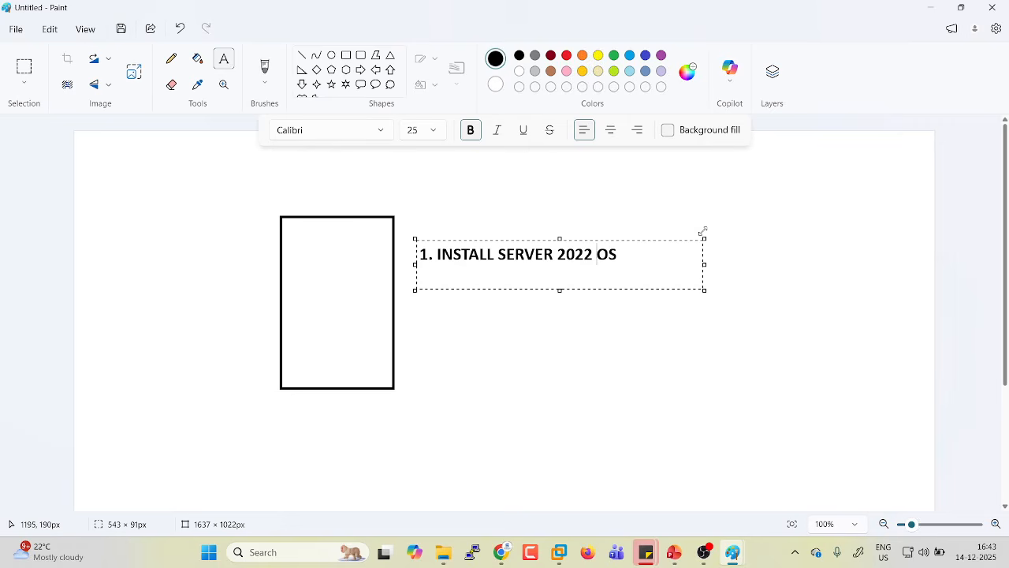
pyautogui.press('Right')
pyautogui.press('Right')
pyautogui.press('Return')
pyautogui.write('2.')
pyautogui.write('Server Name')
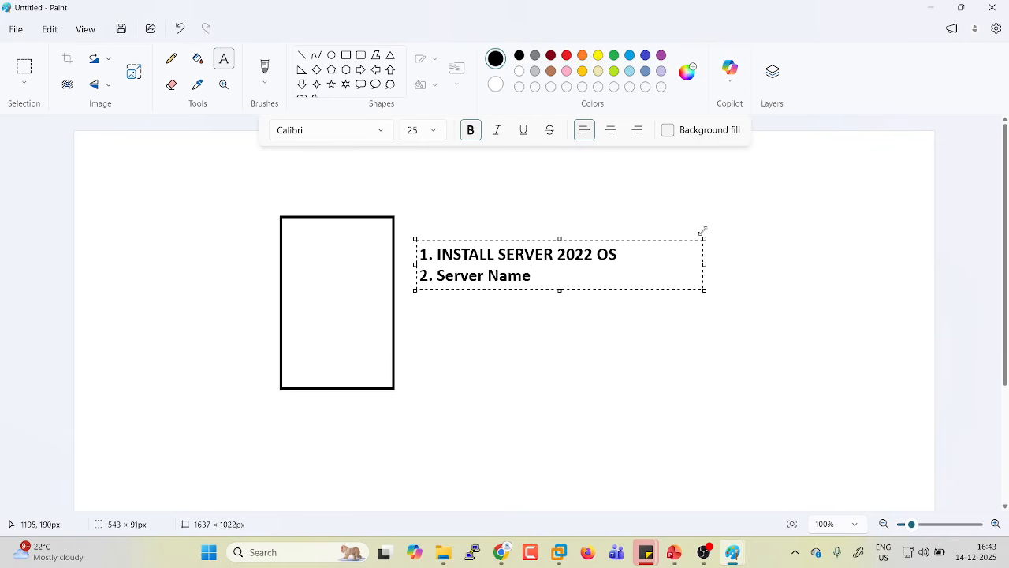
pyautogui.hotkey('ctrl', 'a')
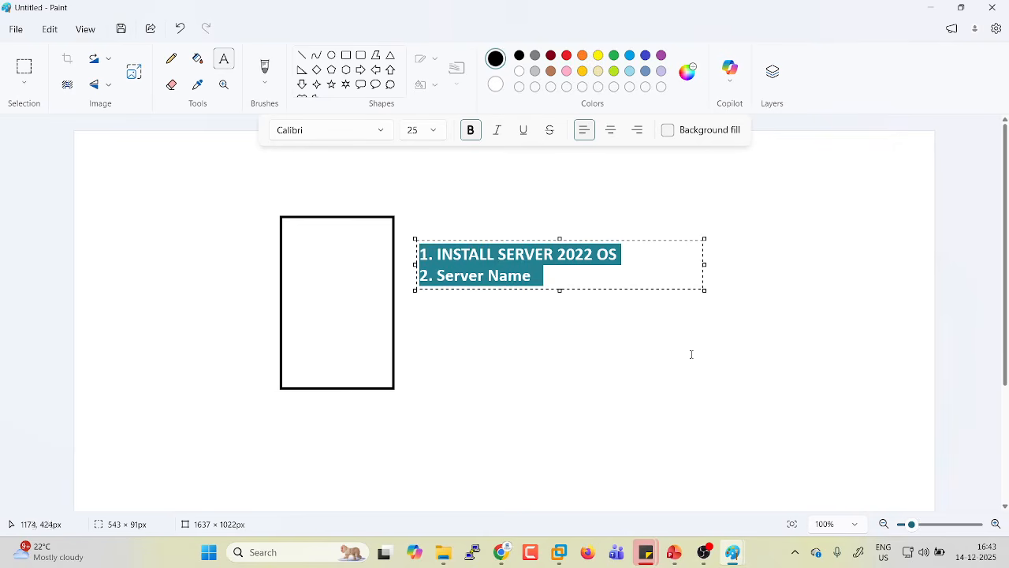
pyautogui.press('Delete')
pyautogui.click(661, 353)
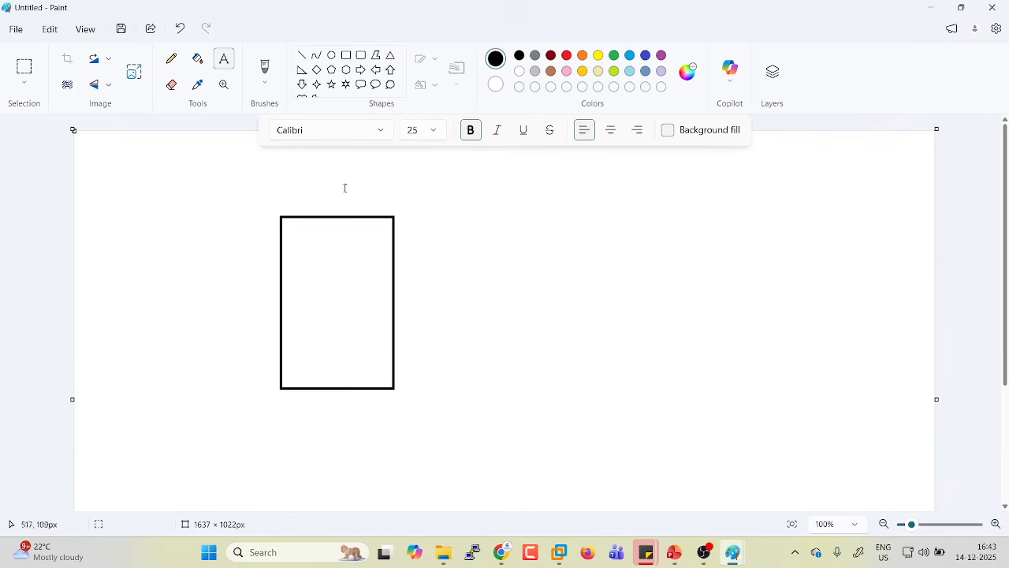
# Add the heading 'Installing Active Directory' at top right in 30-point text.
pyautogui.click(526, 165)
pyautogui.click(529, 236)
pyautogui.moveTo(604, 168); pyautogui.dragTo(970, 258)
pyautogui.write('Installing ')
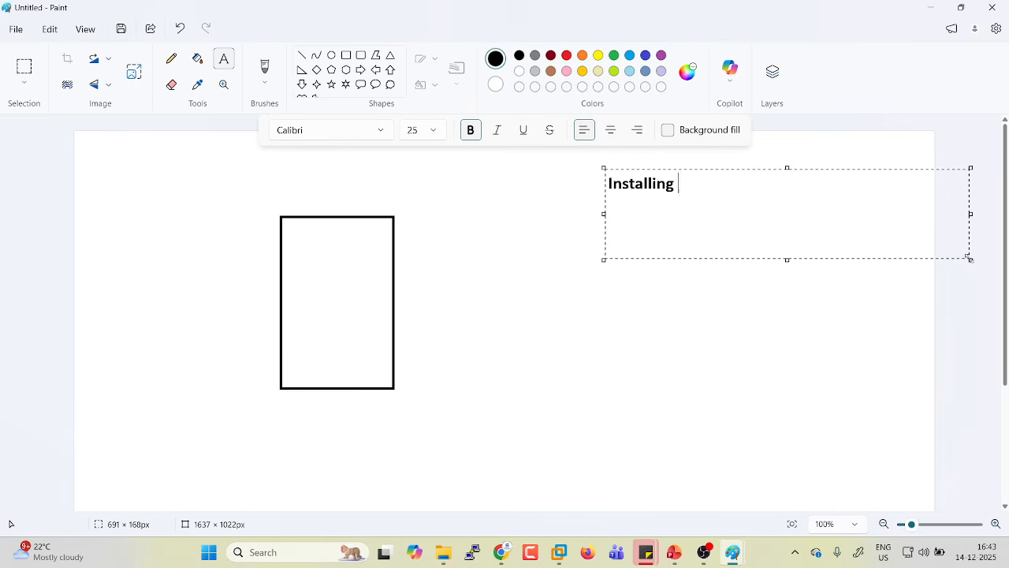
pyautogui.write('Active Directory')
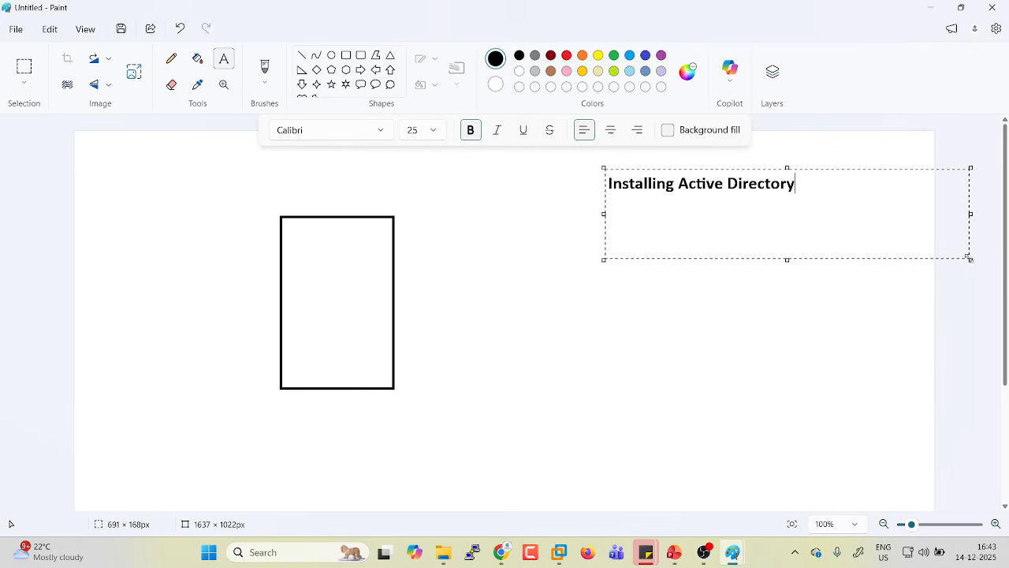
pyautogui.hotkey('ctrl', 'a')
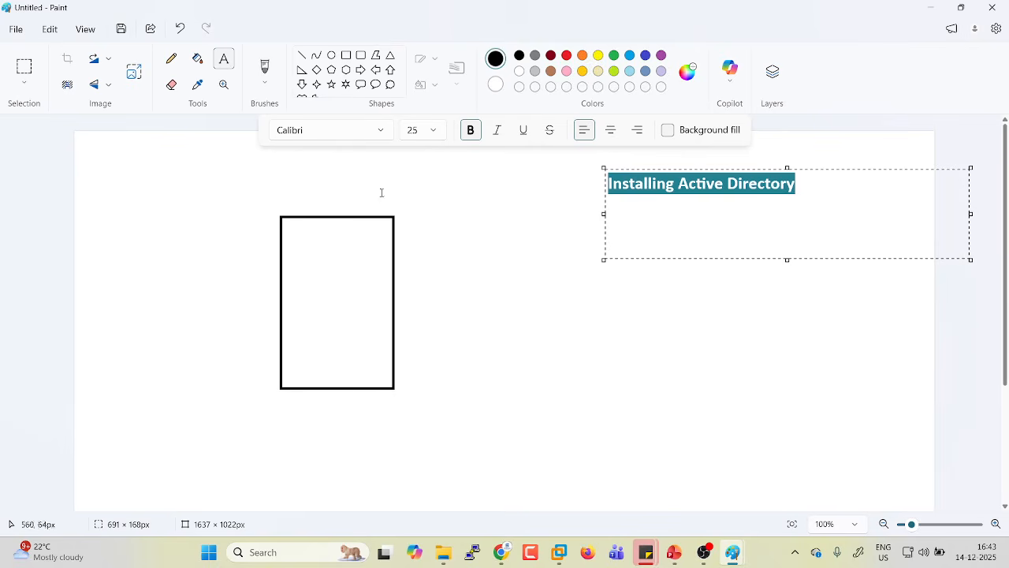
pyautogui.click(413, 131)
pyautogui.write('30')
pyautogui.press('Return')
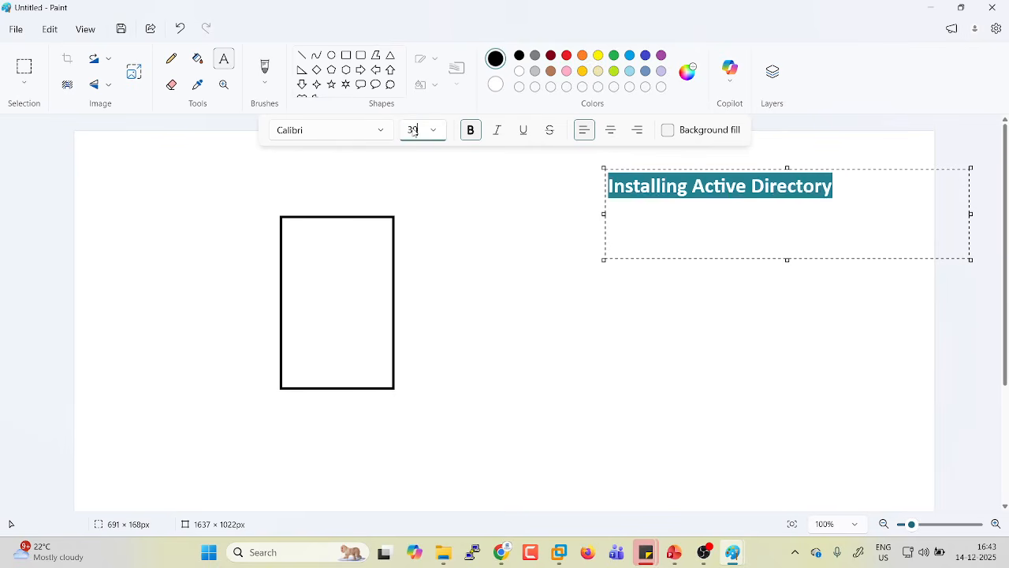
pyautogui.click(544, 213)
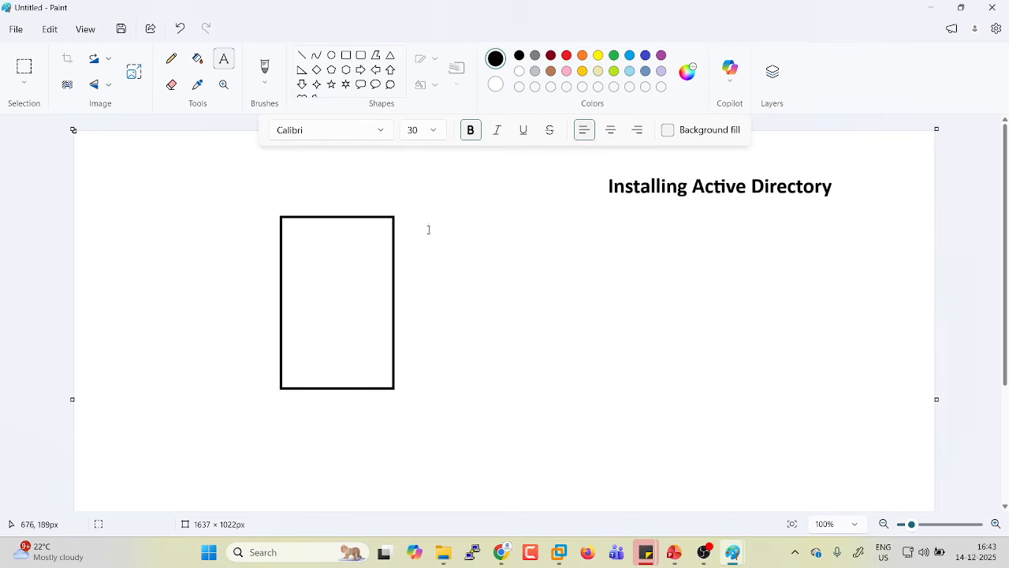
# Add '1. INSTALL SERVER 2022 OS' and '2. Server Name' in a text box beside the rectangle.
pyautogui.moveTo(426, 228); pyautogui.dragTo(768, 344)
pyautogui.write('1. INSTALL SERVER 2022 OS')
pyautogui.press('Return')
pyautogui.write('2. Server Name')
pyautogui.press('Return')
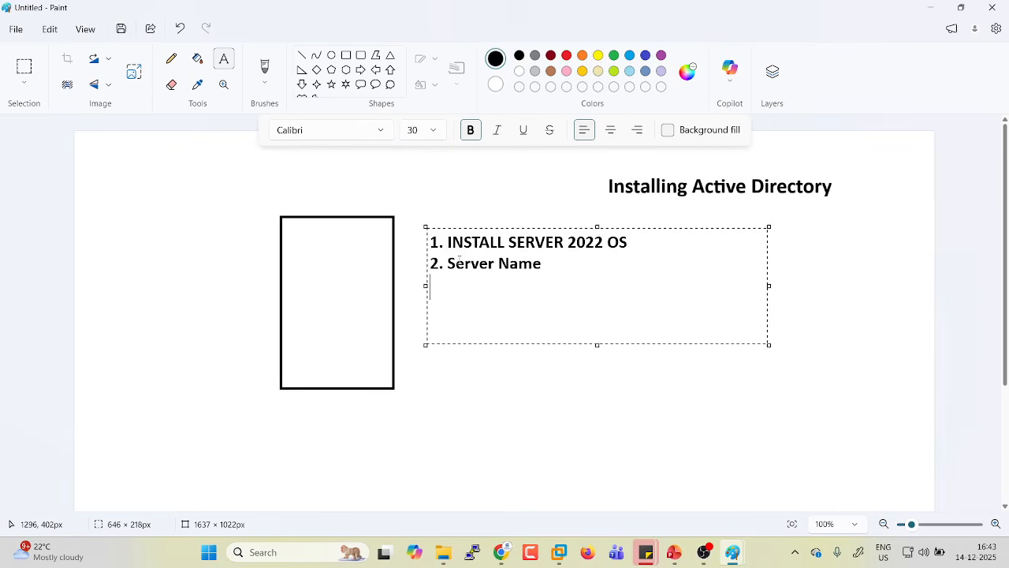
pyautogui.moveTo(448, 242); pyautogui.dragTo(629, 233)
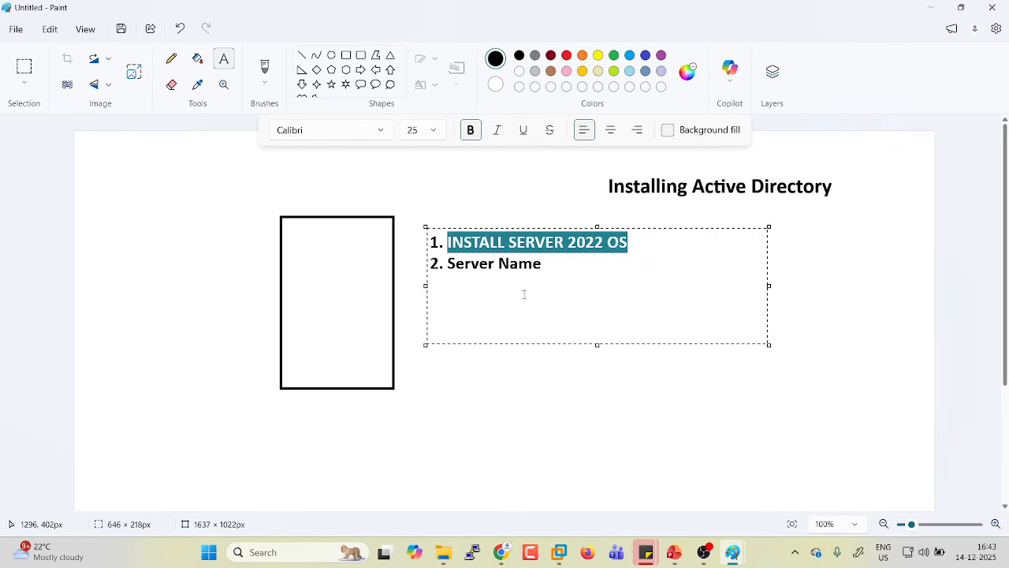
# Add checklist lines '3. IP Address Configuration' and '4. Disable Windows Firewall' below Server Name.
pyautogui.click(560, 262)
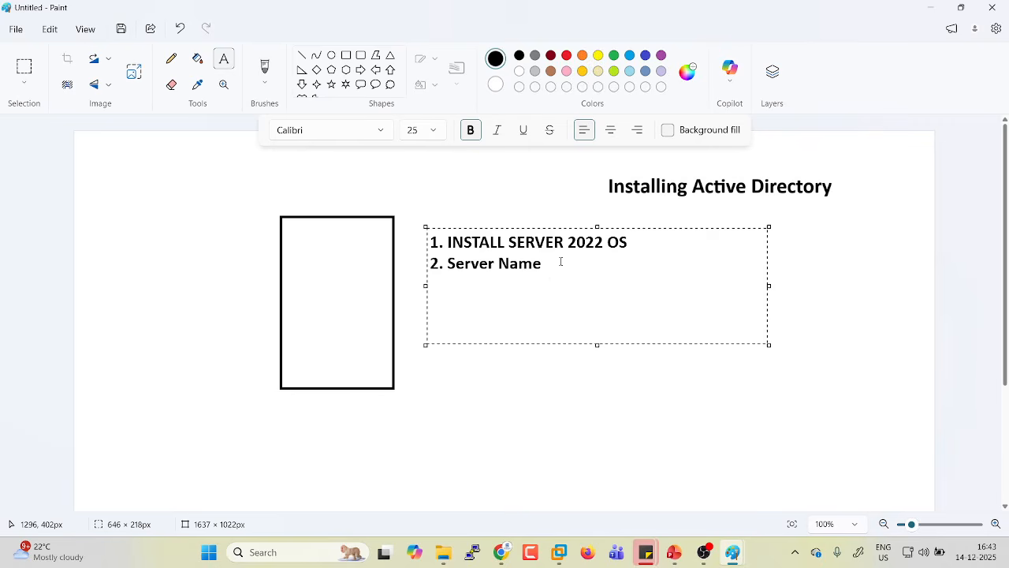
pyautogui.press('Return')
pyautogui.write('3. IP Address Configuration')
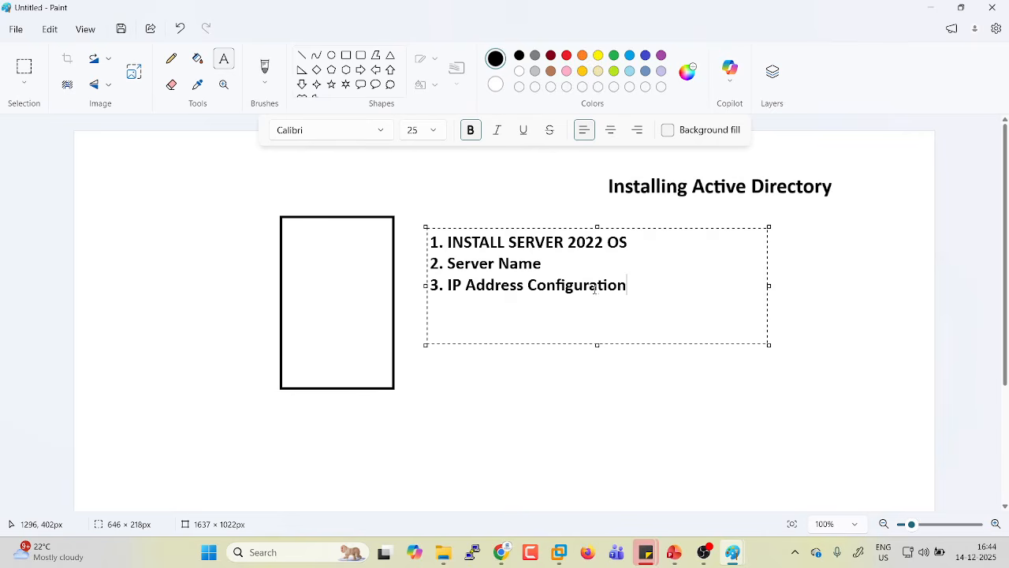
pyautogui.press('Return')
pyautogui.write('4. ')
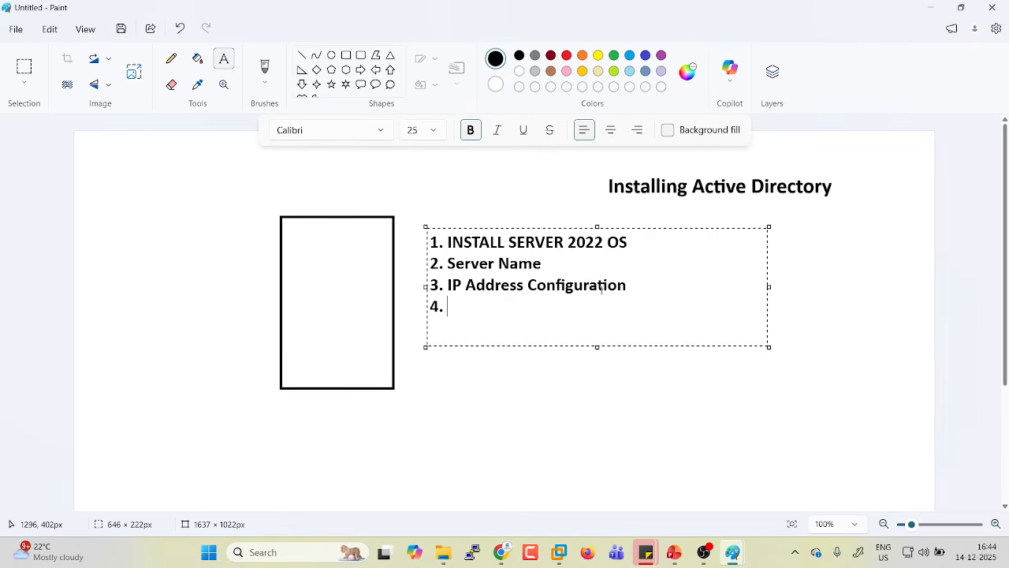
pyautogui.write('Disable Windows Firew')
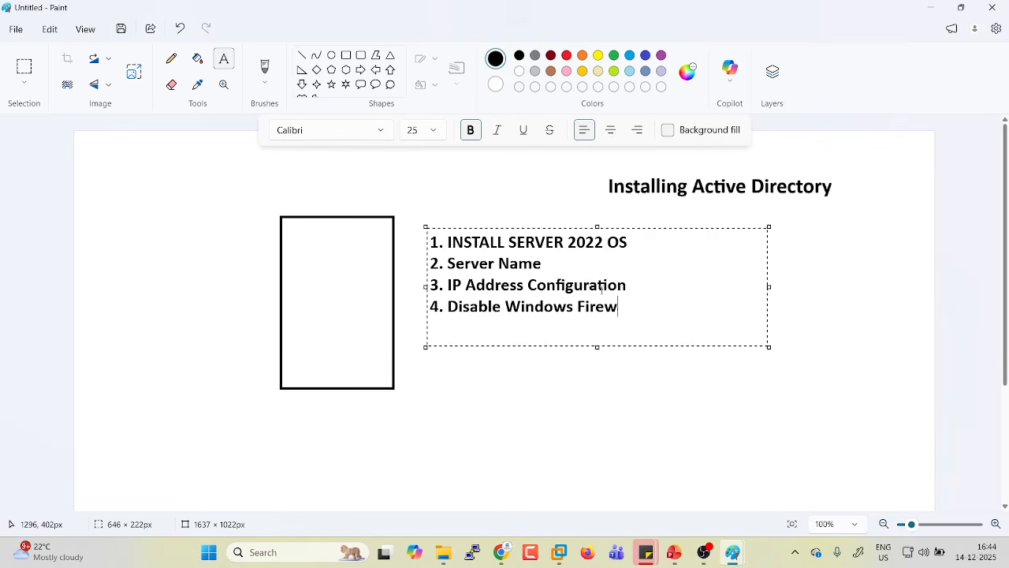
pyautogui.write('all')
# Add checklist line '5. Enable RDP', correcting the misspellings of Enable.
pyautogui.press('Return')
pyautogui.write('5. Enabe')
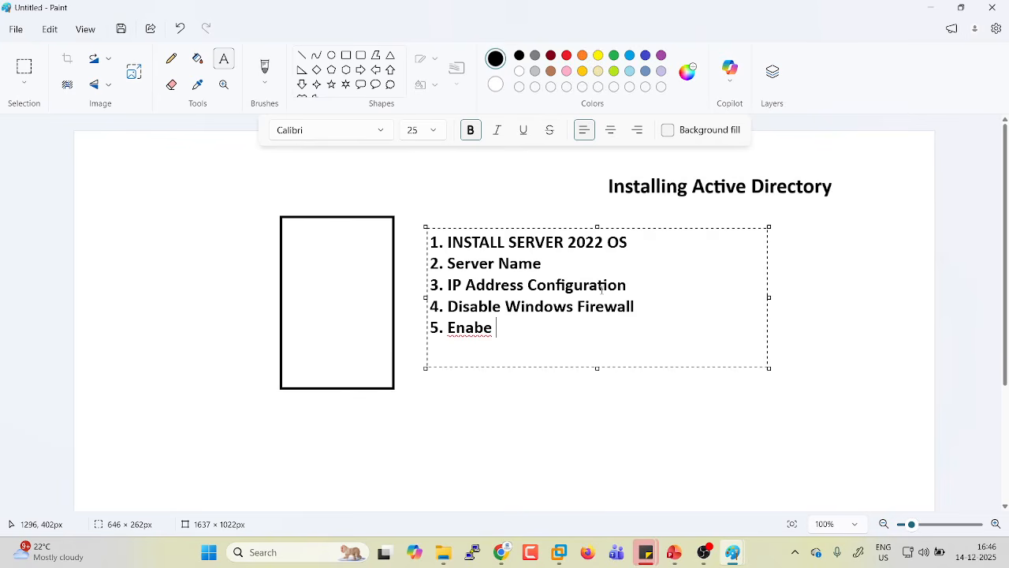
pyautogui.press('BackSpace')
pyautogui.write('LE')
pyautogui.press('BackSpace')
pyautogui.press('BackSpace')
pyautogui.write('LE')
pyautogui.press('BackSpace')
pyautogui.press('BackSpace')
pyautogui.press('BackSpace')
pyautogui.press('BackSpace')
pyautogui.write('L')
pyautogui.press('BackSpace')
pyautogui.write('B')
pyautogui.press('BackSpace')
pyautogui.write('ble RDP')
# Add '6. Install ACTIVE DIRECTORY' as the last line and select it.
pyautogui.press('Return')
pyautogui.write('6. ')
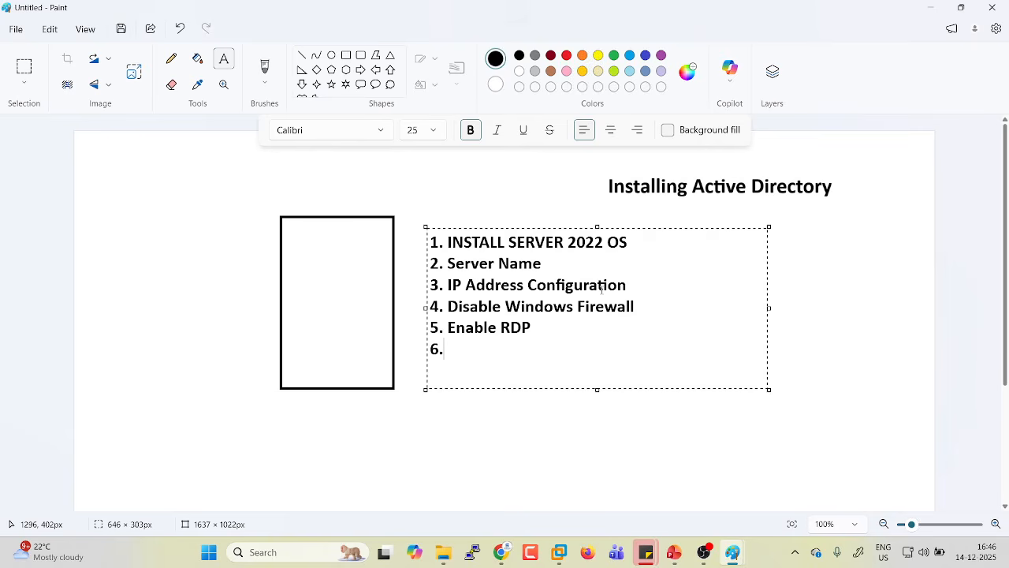
pyautogui.write('IN')
pyautogui.press('BackSpace')
pyautogui.write('nstall ACTIVE')
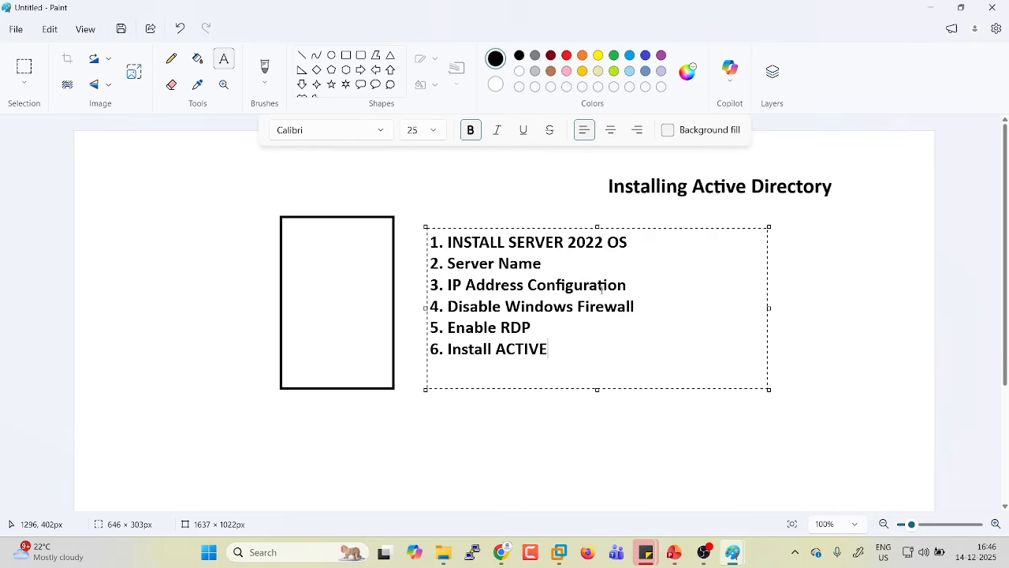
pyautogui.write(' DIRECTORY')
pyautogui.hotkey('ctrl', 'shift', 'Left')
pyautogui.hotkey('ctrl', 'shift', 'Left')
pyautogui.hotkey('ctrl', 'shift', 'Left')
pyautogui.hotkey('ctrl', 'shift', 'Left')
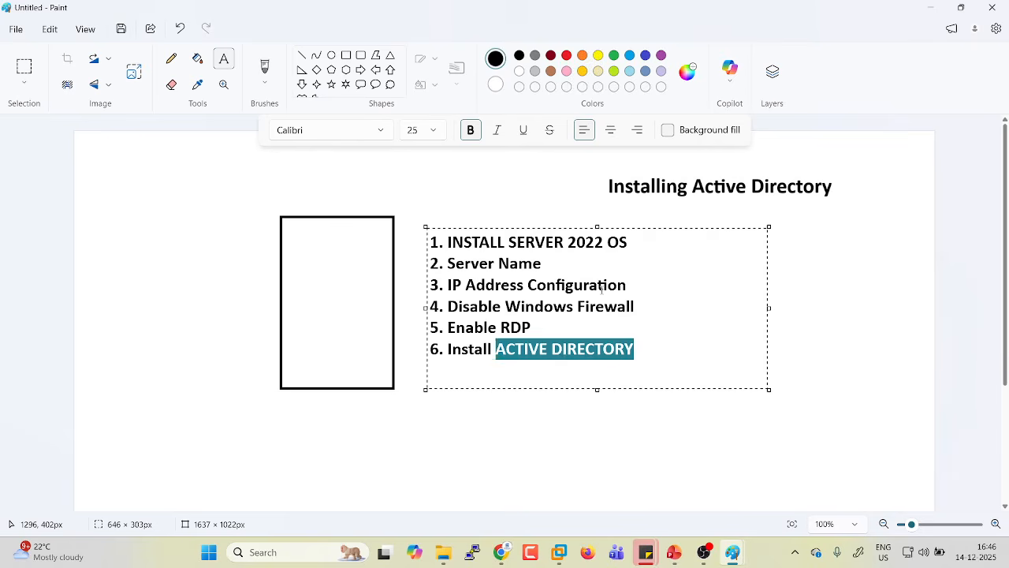
pyautogui.hotkey('ctrl', 'shift', 'Left')
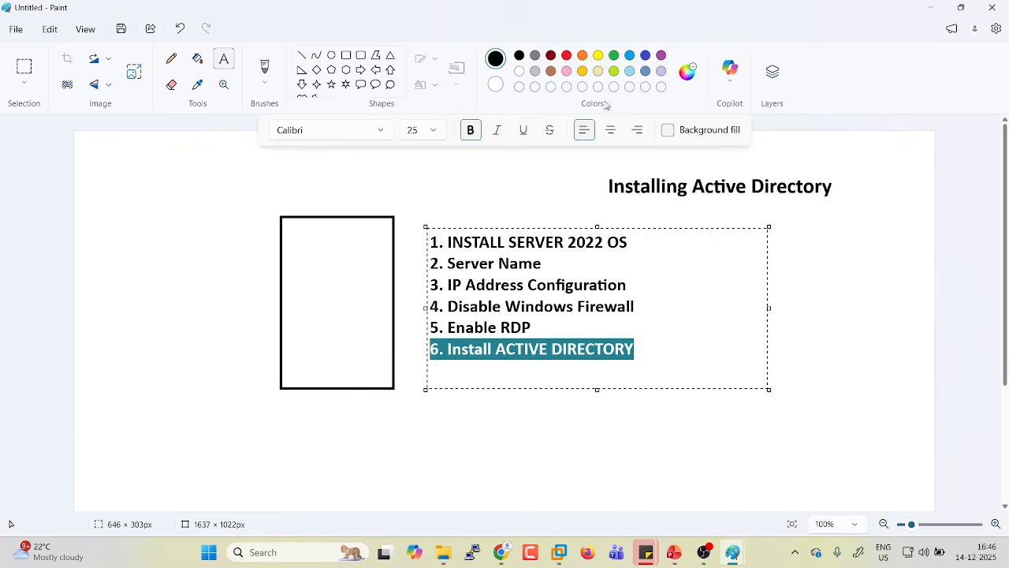
# Colour step 6 orange and step 1 green.
pyautogui.click(584, 59)
pyautogui.click(592, 286)
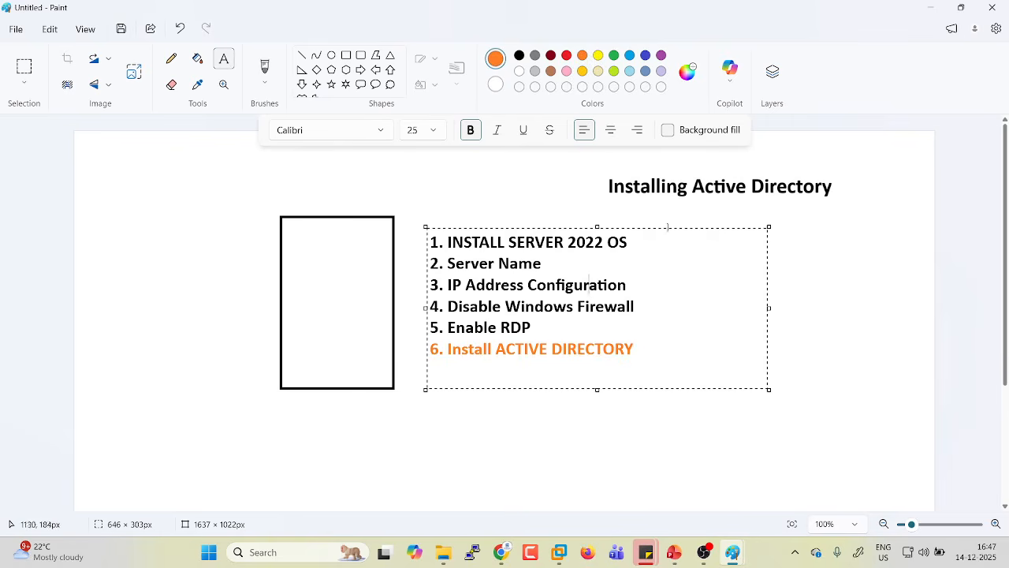
pyautogui.moveTo(644, 237); pyautogui.dragTo(427, 249)
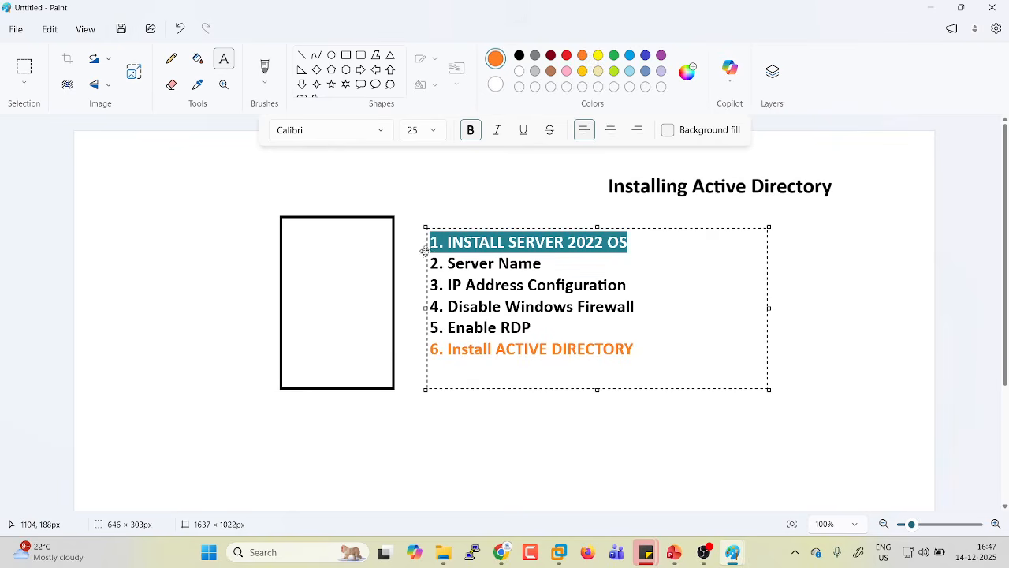
pyautogui.click(613, 56)
pyautogui.click(520, 262)
# Append '-- abc-dc01' to the Server Name line.
pyautogui.click(544, 263)
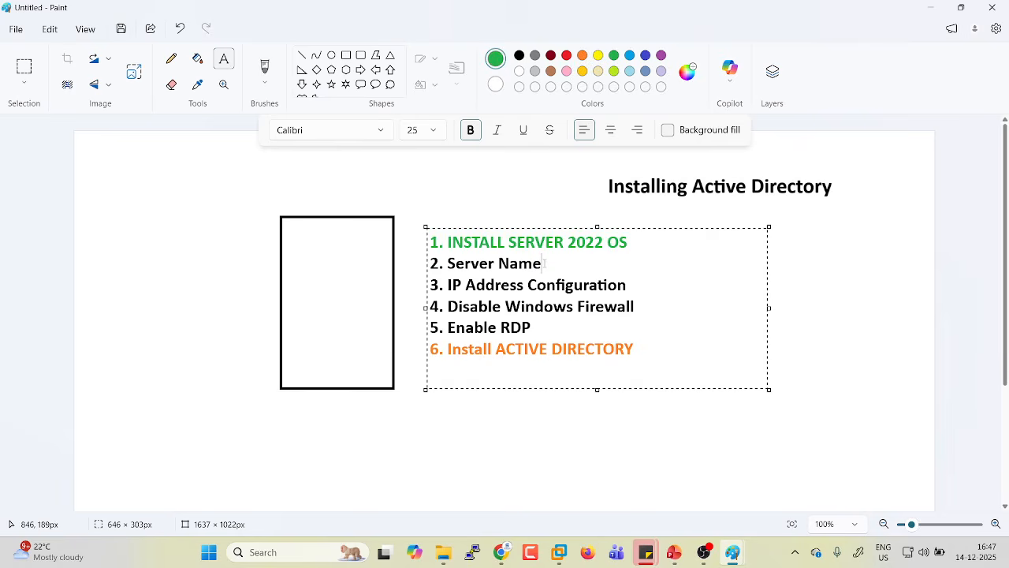
pyautogui.write('--')
pyautogui.write('abc-dc01')
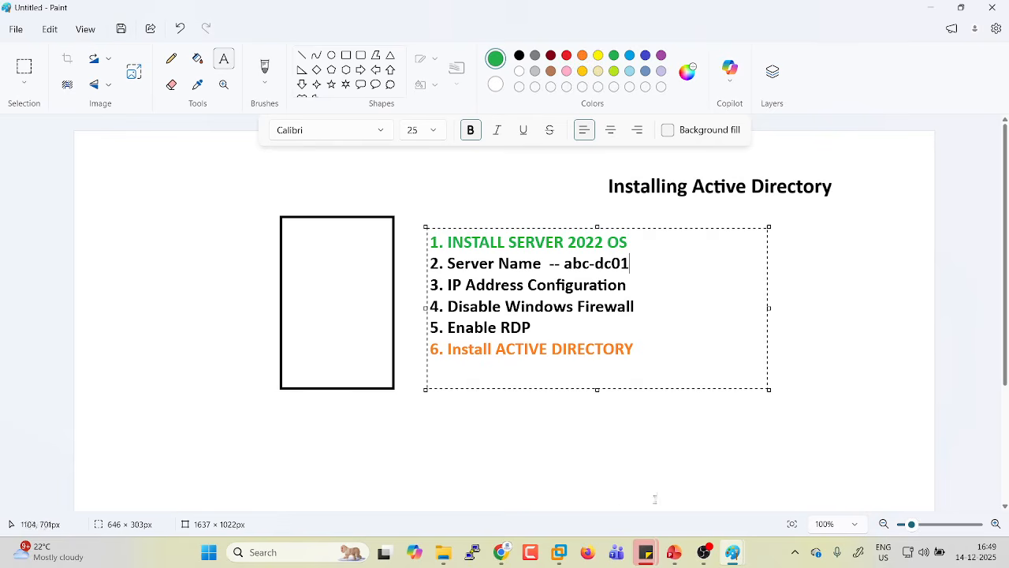
# Switch from the Paint checklist to the TEST-DC virtual machine showing Server Manager.
pyautogui.click(558, 552)
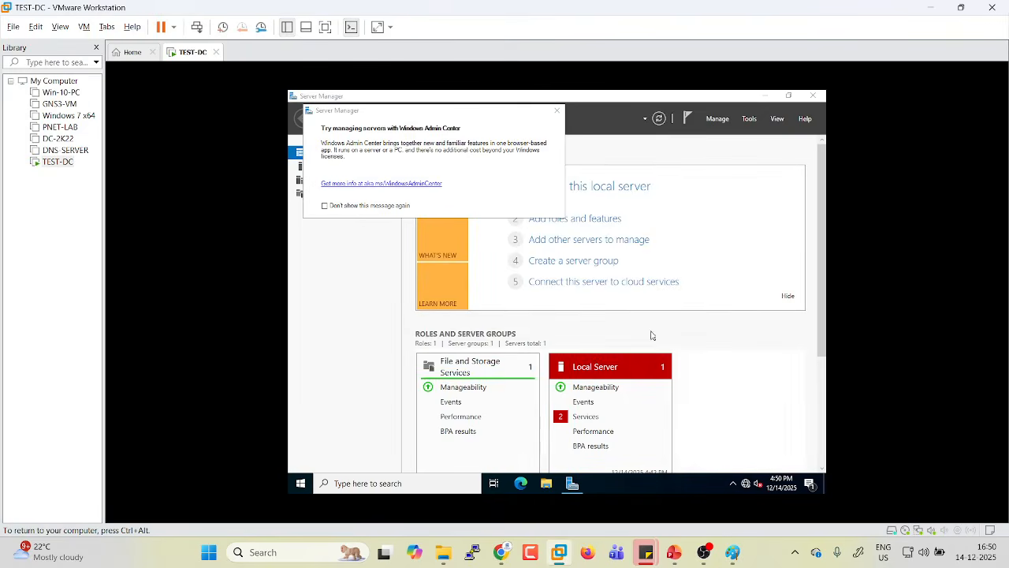
# Minimize Server Manager on the TEST-DC server.
pyautogui.click(301, 483)
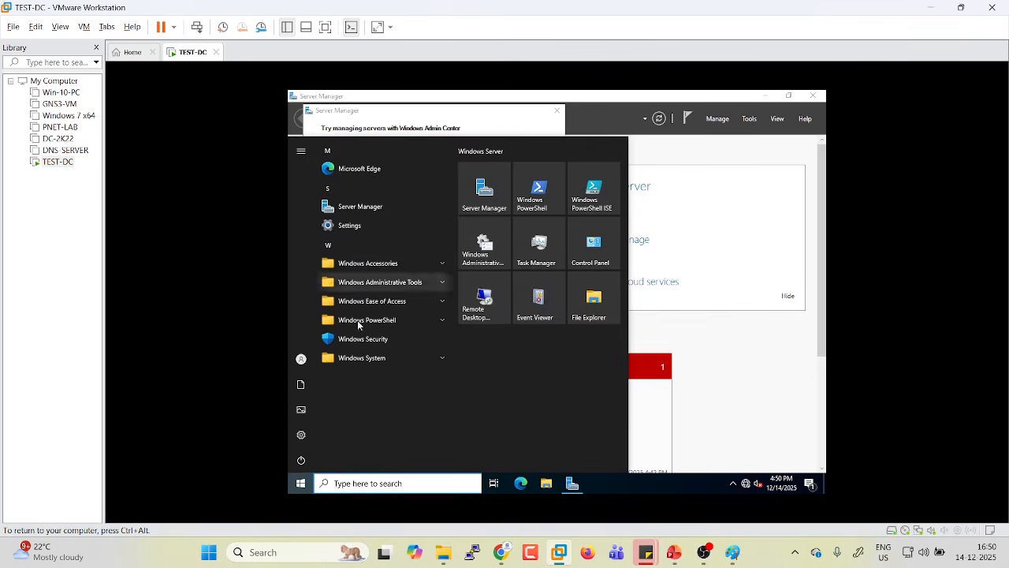
pyautogui.click(749, 383)
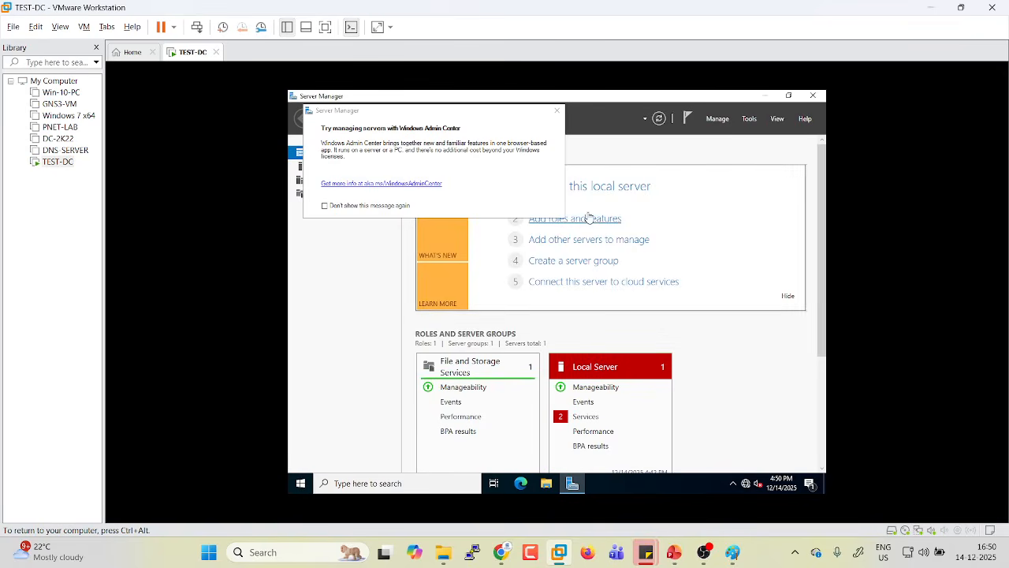
pyautogui.click(764, 95)
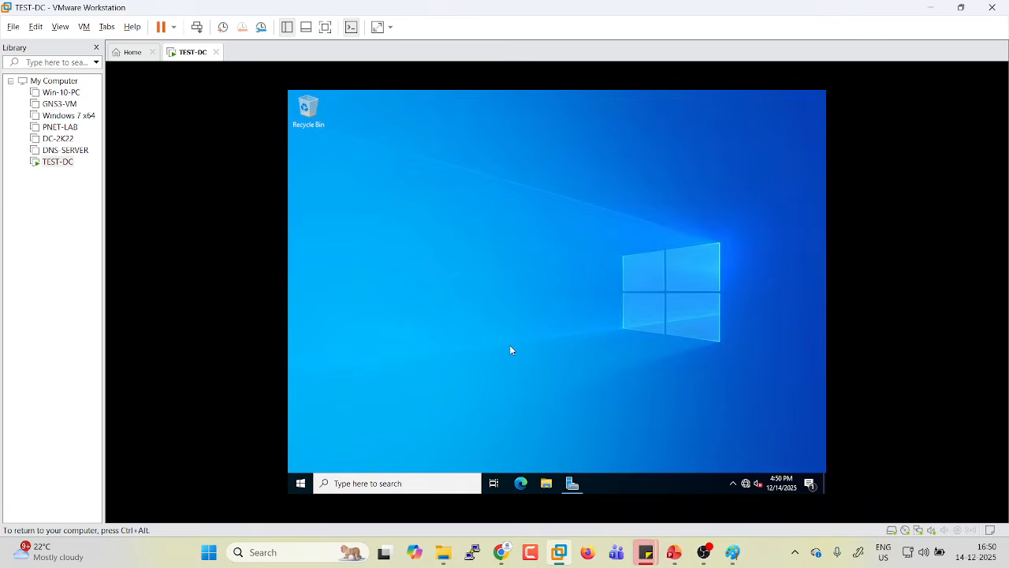
# Run ipconfig in an administrator cmd prompt and select the IPv4 address 192.168.236.139.
pyautogui.press('super+r')
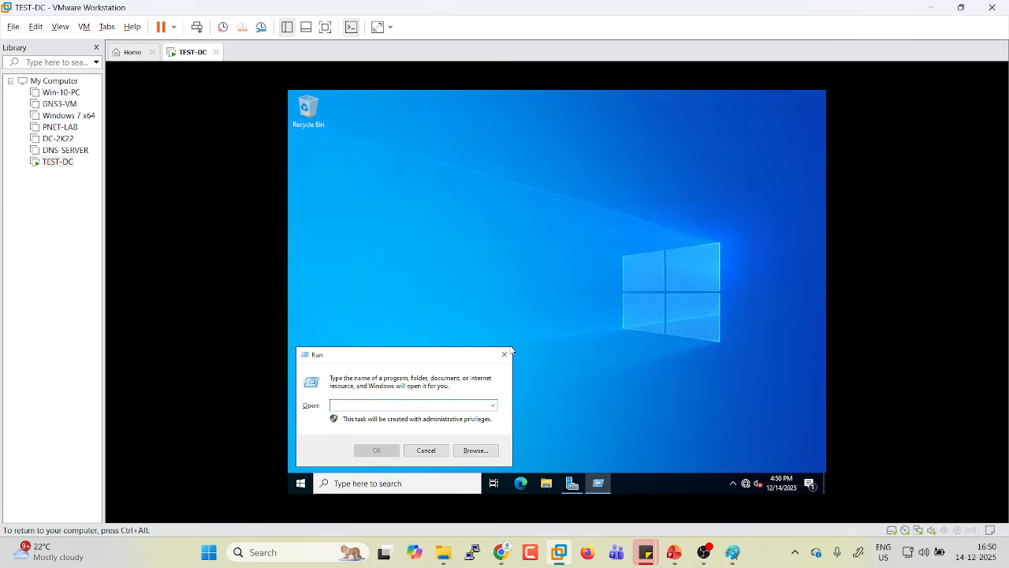
pyautogui.write('cmd')
pyautogui.press('Return')
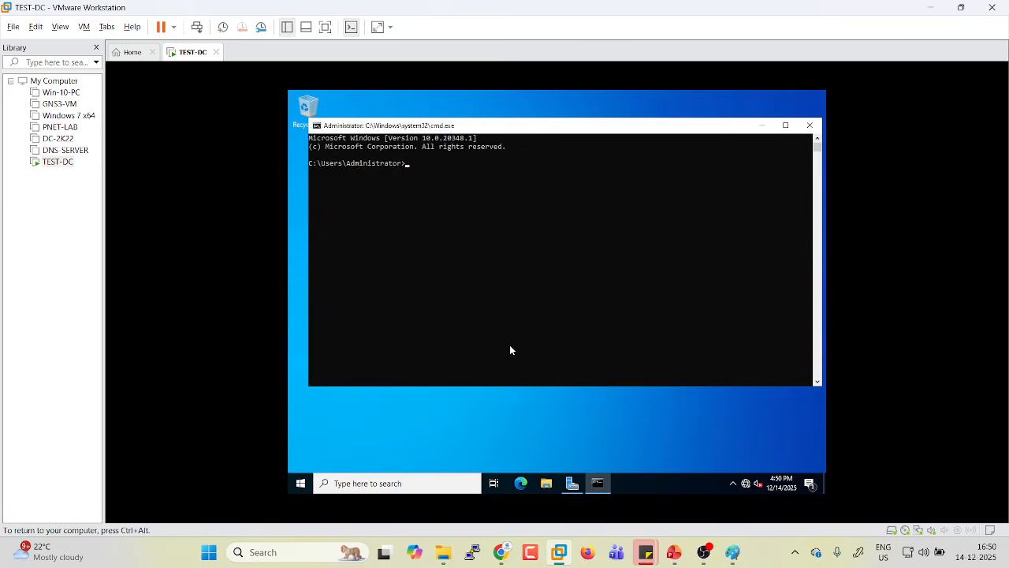
pyautogui.write('ipconfig')
pyautogui.press('Return')
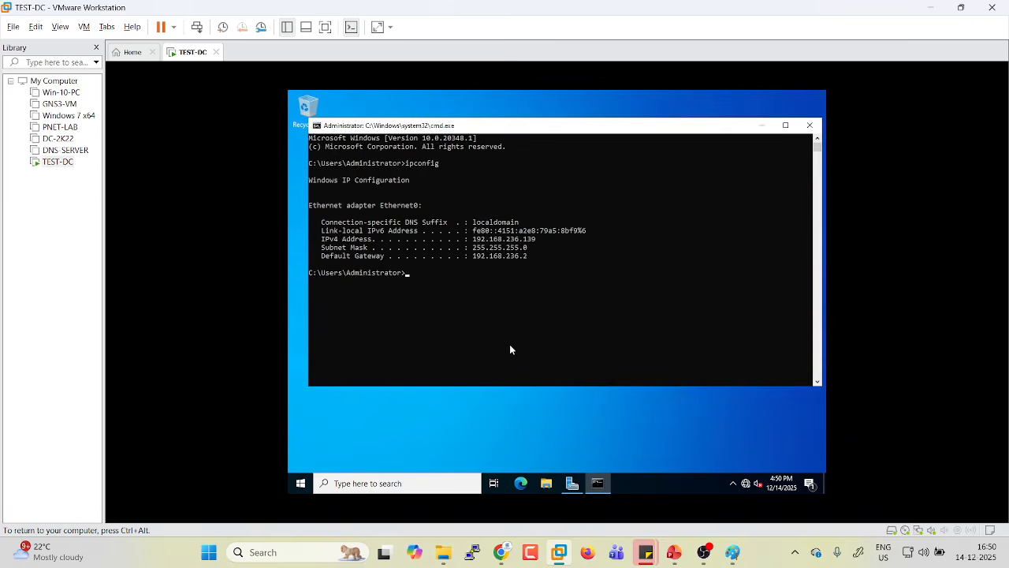
pyautogui.moveTo(473, 238); pyautogui.dragTo(534, 244)
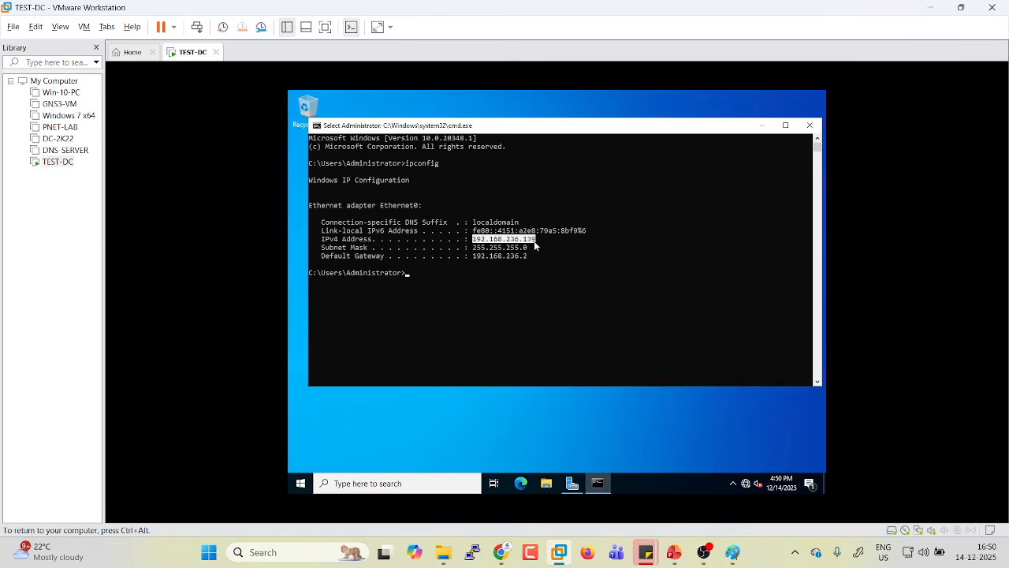
pyautogui.click(533, 241)
pyautogui.moveTo(473, 241); pyautogui.dragTo(540, 243)
pyautogui.click(521, 274)
# Show This PC in File Explorer, then return to the Paint checklist.
pyautogui.press('super')
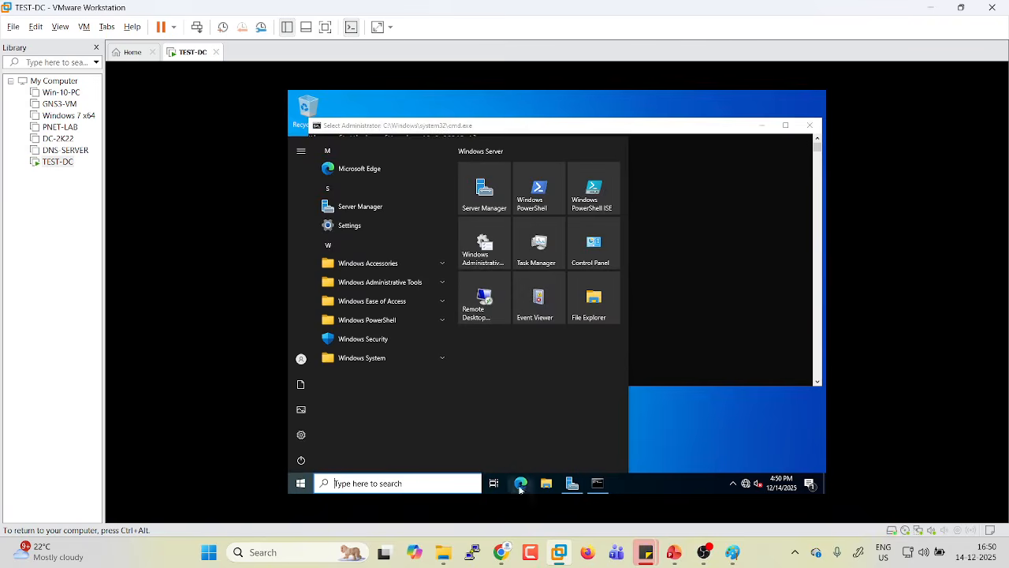
pyautogui.click(548, 488)
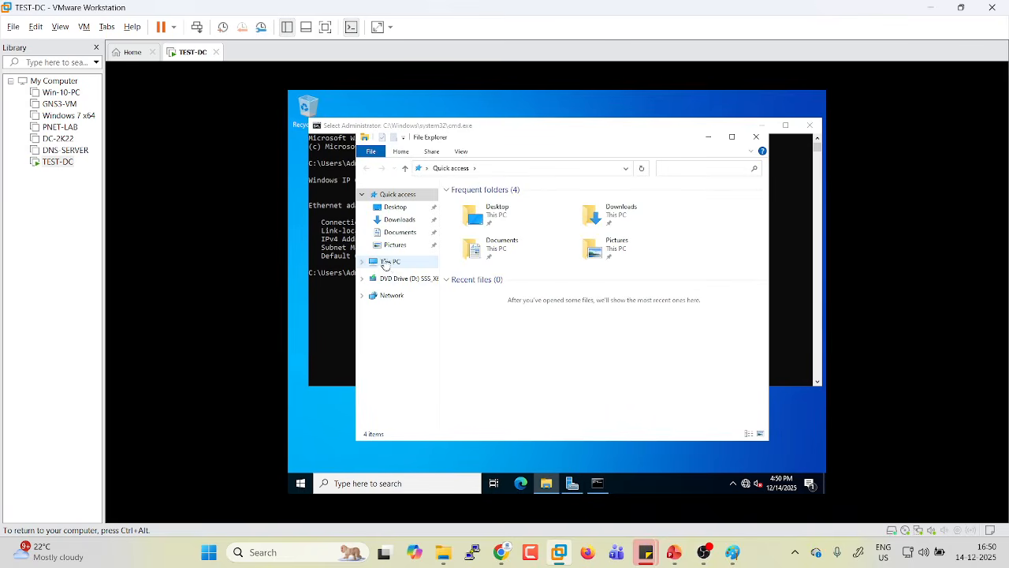
pyautogui.click(388, 263)
pyautogui.rightClick(388, 265)
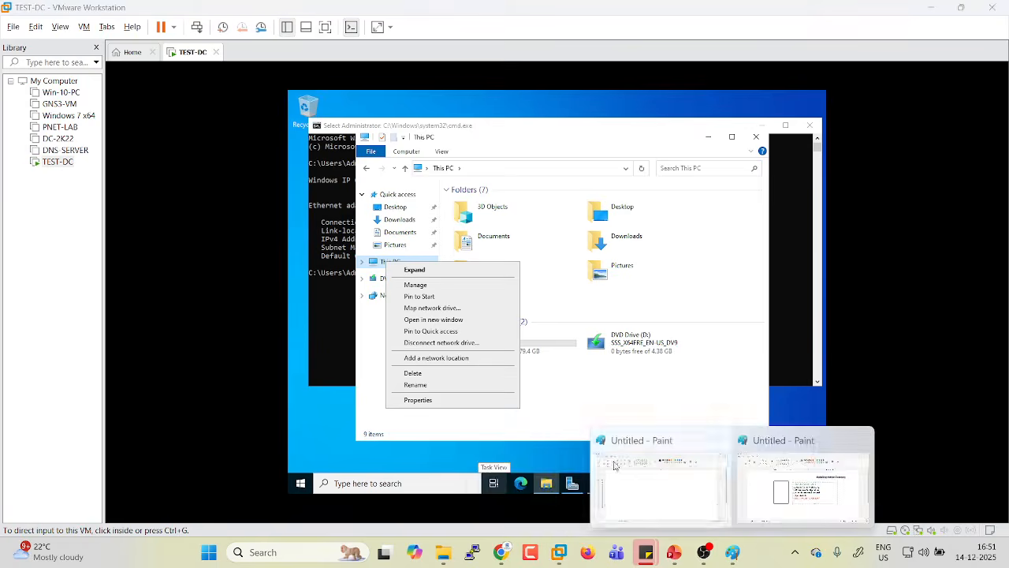
pyautogui.click(804, 489)
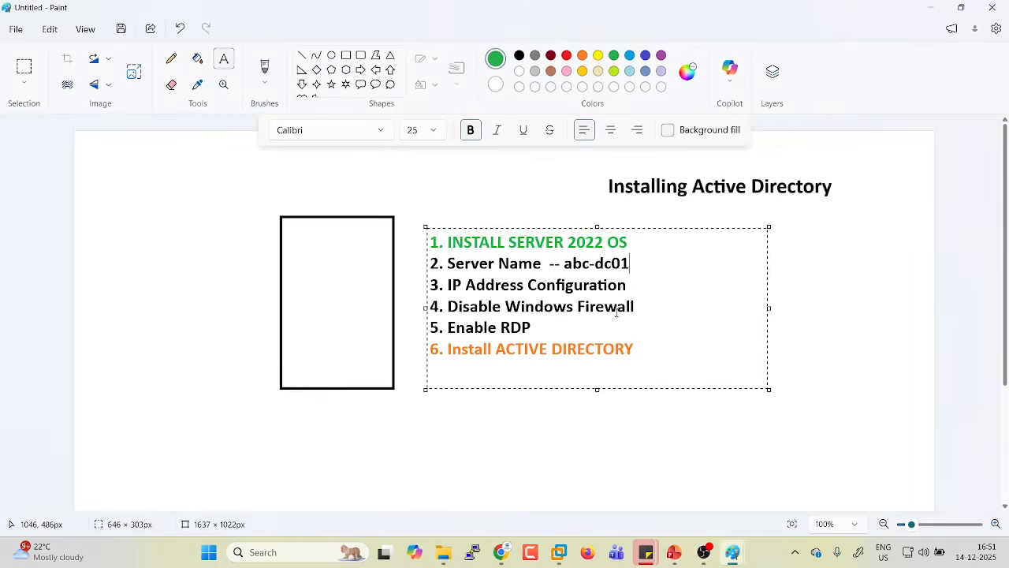
# Colour the '5. Enable RDP' line green and switch back to the TEST-DC machine.
pyautogui.moveTo(535, 320); pyautogui.dragTo(427, 322)
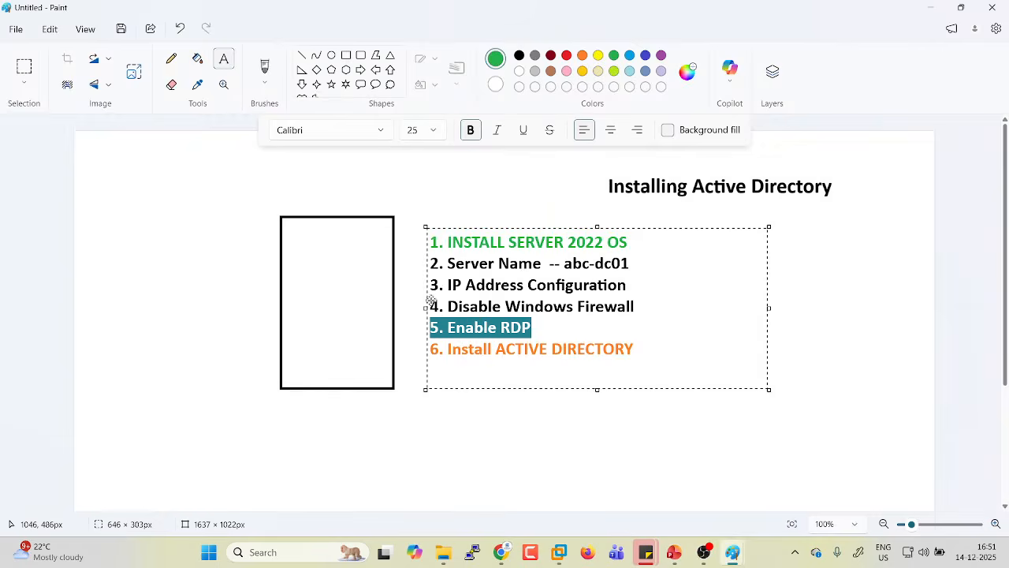
pyautogui.click(612, 58)
pyautogui.click(450, 242)
pyautogui.moveTo(533, 327); pyautogui.dragTo(447, 327)
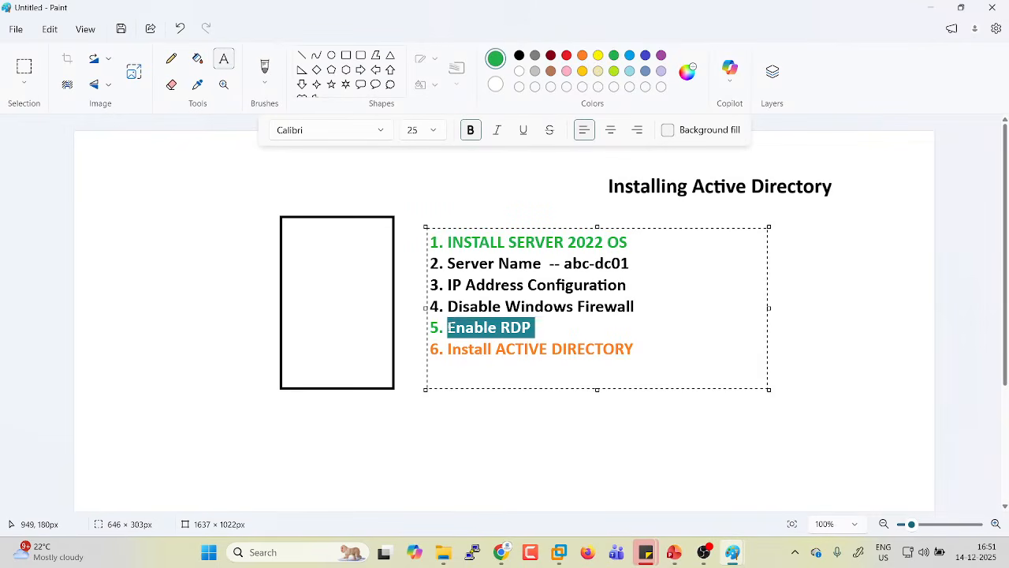
pyautogui.click(483, 327)
pyautogui.hotkey('alt', 'Tab')
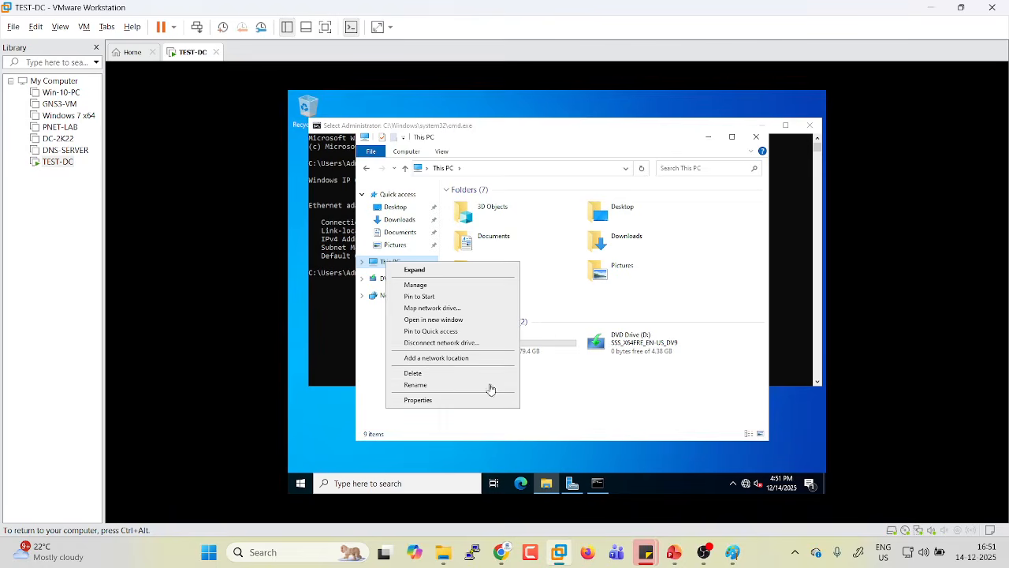
# Turn on 'Allow remote connections to this computer' in System Properties, then close Settings and File Explorer.
pyautogui.click(418, 400)
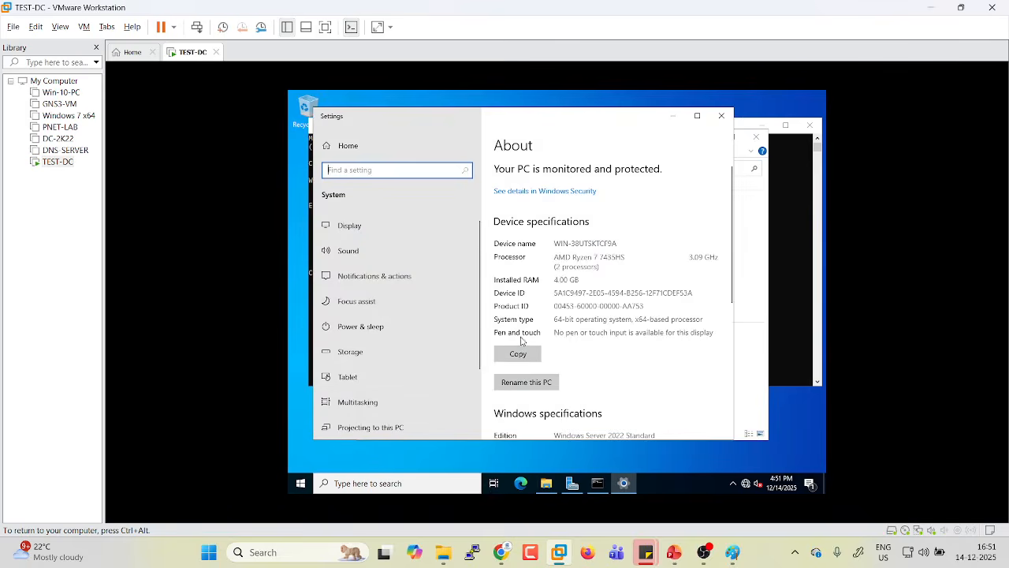
pyautogui.scroll(-5, 593, 372)
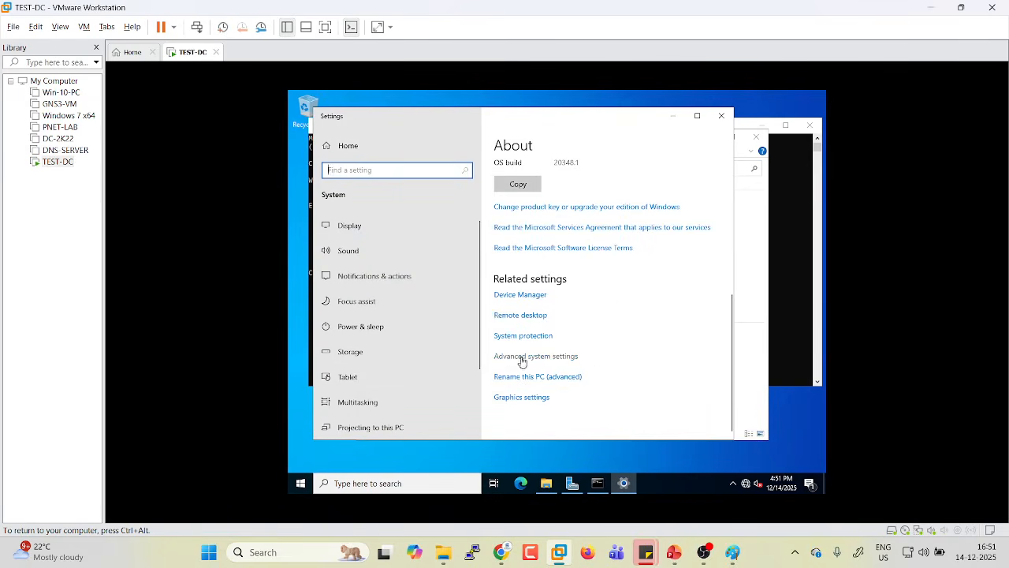
pyautogui.click(525, 358)
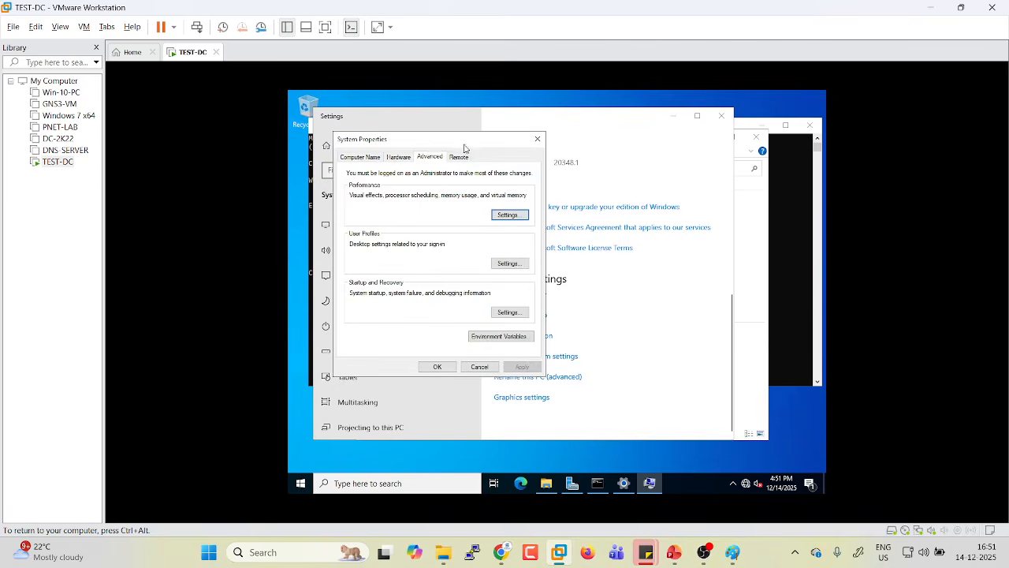
pyautogui.click(462, 158)
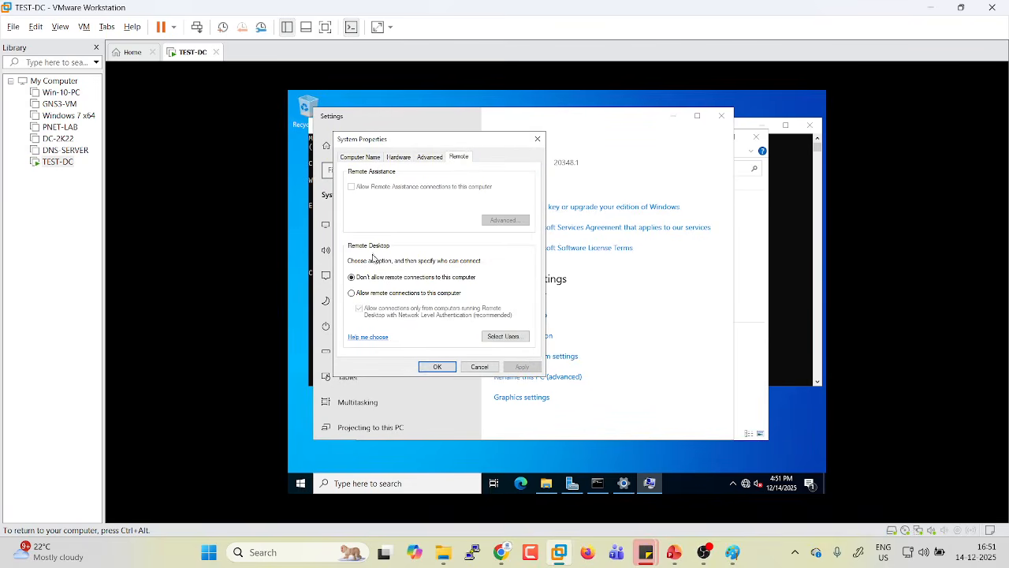
pyautogui.click(352, 294)
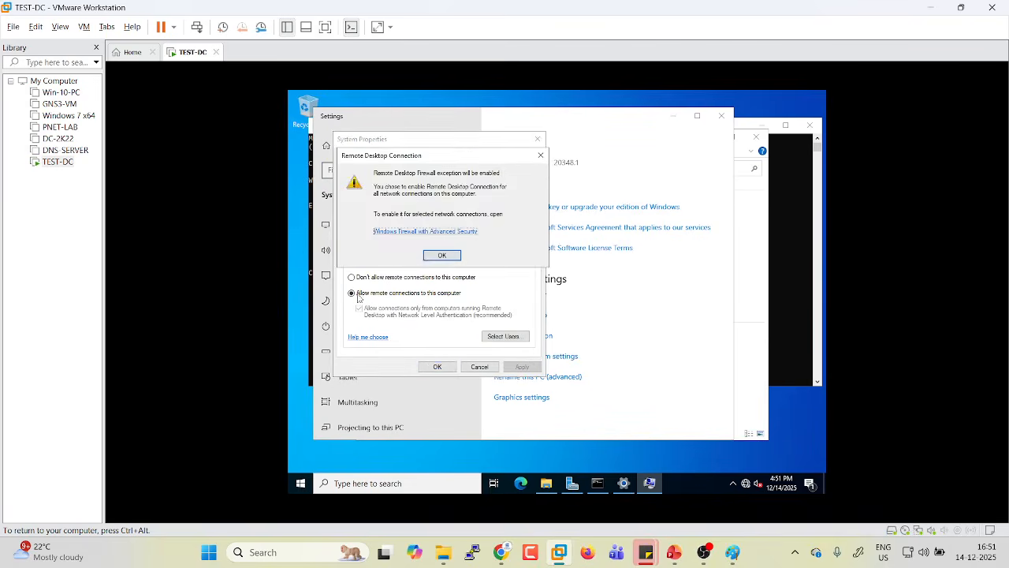
pyautogui.click(427, 261)
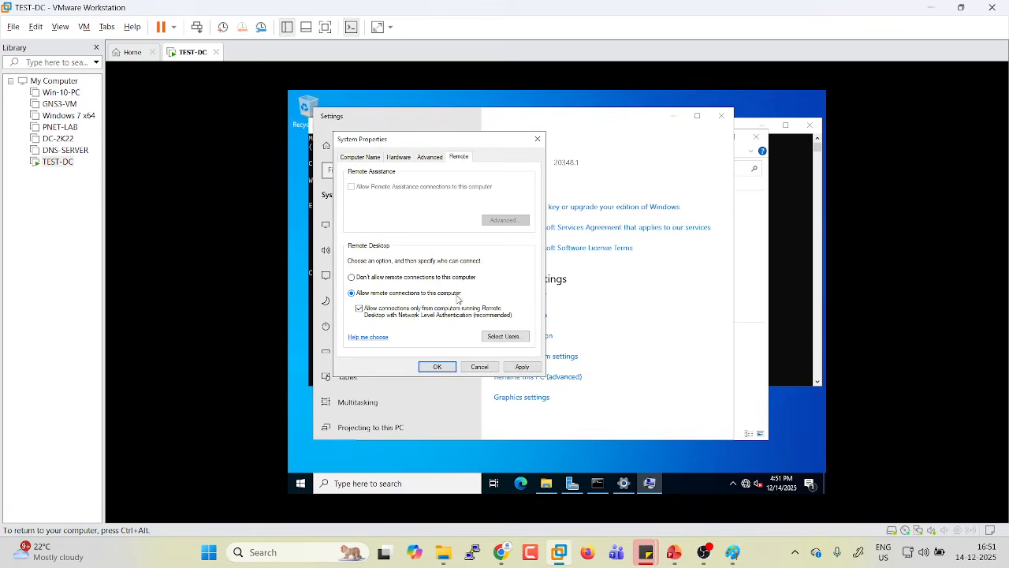
pyautogui.click(516, 368)
pyautogui.click(439, 366)
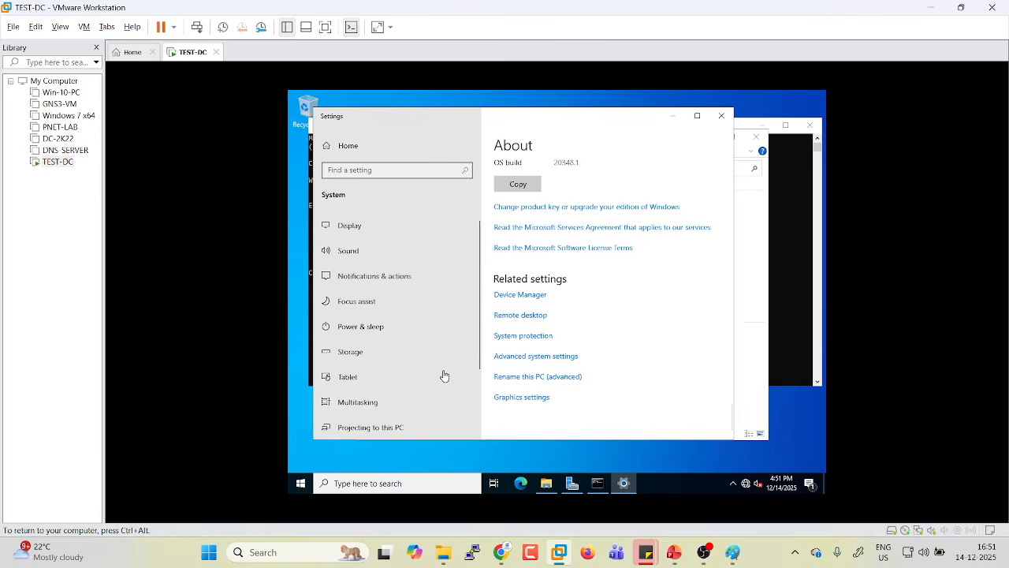
pyautogui.click(720, 120)
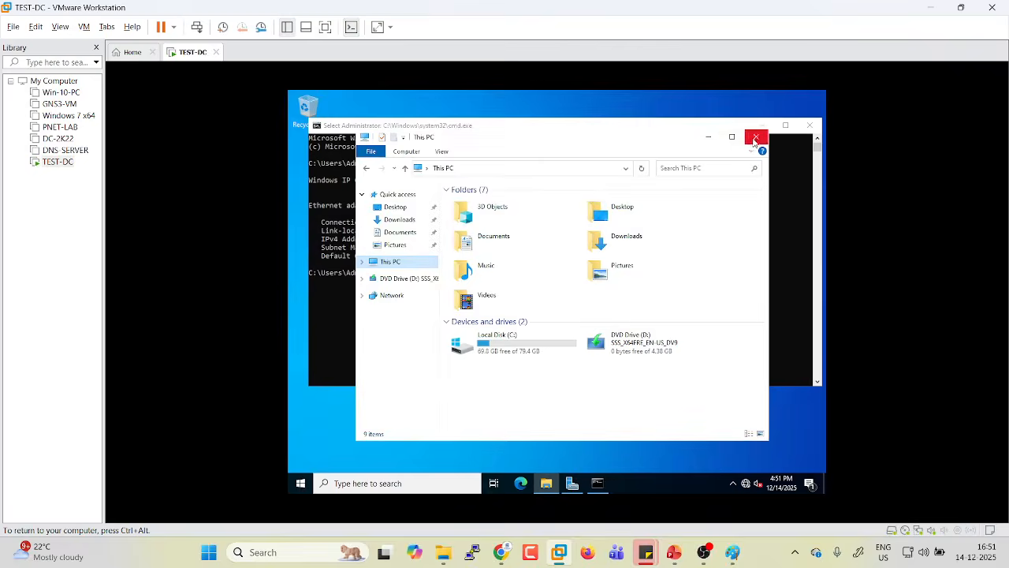
pyautogui.click(757, 136)
# Launch mstsc and connect to 192.168.236.139.
pyautogui.moveTo(474, 239); pyautogui.dragTo(542, 243)
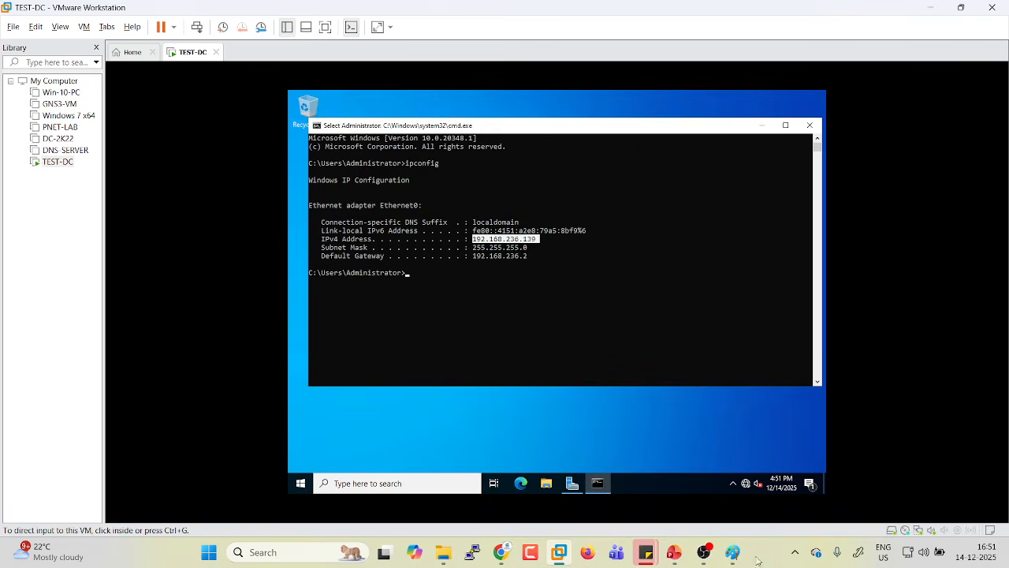
pyautogui.press('super+r')
pyautogui.write('mstsc')
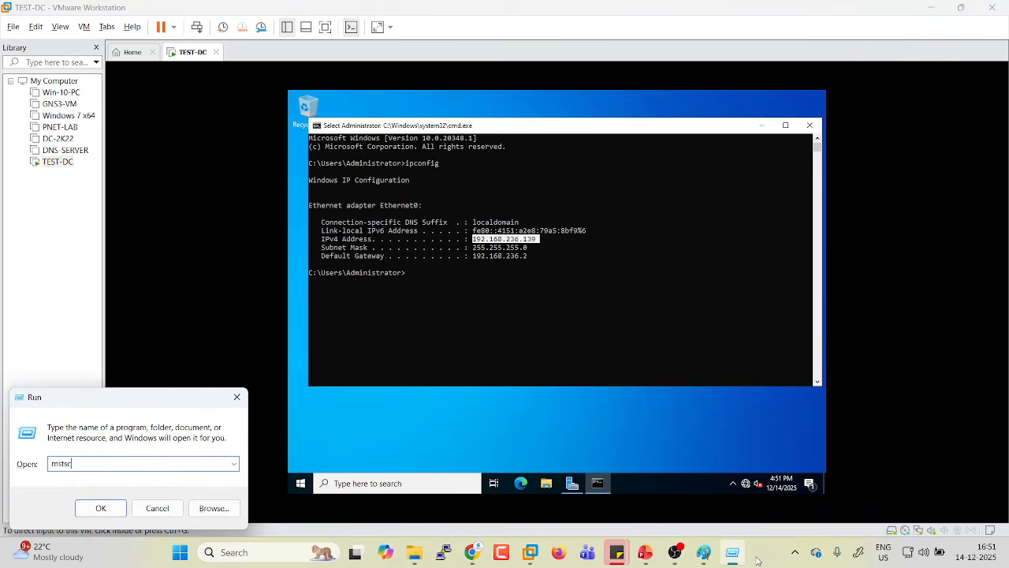
pyautogui.press('Return')
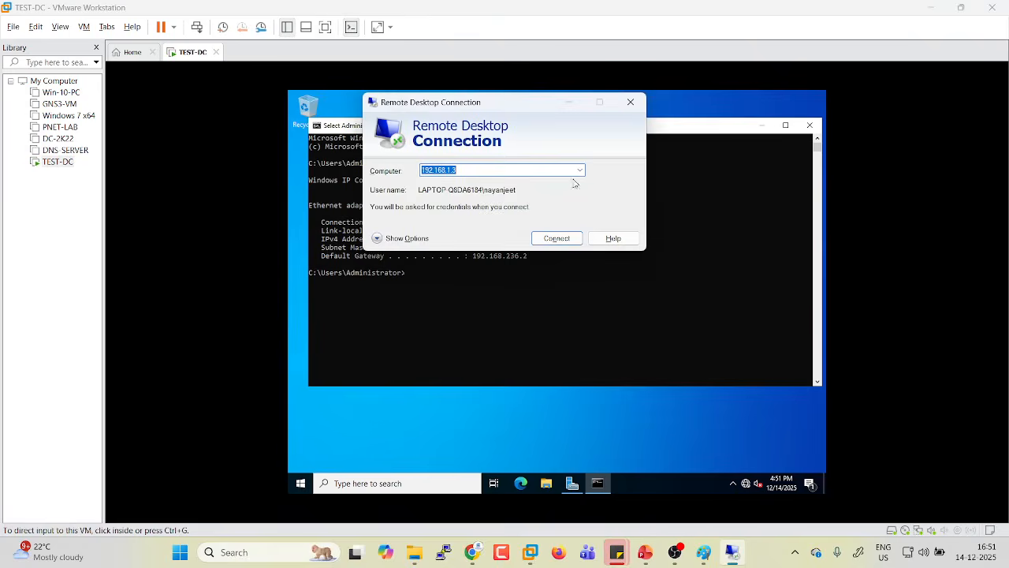
pyautogui.moveTo(539, 103); pyautogui.dragTo(601, 258)
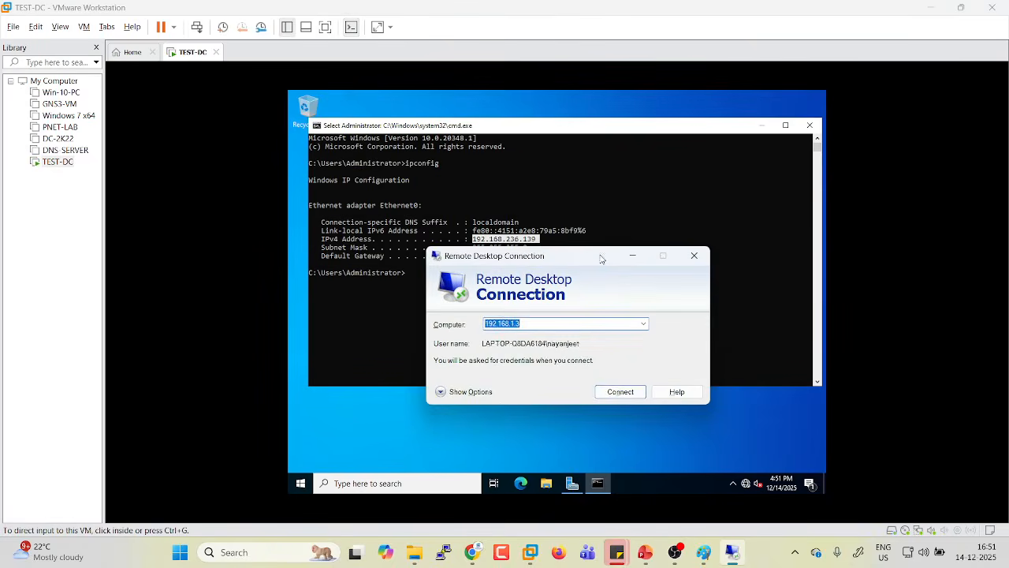
pyautogui.write('192.168.23')
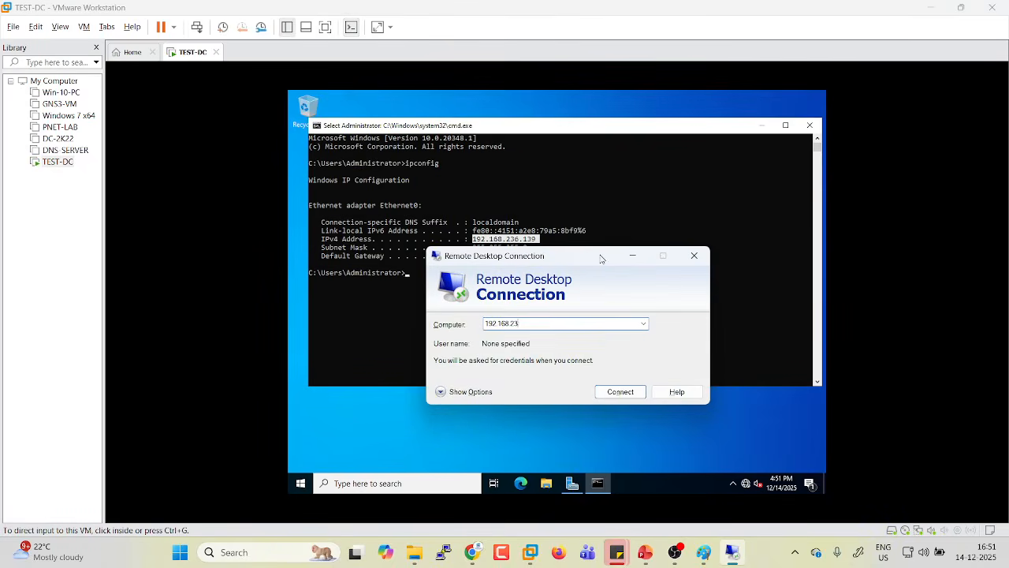
pyautogui.write('6.139')
pyautogui.press('Return')
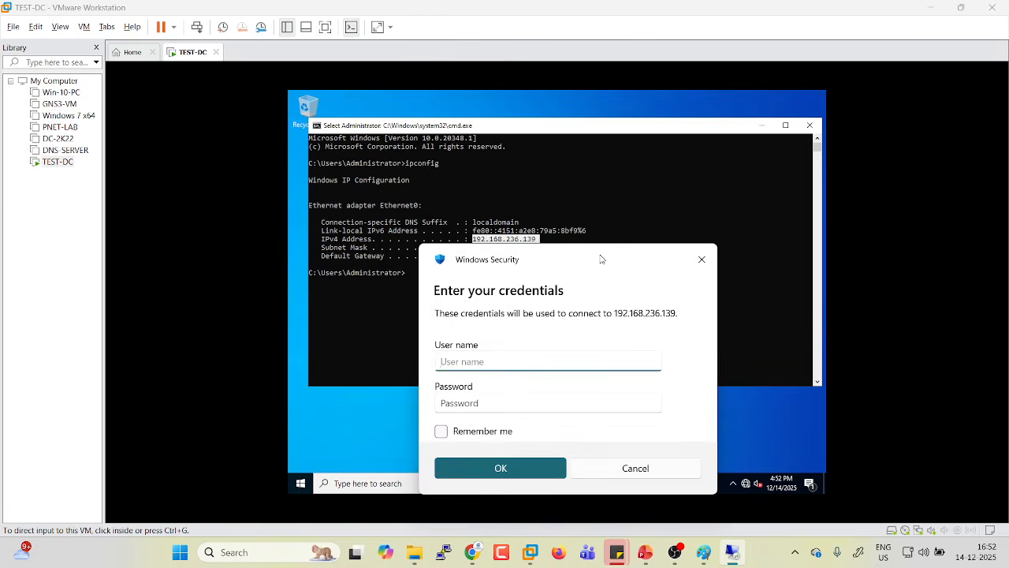
# Sign in as administrator with the account password and accept the unverified certificate.
pyautogui.write('administrator')
pyautogui.press('Tab')
pyautogui.write('*********')
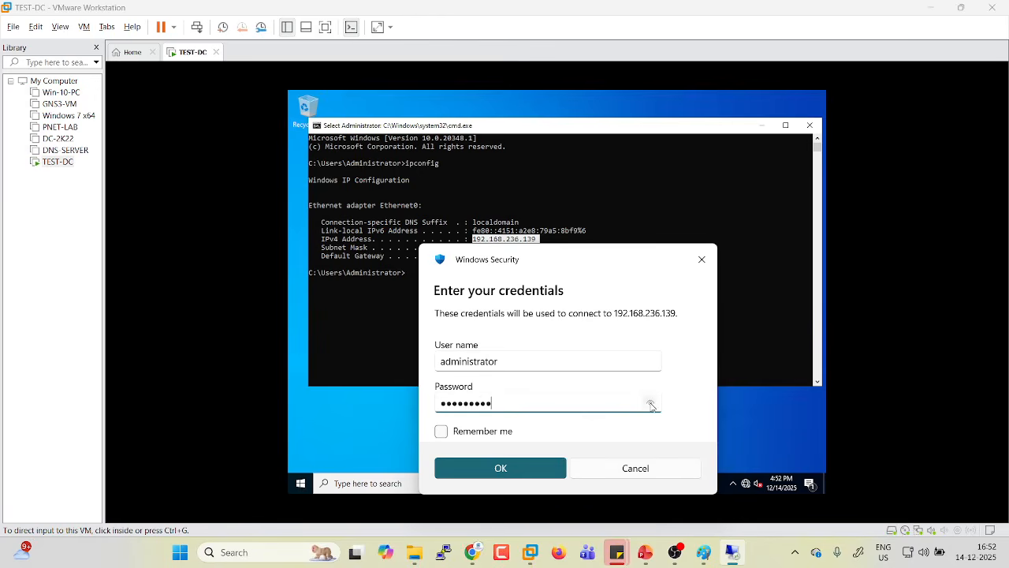
pyautogui.moveTo(650, 403); pyautogui.dragTo(644, 411)
pyautogui.click(503, 475)
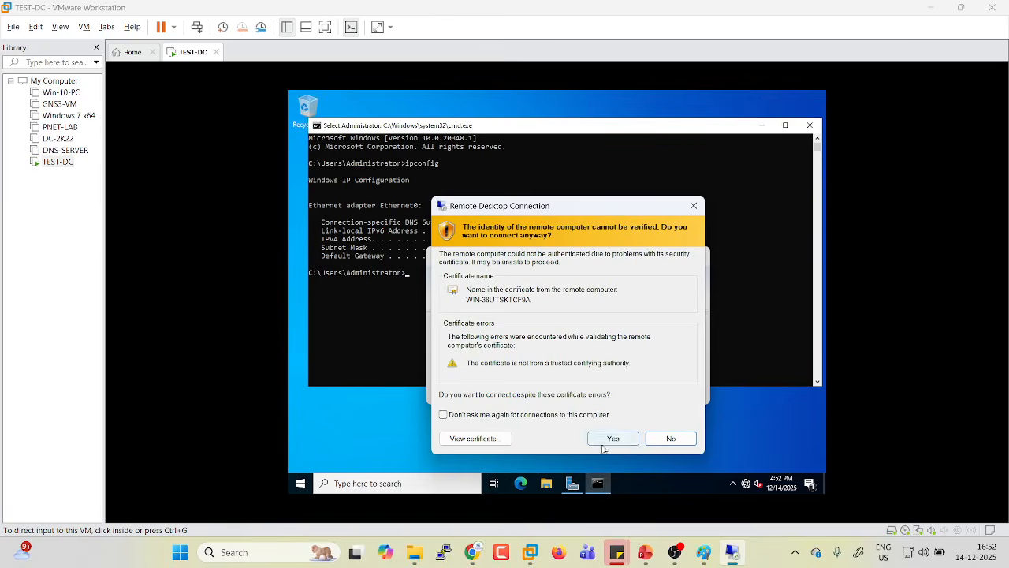
pyautogui.click(602, 442)
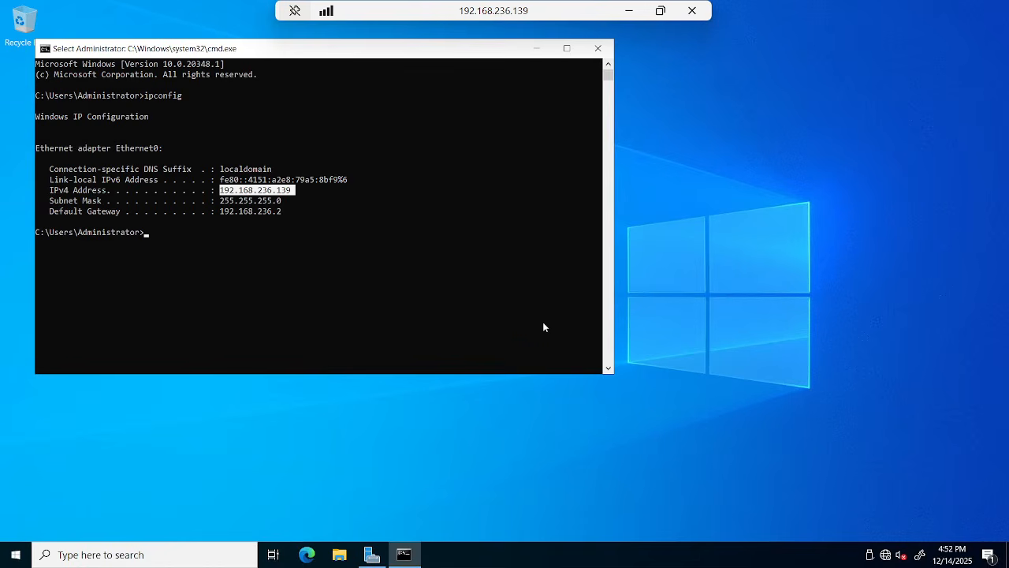
# Minimize the command prompt and the remote session so the TEST-DC lock screen shows.
pyautogui.click(537, 48)
pyautogui.click(628, 11)
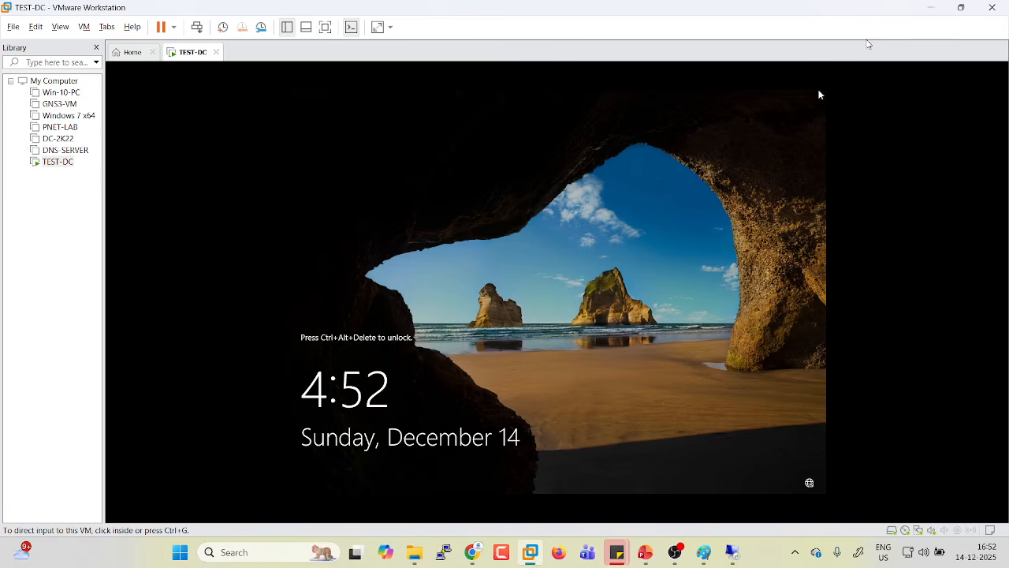
pyautogui.click(731, 553)
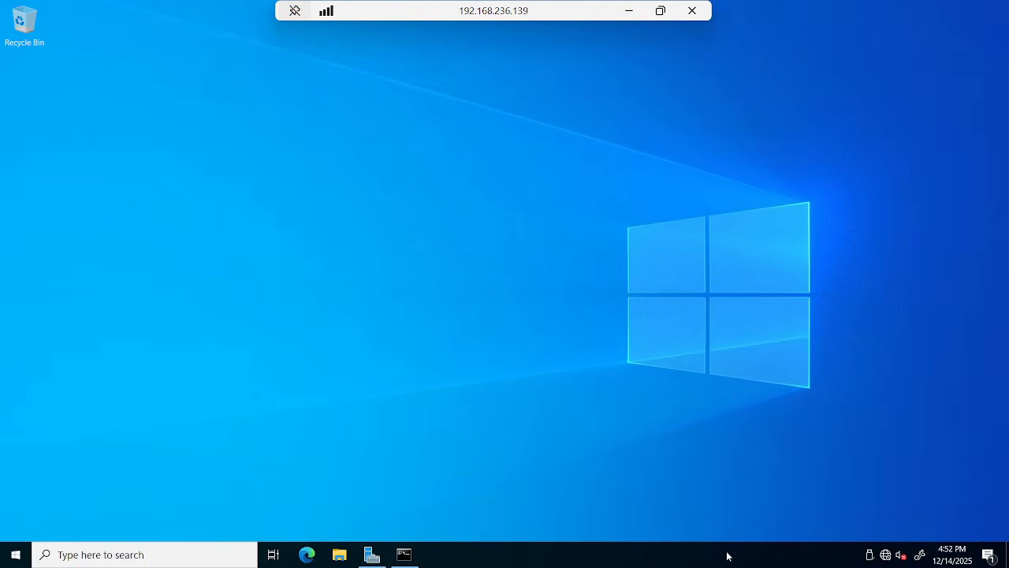
pyautogui.click(629, 11)
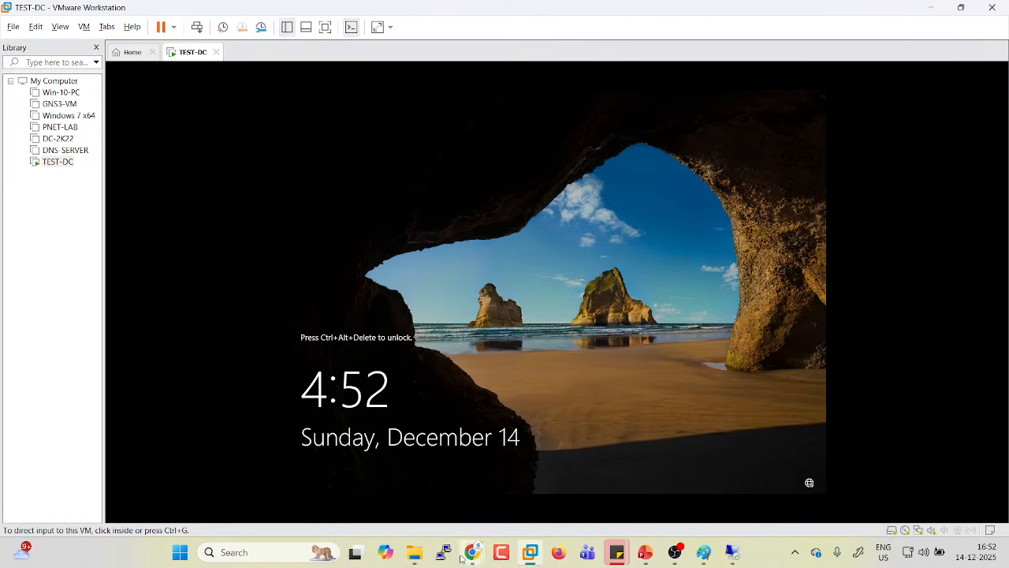
# Search image results for 'network level authentication error windows server' and enlarge the NLA error dialog.
pyautogui.moveTo(473, 552)
pyautogui.click(394, 473)
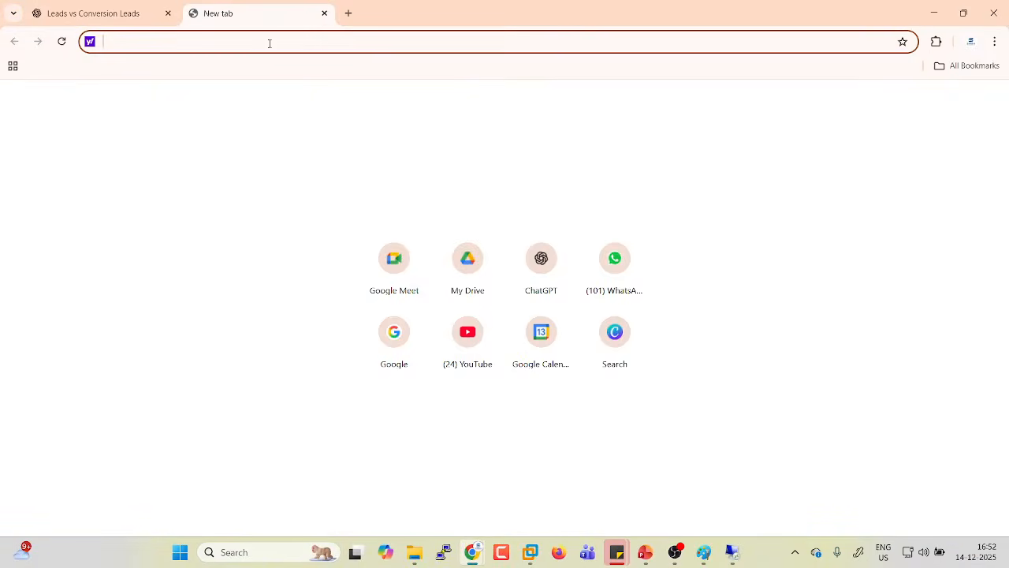
pyautogui.write('network lev')
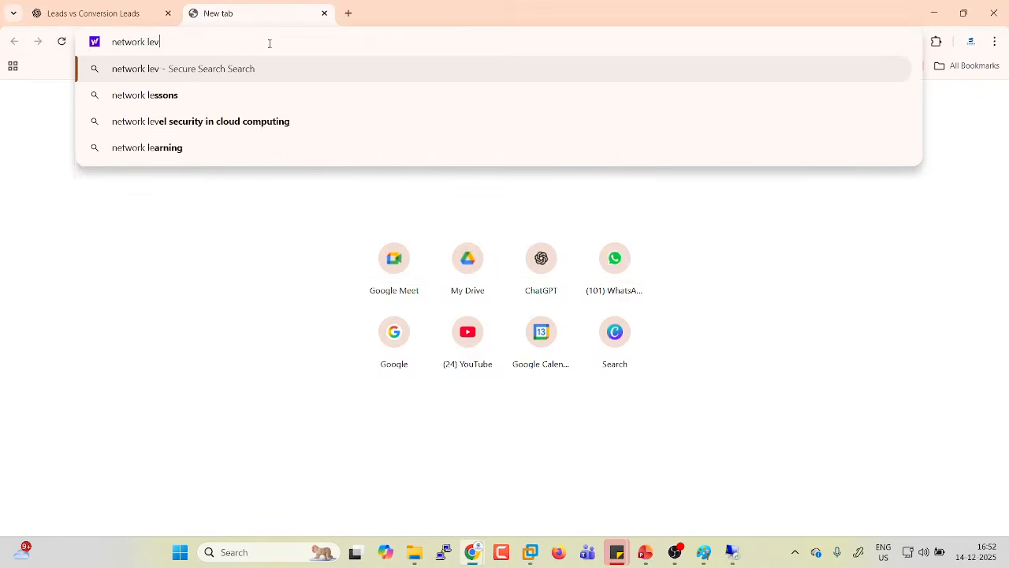
pyautogui.write('el authentication e')
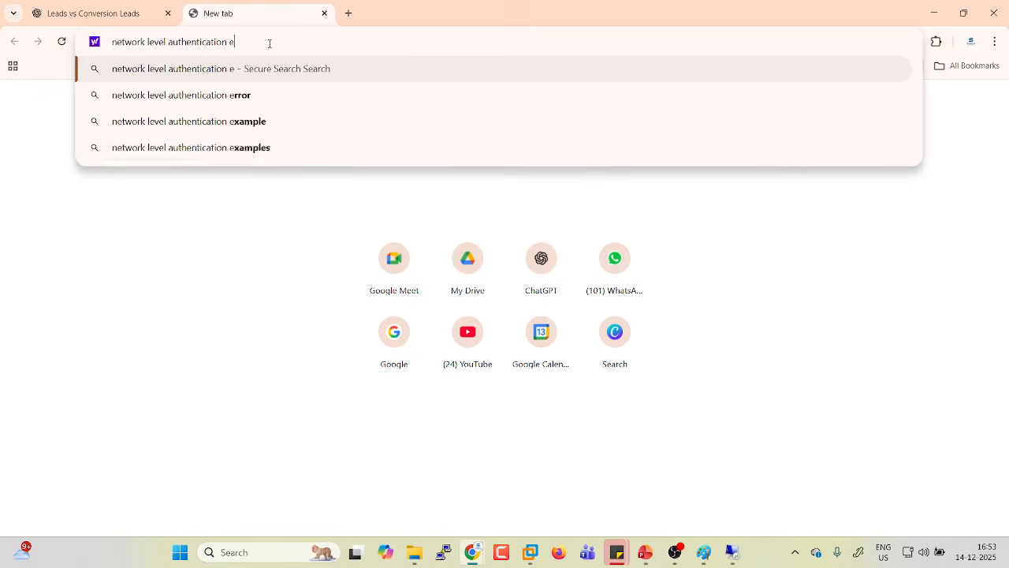
pyautogui.write('rror ')
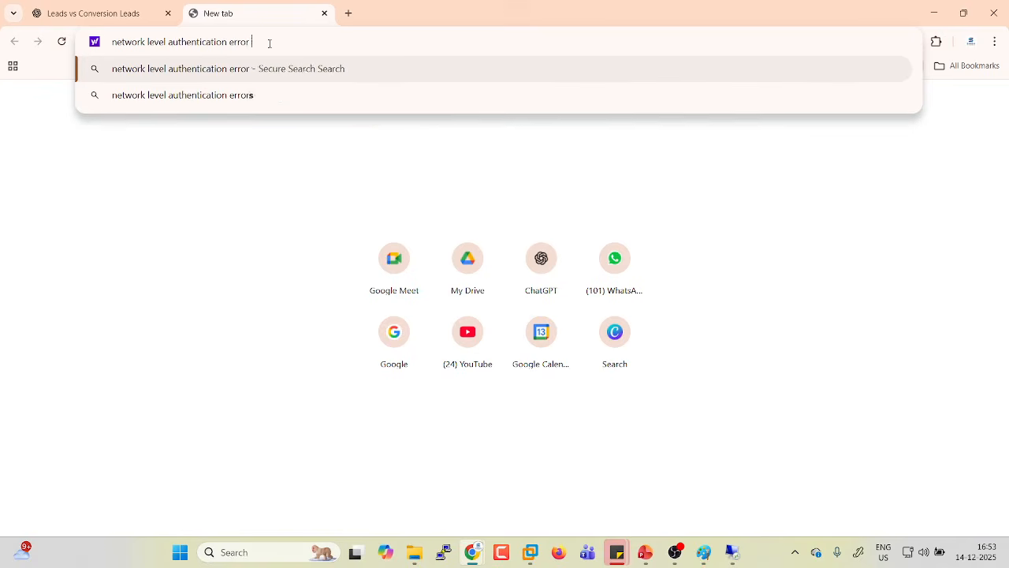
pyautogui.write('windows server')
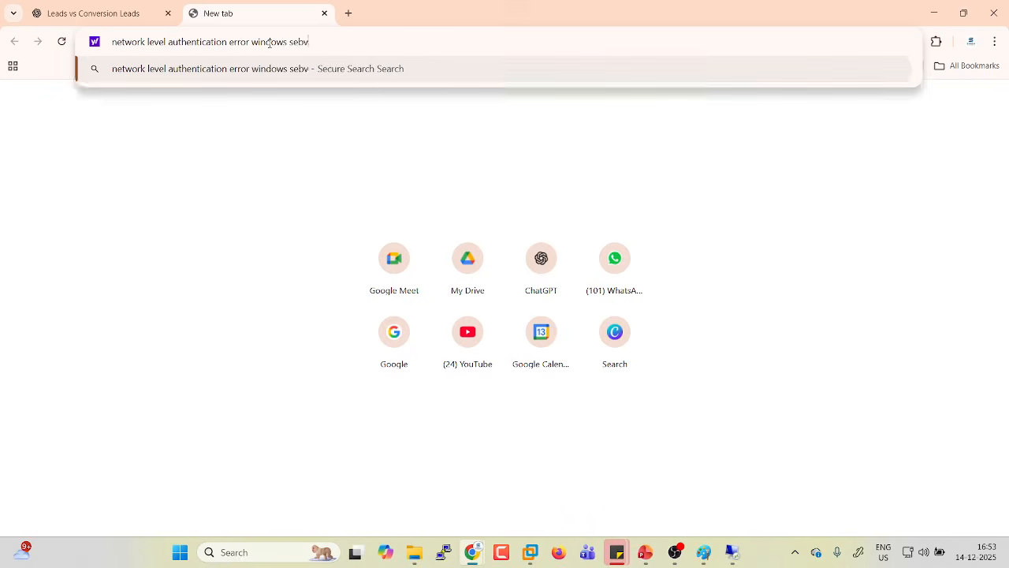
pyautogui.press('Return')
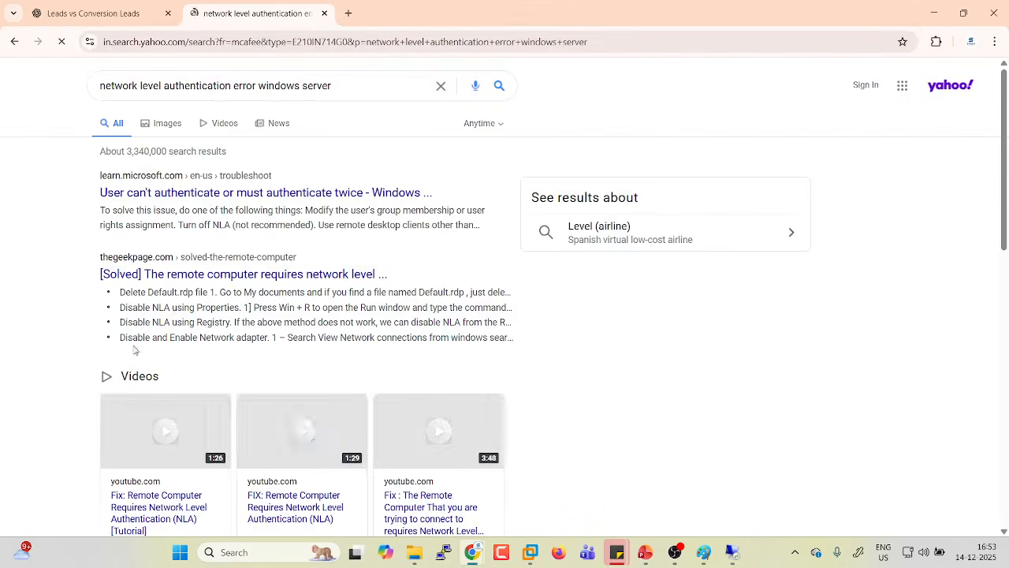
pyautogui.click(167, 124)
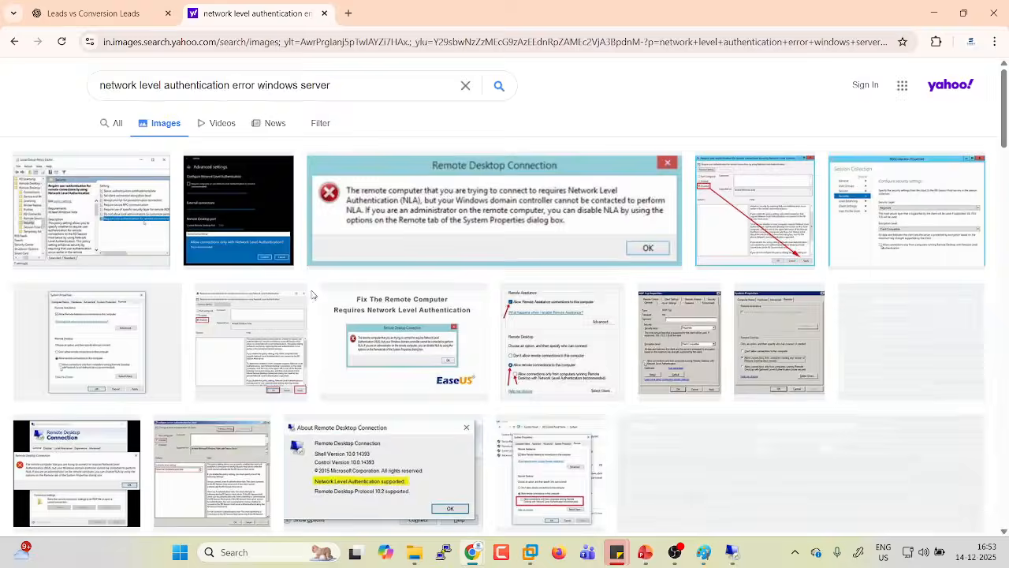
pyautogui.click(386, 225)
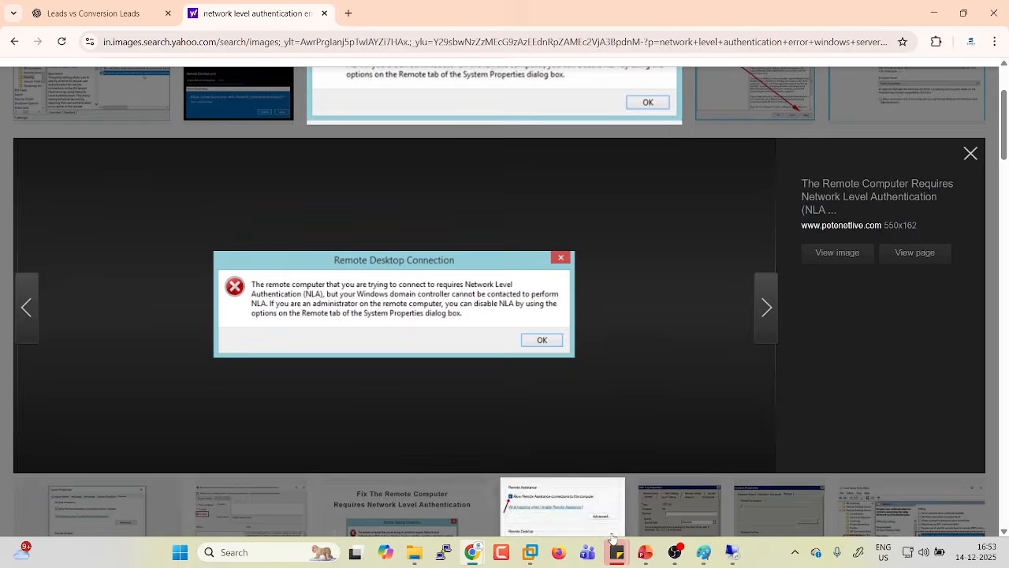
# In the remote session, open This PC's Properties and scroll to Related settings.
pyautogui.click(730, 551)
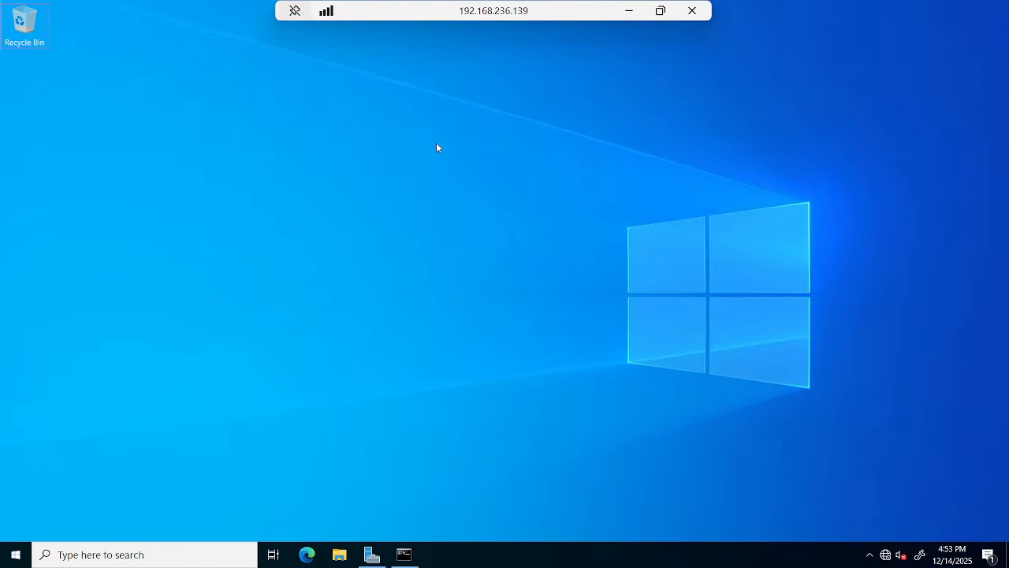
pyautogui.press('super+r')
pyautogui.click(339, 554)
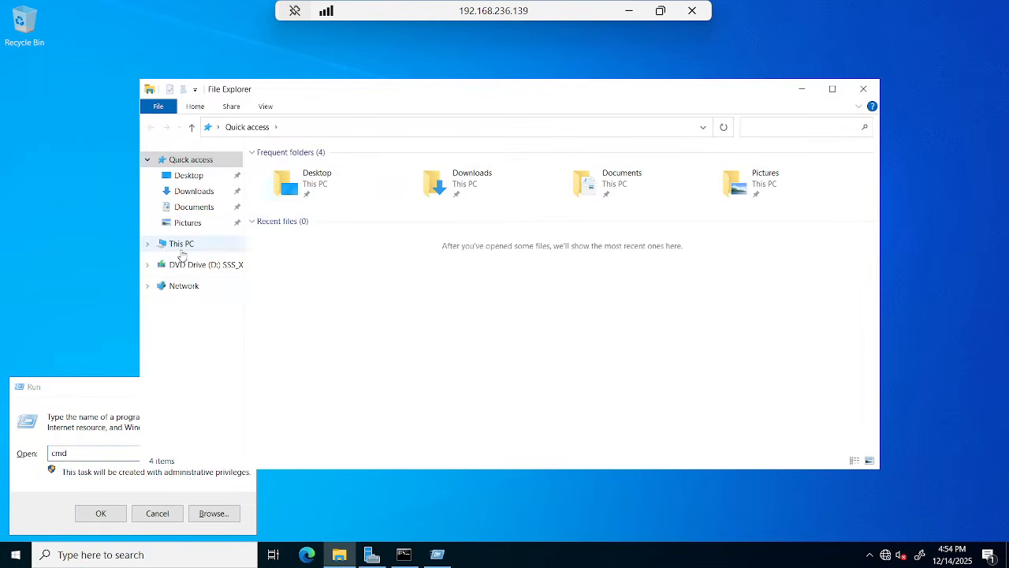
pyautogui.rightClick(181, 248)
pyautogui.click(221, 427)
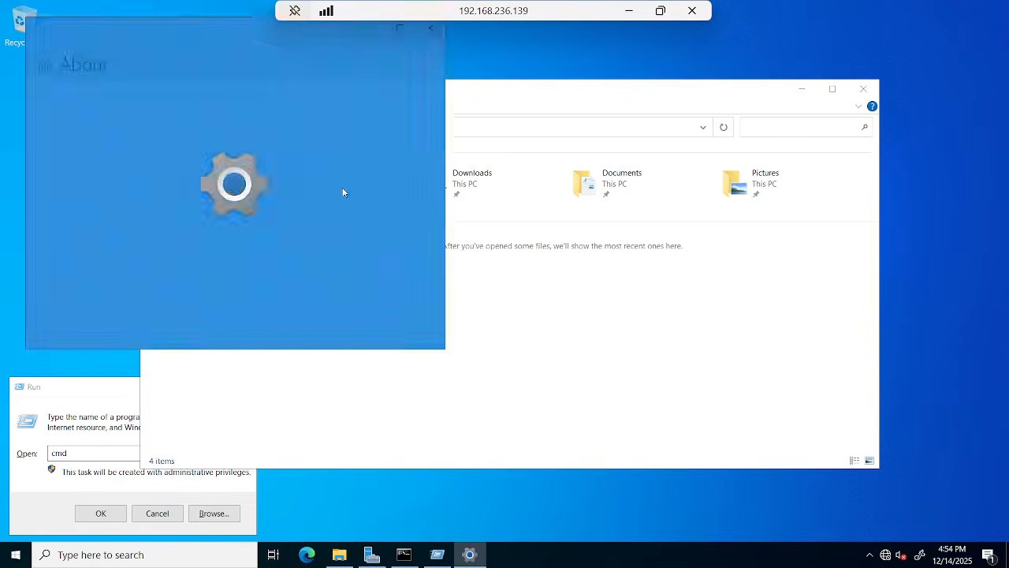
pyautogui.scroll(-10, 250, 276)
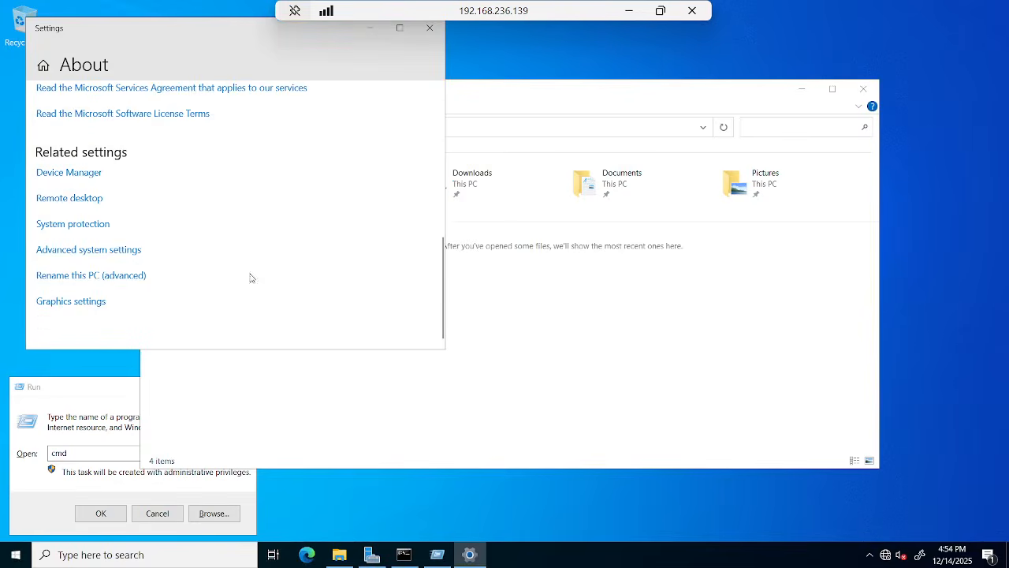
# On the Remote tab of Advanced system settings, select 'Allow remote connections to this computer'.
pyautogui.click(97, 256)
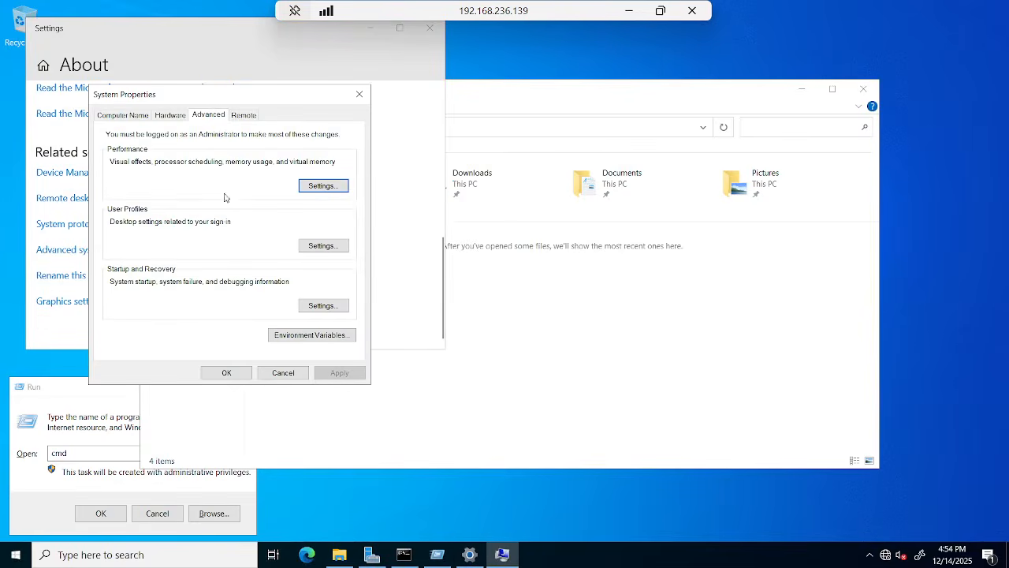
pyautogui.click(249, 116)
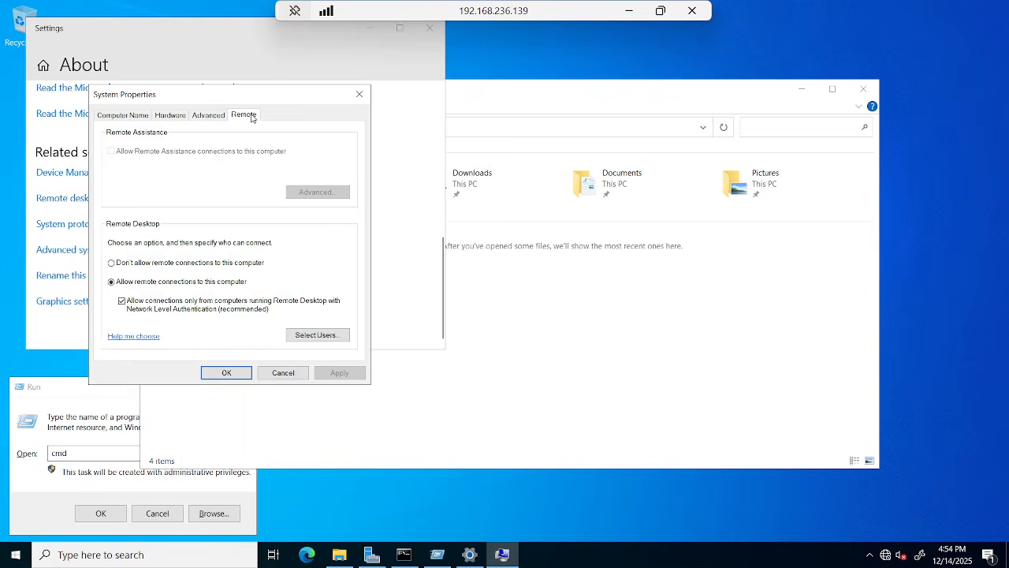
pyautogui.click(123, 282)
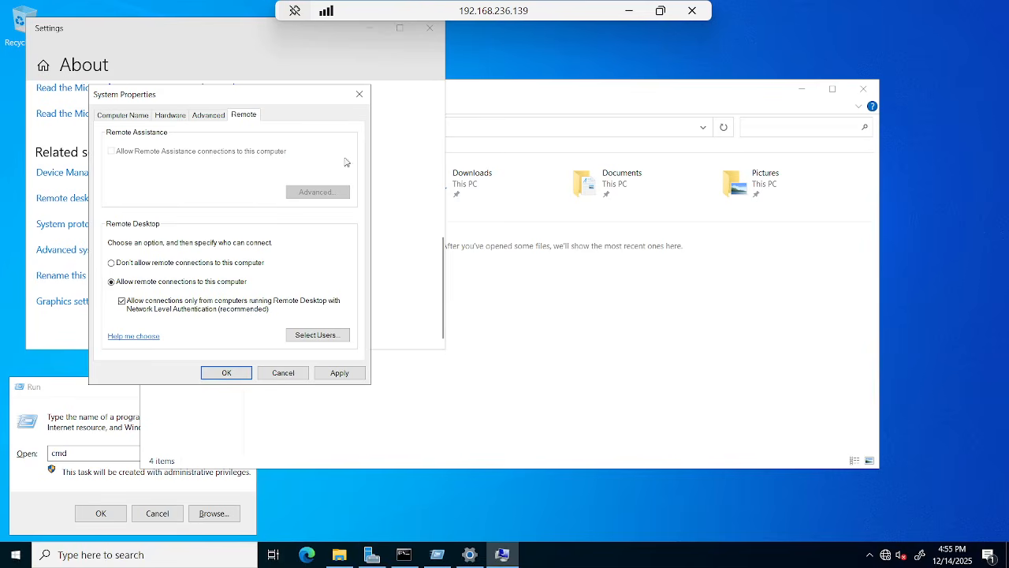
# Uncheck 'Allow connections only from computers running Remote Desktop with NLA', then Apply and OK.
pyautogui.click(632, 12)
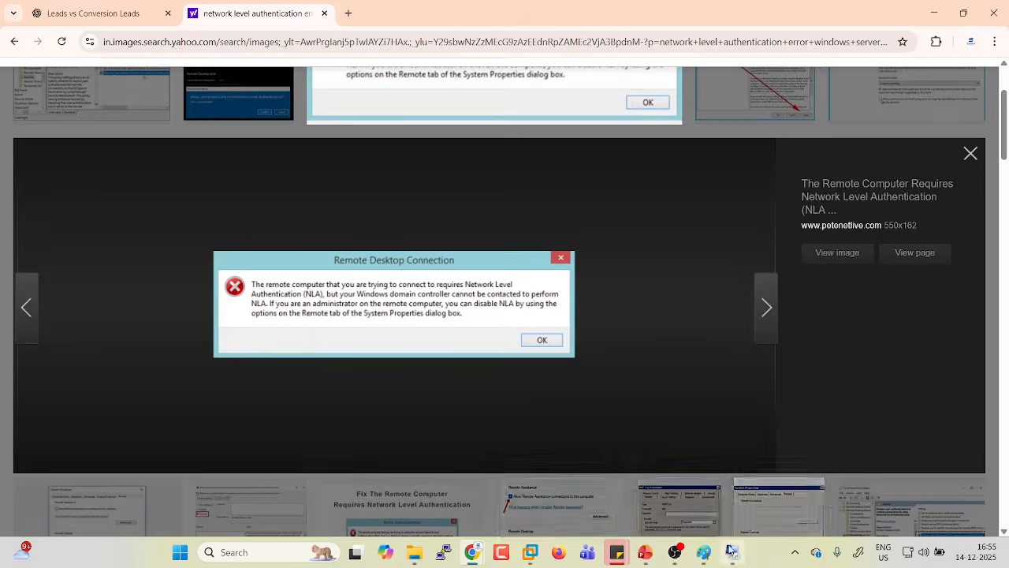
pyautogui.click(731, 552)
pyautogui.click(122, 301)
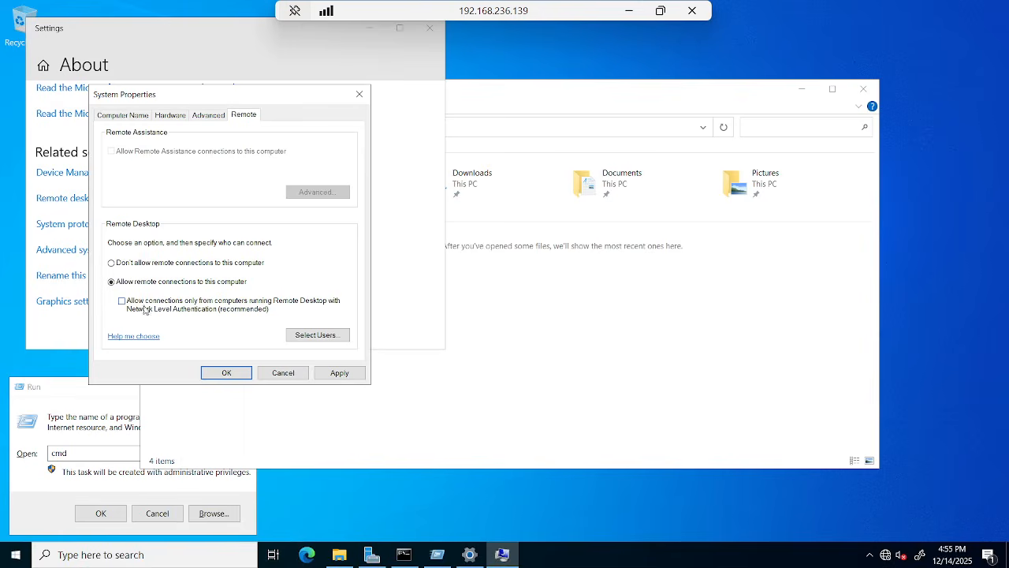
pyautogui.click(338, 372)
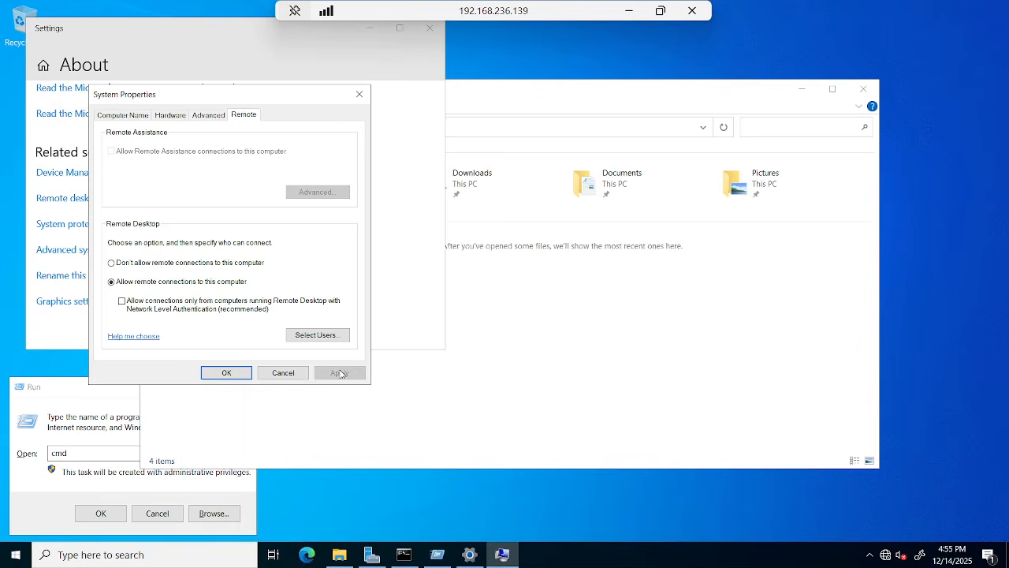
pyautogui.click(224, 373)
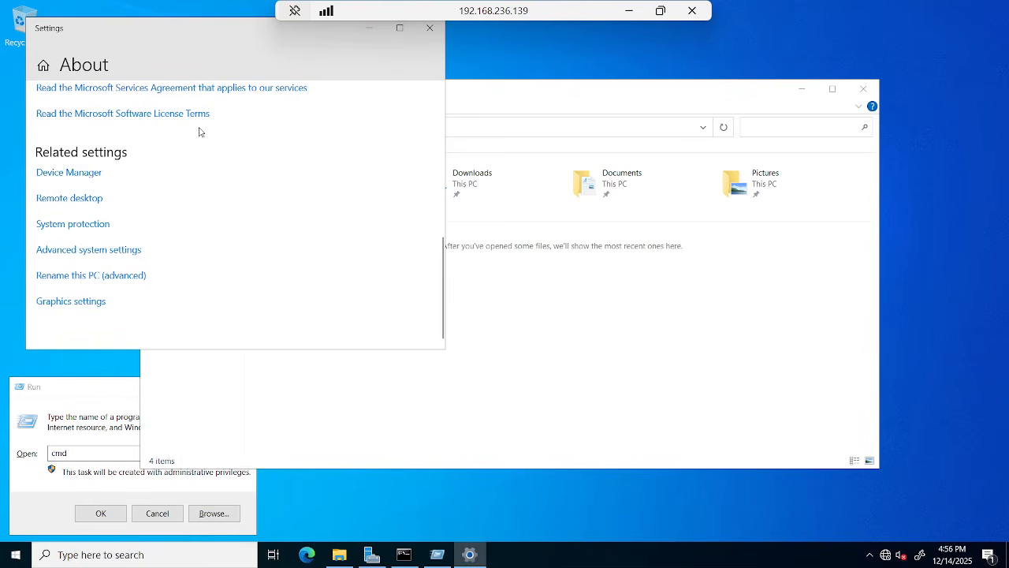
# Close the Settings About page and the Run dialog, then minimize the remote session.
pyautogui.click(430, 28)
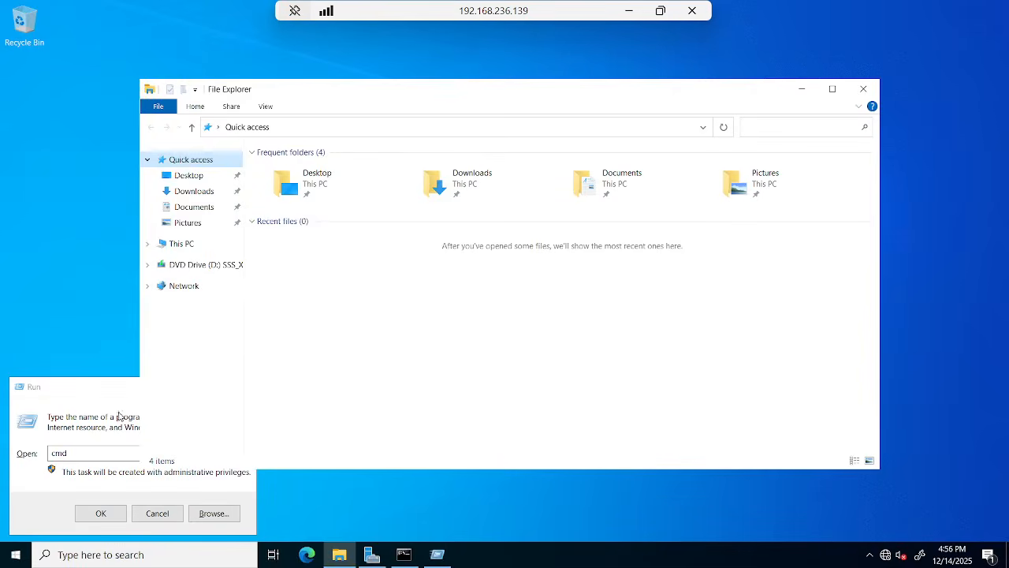
pyautogui.click(124, 398)
pyautogui.click(245, 387)
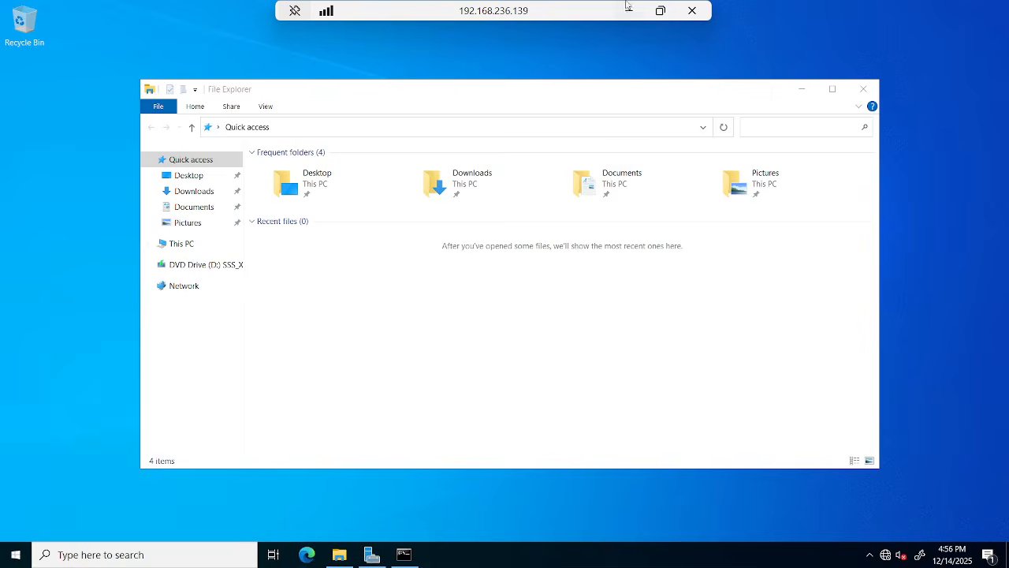
pyautogui.click(628, 10)
# Highlight the 'Server Name -- abc-dc01' line in the Paint checklist, then restore the remote session.
pyautogui.moveTo(704, 552)
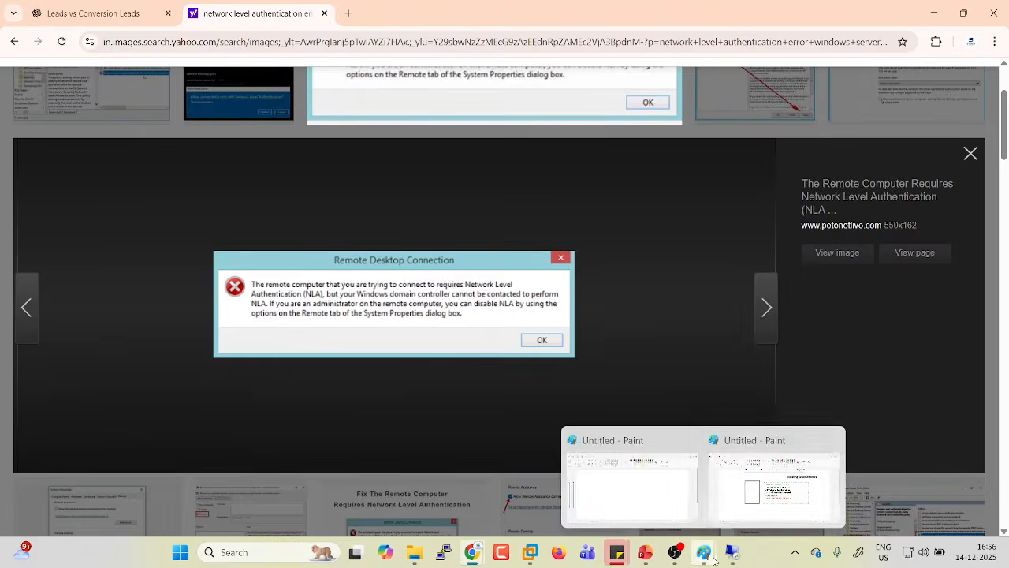
pyautogui.click(733, 484)
pyautogui.moveTo(449, 264); pyautogui.dragTo(649, 270)
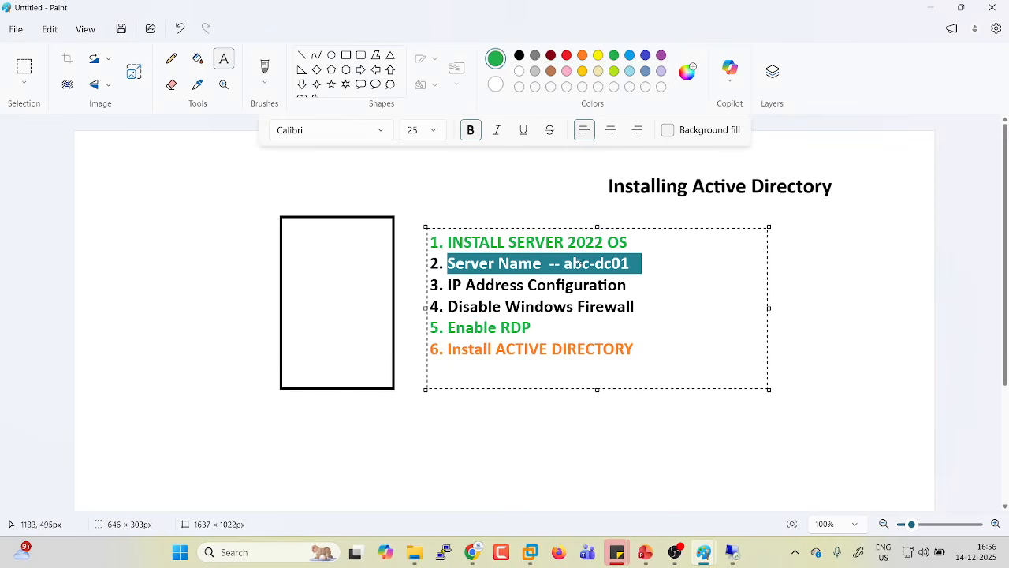
pyautogui.click(732, 552)
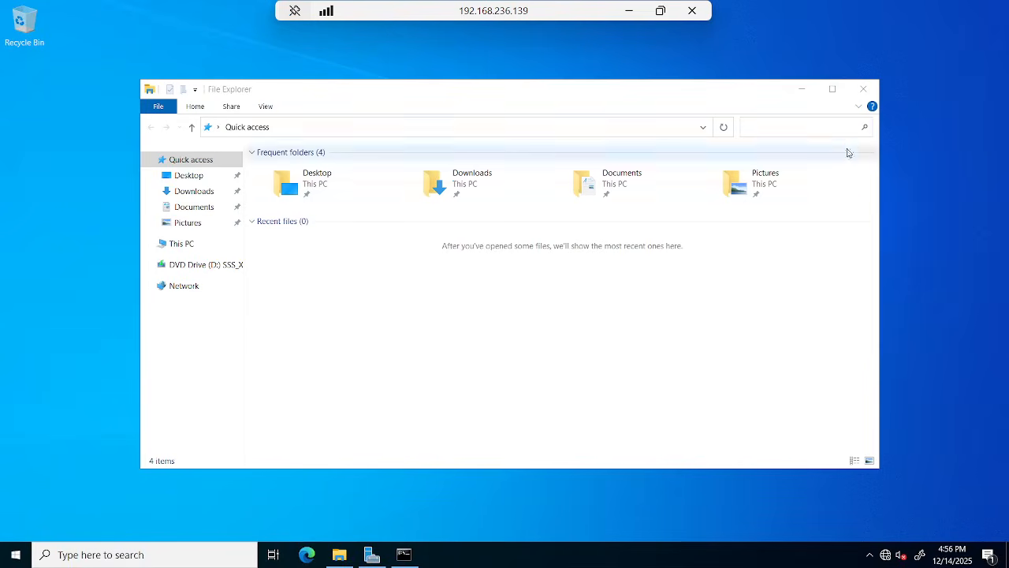
pyautogui.click(864, 88)
pyautogui.click(339, 555)
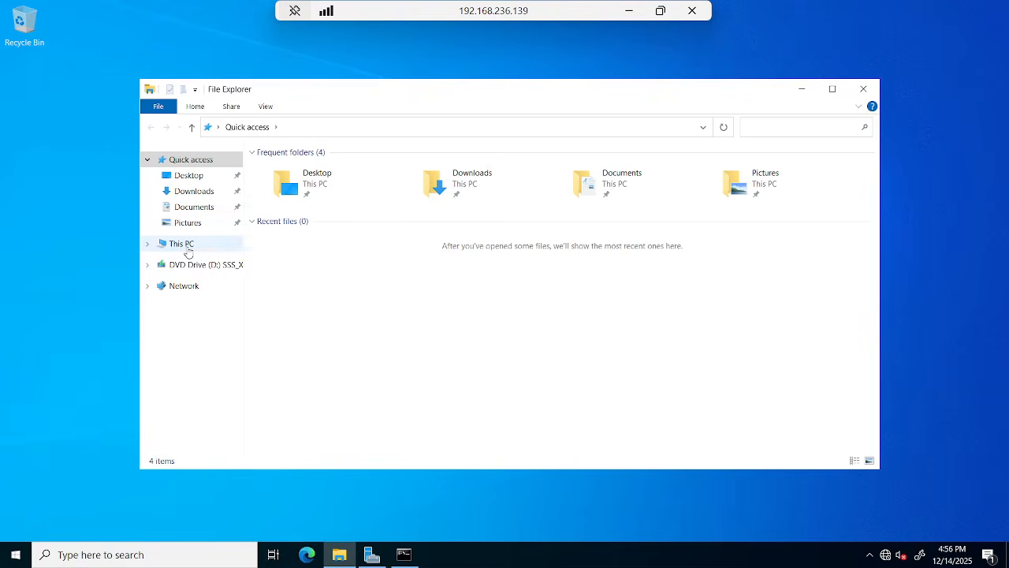
pyautogui.rightClick(188, 246)
pyautogui.click(221, 425)
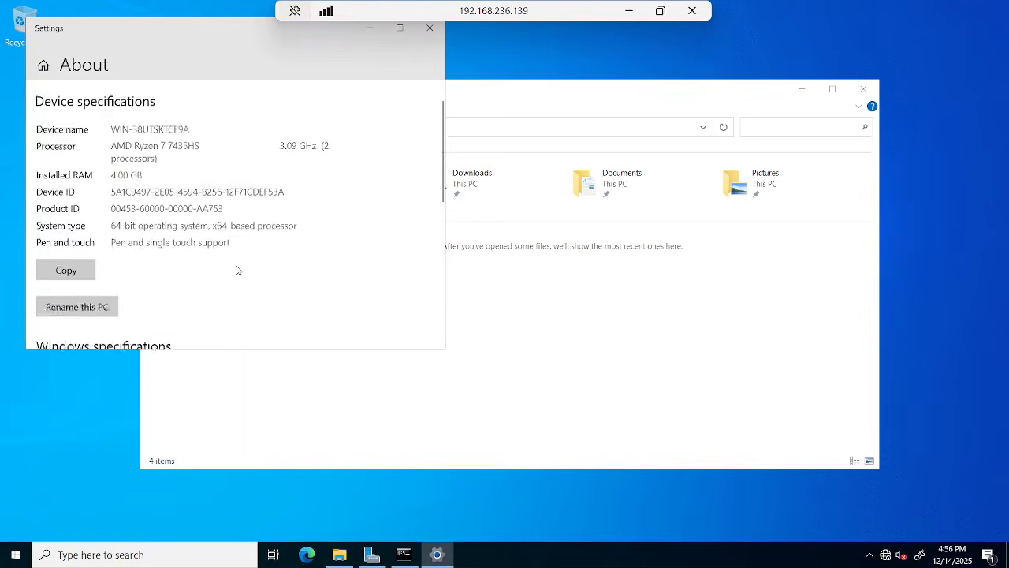
pyautogui.scroll(-10, 236, 268)
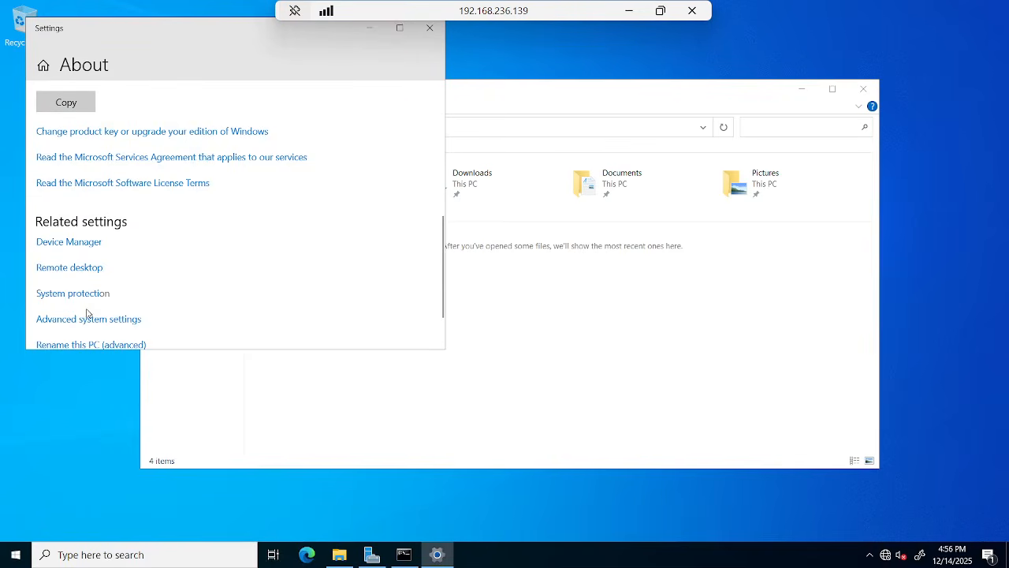
pyautogui.click(88, 319)
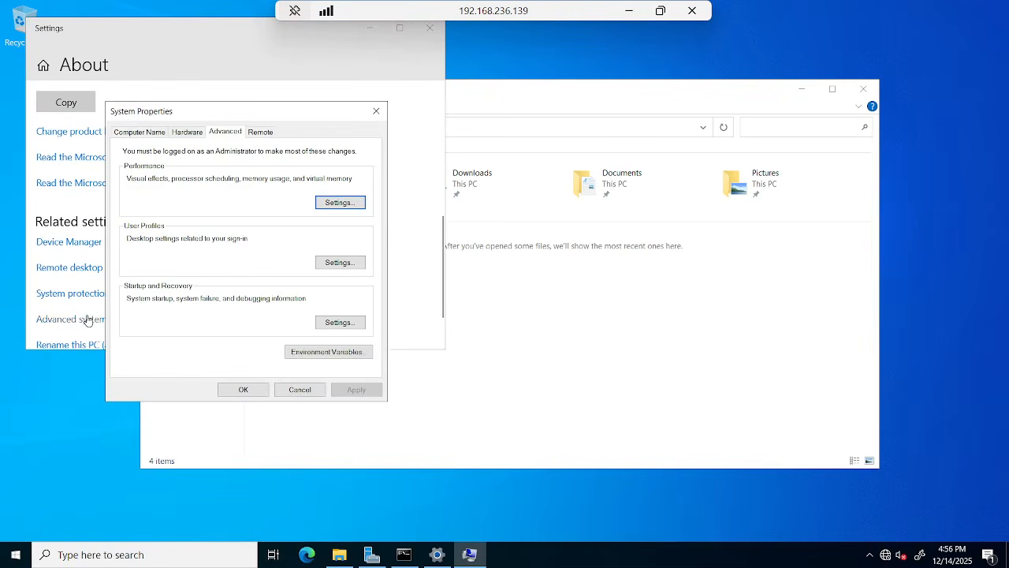
pyautogui.click(139, 131)
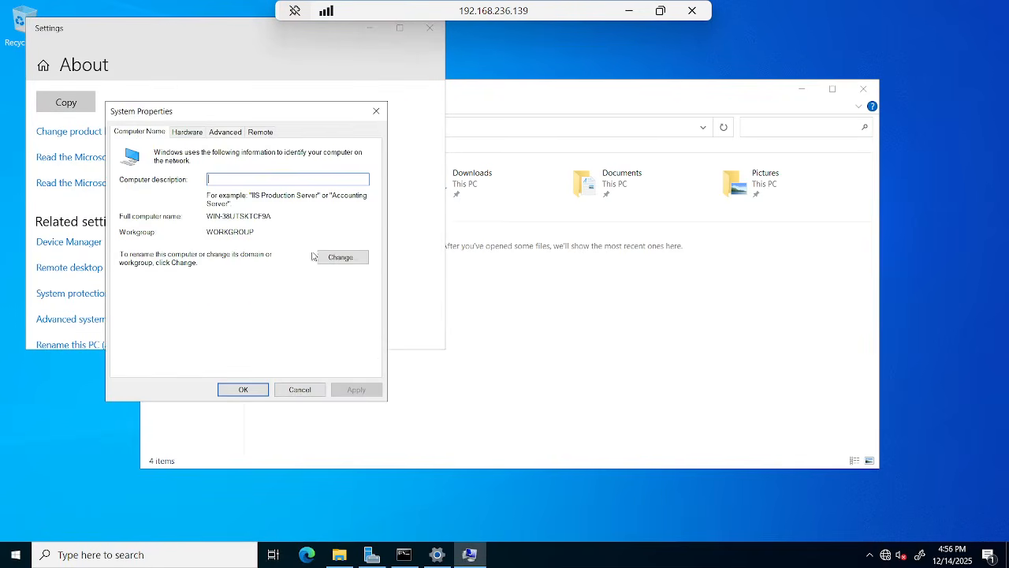
pyautogui.click(341, 257)
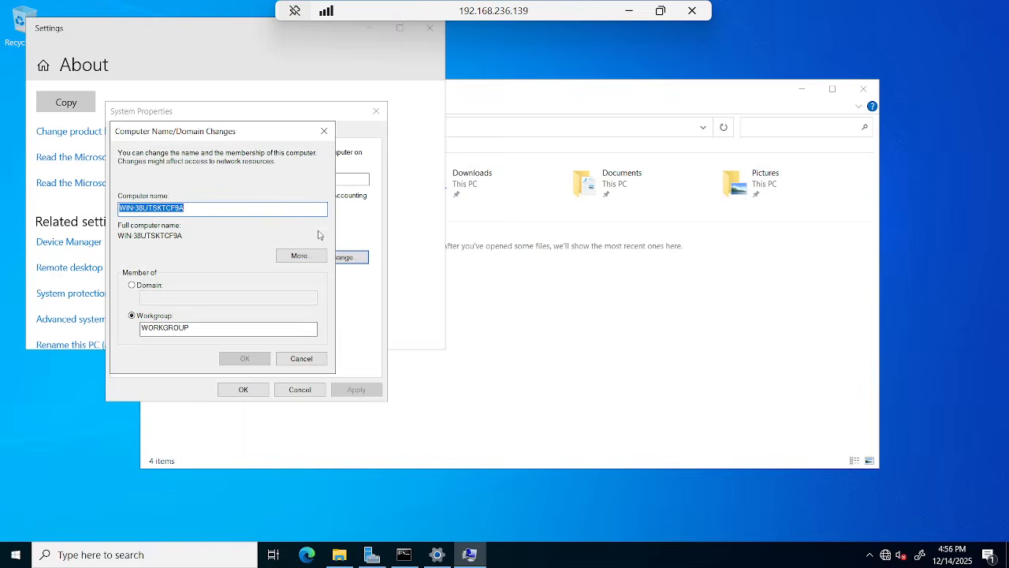
pyautogui.press('Escape')
pyautogui.press('Escape')
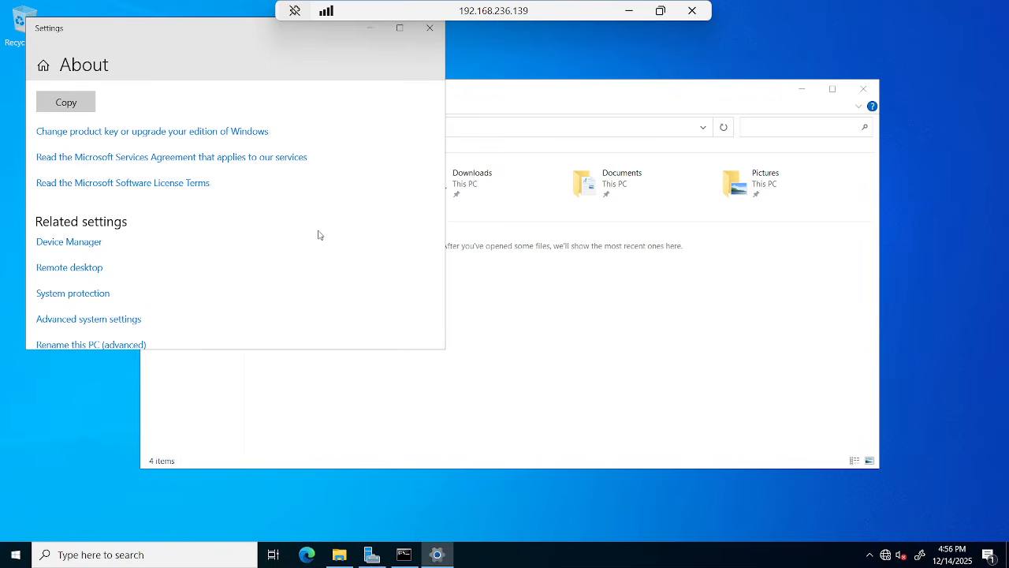
pyautogui.click(339, 554)
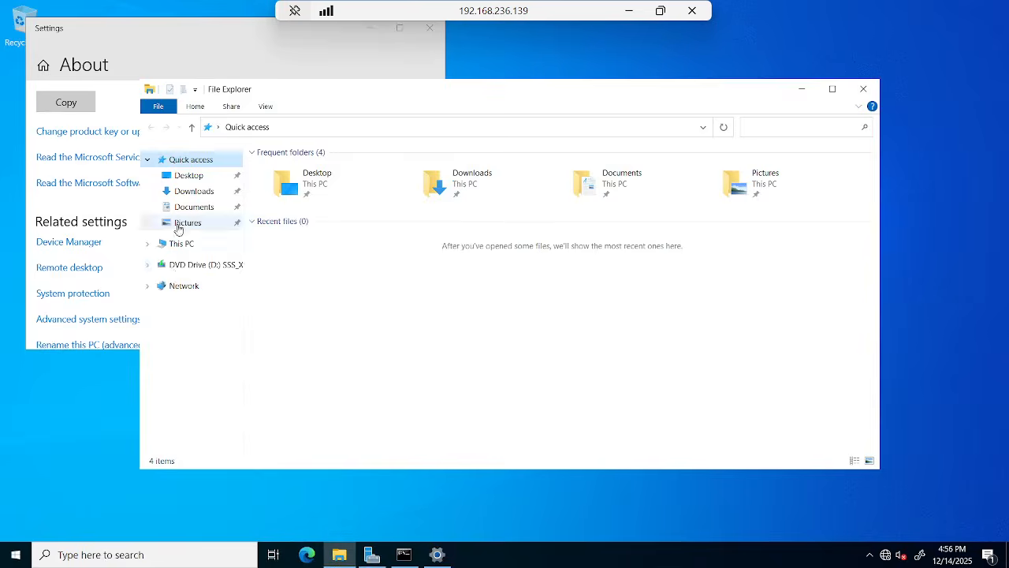
pyautogui.rightClick(177, 243)
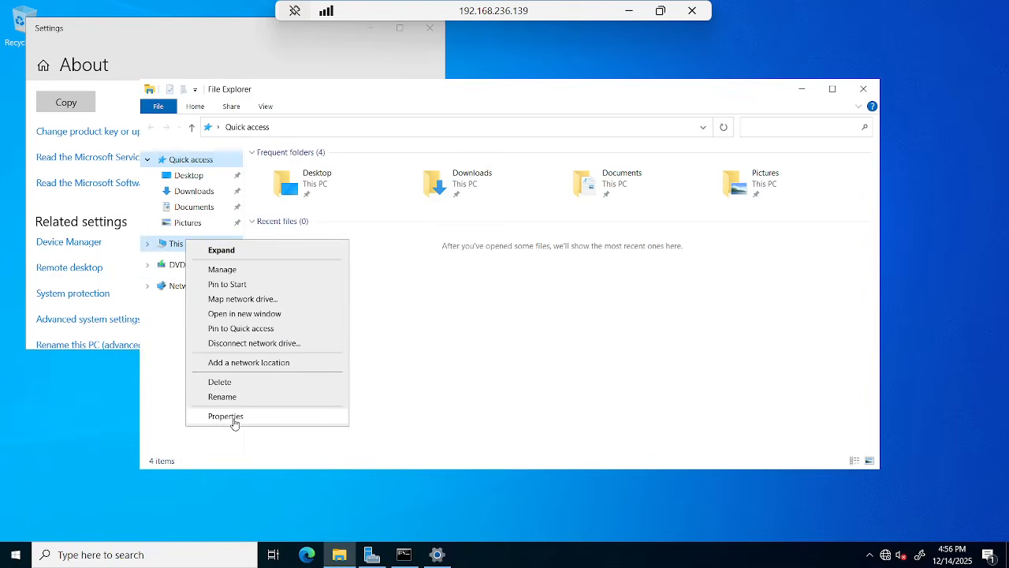
pyautogui.click(237, 423)
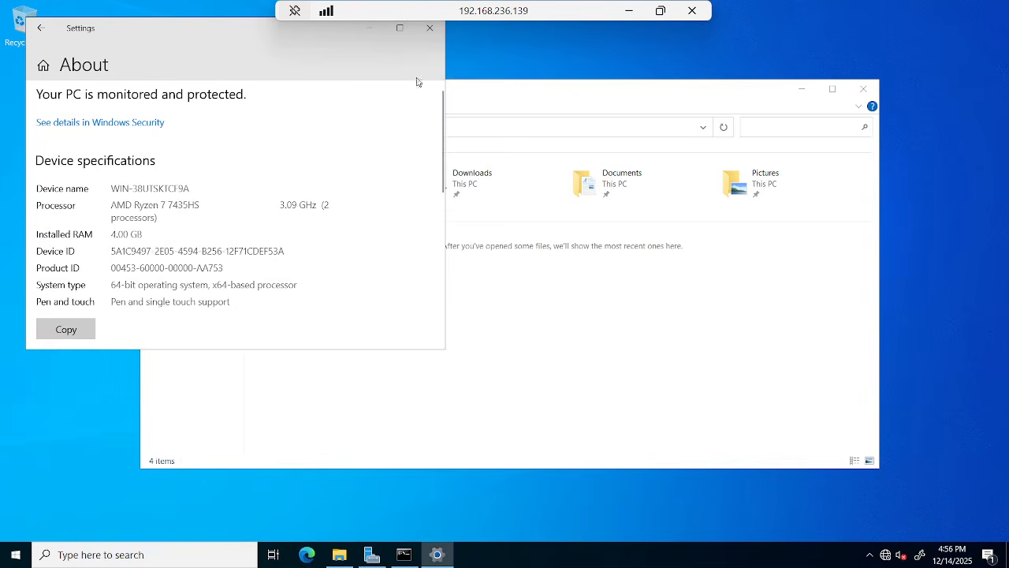
pyautogui.click(430, 27)
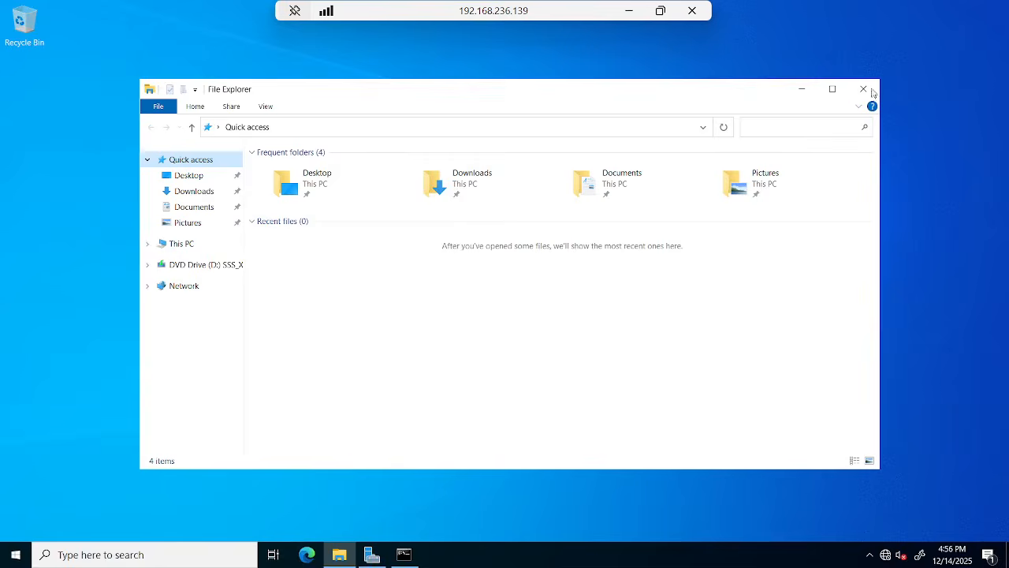
# Close File Explorer, launch Notepad from Run, and type 'sysdm.cpl' in it.
pyautogui.click(873, 90)
pyautogui.press('super+r')
pyautogui.write('sysdm.cp')
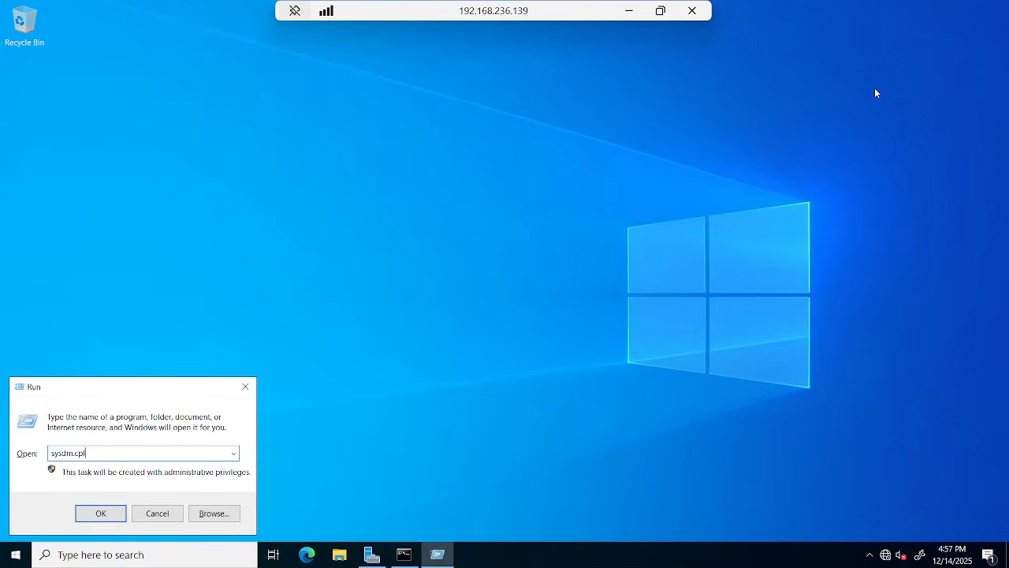
pyautogui.hotkey('ctrl', 'a')
pyautogui.write('notepad')
pyautogui.press('Return')
pyautogui.press('Return')
pyautogui.write('notepad')
pyautogui.press('Return')
pyautogui.write('s')
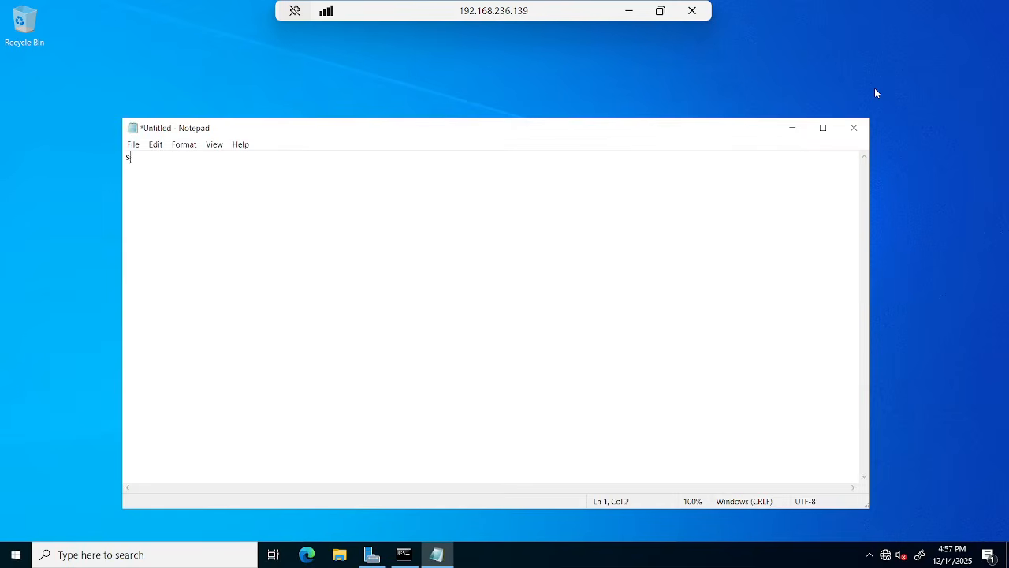
pyautogui.write('ysdm.cpl')
# Turn on Word Wrap and set Notepad's font size to 20.
pyautogui.hotkey('ctrl', 'a')
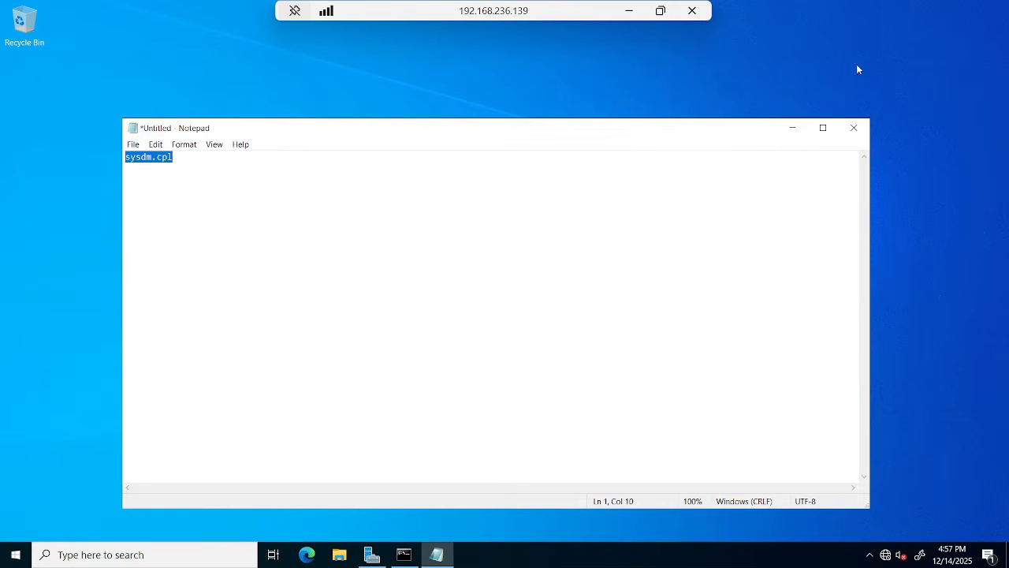
pyautogui.click(190, 148)
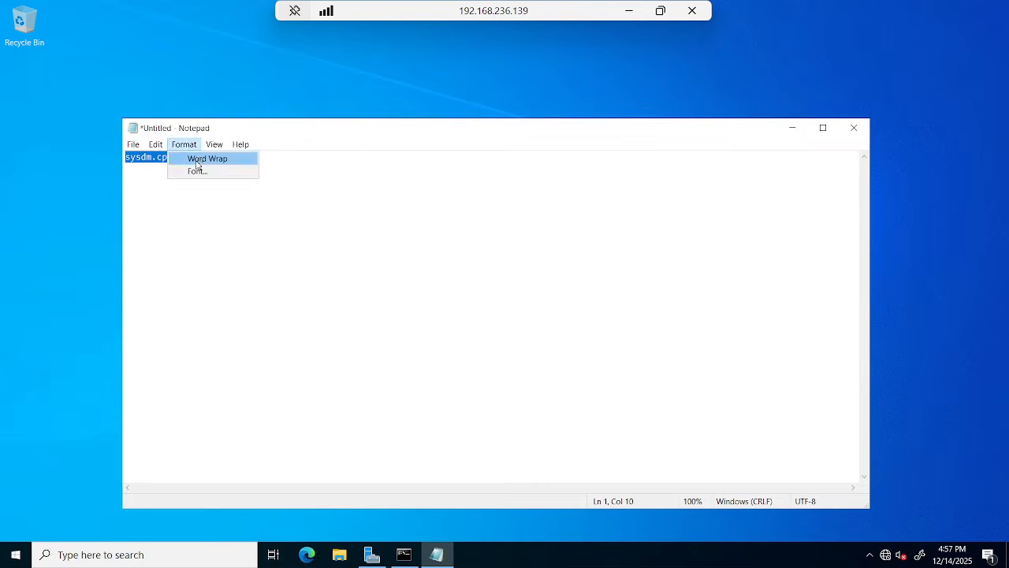
pyautogui.click(198, 161)
pyautogui.click(179, 142)
pyautogui.click(193, 172)
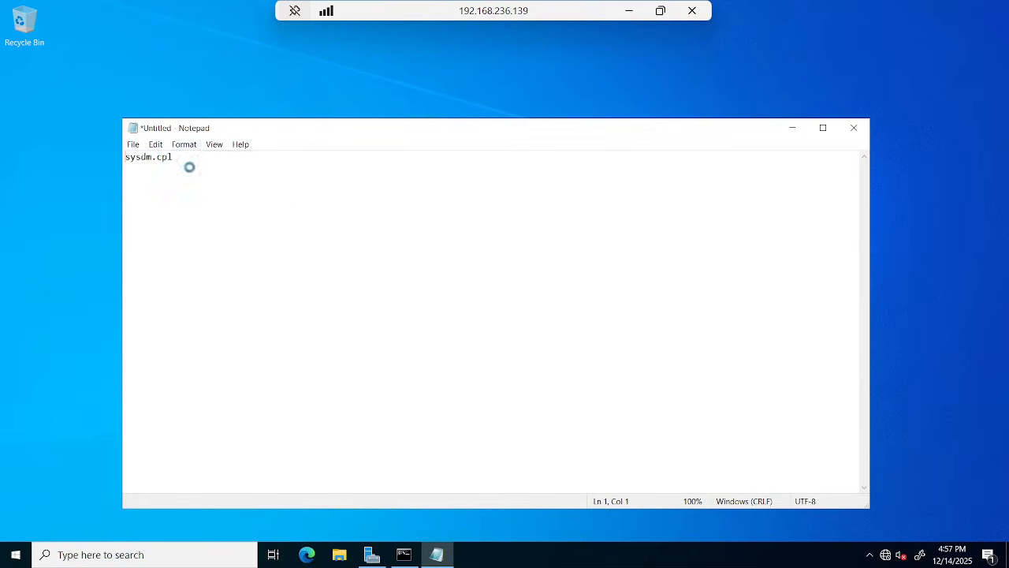
pyautogui.click(331, 520)
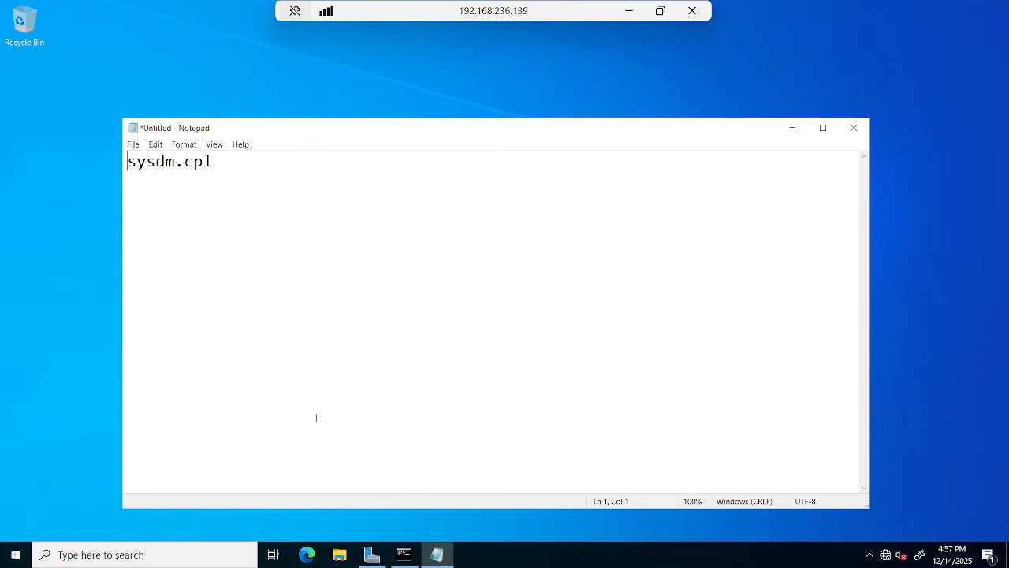
# Paste 'sysdm.cpl' into Win+R and run it to open System Properties.
pyautogui.moveTo(222, 160); pyautogui.dragTo(1, 116)
pyautogui.hotkey('ctrl', 'c')
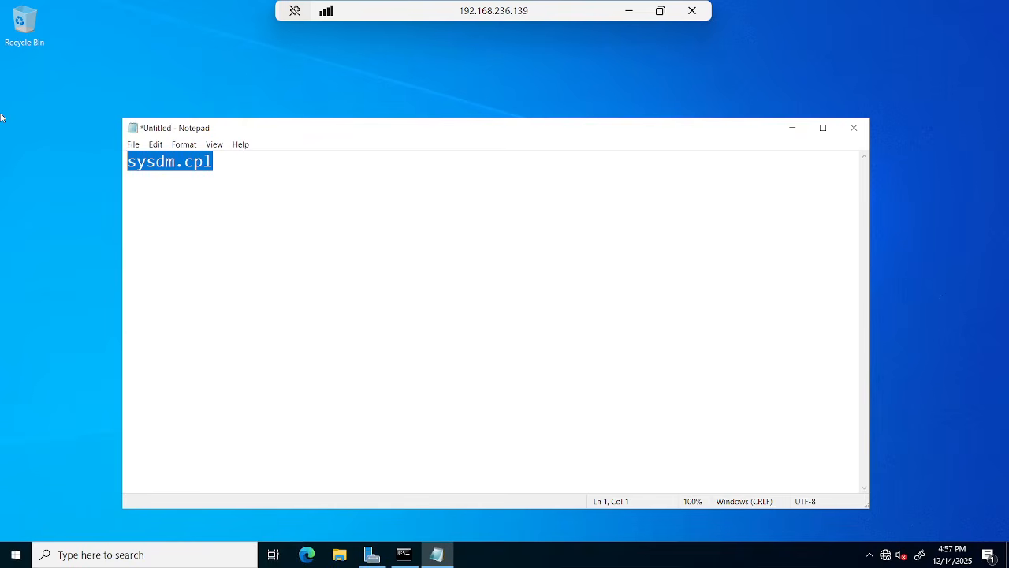
pyautogui.press('super+r')
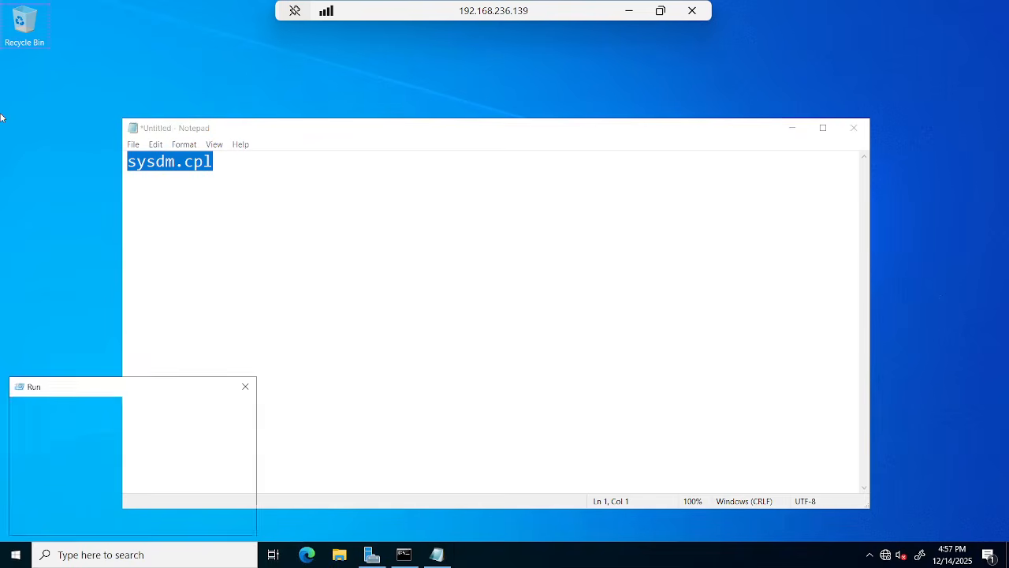
pyautogui.hotkey('ctrl', 'v')
pyautogui.press('Return')
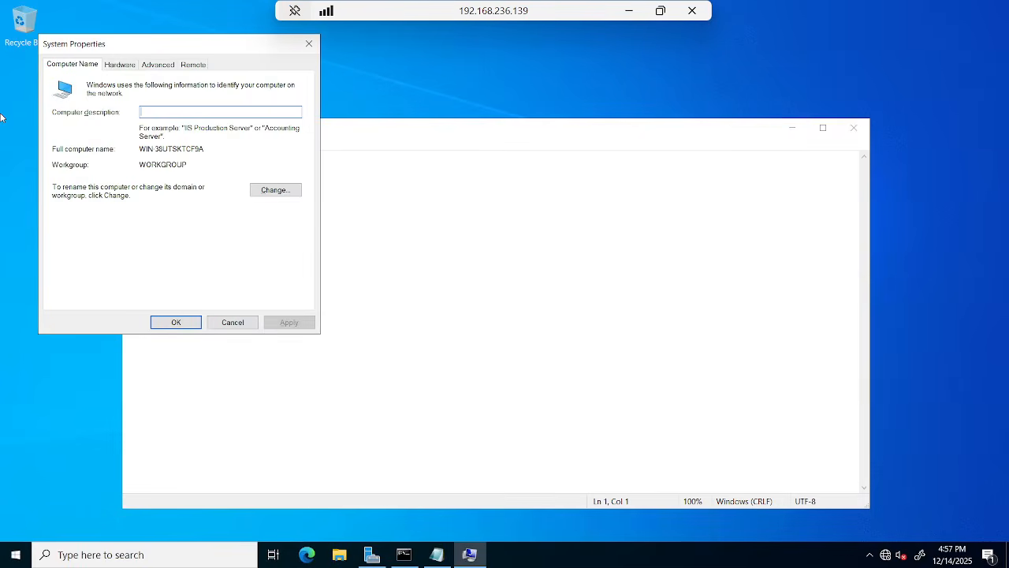
# Reach Advanced system settings via This PC Properties and the About page, then cancel it.
pyautogui.moveTo(110, 46); pyautogui.dragTo(429, 92)
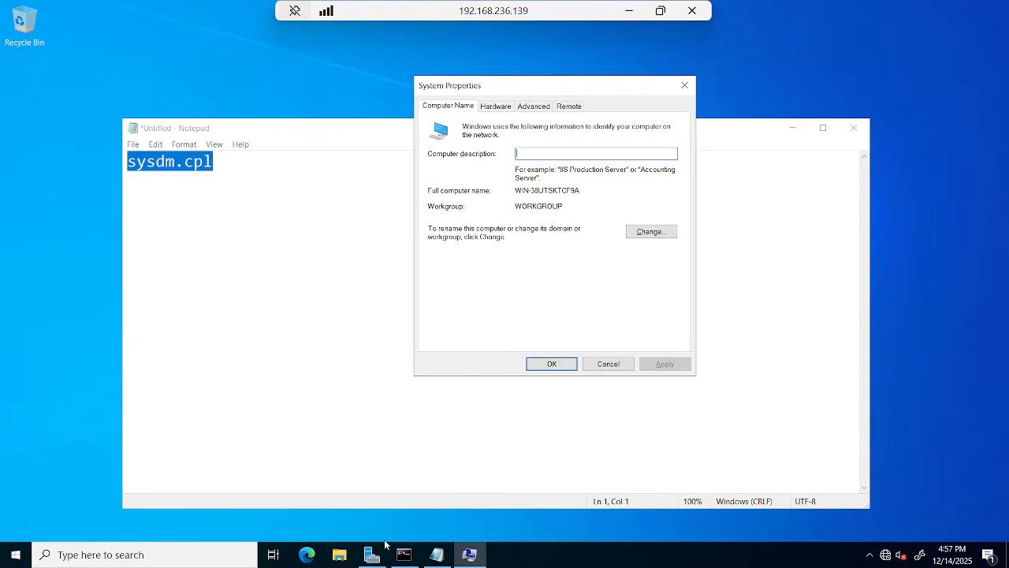
pyautogui.click(341, 557)
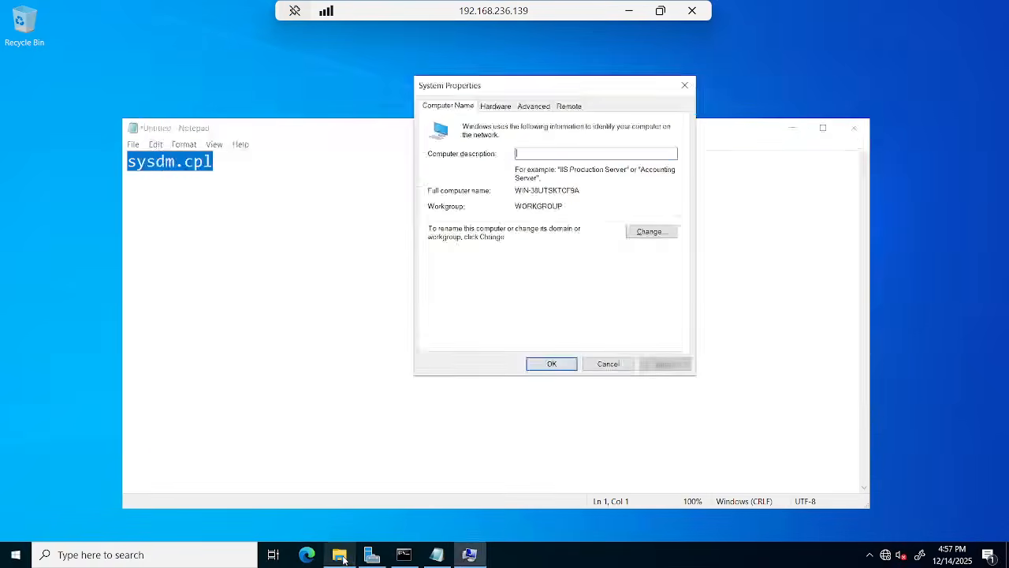
pyautogui.rightClick(179, 245)
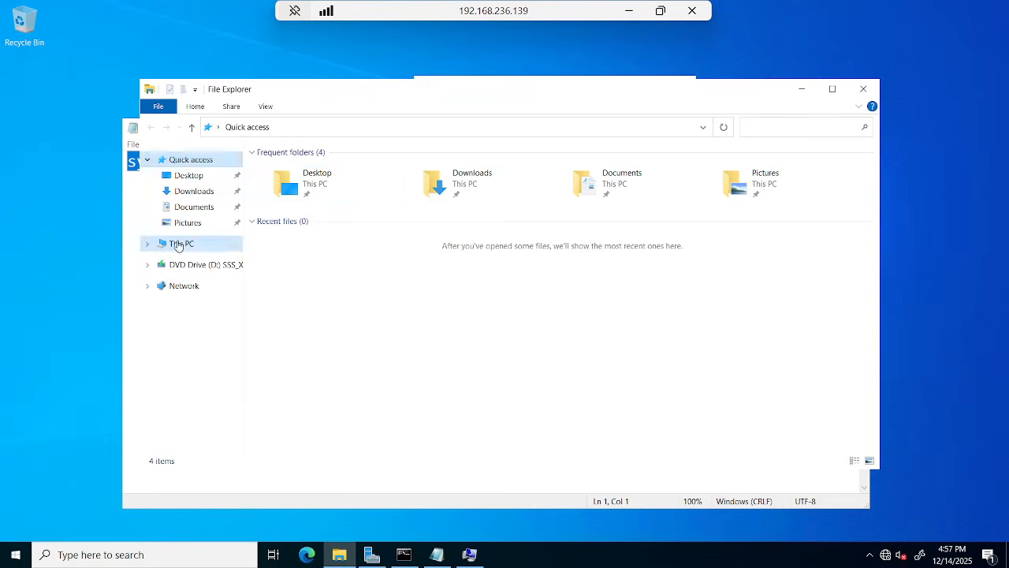
pyautogui.click(215, 418)
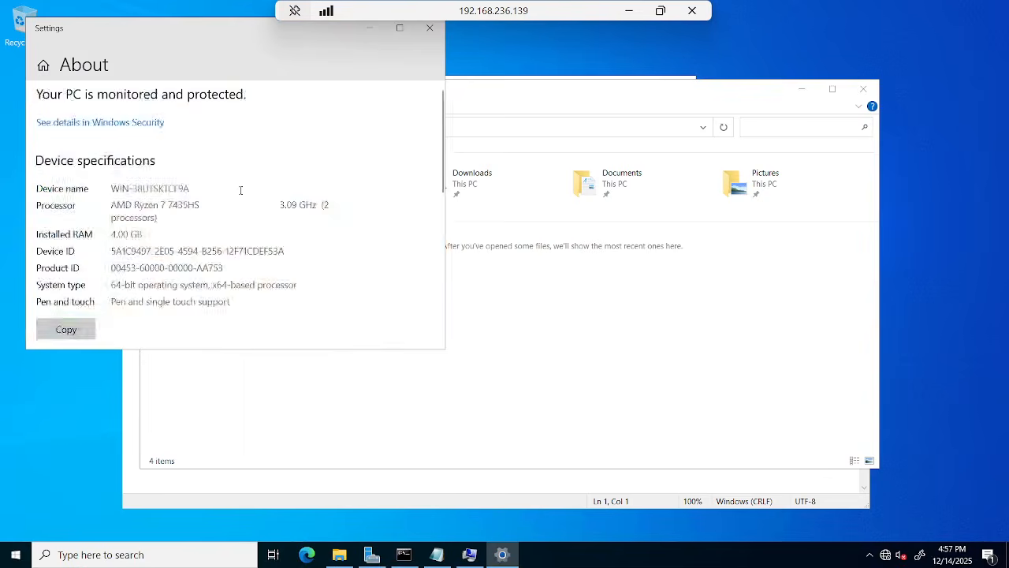
pyautogui.scroll(-10, 242, 186)
pyautogui.click(89, 275)
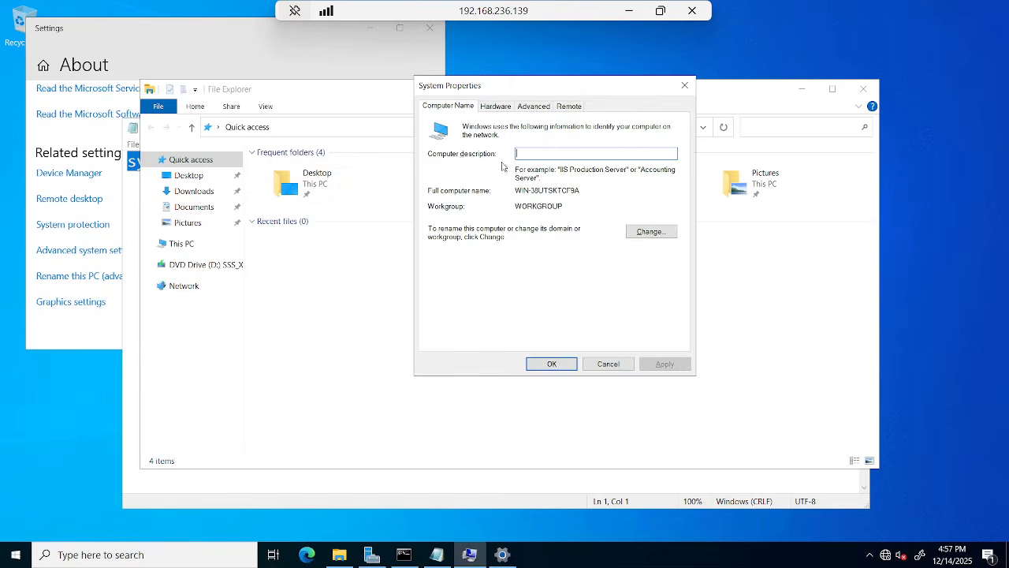
pyautogui.click(607, 363)
# Rerun sysdm.cpl and highlight workgroup WORKGROUP and the '38UTSKTCF9A' computer-name suffix.
pyautogui.press('super+r')
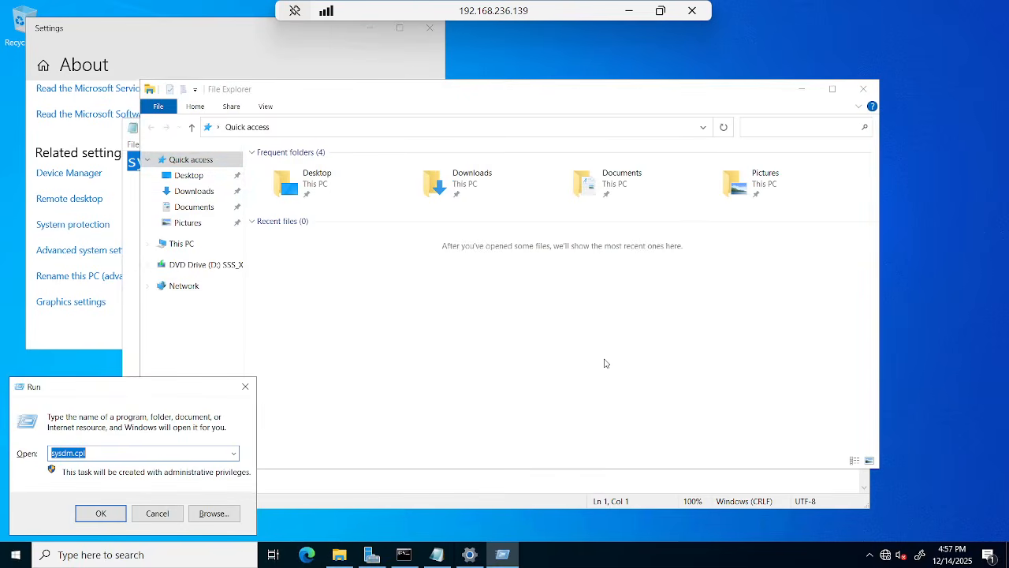
pyautogui.press('Return')
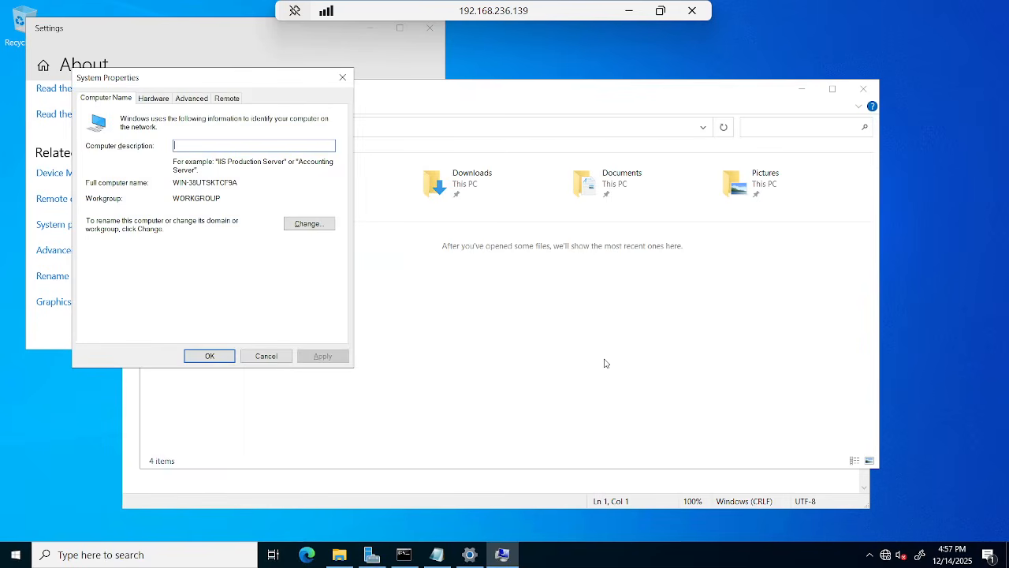
pyautogui.moveTo(208, 80); pyautogui.dragTo(479, 190)
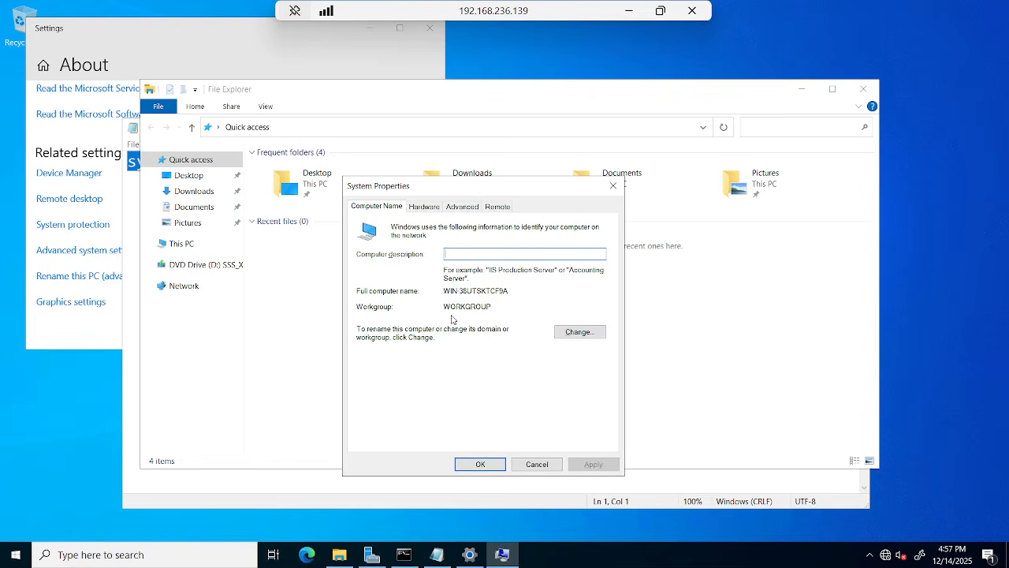
pyautogui.moveTo(443, 307); pyautogui.dragTo(497, 308)
pyautogui.moveTo(460, 291); pyautogui.dragTo(516, 289)
# Change the computer name to abc-dc01, close System Properties, and choose Restart Now.
pyautogui.click(556, 335)
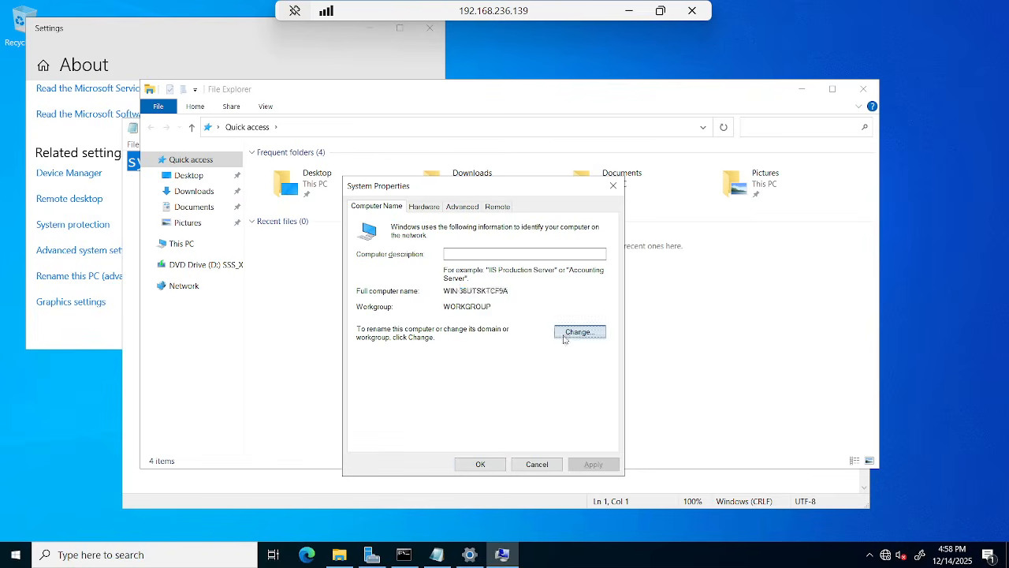
pyautogui.write('avc')
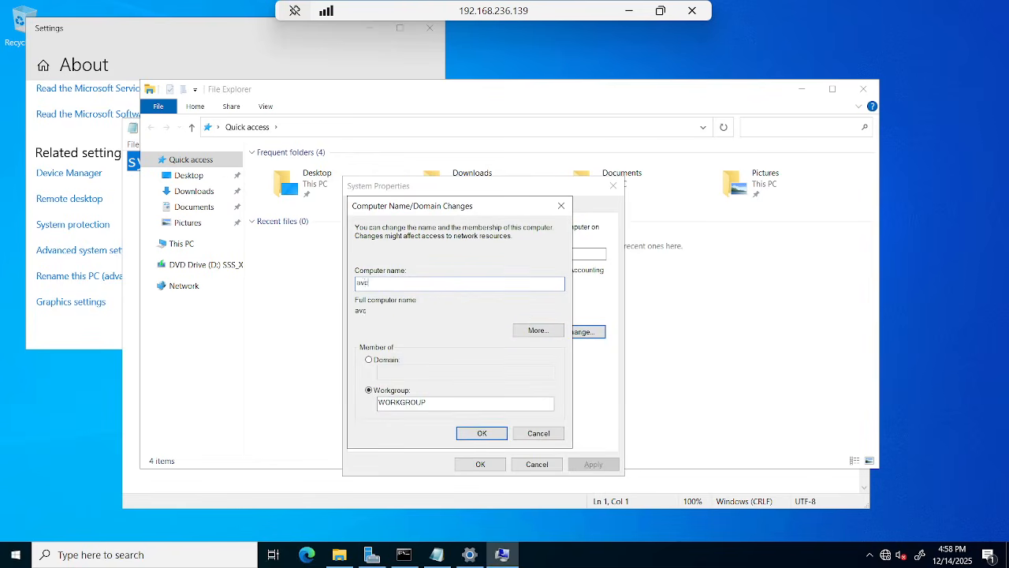
pyautogui.press('BackSpace')
pyautogui.write('bc-dc01')
pyautogui.click(483, 434)
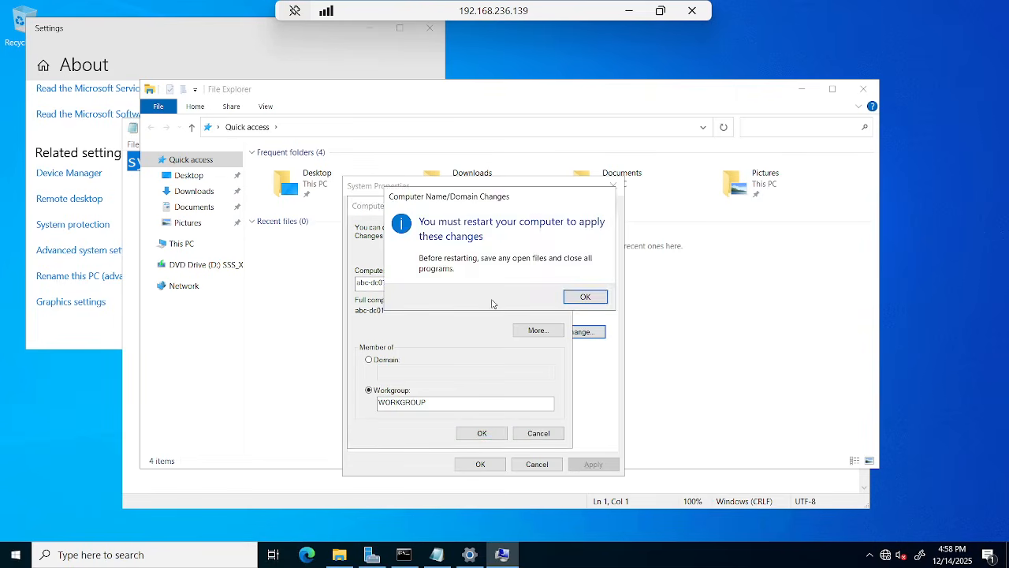
pyautogui.click(571, 302)
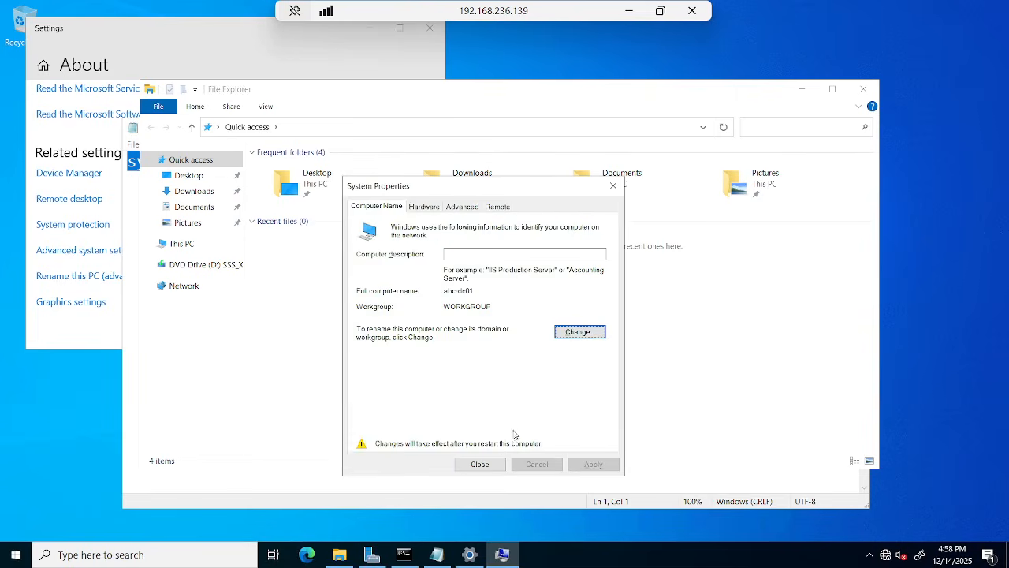
pyautogui.click(483, 468)
pyautogui.click(519, 292)
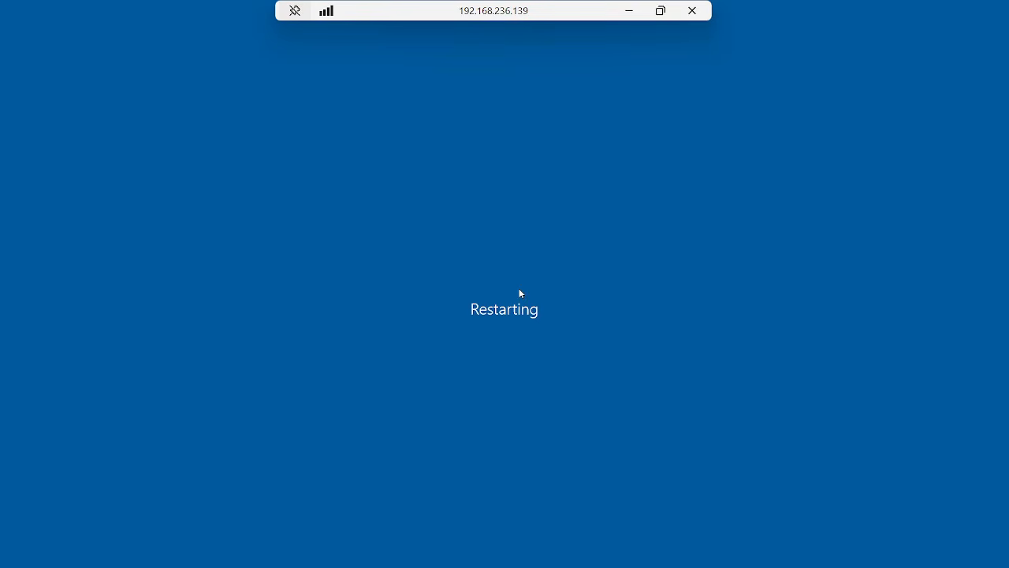
# Confirm the restart, dismiss the session-ended notice, and bring the TEST-DC VM forward.
pyautogui.click(363, 425)
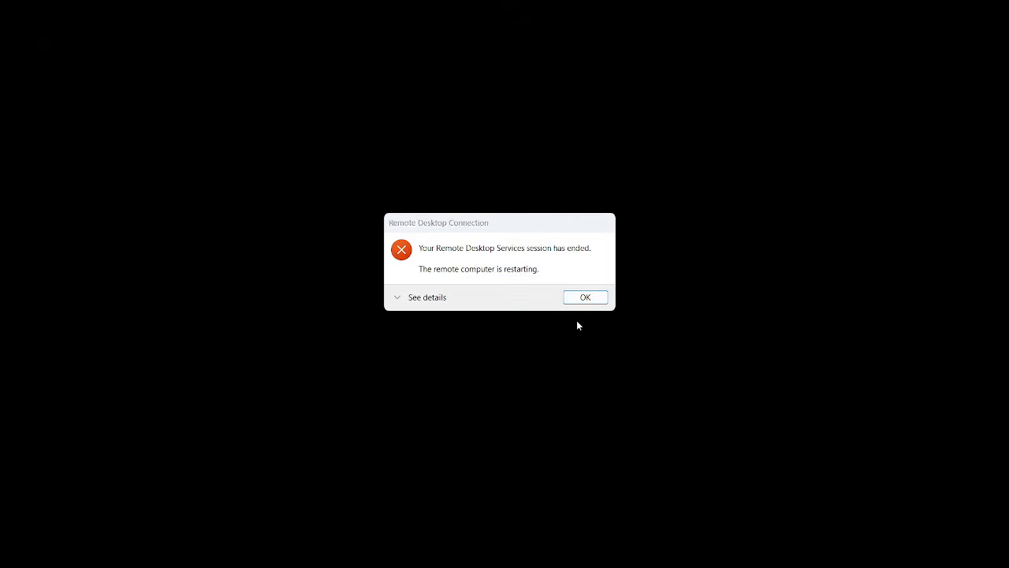
pyautogui.click(582, 295)
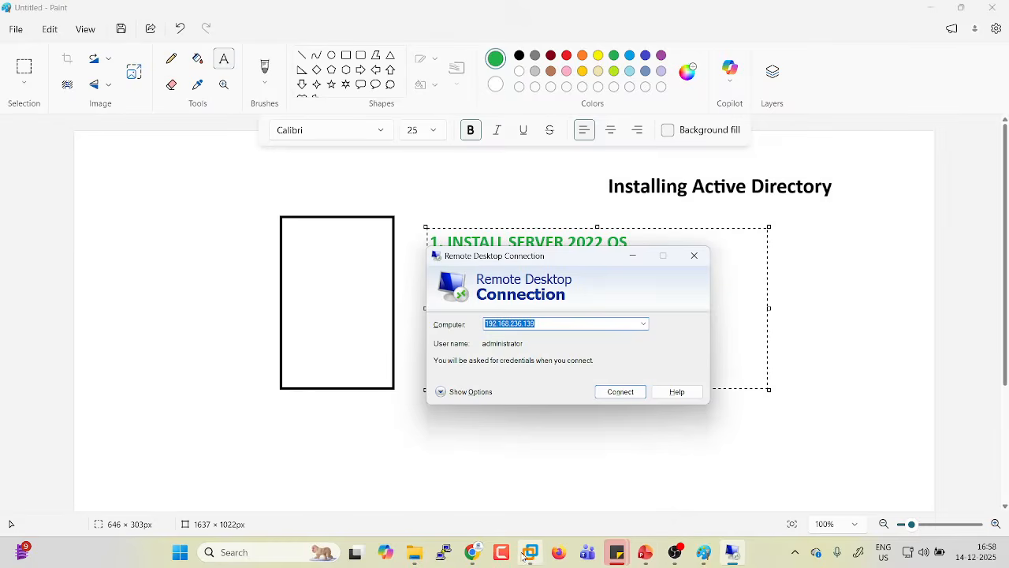
pyautogui.moveTo(530, 551)
pyautogui.click(569, 494)
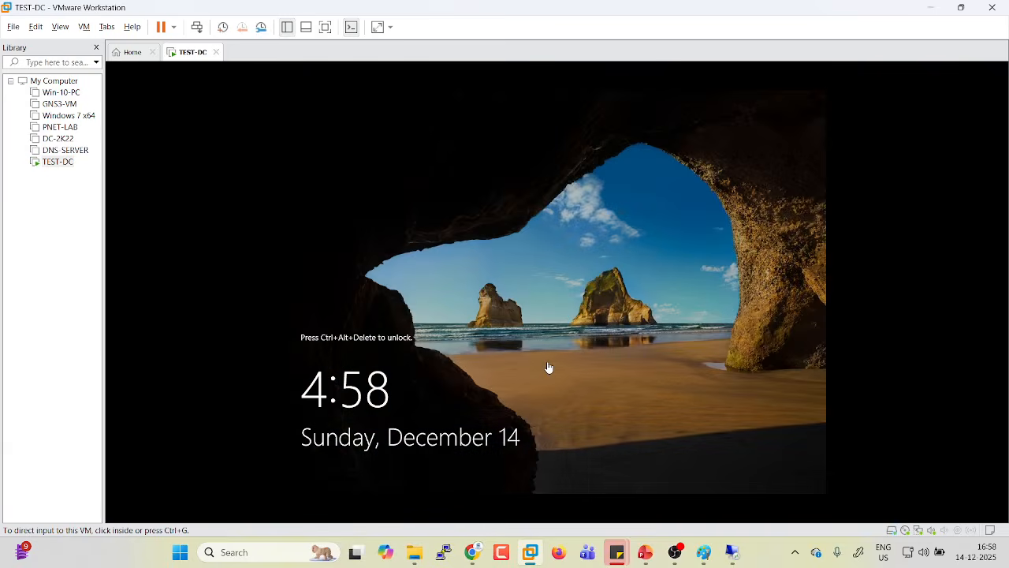
# Launch mstsc, connect to 192.168.236.139 with the administrator password, and accept the certificate.
pyautogui.press('super+r')
pyautogui.write('mstsc')
pyautogui.press('Return')
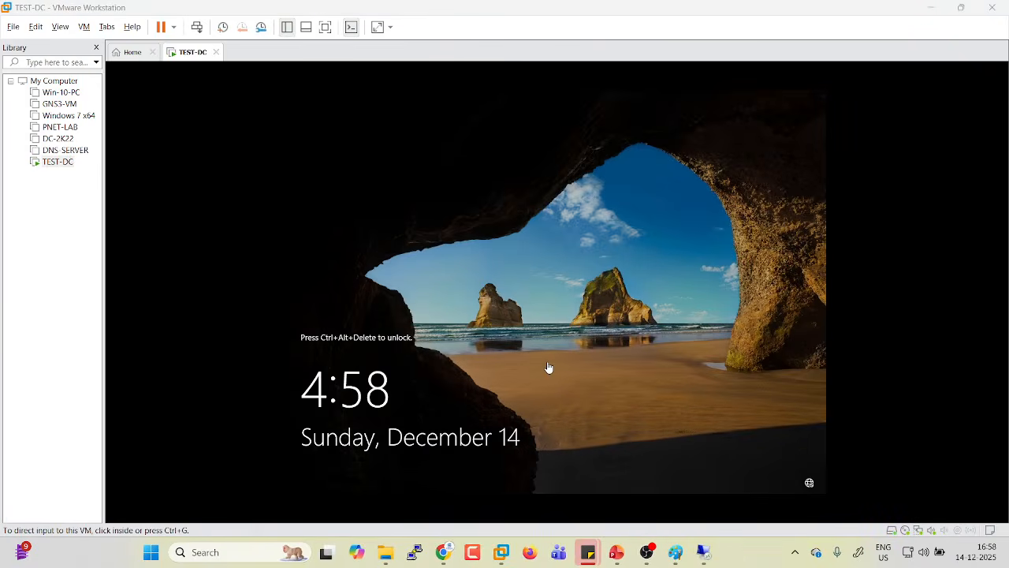
pyautogui.write('192.168.23')
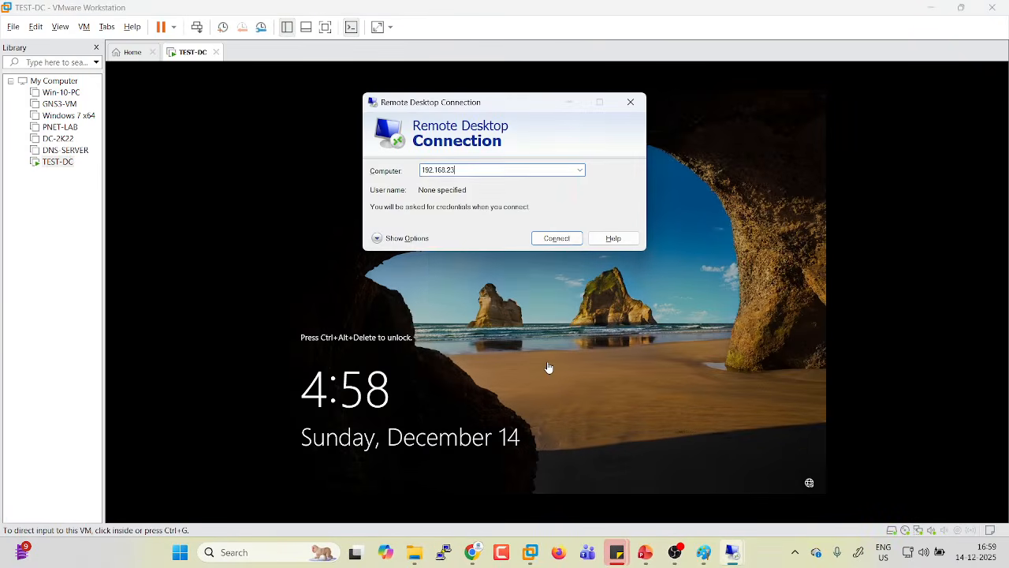
pyautogui.write('6.1369')
pyautogui.press('Return')
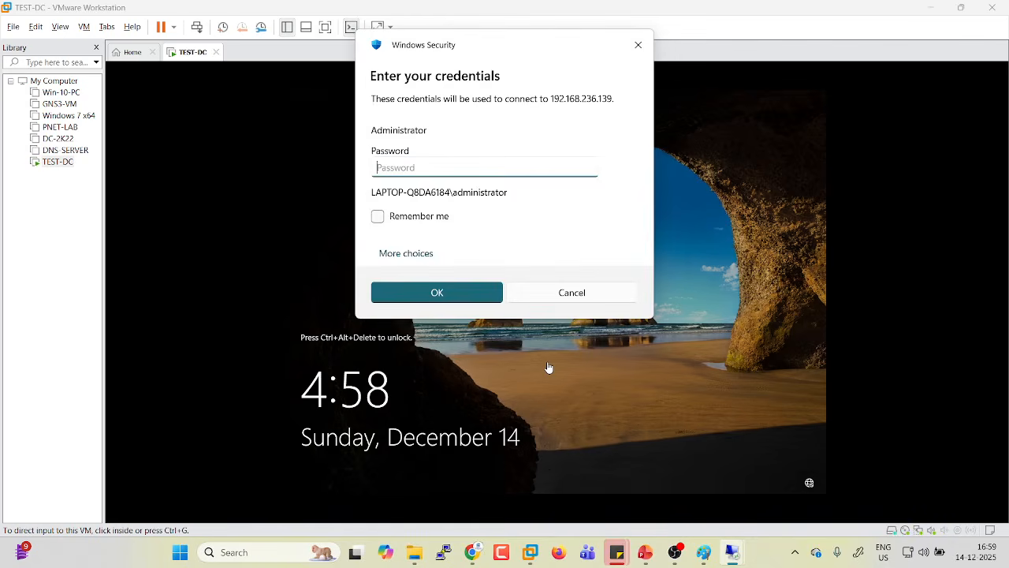
pyautogui.write('••••••')
pyautogui.hotkey('ctrl', 'a')
pyautogui.write('••••••••••')
pyautogui.press('Return')
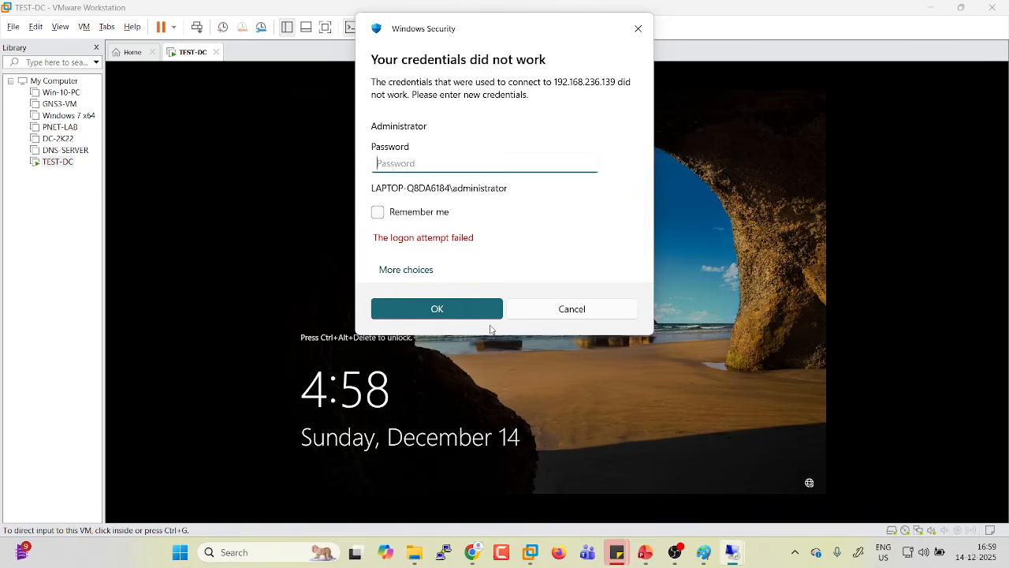
pyautogui.write('••••••••••')
pyautogui.press('Return')
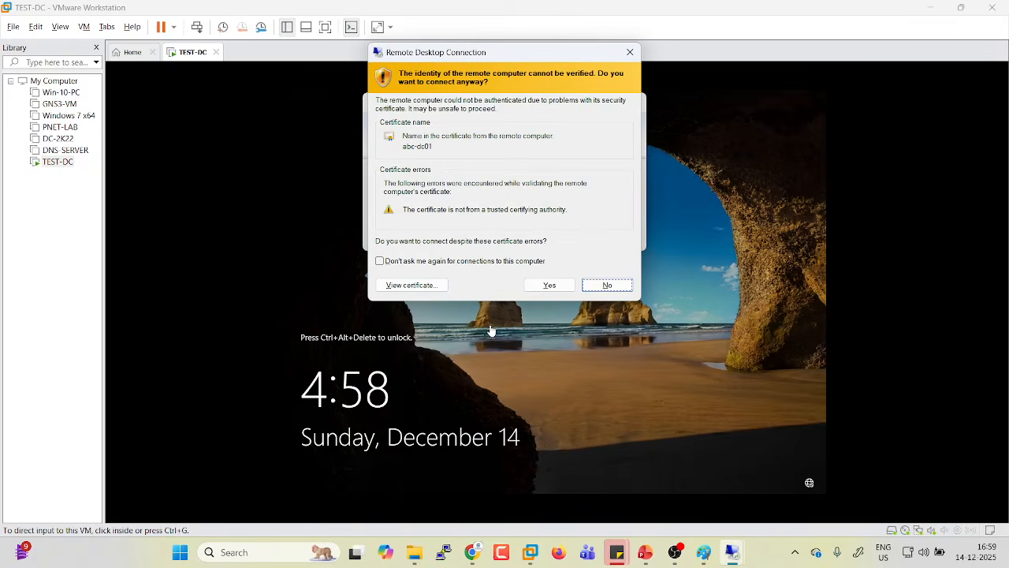
pyautogui.click(548, 285)
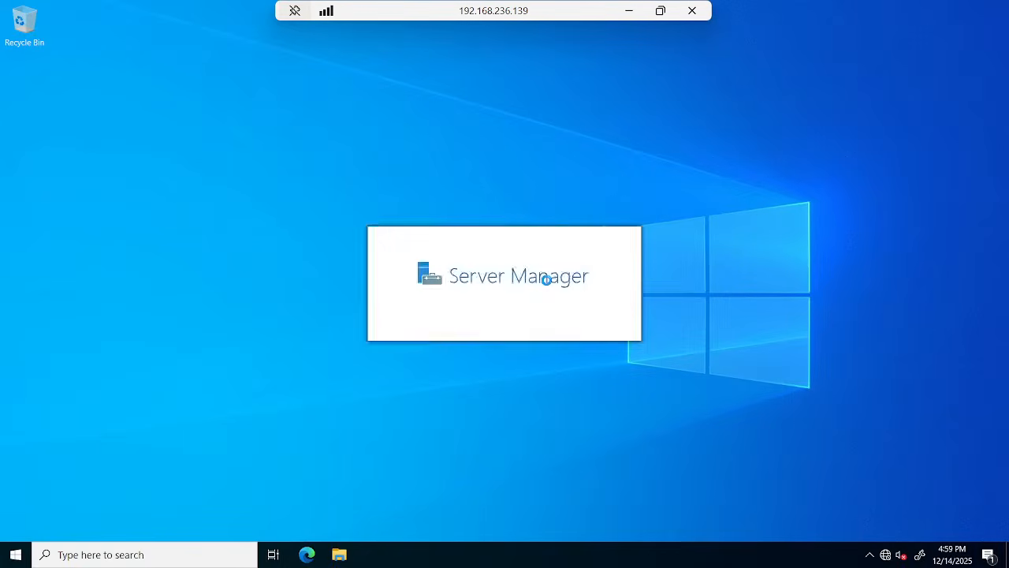
# Open a command prompt from Win+R and run hostname.
pyautogui.press('super+r')
pyautogui.press('Return')
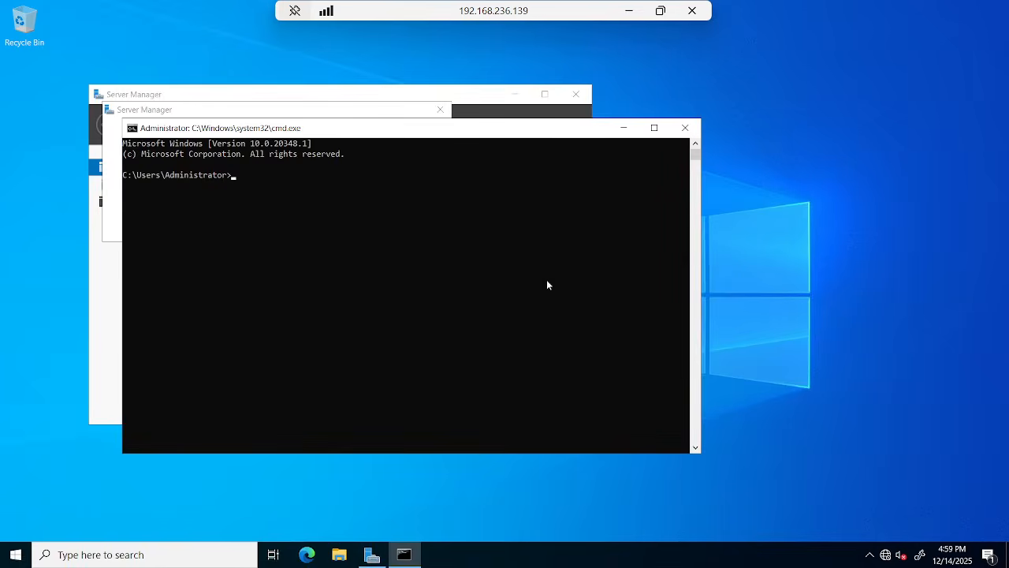
pyautogui.write('hostname')
pyautogui.press('Return')
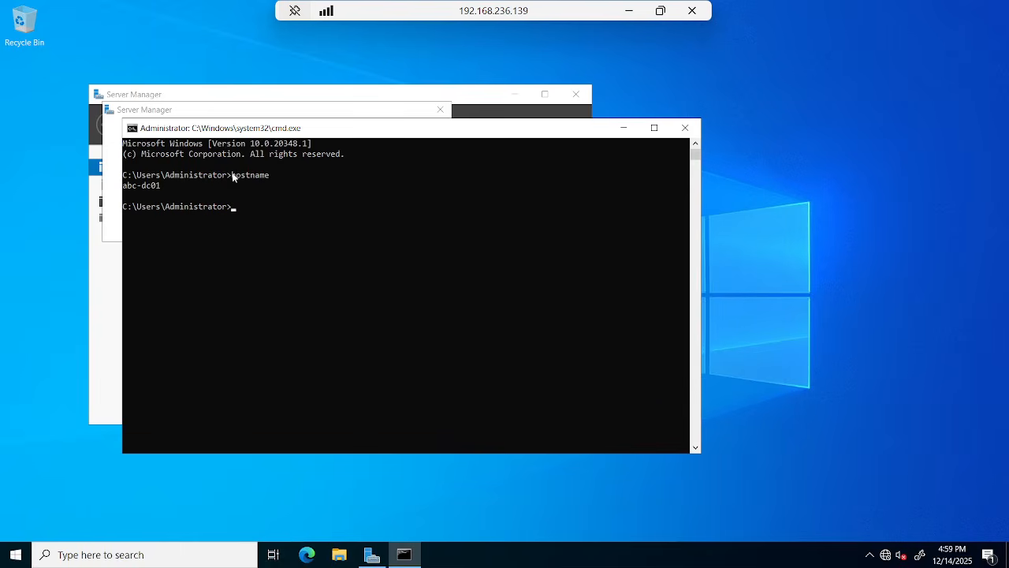
# Set the console font size to 28, highlight the abc-dc01 output, and minimize the remote session.
pyautogui.moveTo(232, 175); pyautogui.dragTo(276, 177)
pyautogui.rightClick(300, 133)
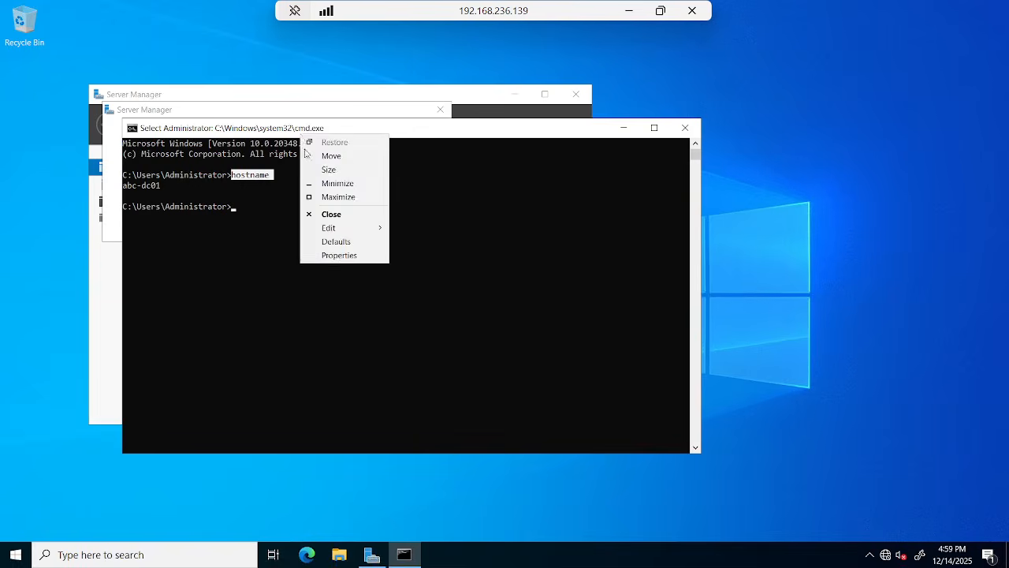
pyautogui.click(339, 255)
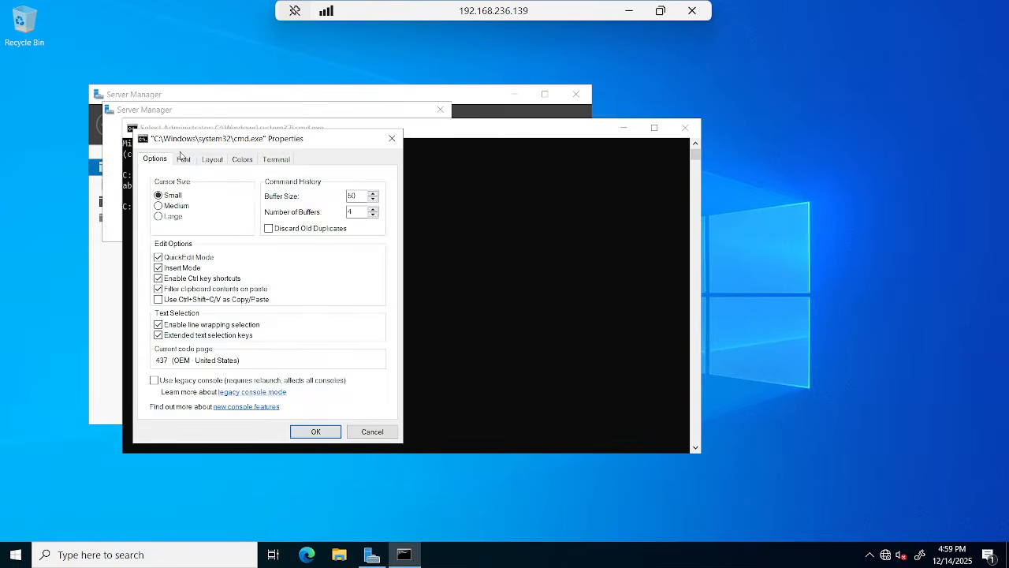
pyautogui.click(161, 236)
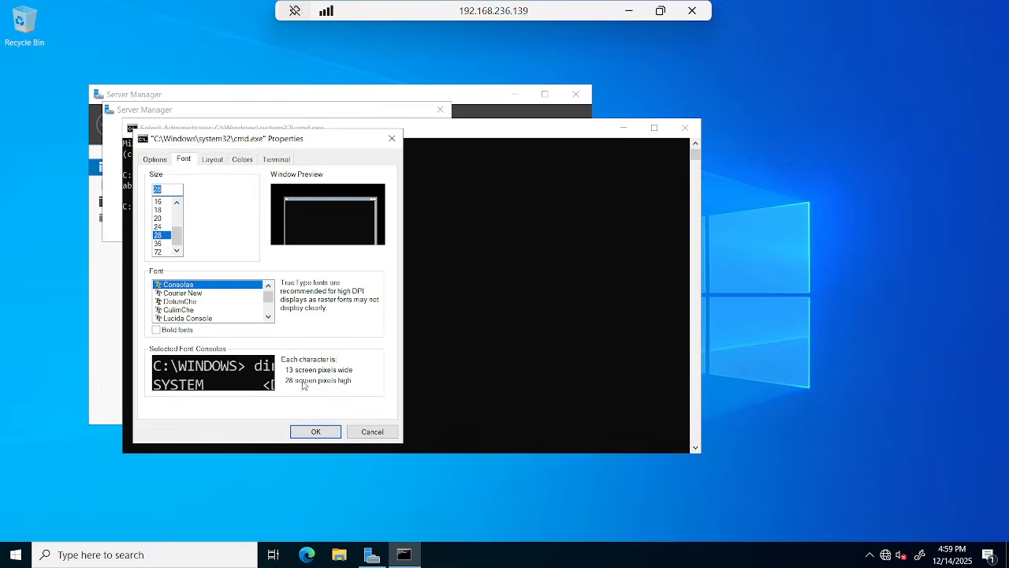
pyautogui.click(314, 432)
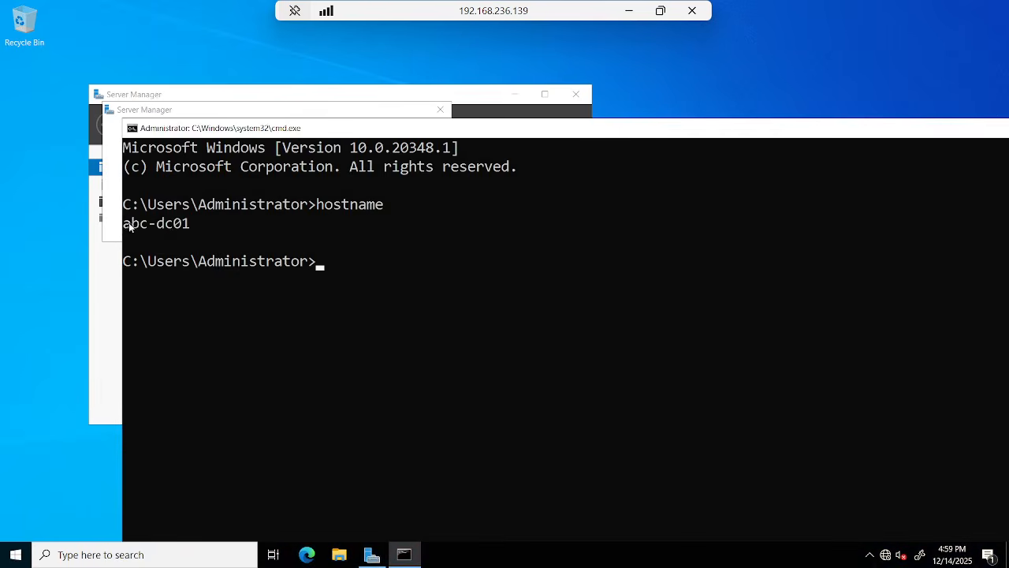
pyautogui.moveTo(124, 224); pyautogui.dragTo(189, 230)
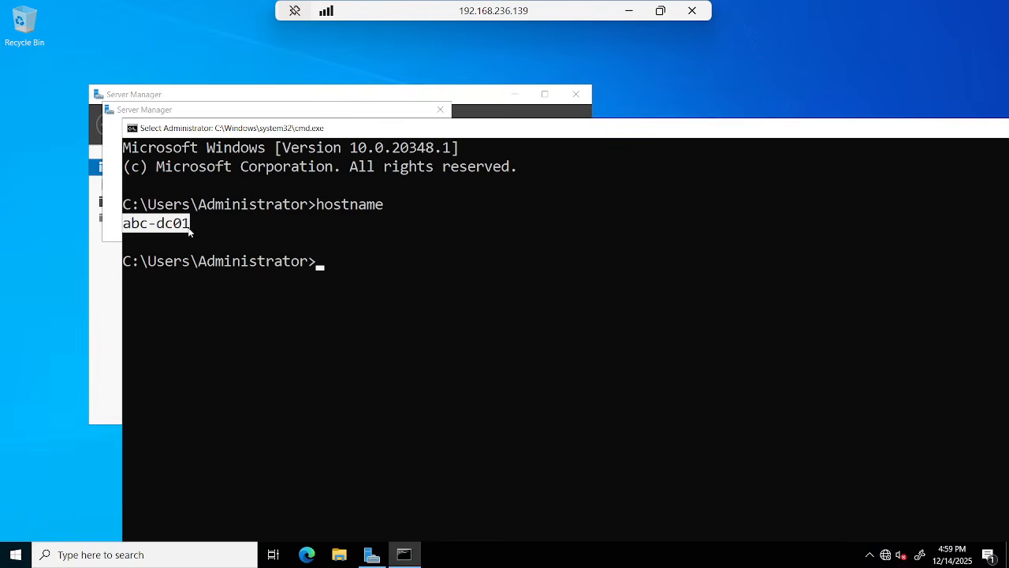
pyautogui.moveTo(148, 229); pyautogui.dragTo(187, 230)
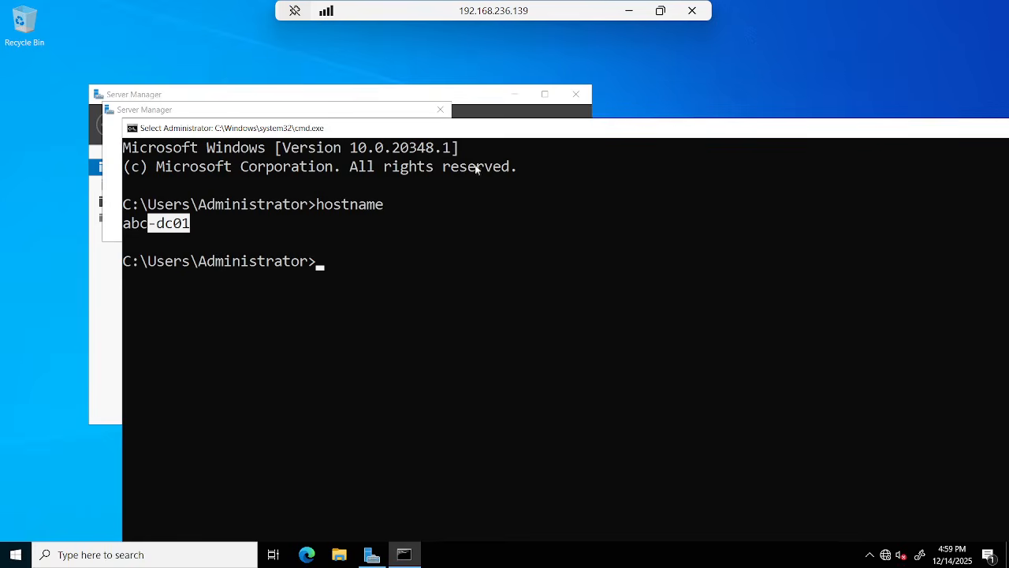
pyautogui.moveTo(691, 134); pyautogui.dragTo(602, 128)
pyautogui.click(629, 11)
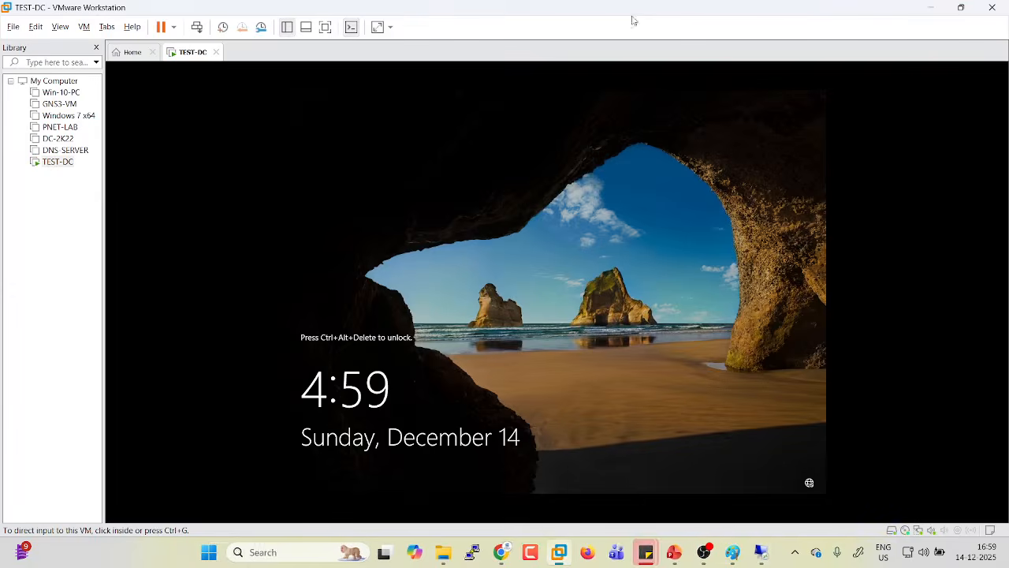
# Append '-- 192.168.236.139' to line 3 'IP Address Configuration' in the Paint checklist.
pyautogui.moveTo(702, 552)
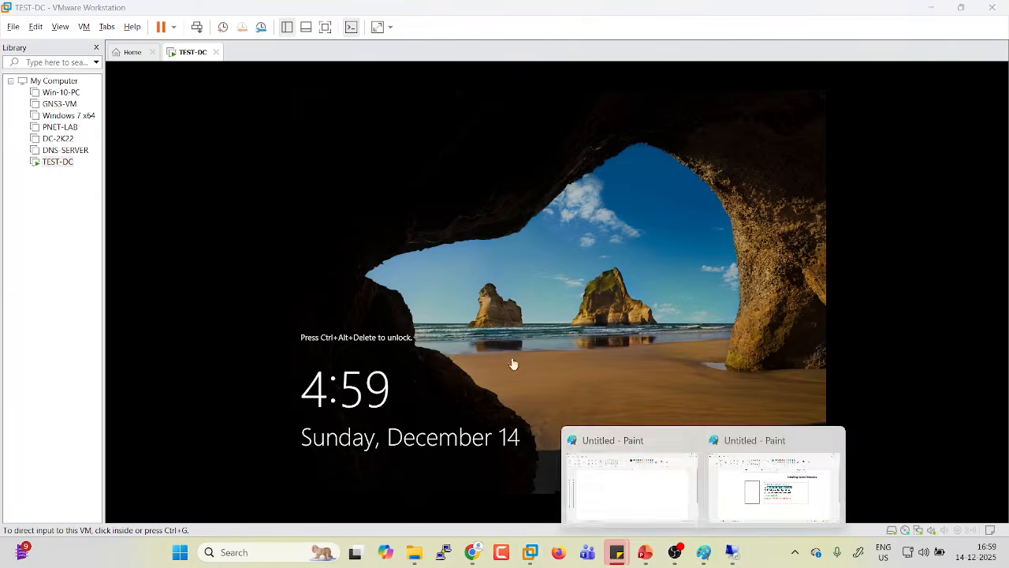
pyautogui.click(725, 473)
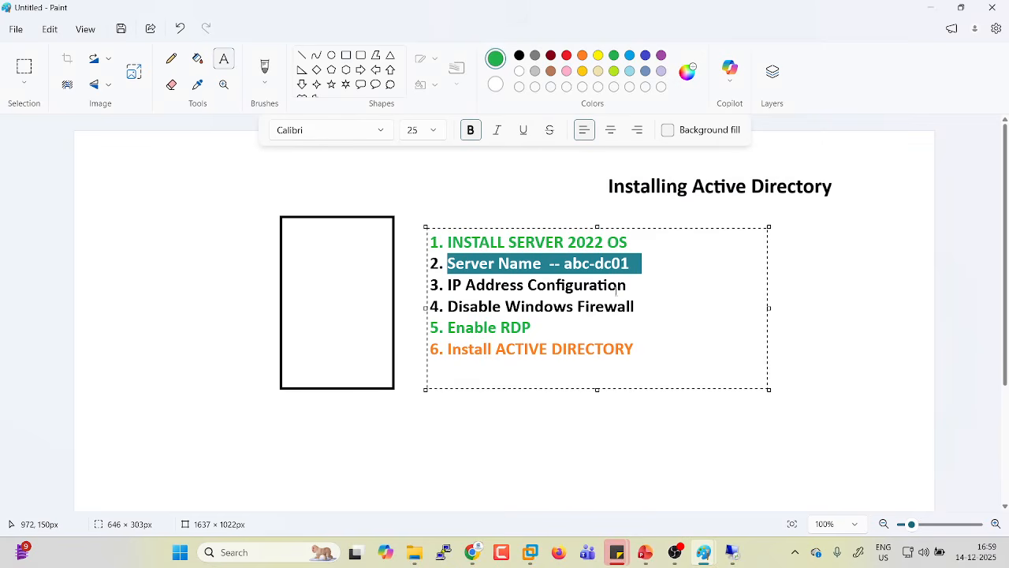
pyautogui.moveTo(616, 290); pyautogui.dragTo(427, 292)
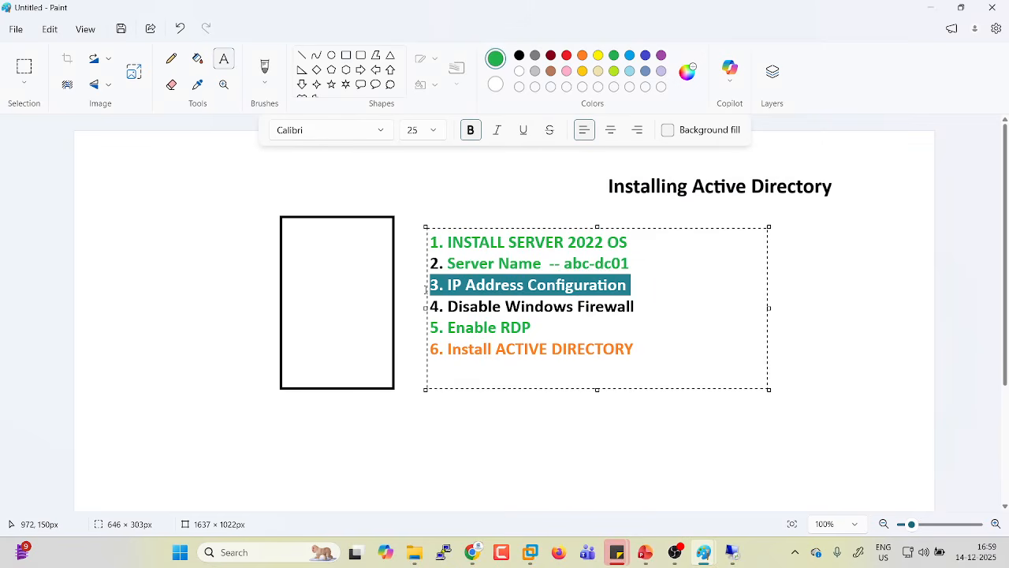
pyautogui.click(640, 290)
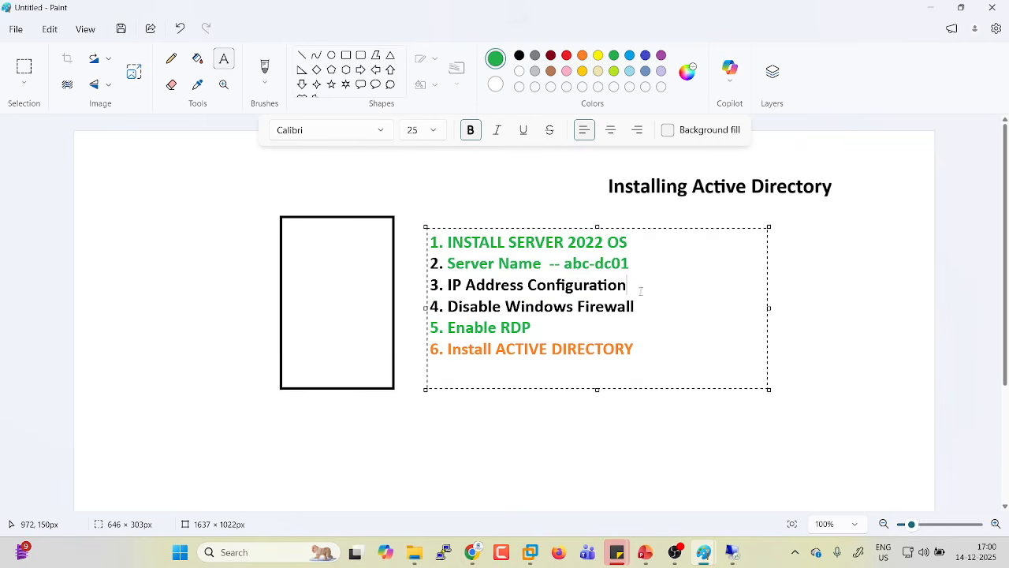
pyautogui.write('--')
pyautogui.moveTo(769, 309); pyautogui.dragTo(924, 309)
pyautogui.write('192.168.2')
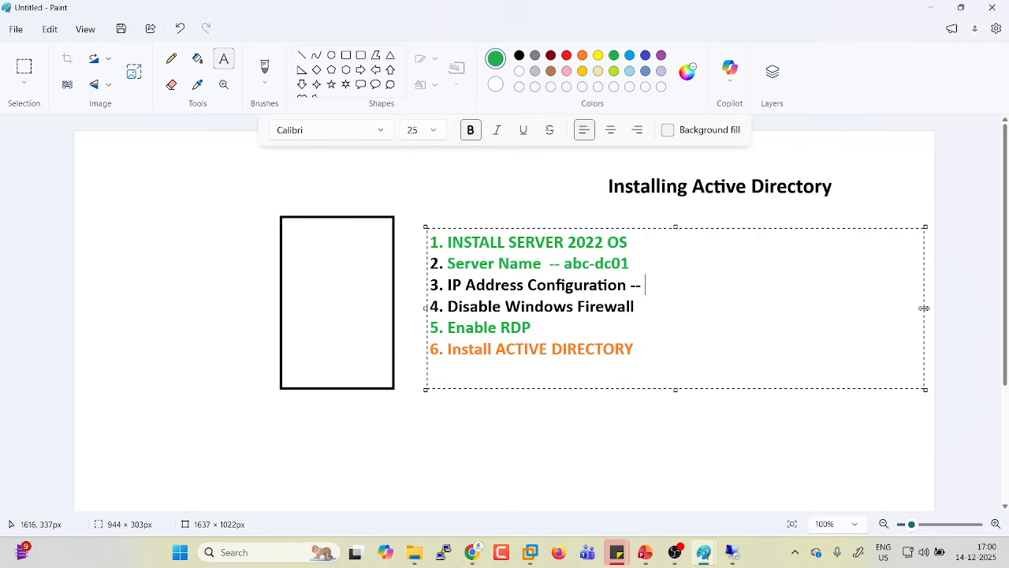
pyautogui.write('36')
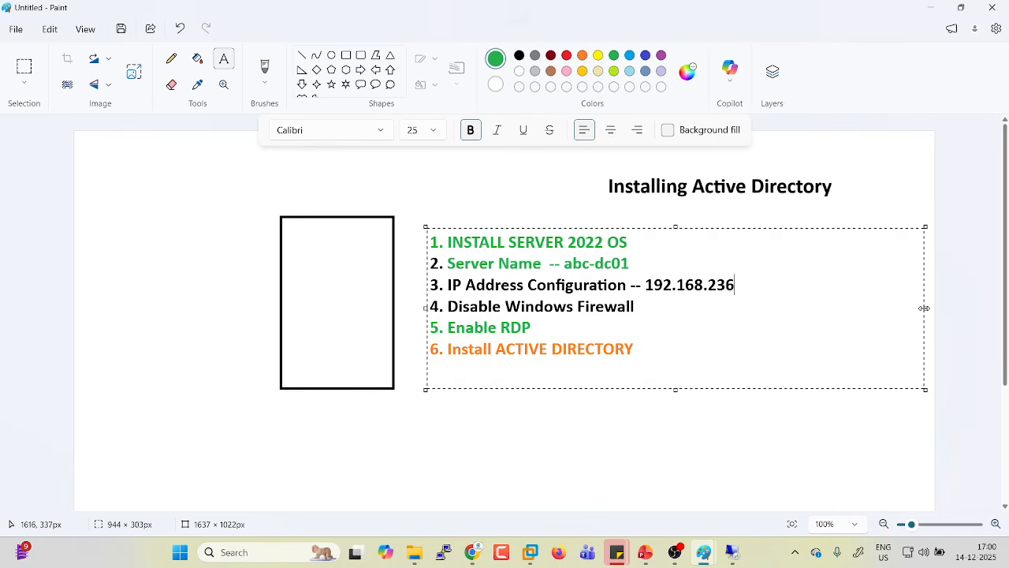
pyautogui.write('.139')
# Change the address's last octet to 211, select the line, and return to the remote session.
pyautogui.press('BackSpace')
pyautogui.press('BackSpace')
pyautogui.press('BackSpace')
pyautogui.moveTo(644, 285); pyautogui.dragTo(738, 288)
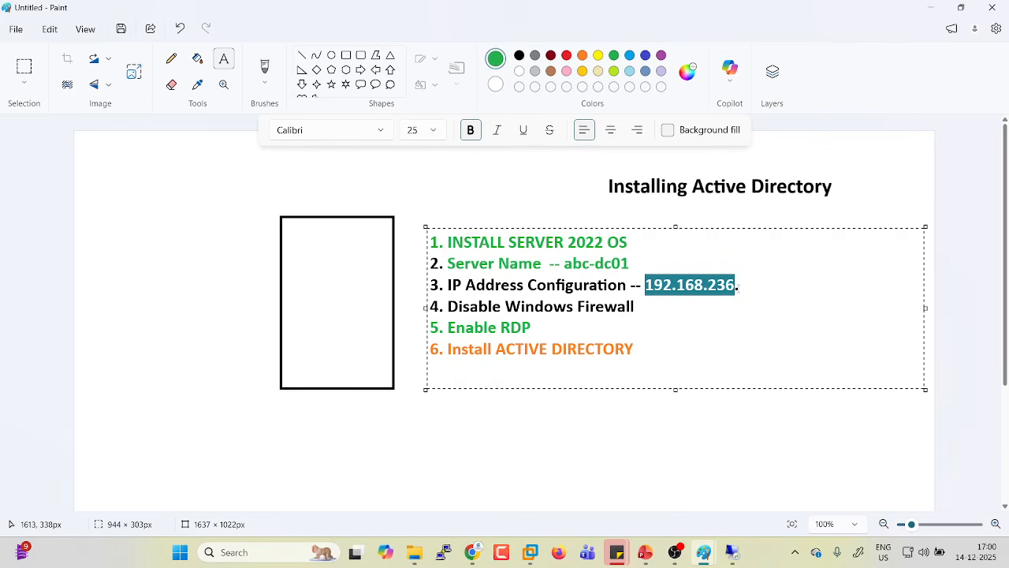
pyautogui.click(741, 289)
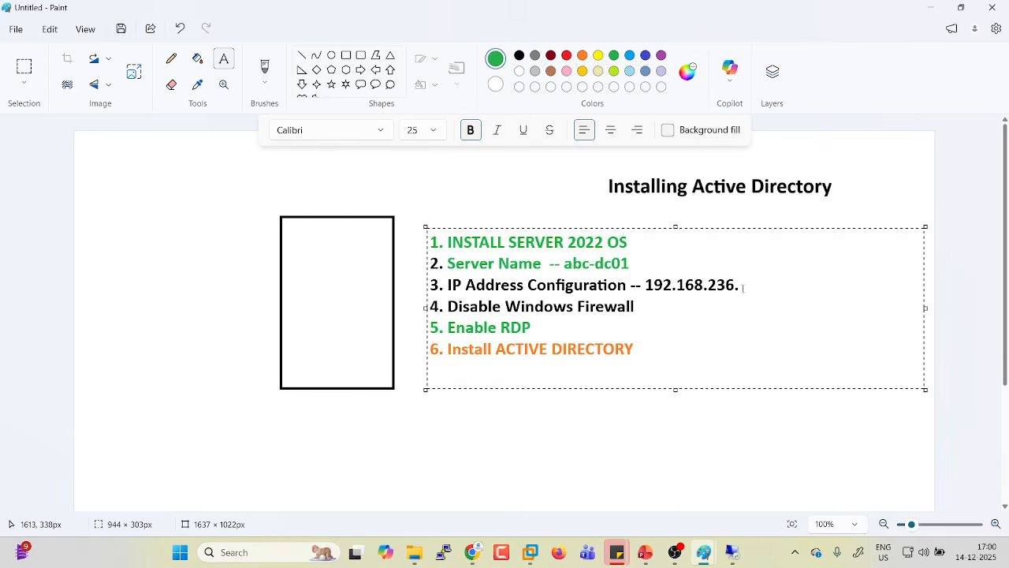
pyautogui.write('211')
pyautogui.moveTo(739, 285); pyautogui.dragTo(776, 288)
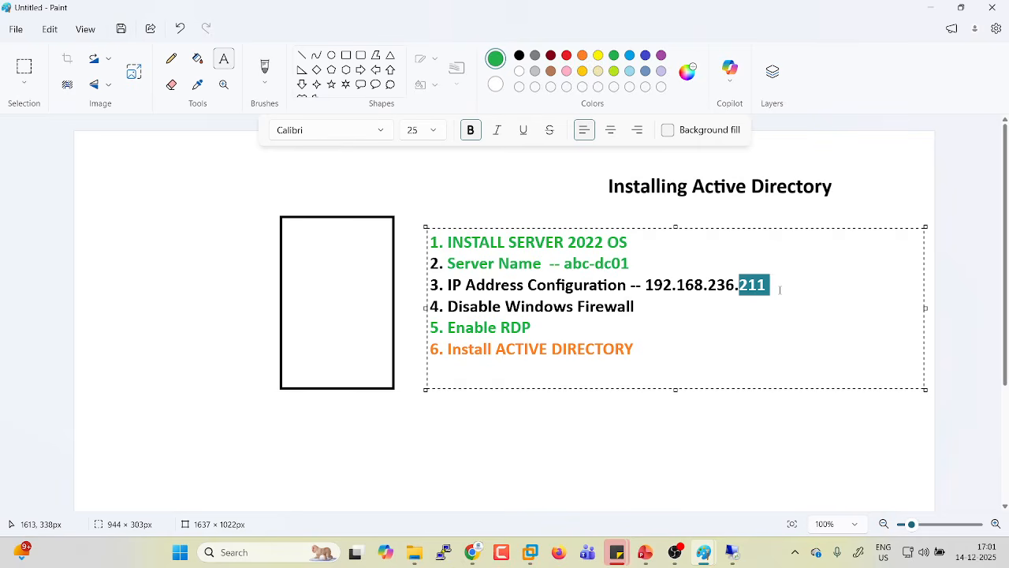
pyautogui.write('139')
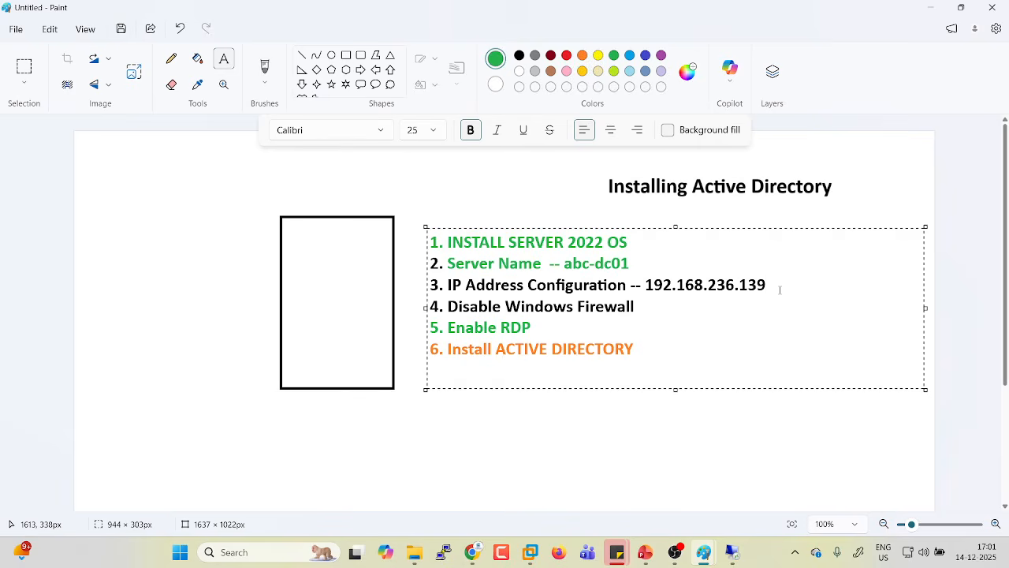
pyautogui.hotkey('shift', 'Left')
pyautogui.hotkey('shift', 'Left')
pyautogui.hotkey('shift', 'Left')
pyautogui.write('211')
pyautogui.hotkey('ctrl', 'shift', 'Left')
pyautogui.hotkey('ctrl', 'shift', 'Left')
pyautogui.hotkey('ctrl', 'shift', 'Left')
pyautogui.hotkey('ctrl', 'shift', 'Left')
pyautogui.hotkey('ctrl', 'shift', 'Left')
pyautogui.hotkey('ctrl', 'shift', 'Left')
pyautogui.hotkey('ctrl', 'shift', 'Left')
pyautogui.hotkey('ctrl', 'shift', 'Left')
pyautogui.hotkey('ctrl', 'shift', 'Left')
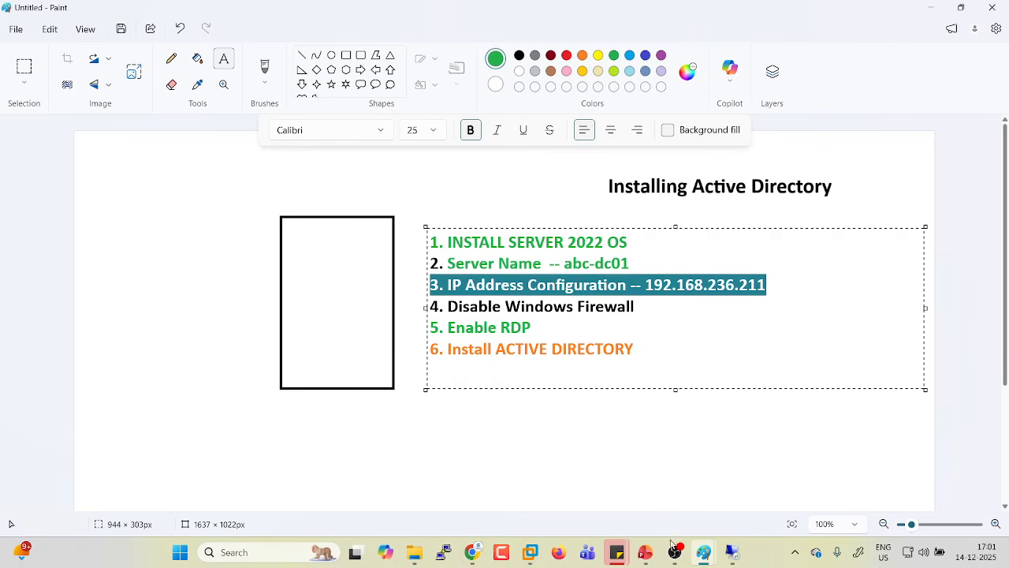
pyautogui.moveTo(732, 551)
pyautogui.click(767, 472)
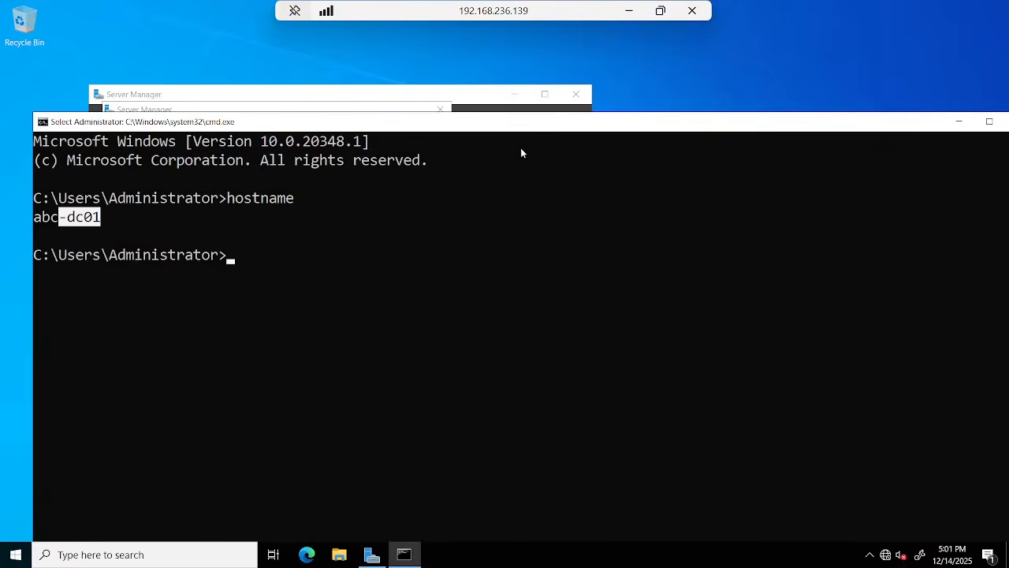
# Run ncpa.cpl from the command prompt to open Network Connections.
pyautogui.moveTo(526, 128); pyautogui.dragTo(589, 84)
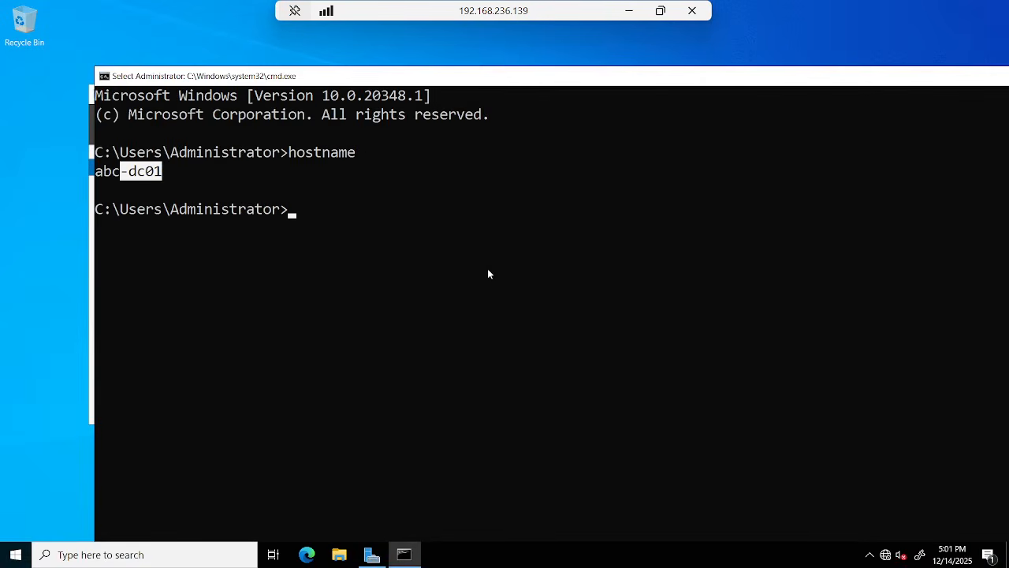
pyautogui.write('ncpa.cpl')
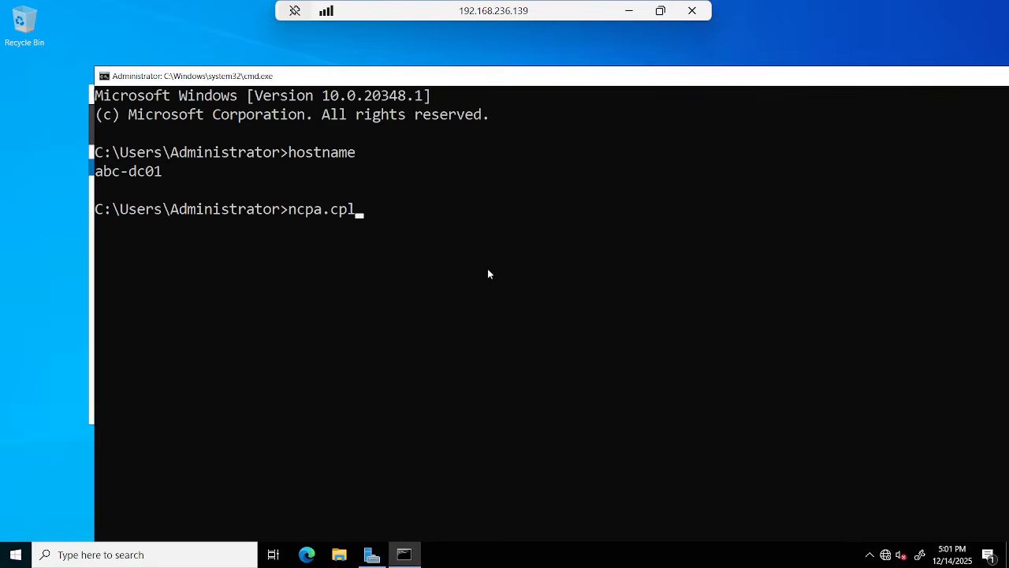
pyautogui.click(137, 554)
pyautogui.write('ncpalc')
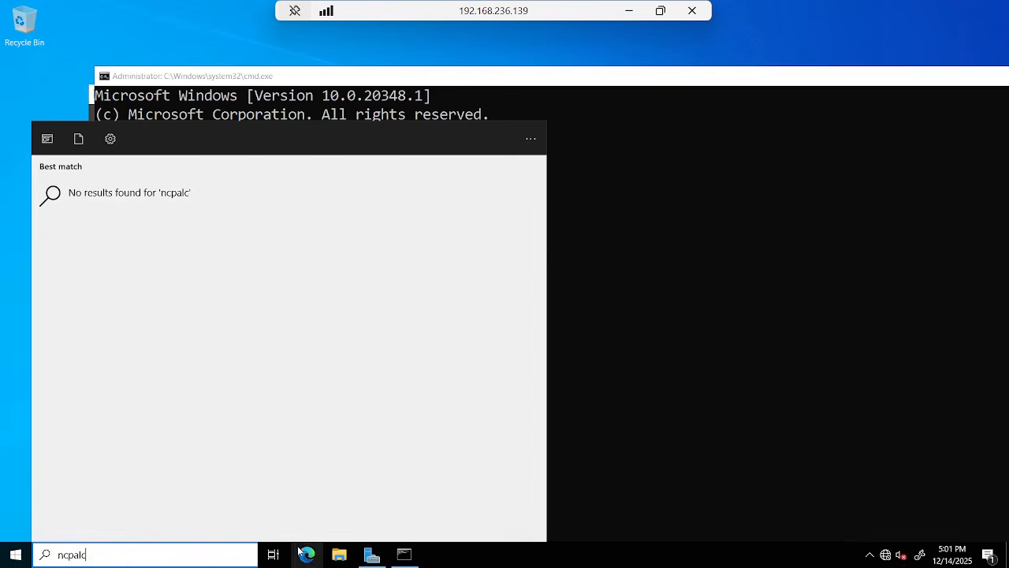
pyautogui.click(392, 228)
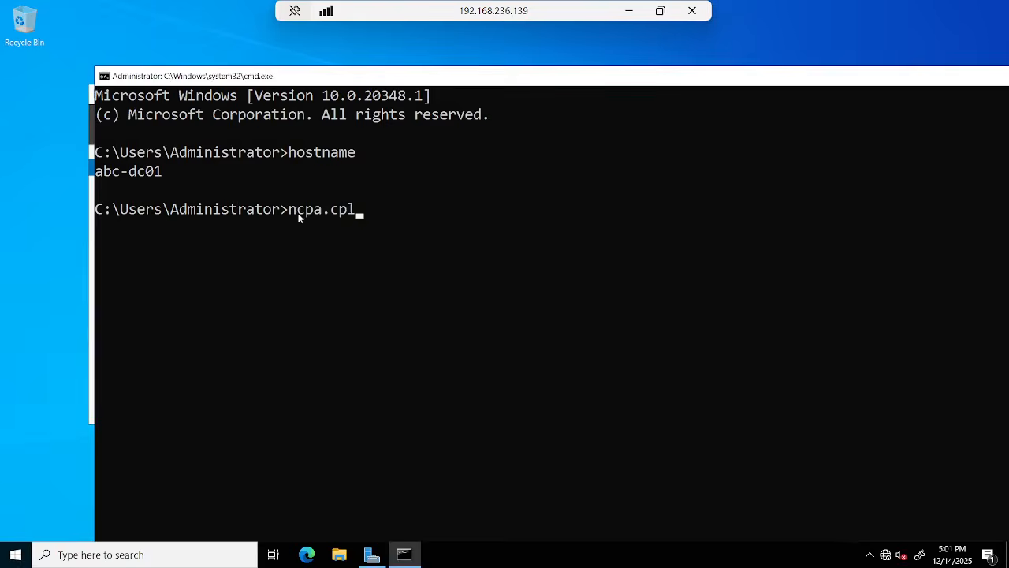
pyautogui.doubleClick(354, 210)
pyautogui.click(361, 212)
pyautogui.press('Escape')
pyautogui.press('Return')
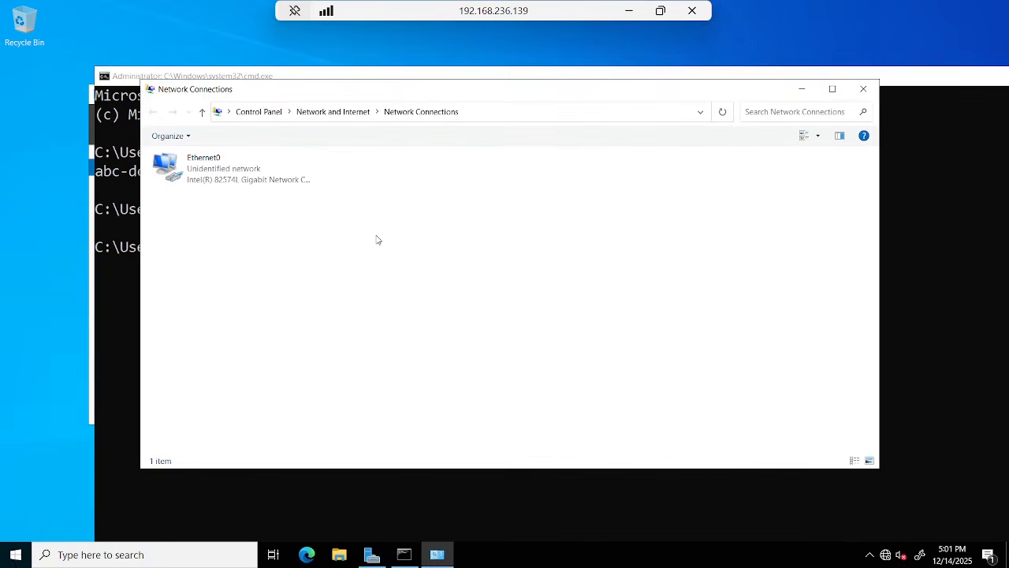
# Open the Ethernet0 adapter properties, then minimize the remote session back to Paint.
pyautogui.click(249, 179)
pyautogui.rightClick(248, 178)
pyautogui.click(300, 300)
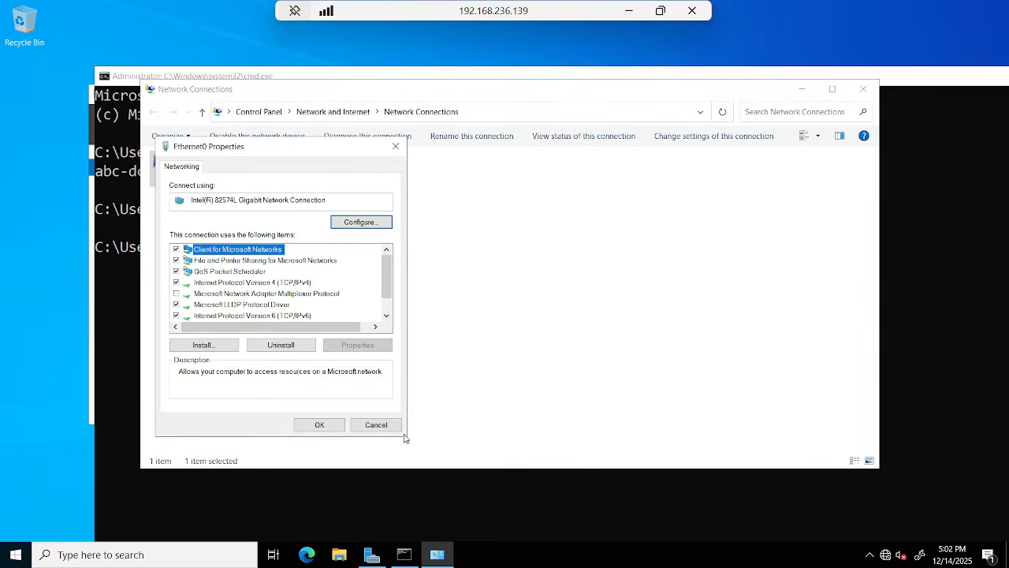
pyautogui.click(630, 11)
pyautogui.moveTo(452, 285); pyautogui.dragTo(717, 286)
# Add a red line 'make sure IPV6 should be disable' below step 3, then switch back to the remote session.
pyautogui.click(774, 282)
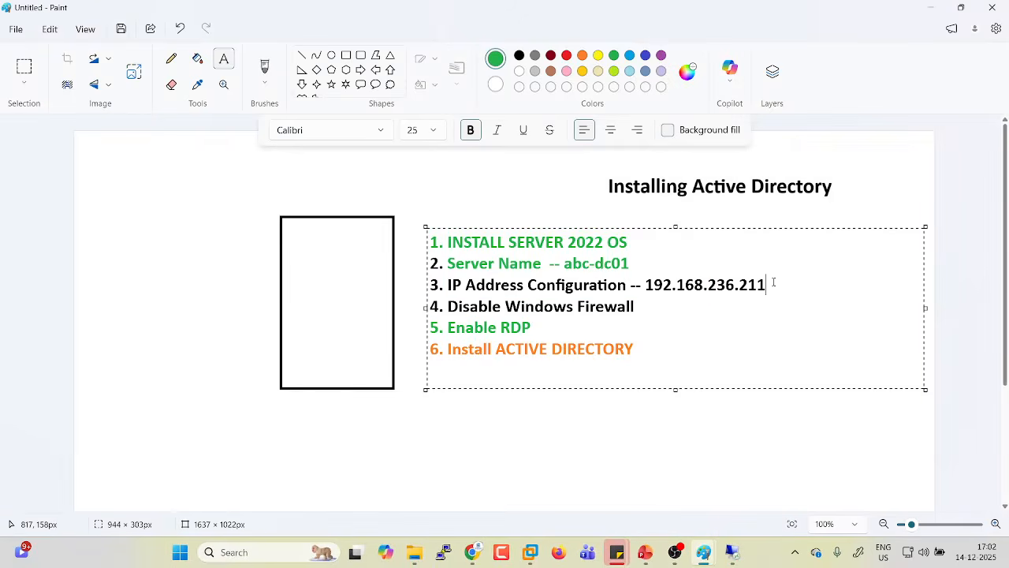
pyautogui.press('Return')
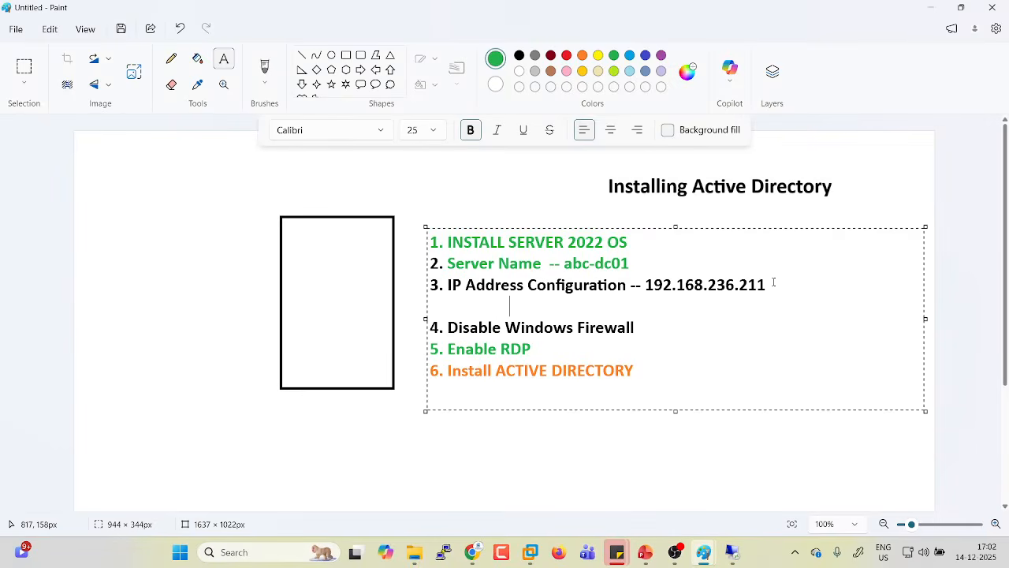
pyautogui.write('make sure IPV6')
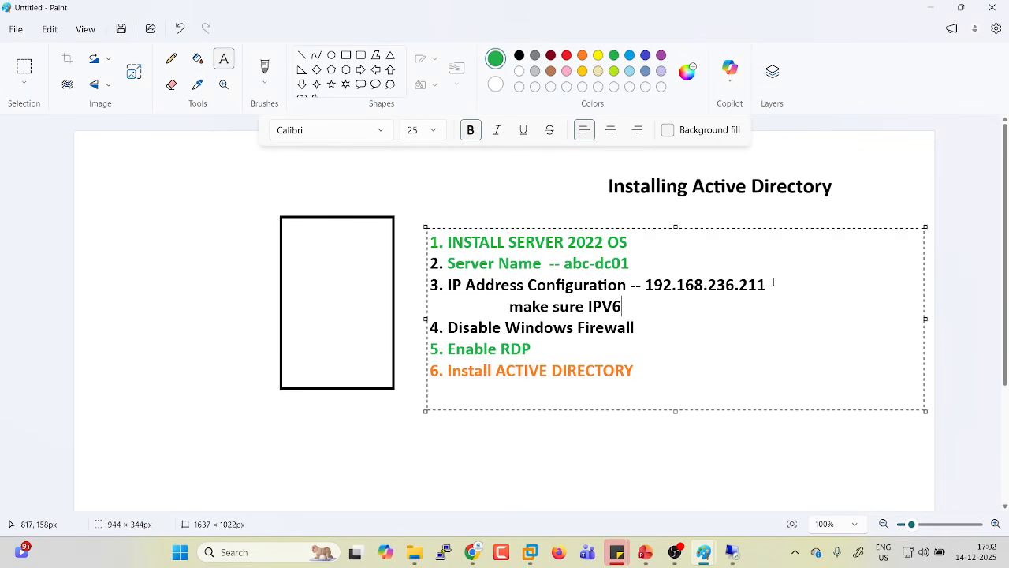
pyautogui.write(' should be di')
pyautogui.write('sabl')
pyautogui.press('BackSpace')
pyautogui.write('ble')
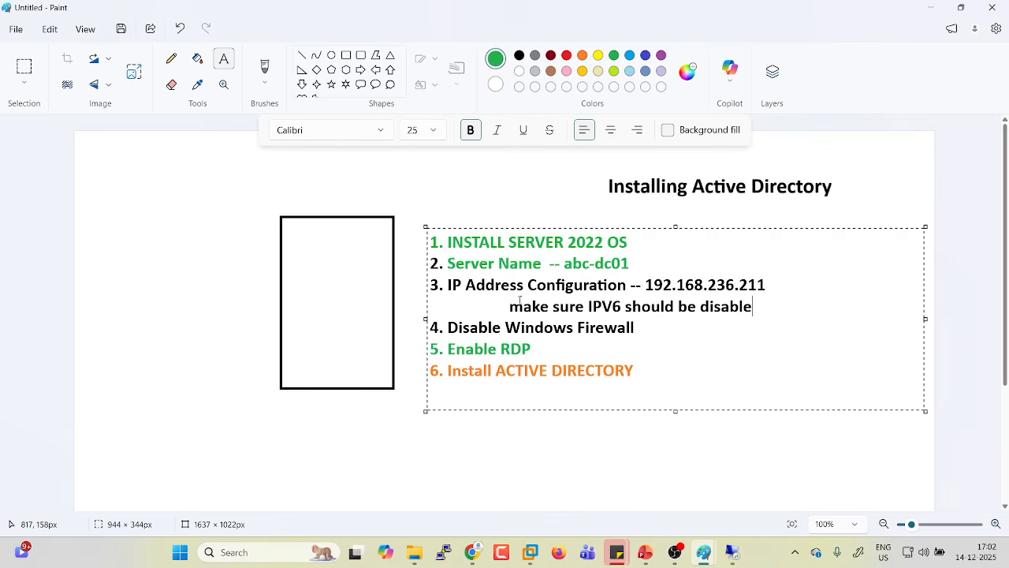
pyautogui.moveTo(513, 306); pyautogui.dragTo(763, 307)
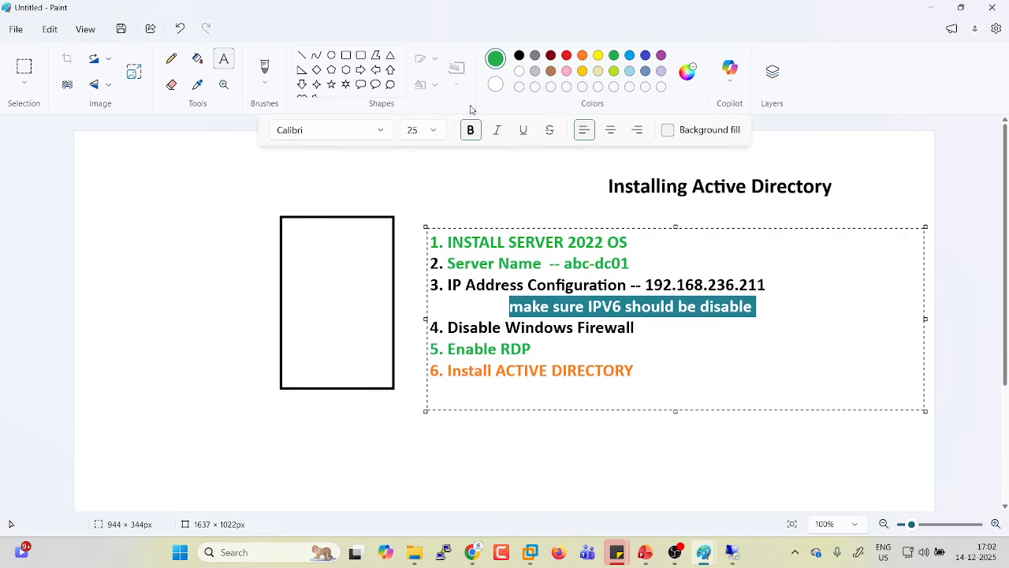
pyautogui.click(566, 54)
pyautogui.click(592, 306)
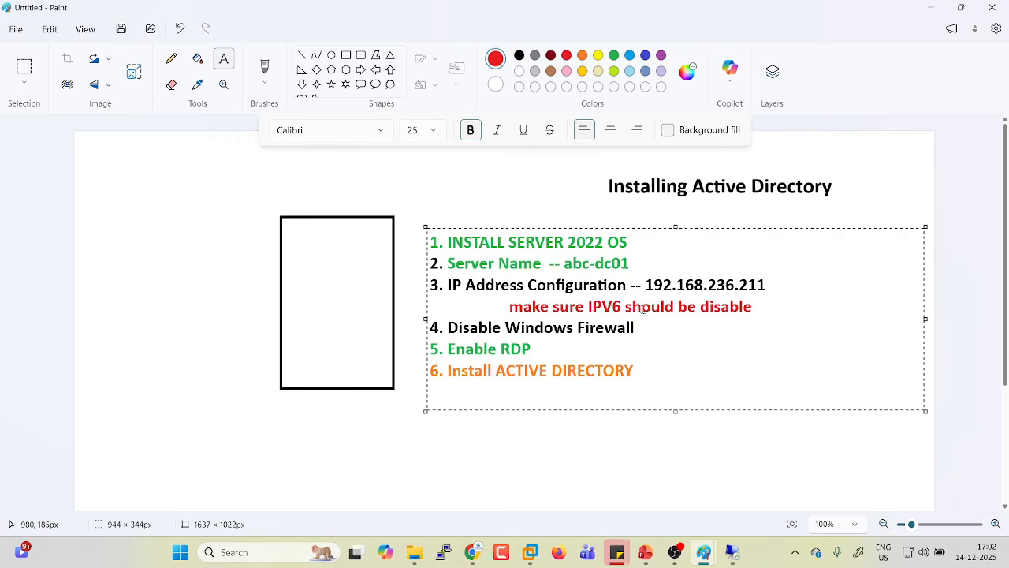
pyautogui.moveTo(753, 308); pyautogui.dragTo(501, 286)
pyautogui.hotkey('alt', 'Tab')
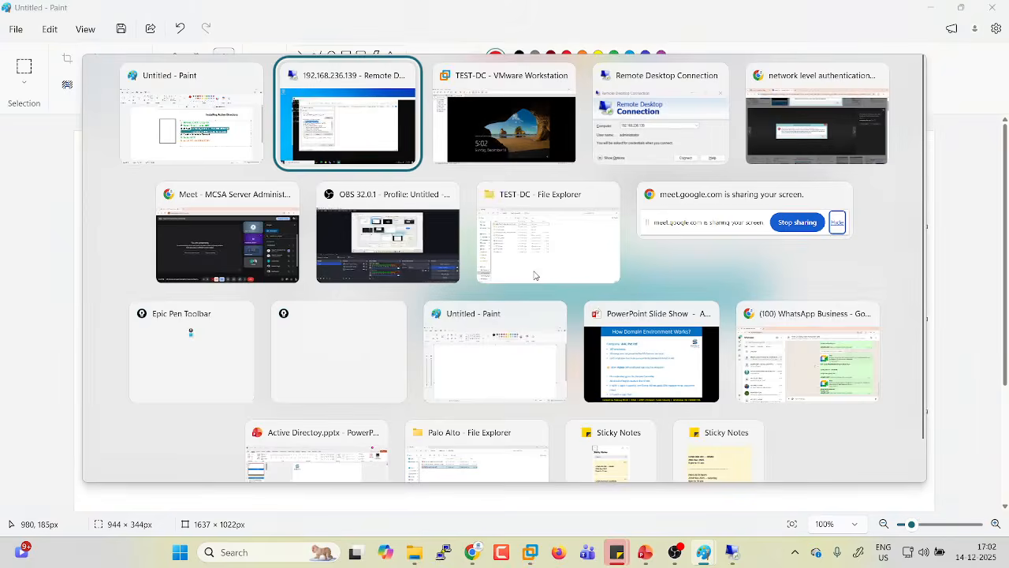
# On the remote server, disable TCP/IPv6 for the Ethernet0 adapter.
pyautogui.click(271, 315)
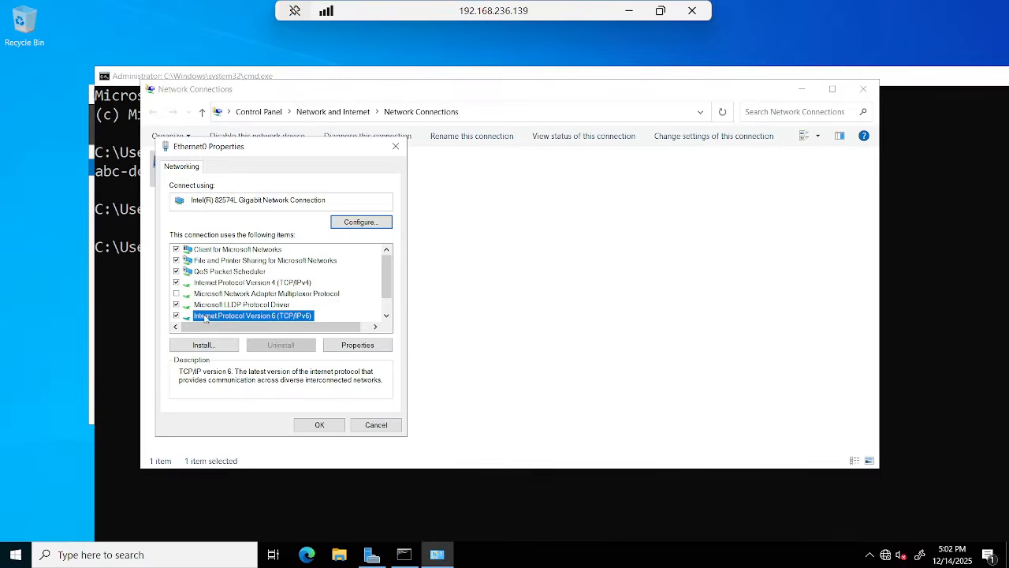
pyautogui.click(284, 286)
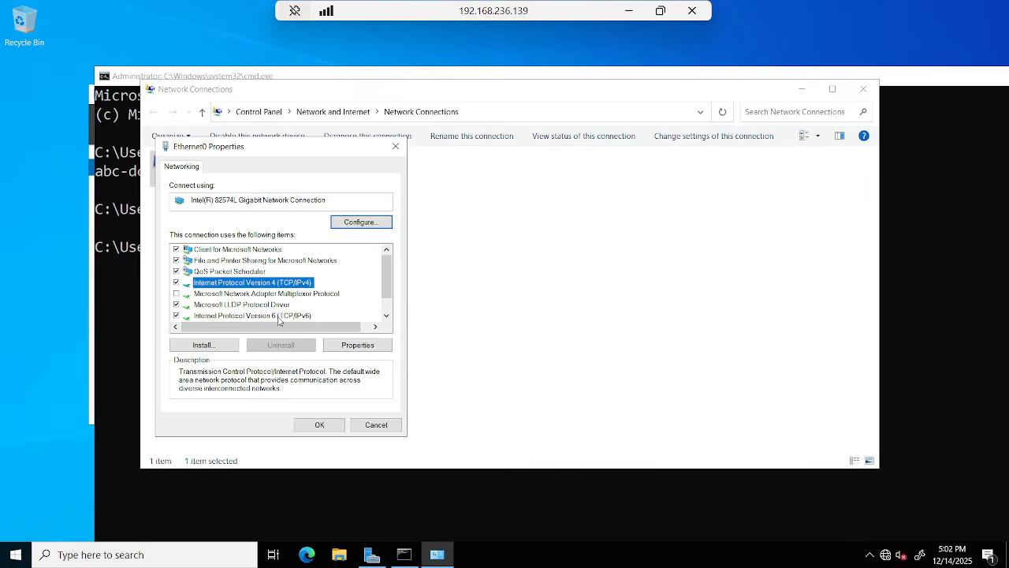
pyautogui.click(281, 317)
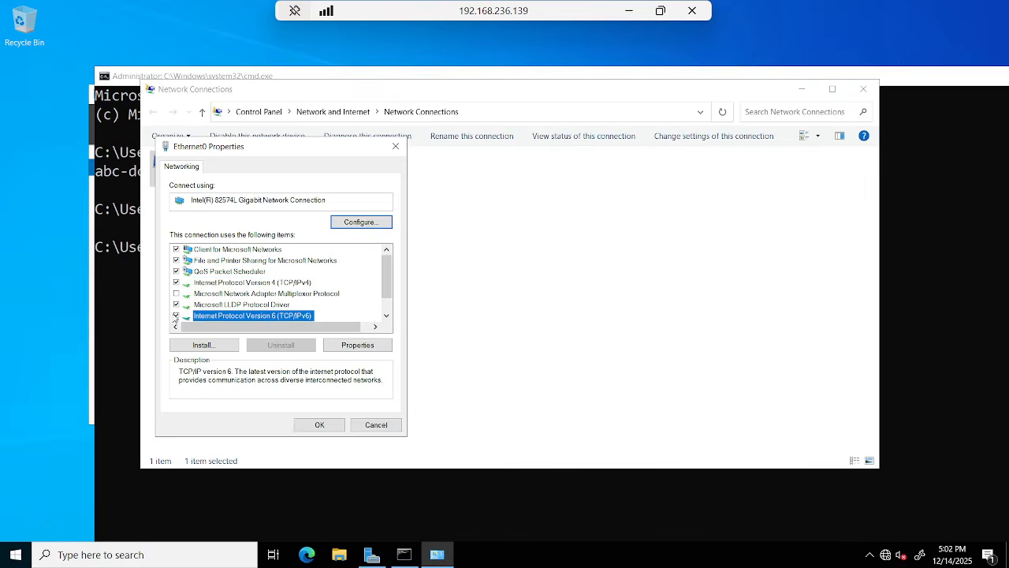
pyautogui.click(177, 315)
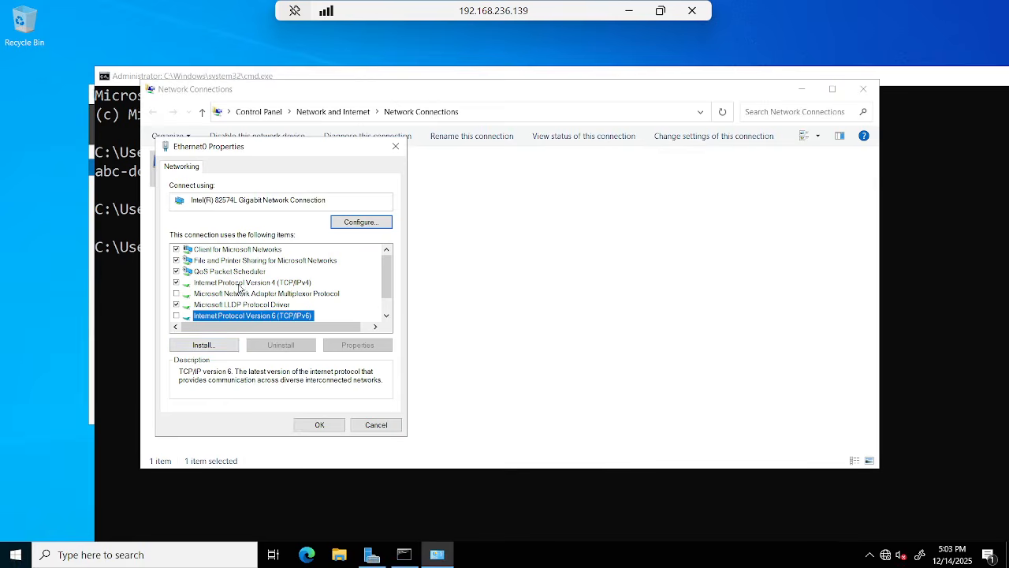
pyautogui.click(242, 284)
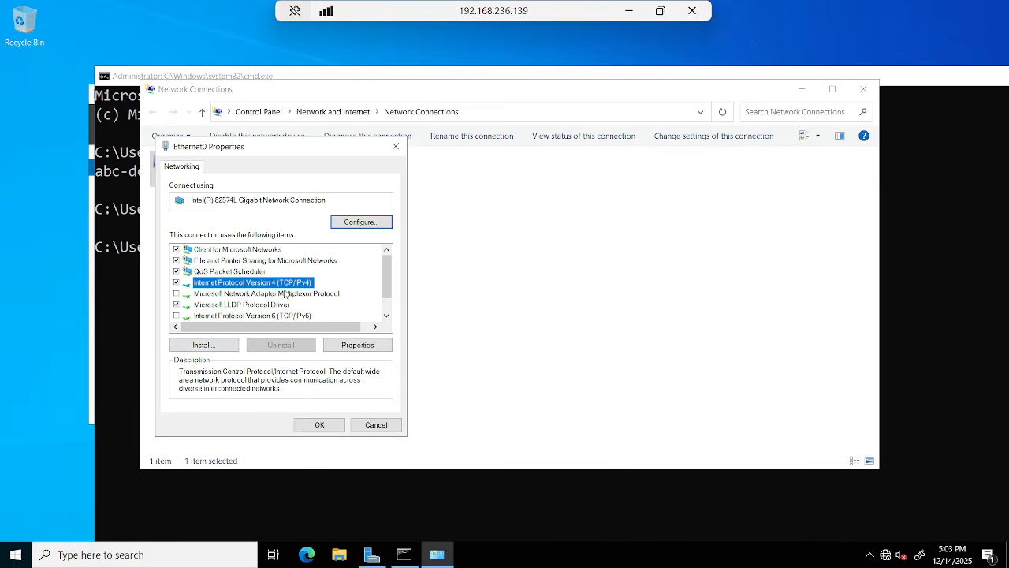
# Set static IPv4 192.168.236.211, mask 255.255.255.0, gateway 192.168.236.2.
pyautogui.click(344, 348)
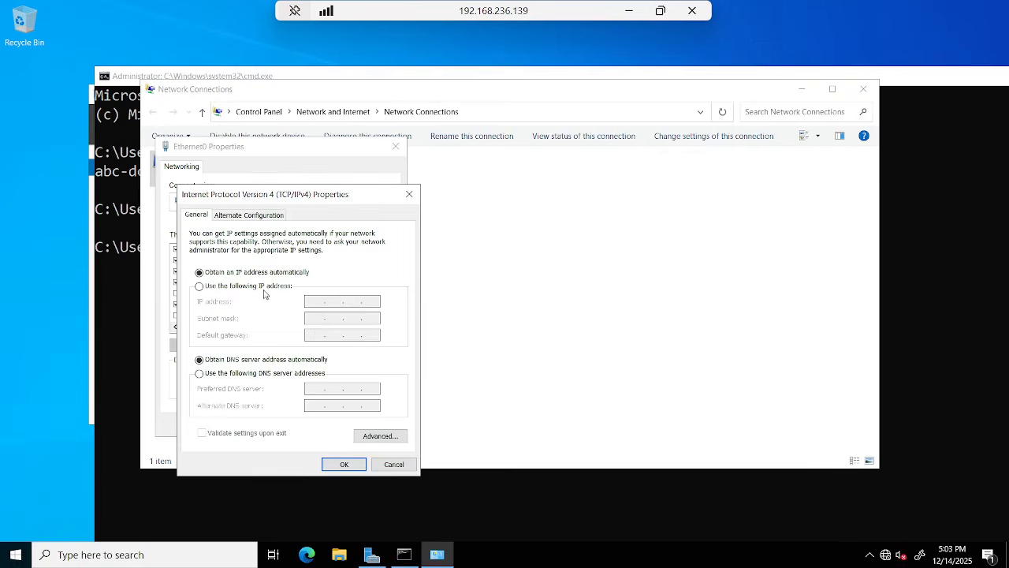
pyautogui.click(266, 287)
pyautogui.click(312, 306)
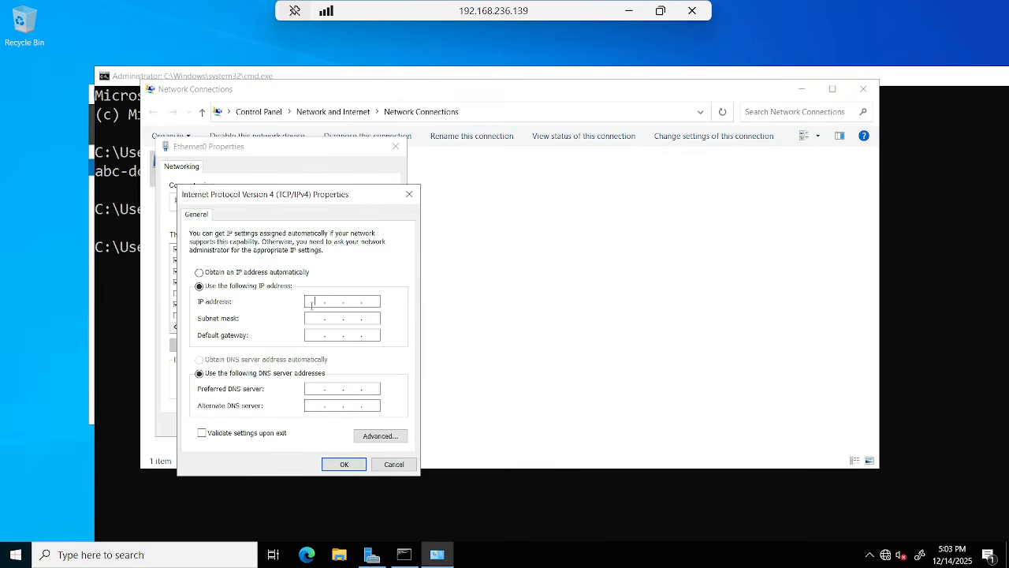
pyautogui.write('192.168.236.211')
pyautogui.click(308, 320)
pyautogui.click(316, 334)
pyautogui.write('192.2')
pyautogui.press('BackSpace')
pyautogui.write('168 . 236 . ')
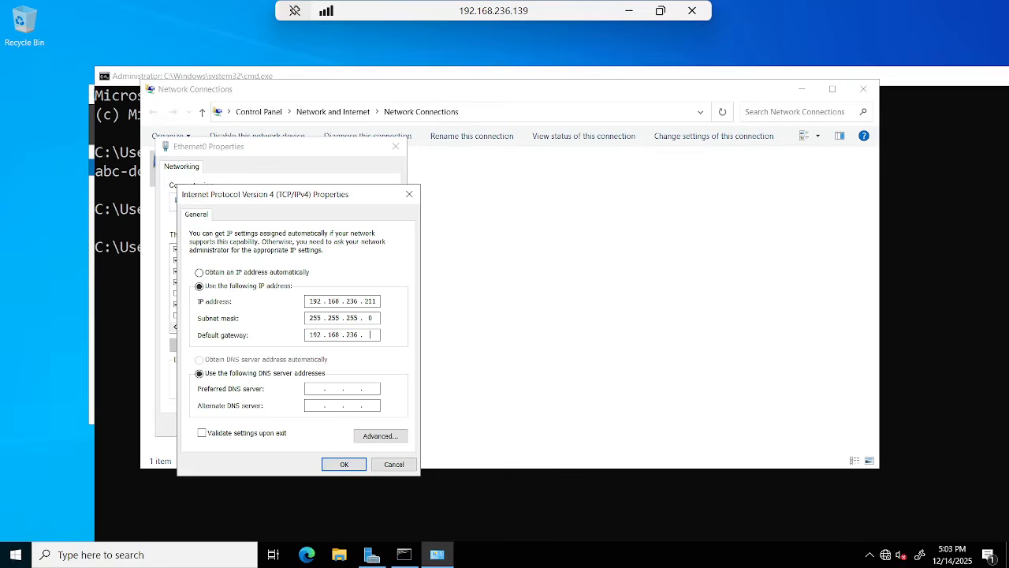
pyautogui.write('2')
# Check the address and gateway octets, then set preferred DNS 192.168.236.211.
pyautogui.doubleClick(315, 335)
pyautogui.doubleClick(352, 335)
pyautogui.doubleClick(367, 334)
pyautogui.doubleClick(374, 301)
pyautogui.doubleClick(370, 334)
pyautogui.click(321, 388)
pyautogui.write('192')
pyautogui.write('236 . 211')
# Confirm the static IPv4 settings with OK, returning to Ethernet0 Properties.
pyautogui.click(331, 465)
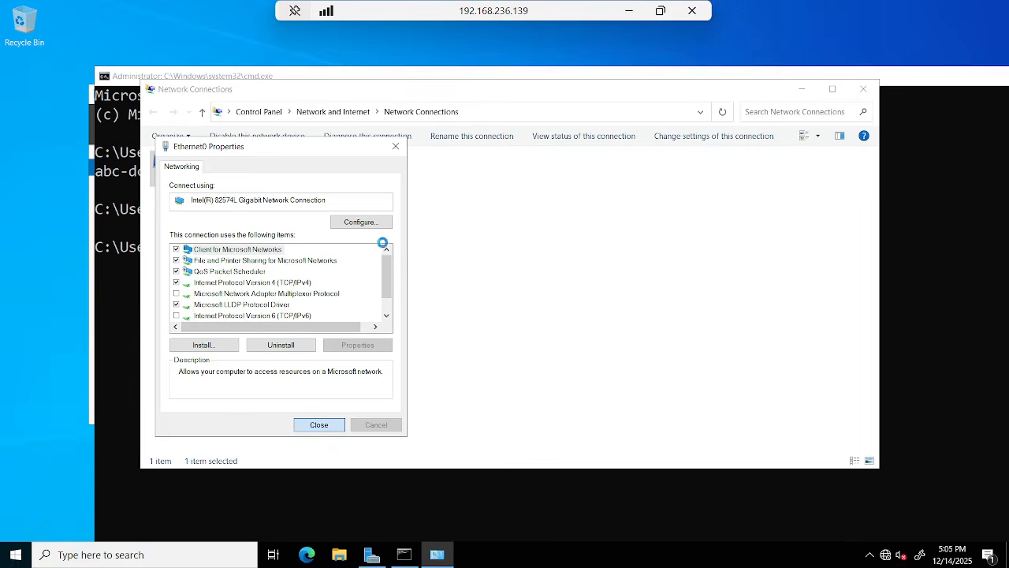
# Close the old session and reconnect via mstsc to 192.168.236.211.
pyautogui.click(692, 11)
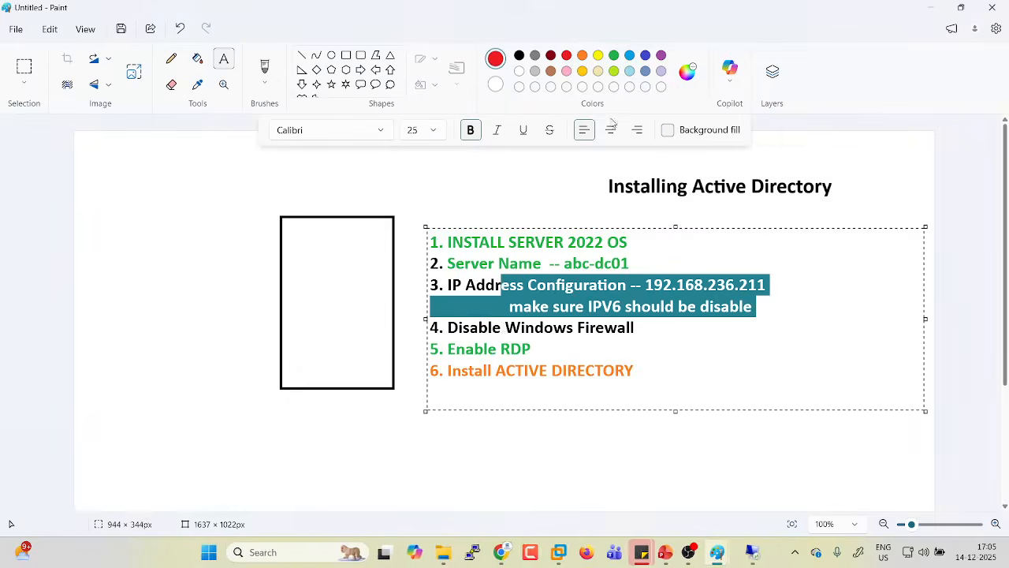
pyautogui.press('super+r')
pyautogui.write('mstsc')
pyautogui.press('Return')
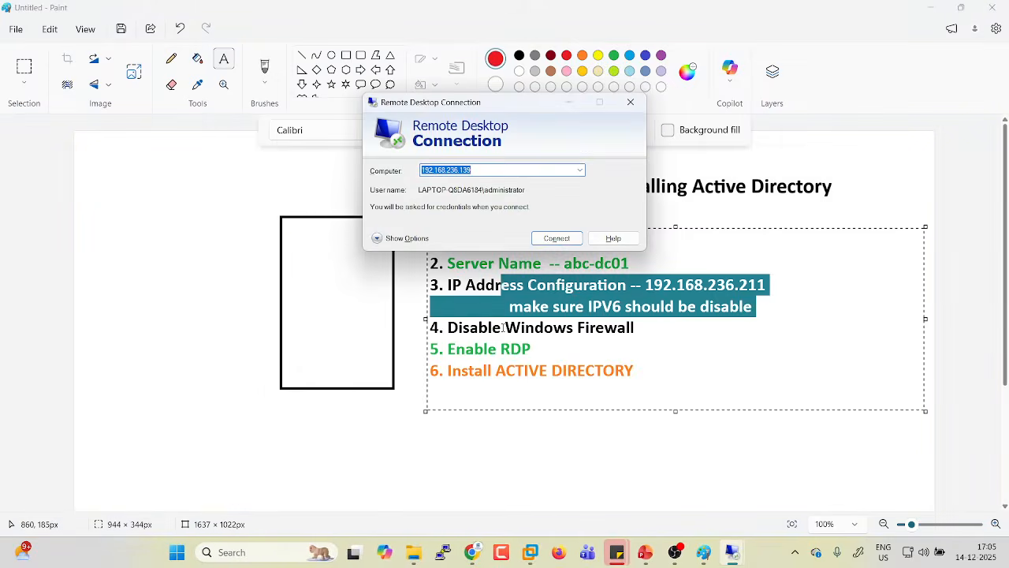
pyautogui.press('End')
pyautogui.press('BackSpace')
pyautogui.press('BackSpace')
pyautogui.press('BackSpace')
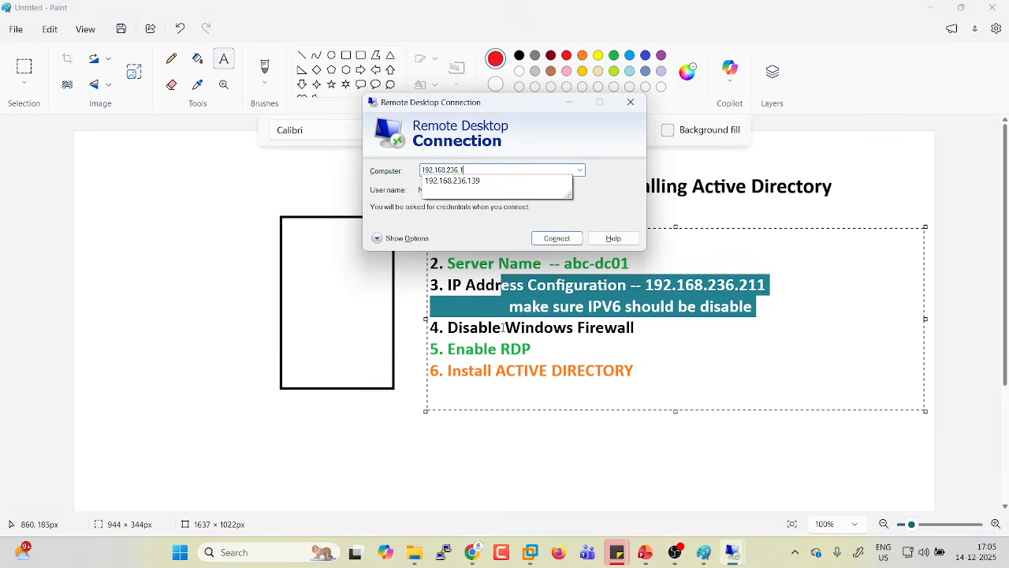
pyautogui.write('211')
pyautogui.press('Return')
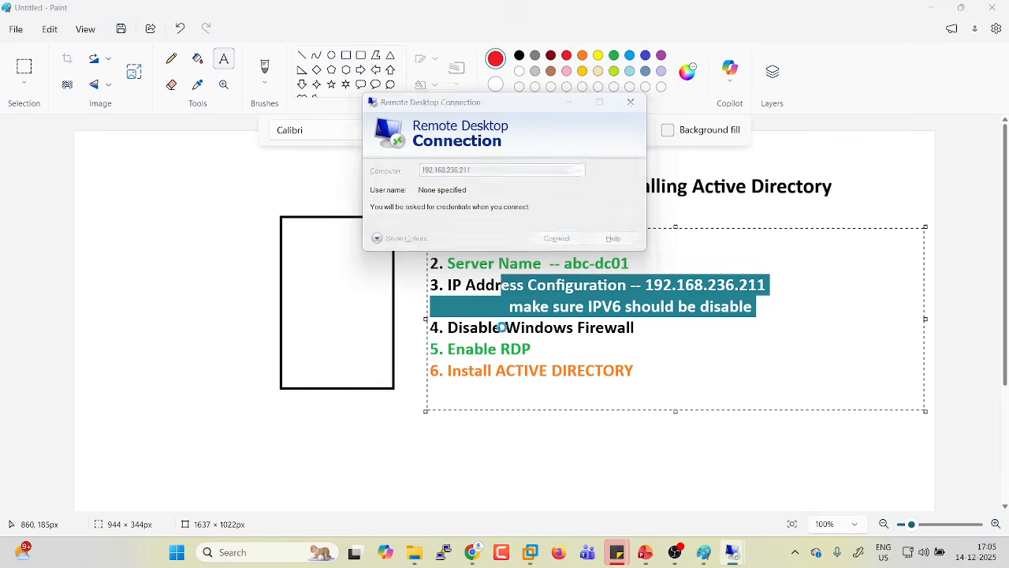
# Sign in with the administrator account password and accept the certificate warning.
pyautogui.write('administrator')
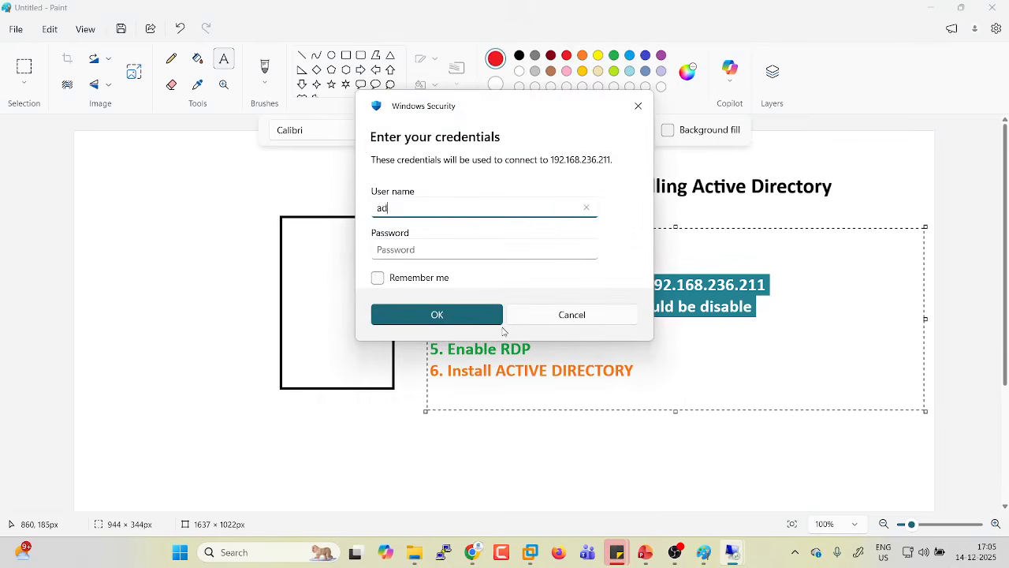
pyautogui.press('Tab')
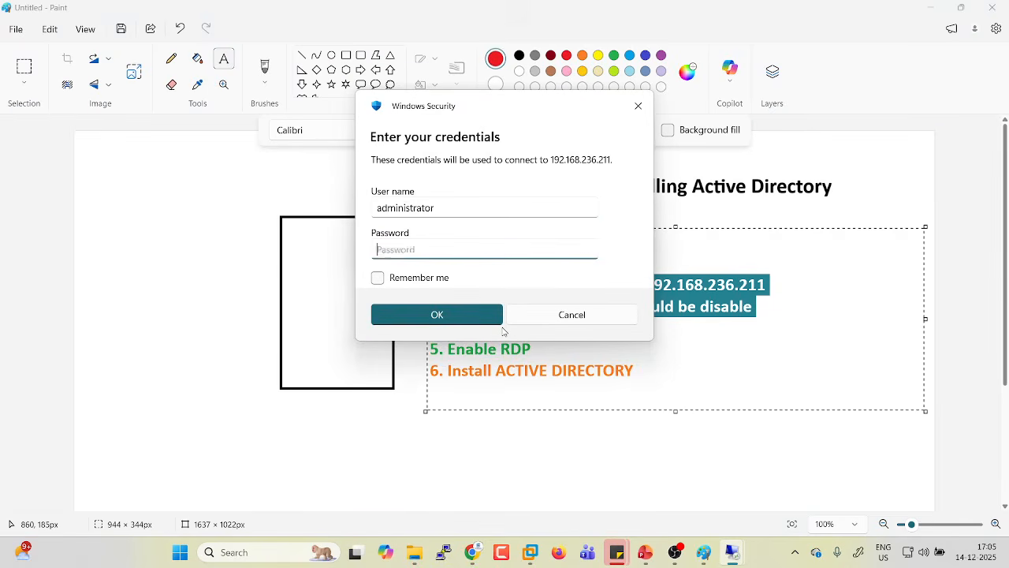
pyautogui.write('Admin@123')
pyautogui.click(441, 307)
pyautogui.click(561, 288)
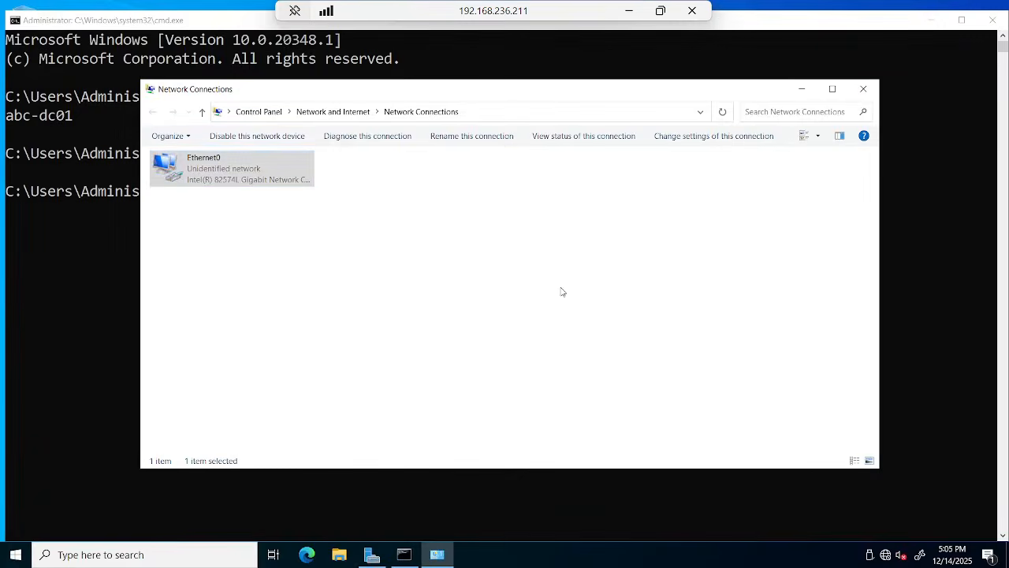
# View Ethernet0 status details confirming IPv4 address 192.168.236.211.
pyautogui.rightClick(267, 175)
pyautogui.click(300, 200)
pyautogui.click(428, 268)
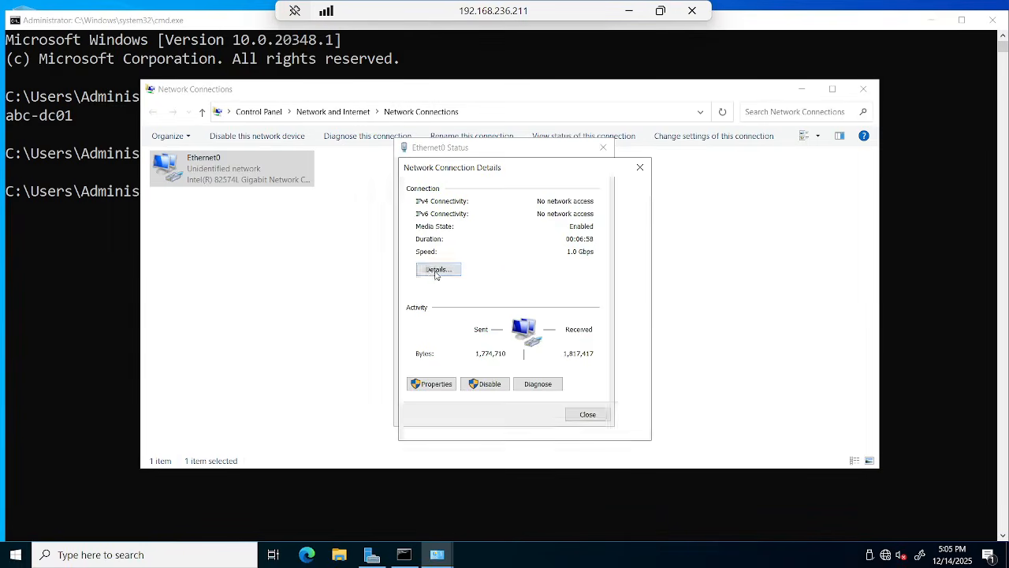
pyautogui.click(544, 256)
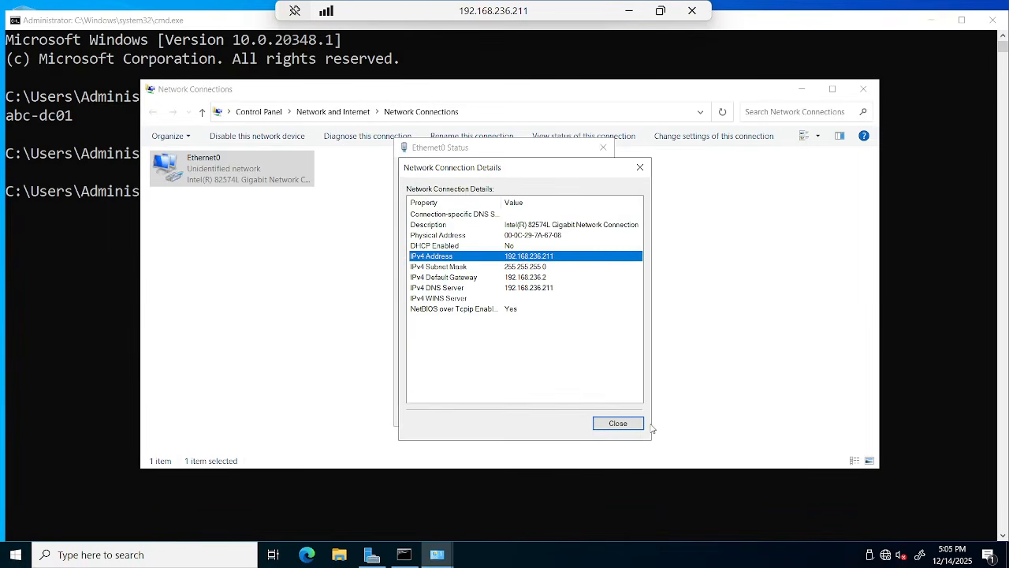
pyautogui.click(628, 10)
pyautogui.click(674, 552)
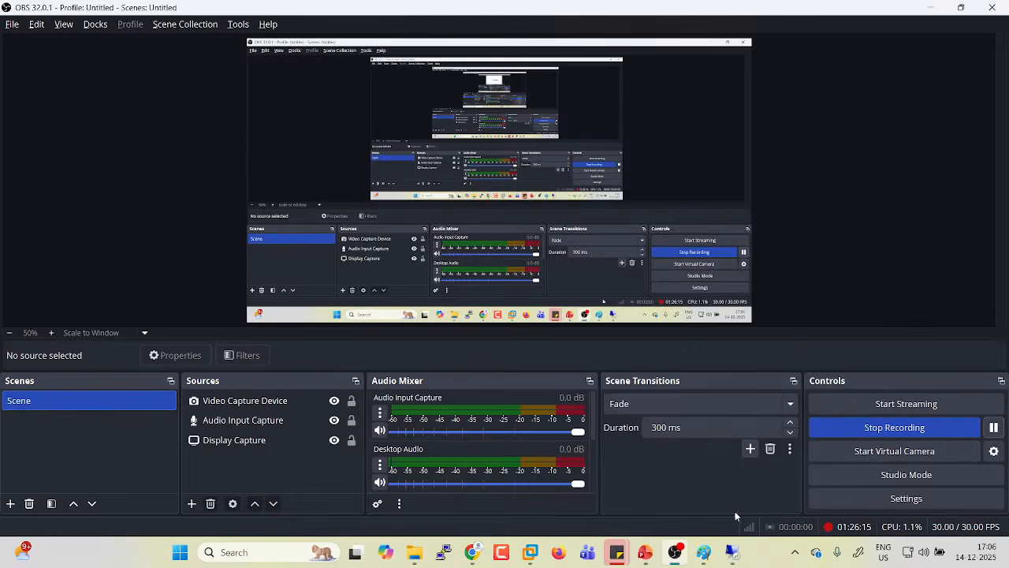
# Color the IP Address Configuration checklist line green.
pyautogui.click(930, 7)
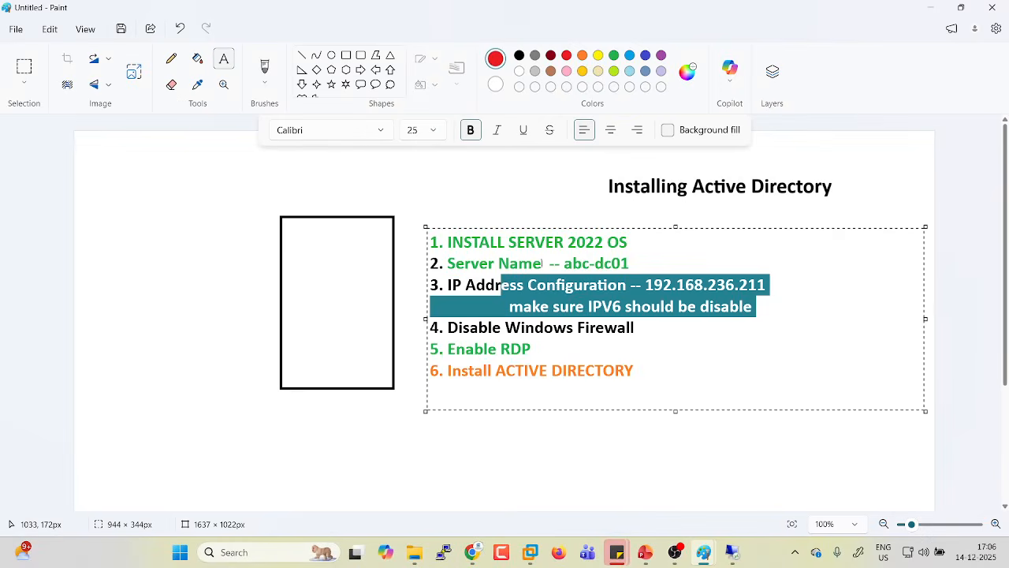
pyautogui.click(499, 285)
pyautogui.moveTo(447, 285); pyautogui.dragTo(766, 284)
pyautogui.click(613, 55)
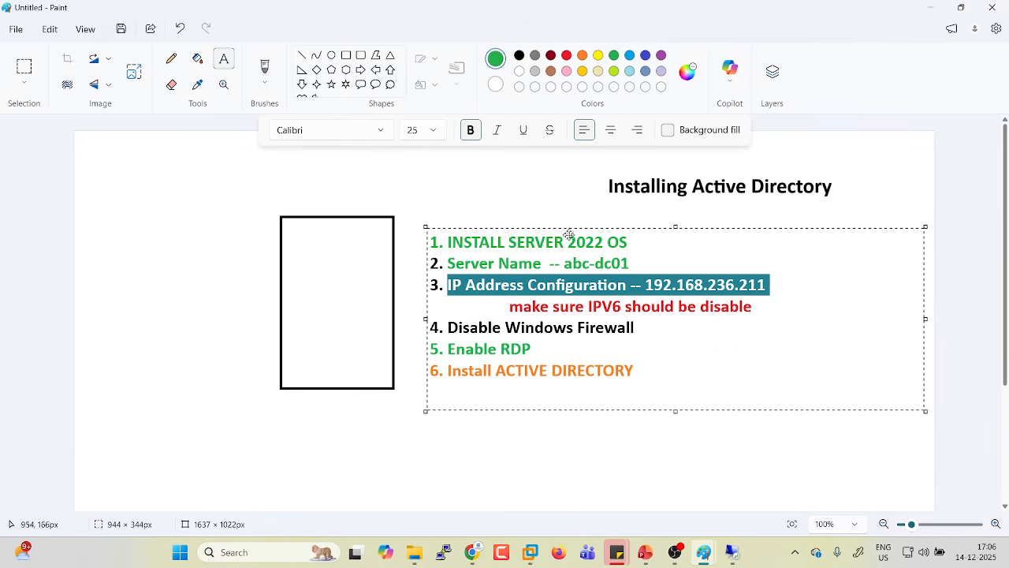
# Select the IPV6 and Disable Windows Firewall lines, then switch to the Google Meet call.
pyautogui.moveTo(509, 306); pyautogui.dragTo(700, 306)
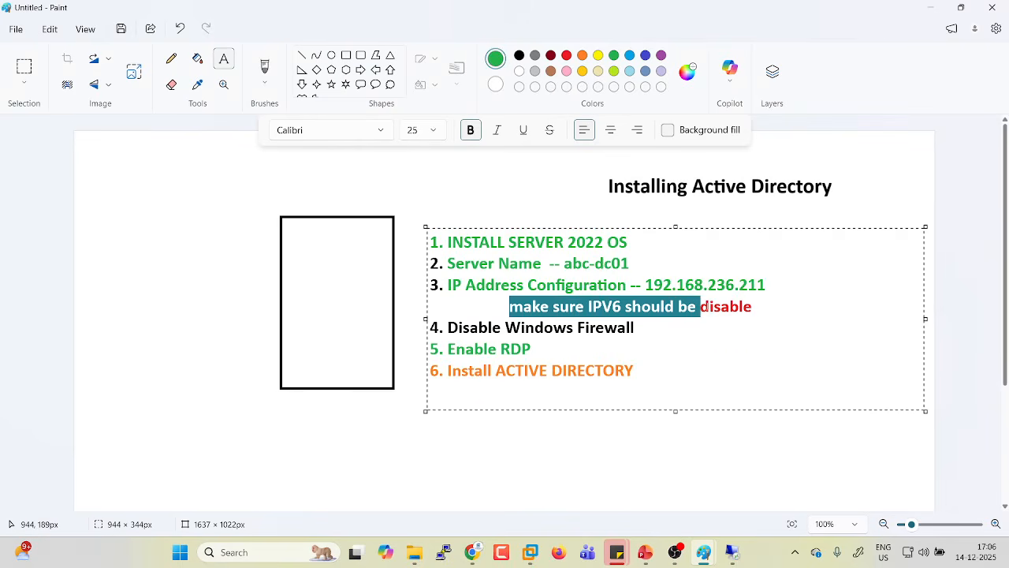
pyautogui.moveTo(447, 327); pyautogui.dragTo(640, 323)
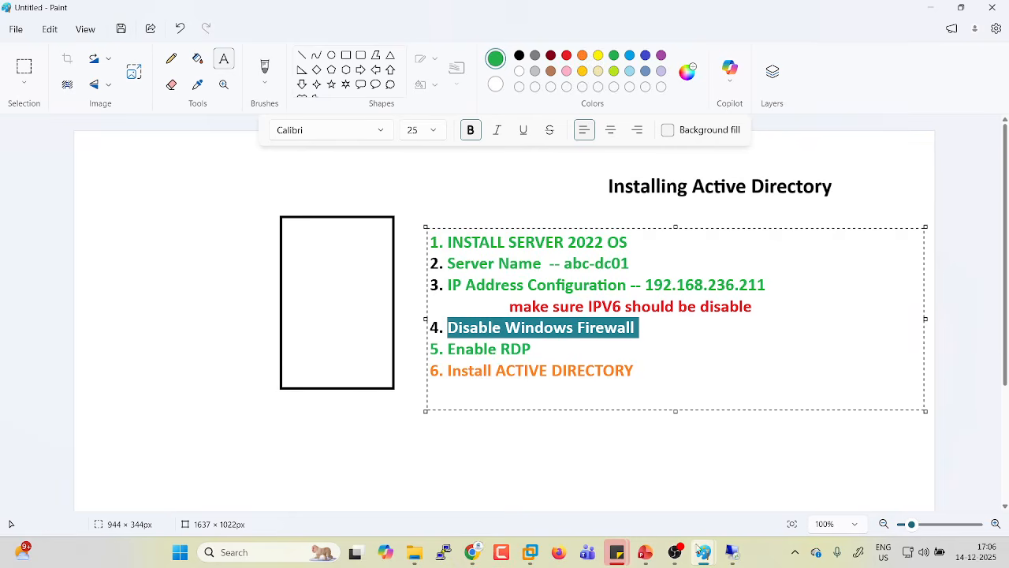
pyautogui.moveTo(731, 552)
pyautogui.click(788, 510)
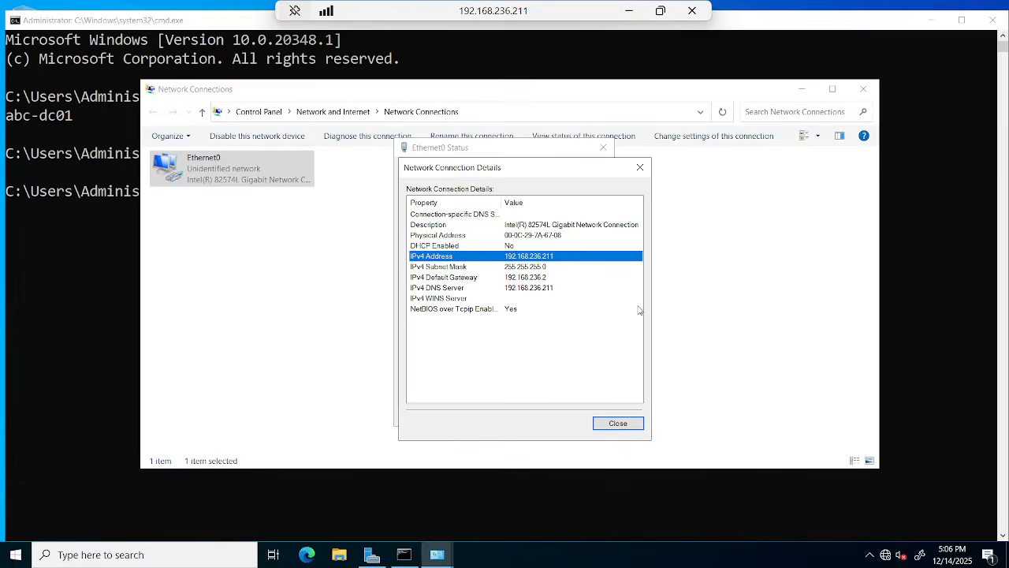
pyautogui.click(629, 10)
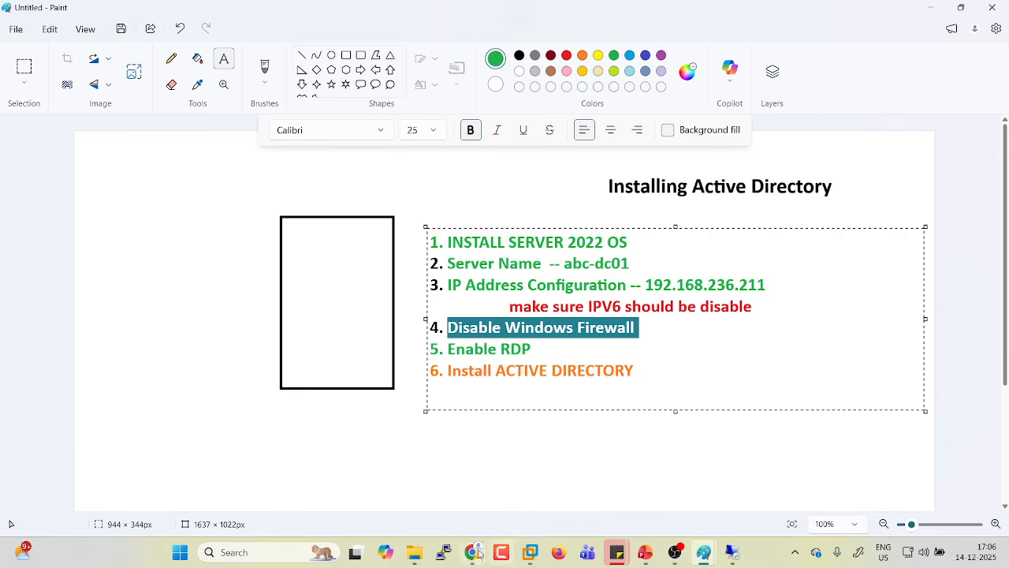
pyautogui.moveTo(473, 552)
pyautogui.click(501, 505)
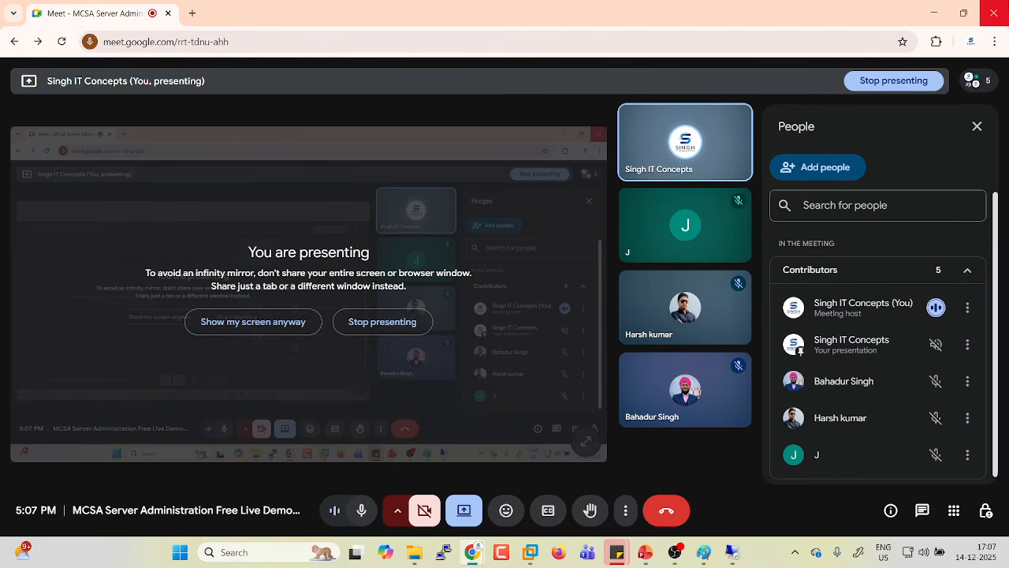
# Ping 192.168.236.211 from a host command prompt; the requests time out.
pyautogui.click(935, 12)
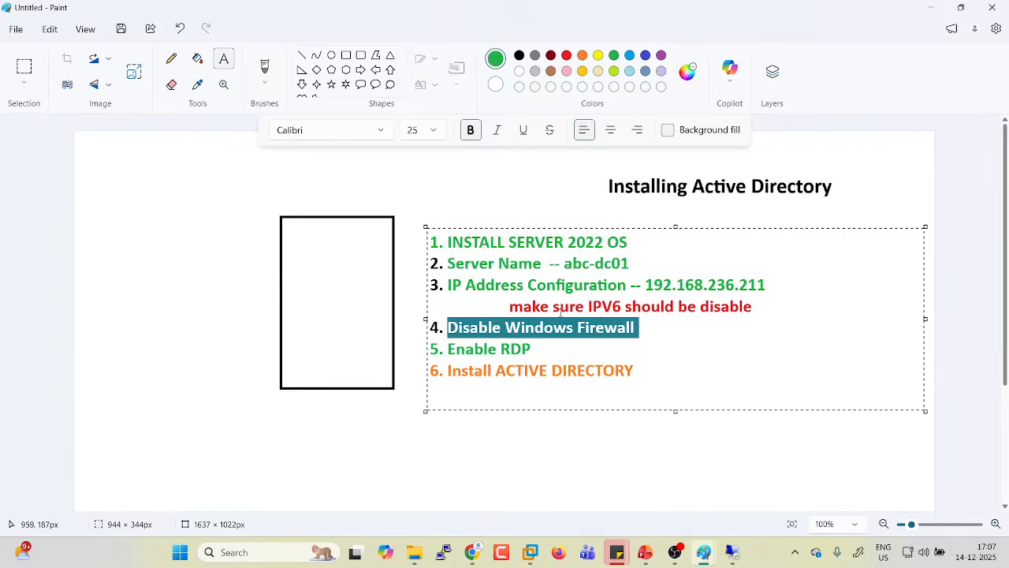
pyautogui.press('super+r')
pyautogui.press('Return')
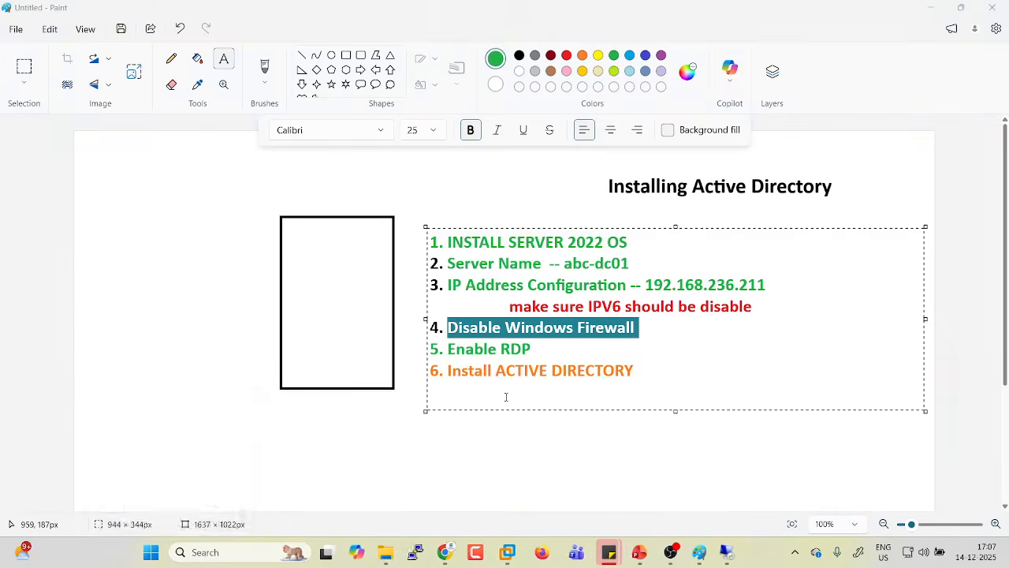
pyautogui.write('ping 19')
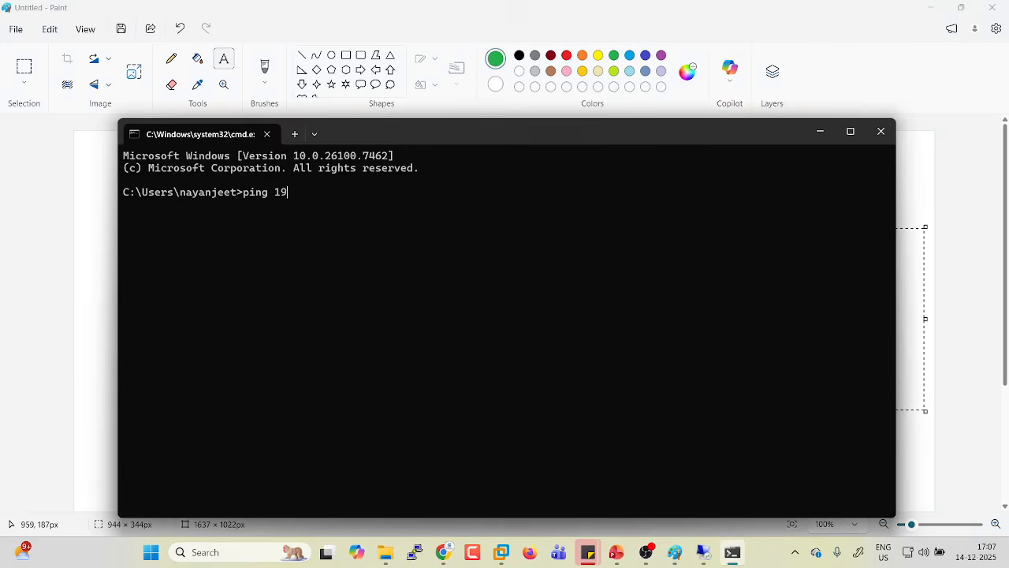
pyautogui.write('2.168.236.211')
pyautogui.press('Return')
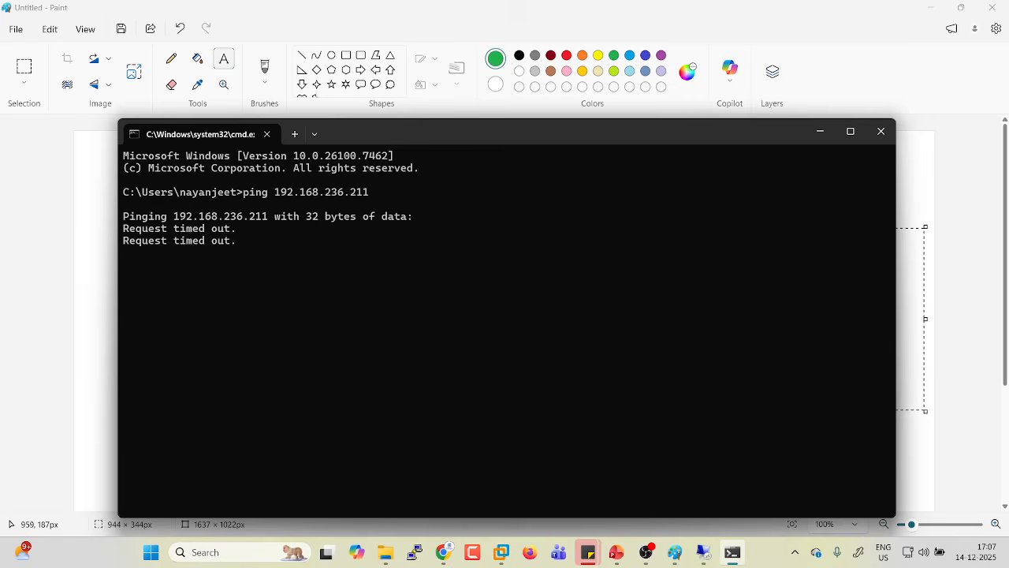
pyautogui.click(820, 131)
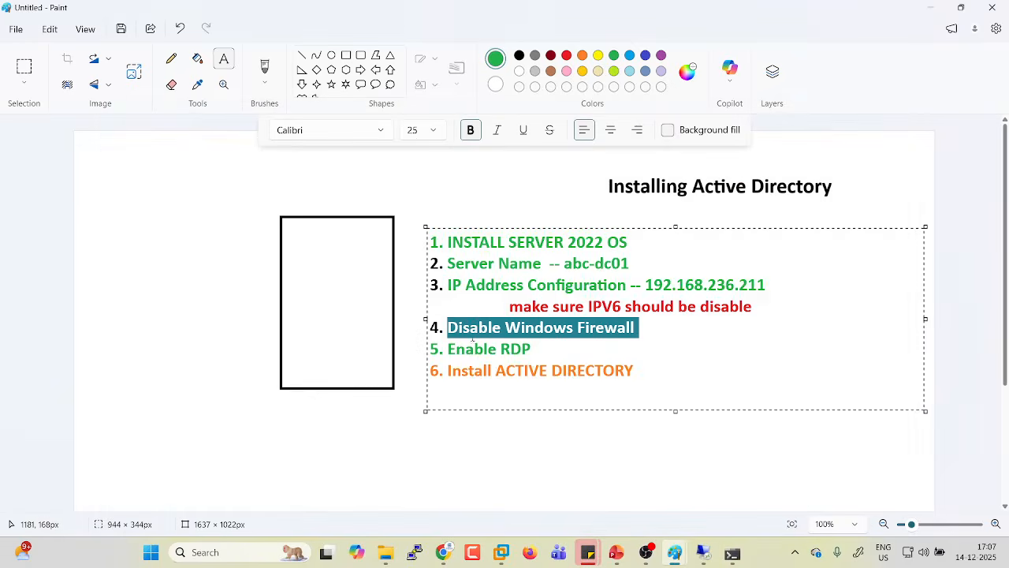
# Draw a green right block arrow and a red vertical line at its tip.
pyautogui.click(418, 440)
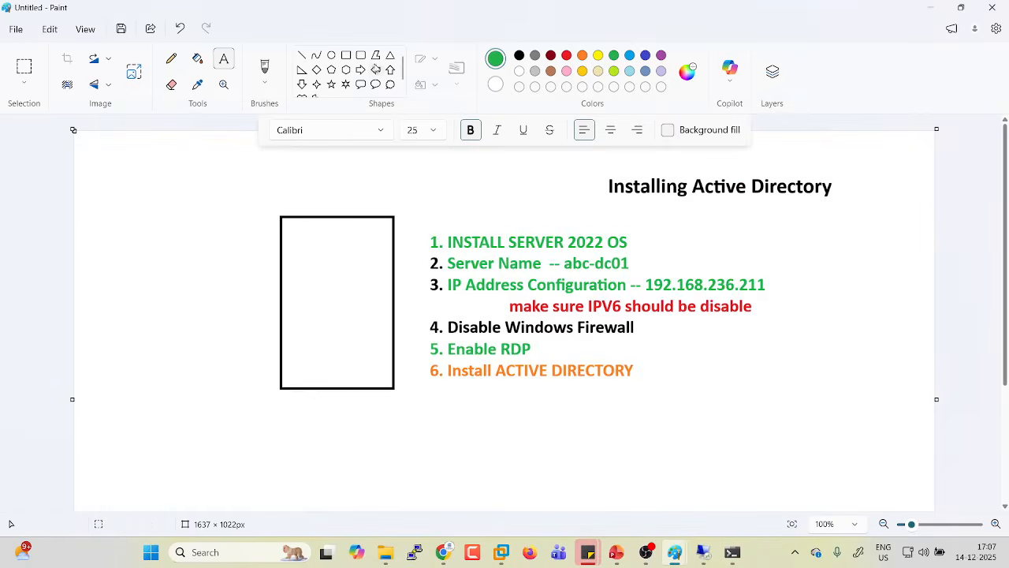
pyautogui.click(360, 70)
pyautogui.moveTo(90, 253); pyautogui.dragTo(256, 324)
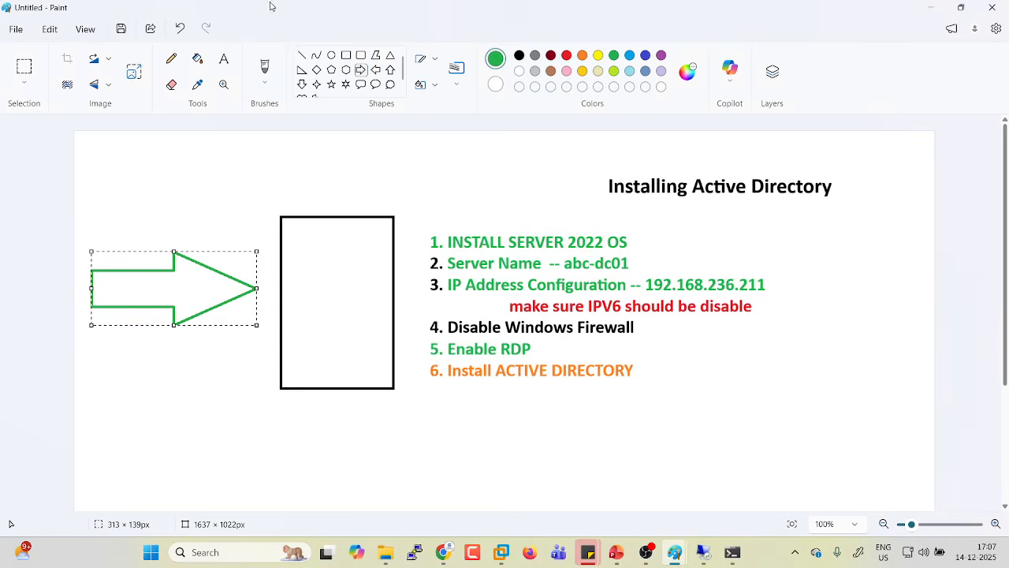
pyautogui.click(301, 56)
pyautogui.moveTo(279, 446); pyautogui.dragTo(256, 447)
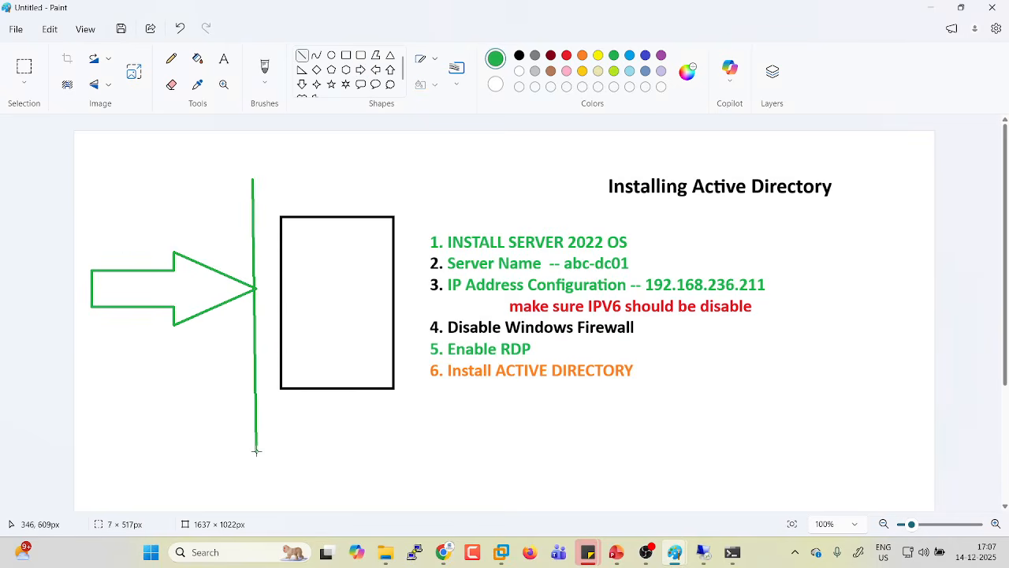
pyautogui.click(566, 55)
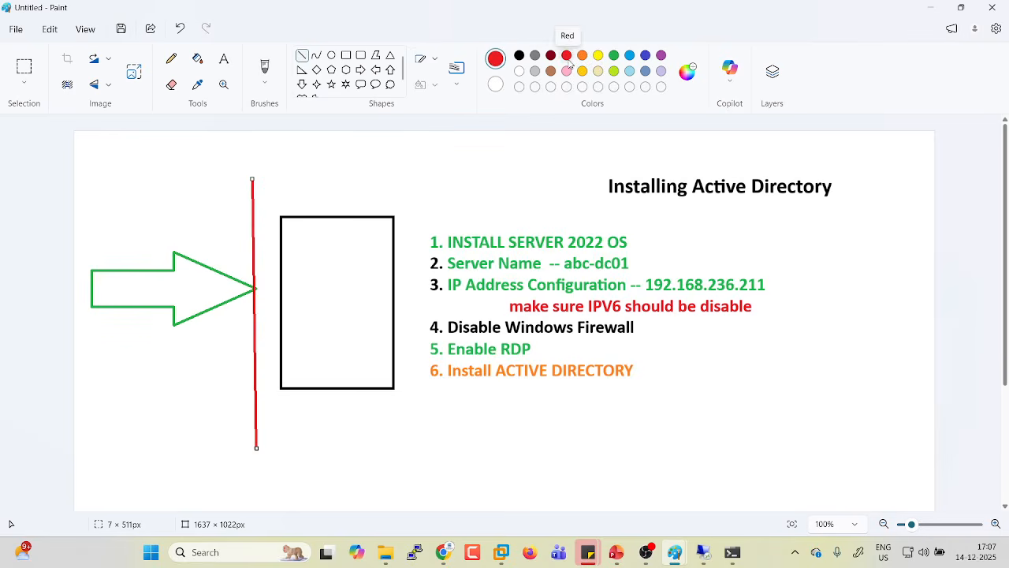
# Label the arrow 'ping' in green text, centred inside it.
pyautogui.click(224, 59)
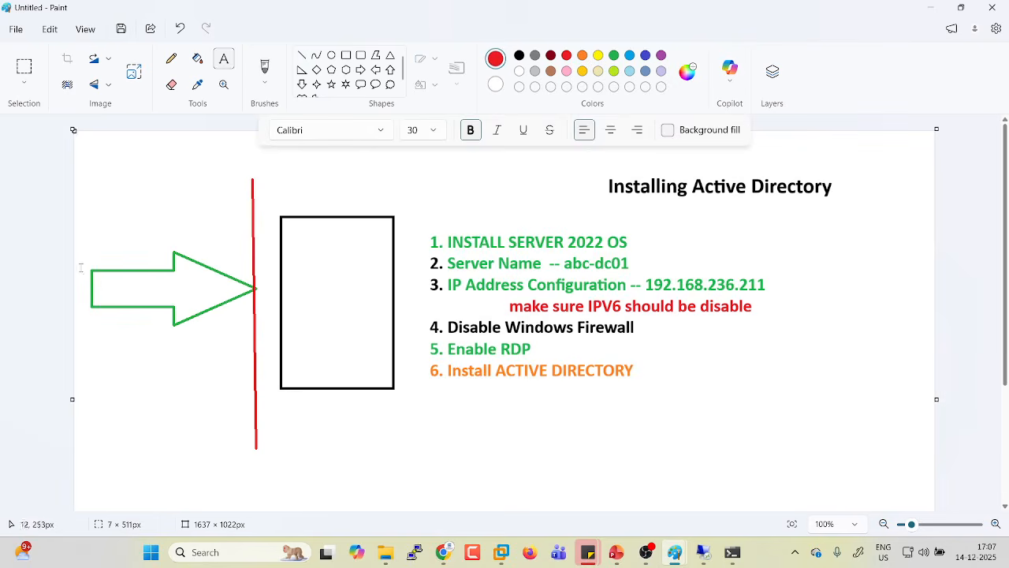
pyautogui.click(99, 284)
pyautogui.write('pi')
pyautogui.press('BackSpace')
pyautogui.press('BackSpace')
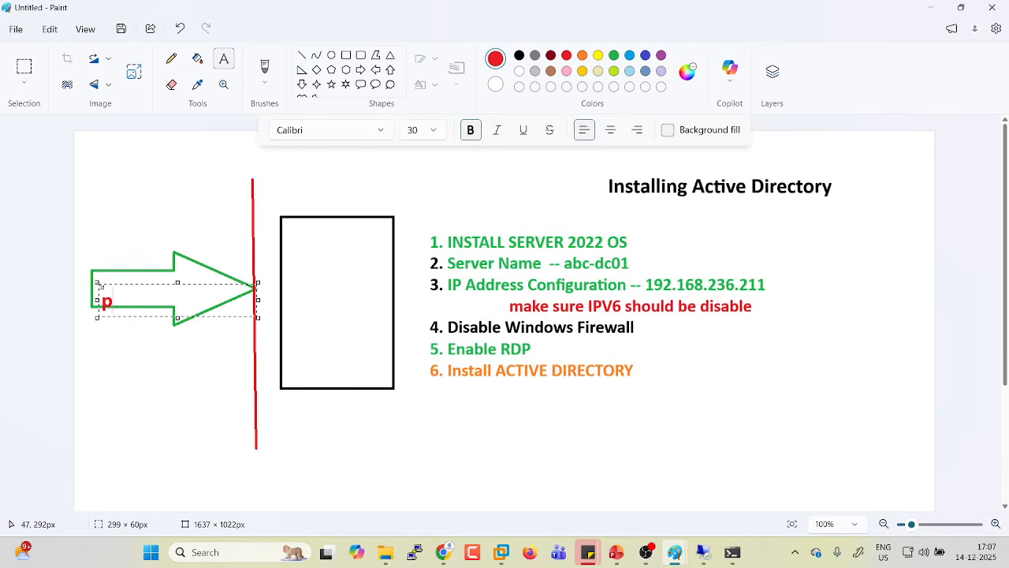
pyautogui.write('ping')
pyautogui.hotkey('ctrl', 'a')
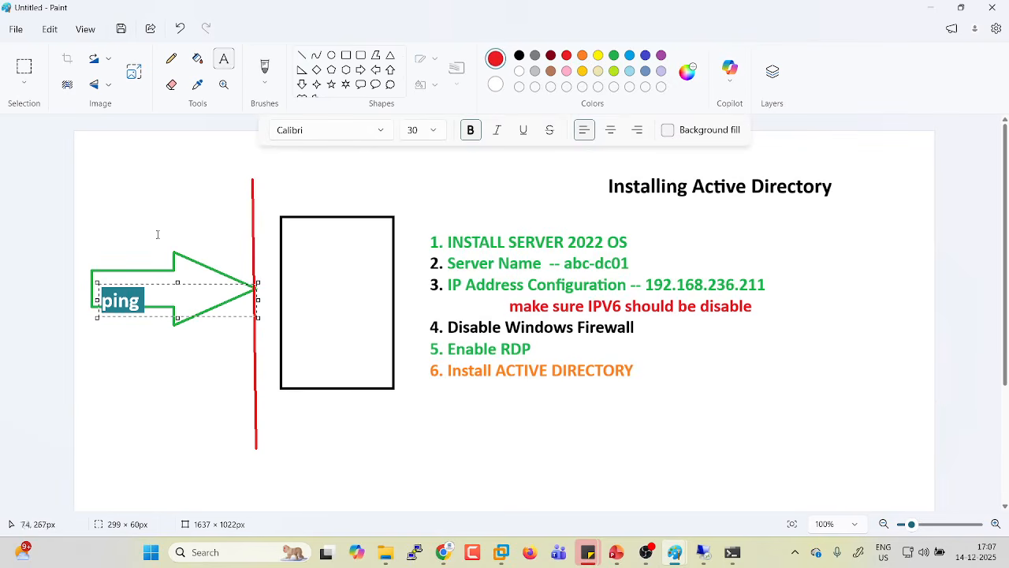
pyautogui.click(614, 57)
pyautogui.moveTo(119, 286); pyautogui.dragTo(138, 277)
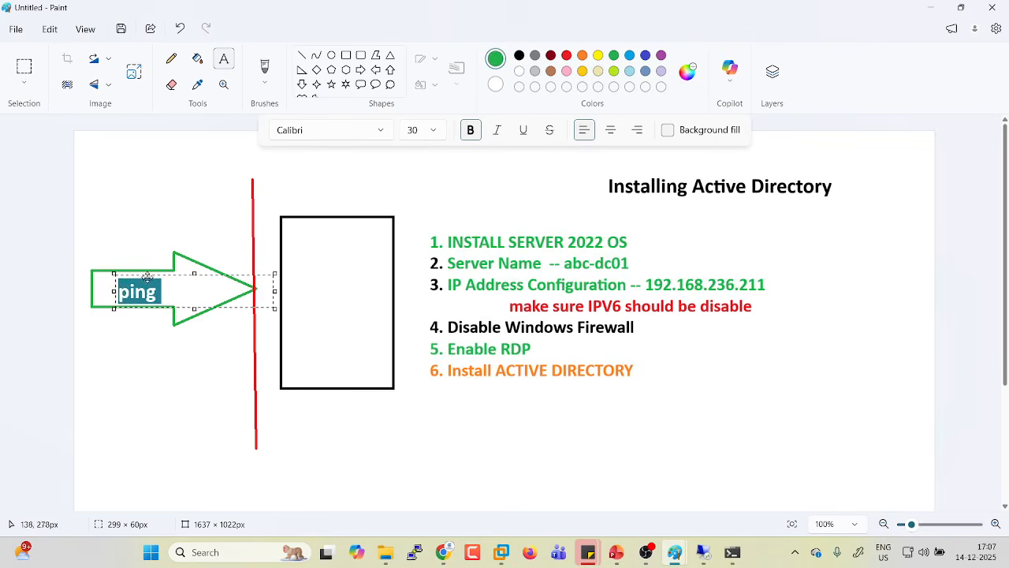
pyautogui.click(364, 329)
# Add the label 'firewall' above the red line.
pyautogui.click(268, 211)
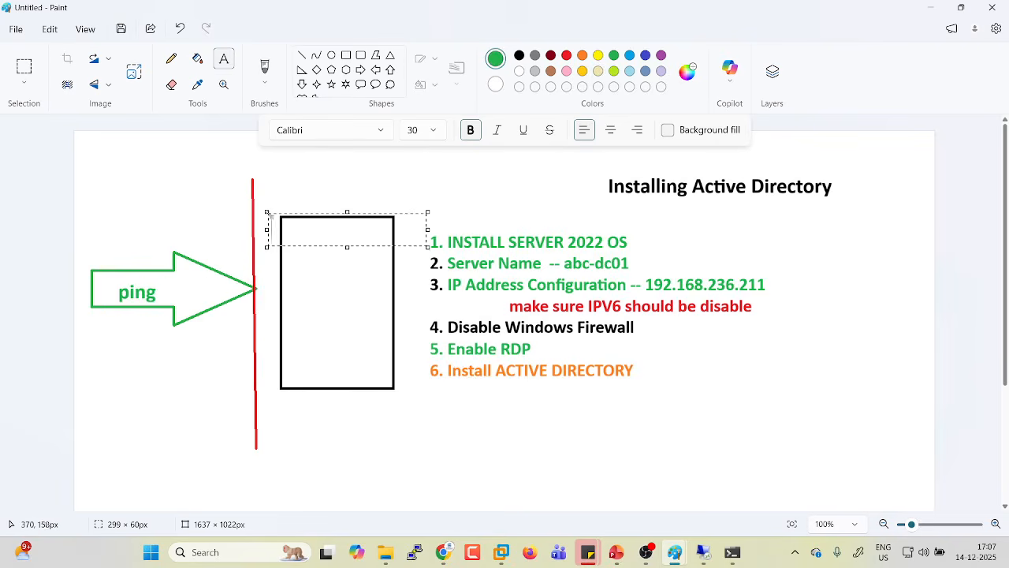
pyautogui.moveTo(268, 211); pyautogui.dragTo(268, 197)
pyautogui.click(257, 171)
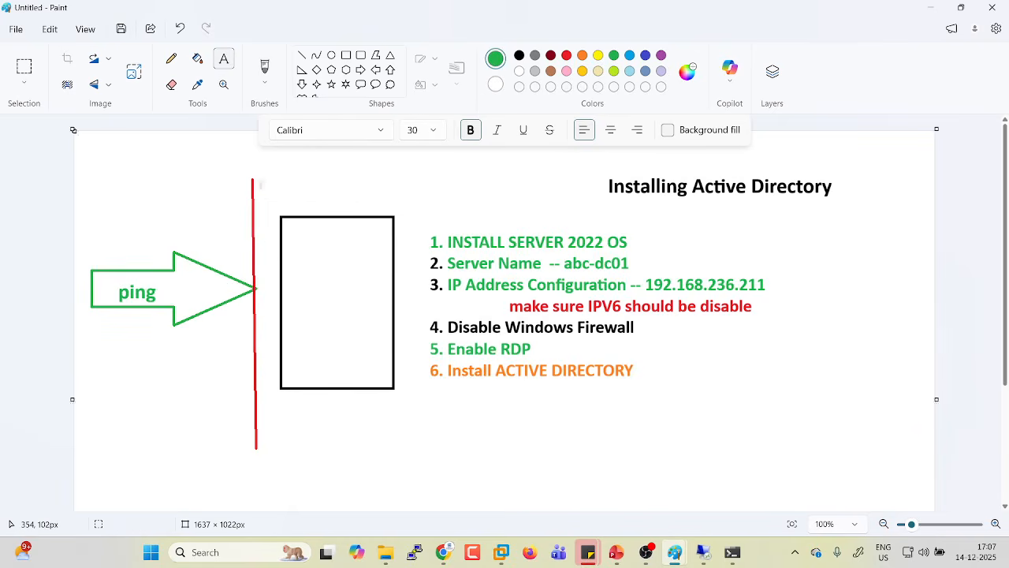
pyautogui.click(260, 183)
pyautogui.write('di')
pyautogui.press('BackSpace')
pyautogui.press('BackSpace')
pyautogui.write('fi')
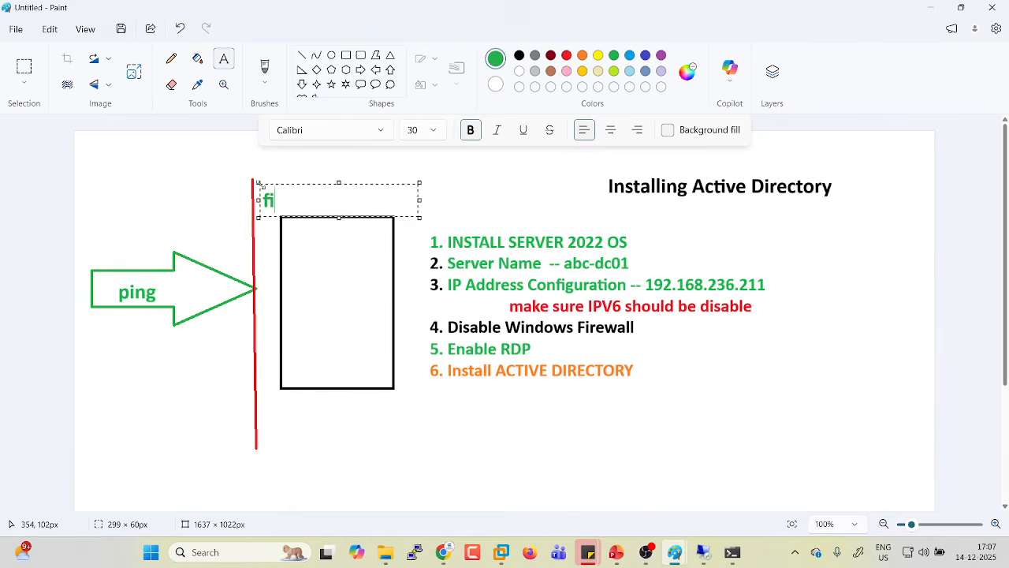
pyautogui.write('rewall')
pyautogui.click(313, 292)
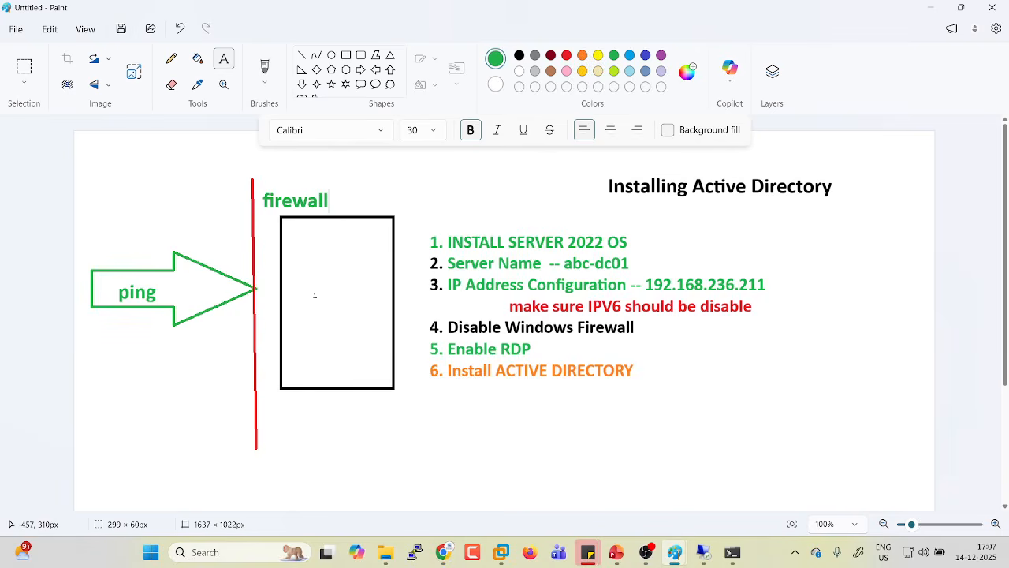
# Turn off Windows Defender Firewall for private and public networks on the server.
pyautogui.moveTo(672, 548)
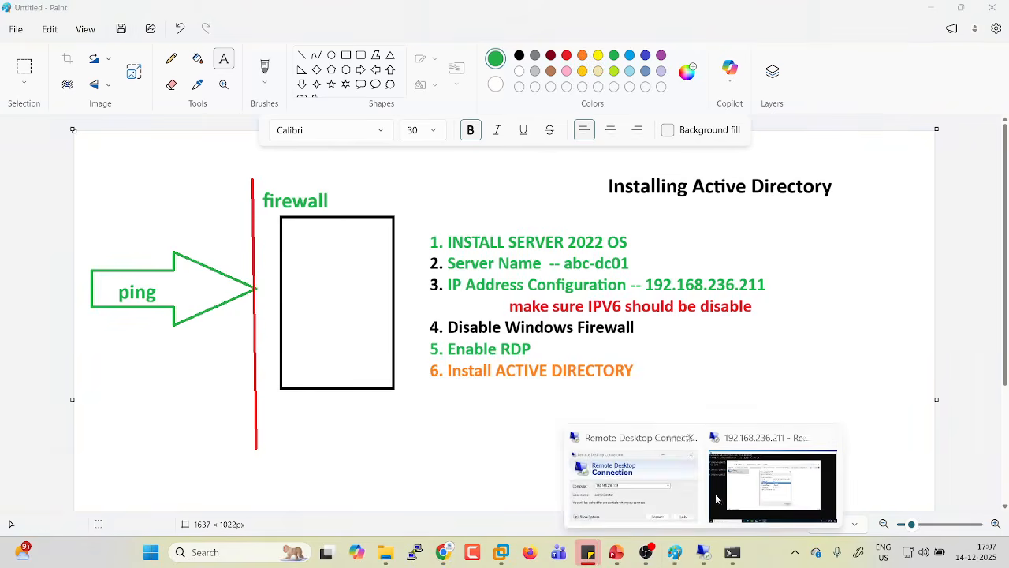
pyautogui.click(740, 488)
pyautogui.press('super+r')
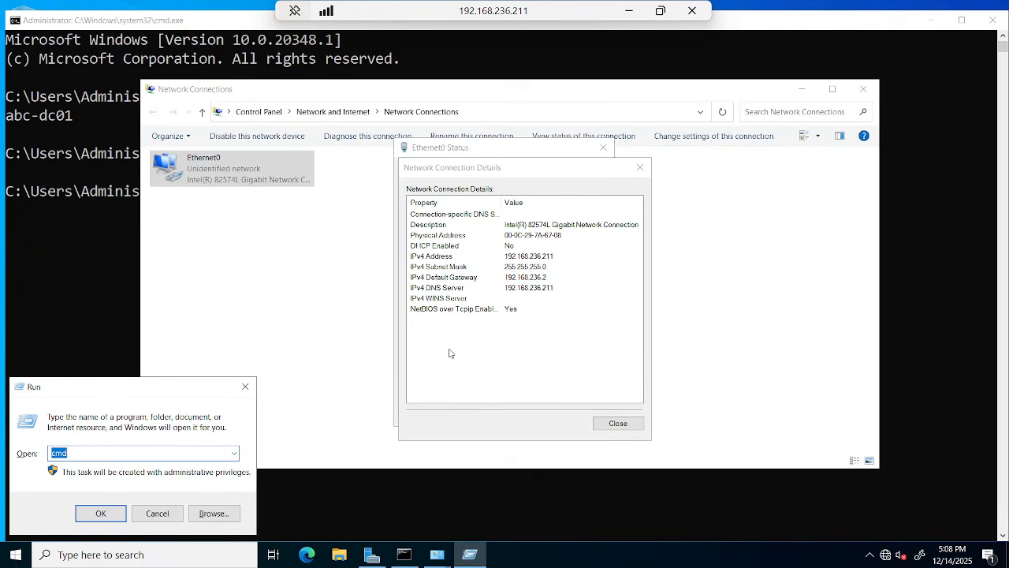
pyautogui.write('ncpa.')
pyautogui.press('BackSpace')
pyautogui.press('BackSpace')
pyautogui.press('BackSpace')
pyautogui.press('BackSpace')
pyautogui.press('BackSpace')
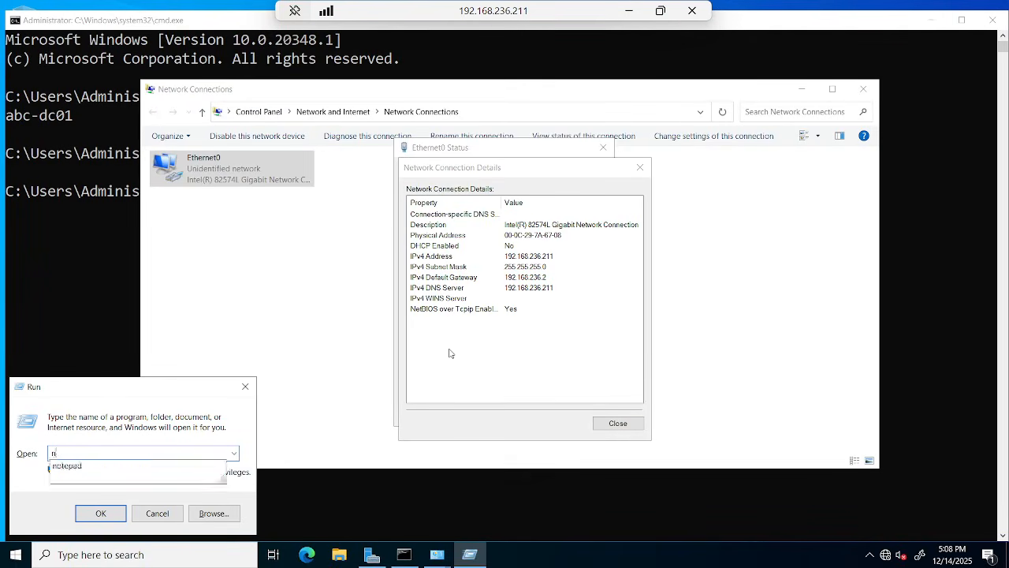
pyautogui.write('firewall.cpl')
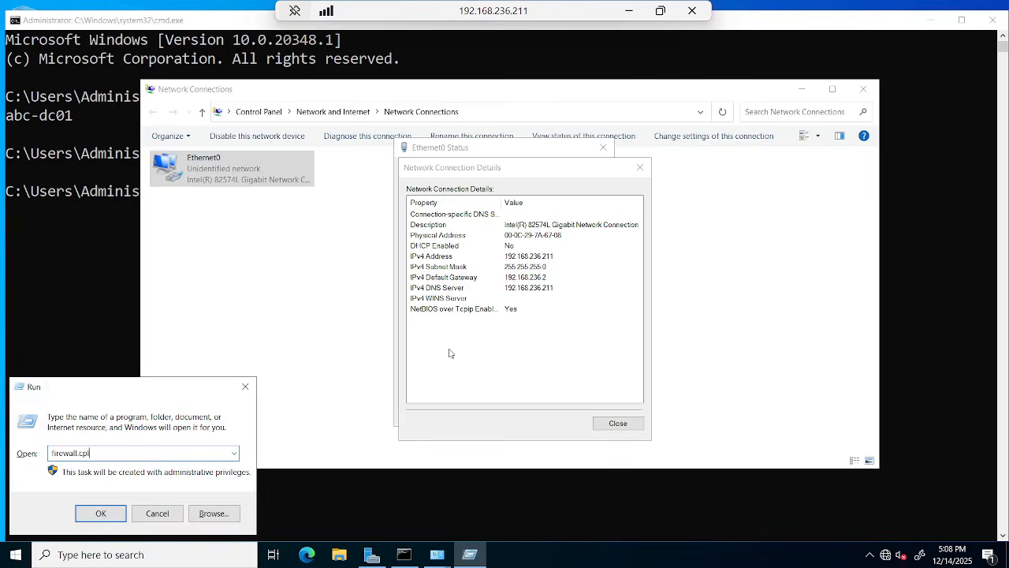
pyautogui.press('Return')
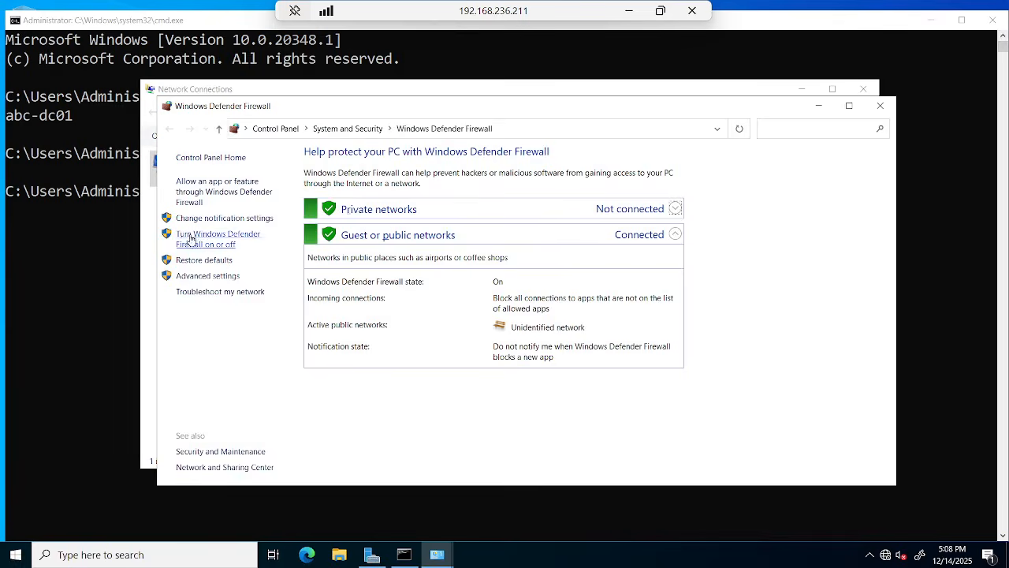
pyautogui.click(224, 244)
pyautogui.click(390, 258)
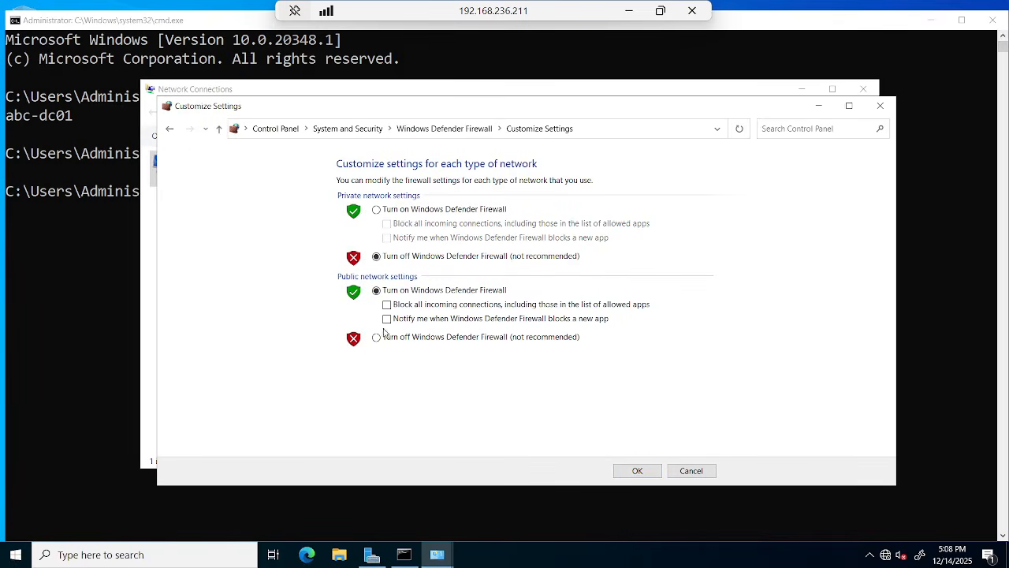
pyautogui.click(379, 339)
pyautogui.click(636, 470)
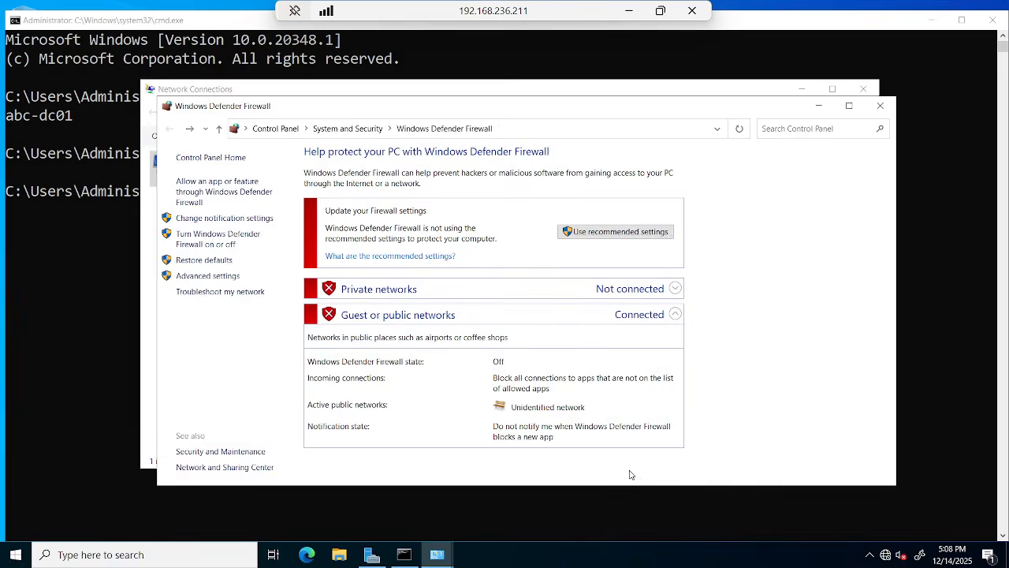
# Recheck the firewall settings to confirm both networks stay off.
pyautogui.click(201, 238)
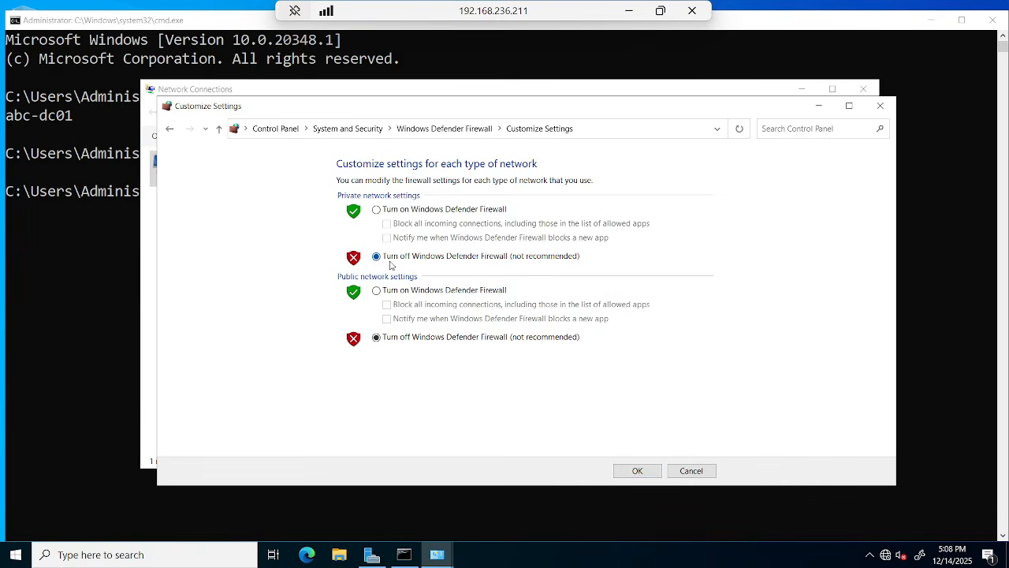
pyautogui.click(392, 339)
pyautogui.click(641, 473)
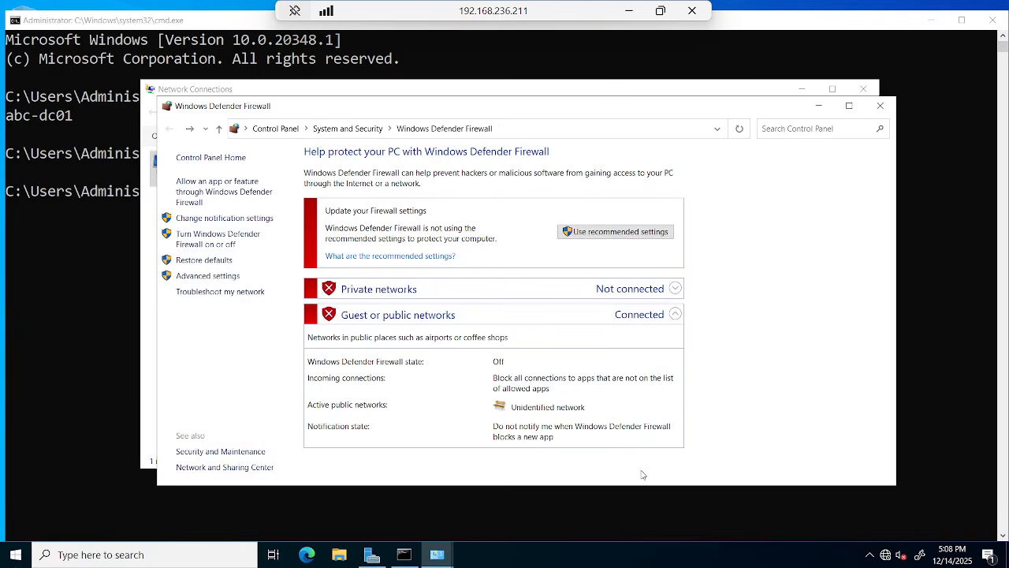
pyautogui.click(630, 11)
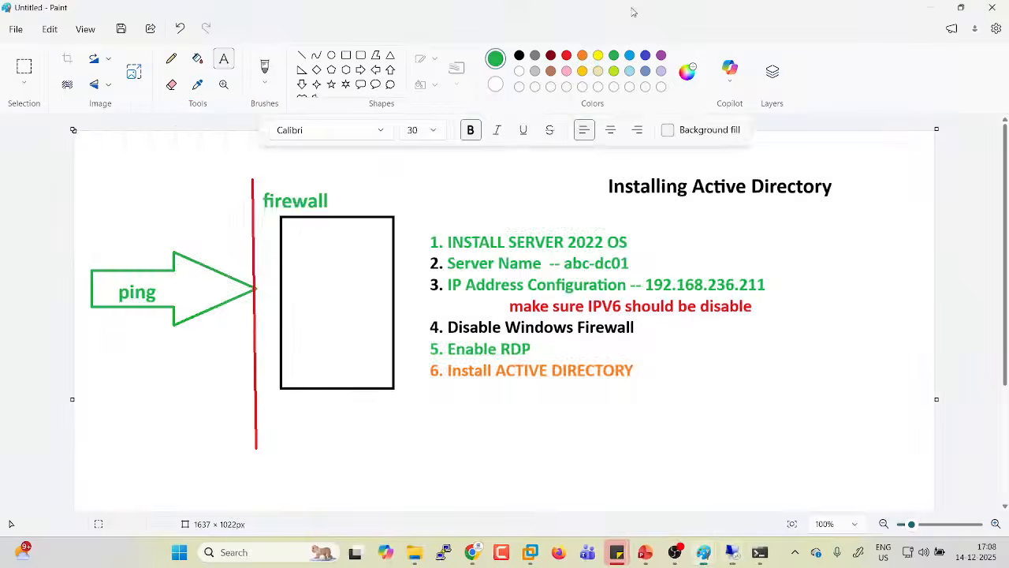
# Rerun ping 192.168.236.211, now getting four replies with 0% loss.
pyautogui.click(739, 558)
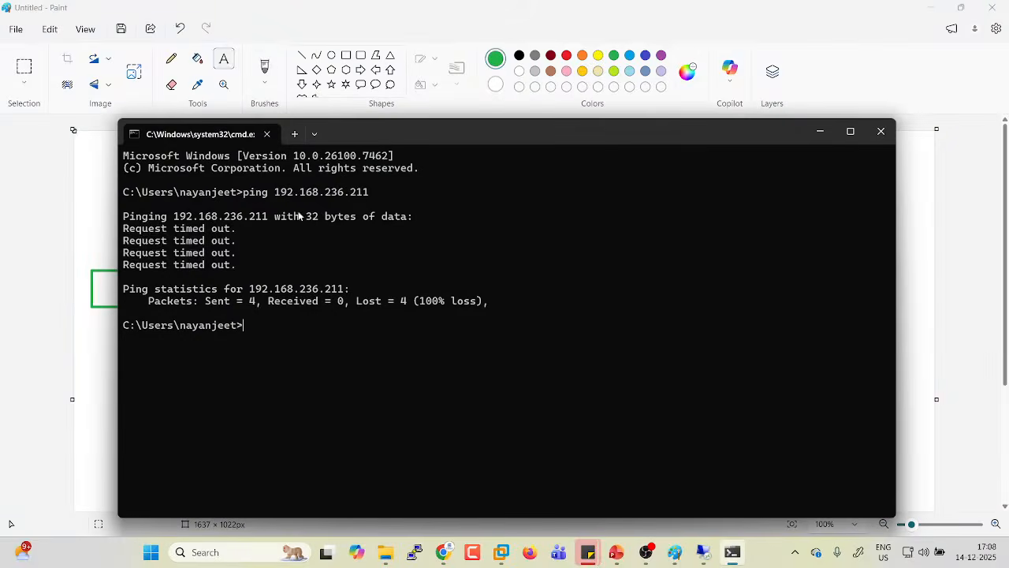
pyautogui.moveTo(124, 228); pyautogui.dragTo(237, 273)
pyautogui.press('Up')
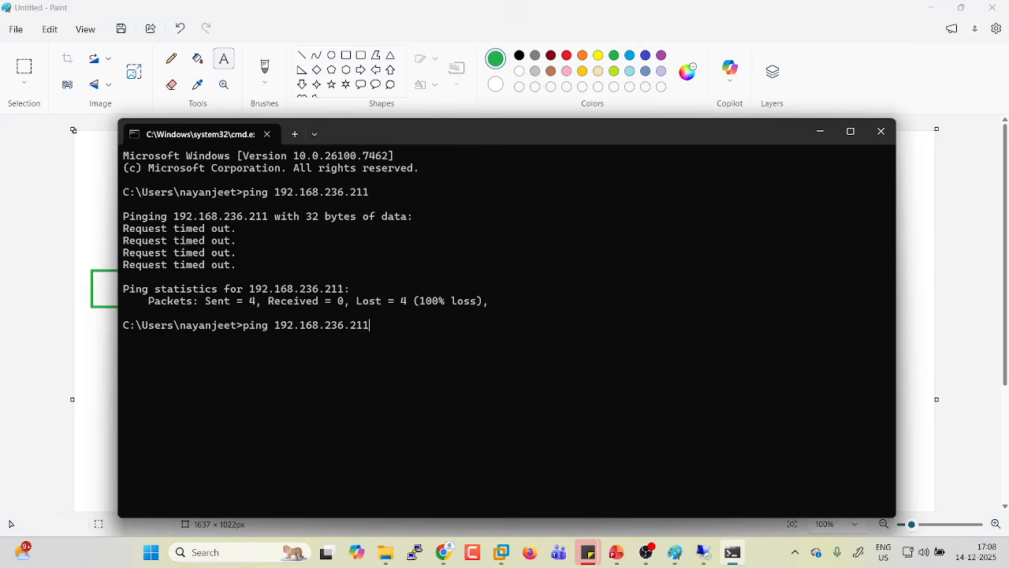
pyautogui.press('Return')
pyautogui.moveTo(193, 349); pyautogui.dragTo(406, 416)
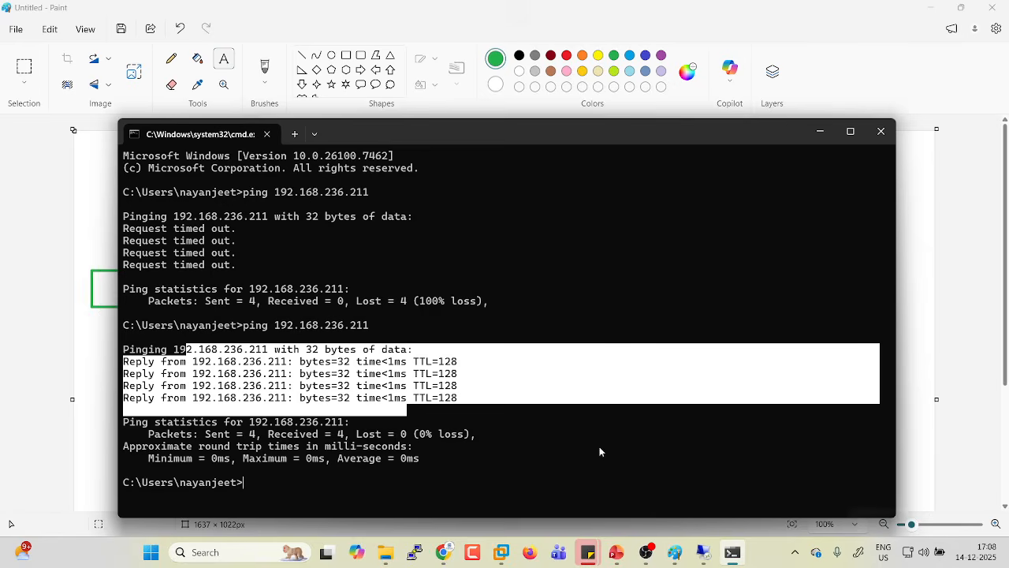
pyautogui.click(544, 457)
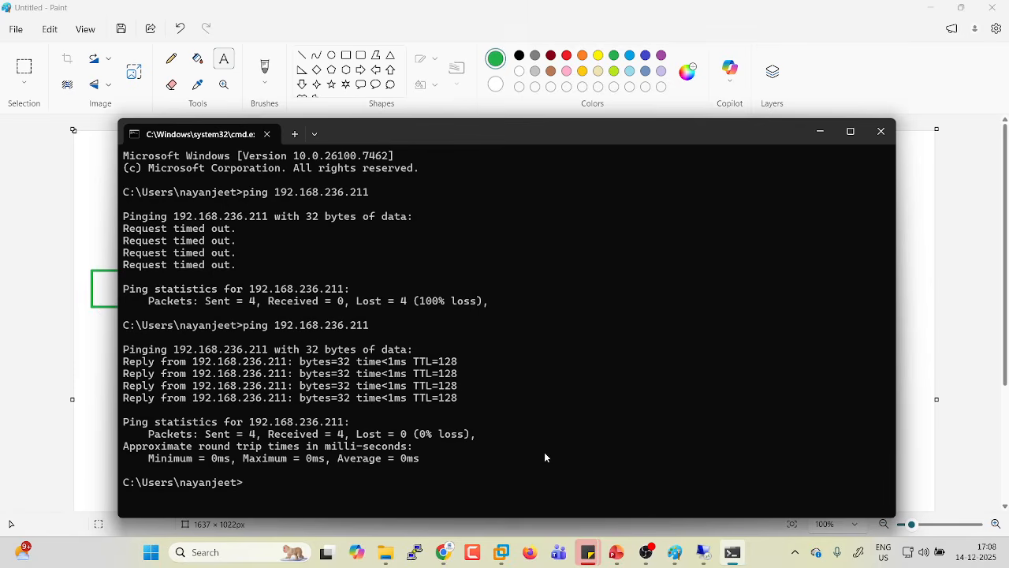
pyautogui.click(819, 132)
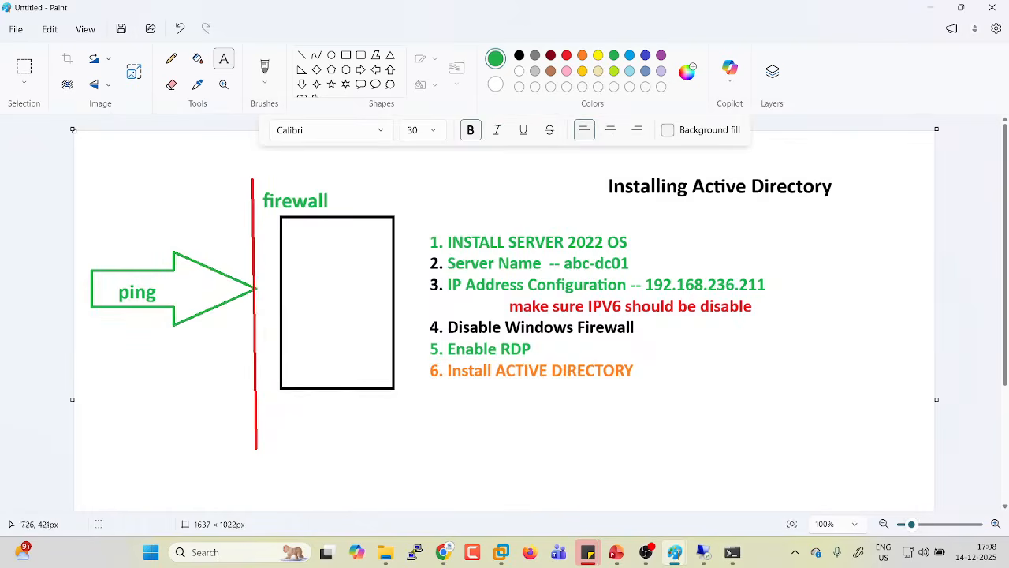
# Mark the Enable RDP item on the diagram and bring up the server session.
pyautogui.moveTo(444, 343); pyautogui.dragTo(602, 367)
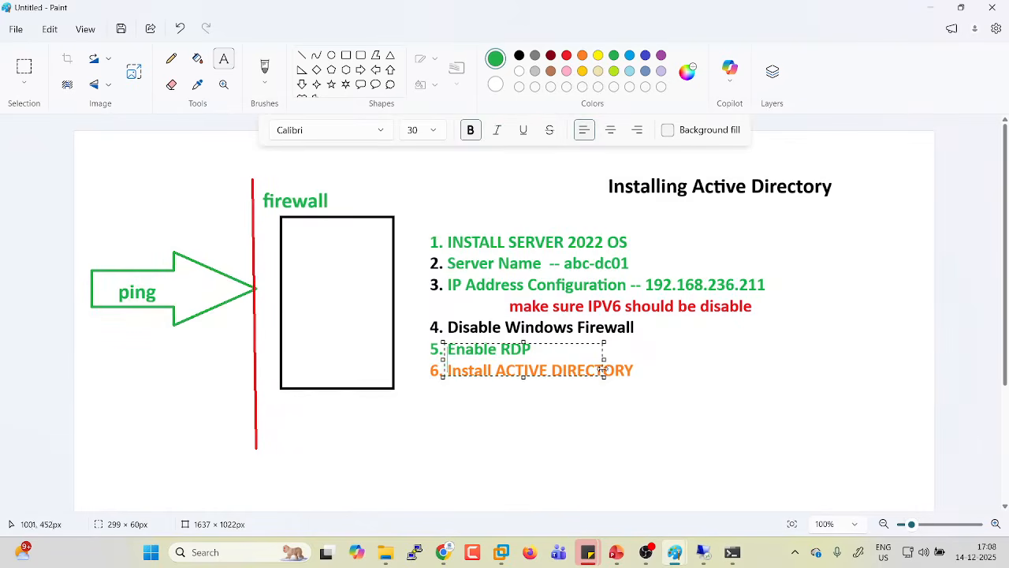
pyautogui.click(678, 383)
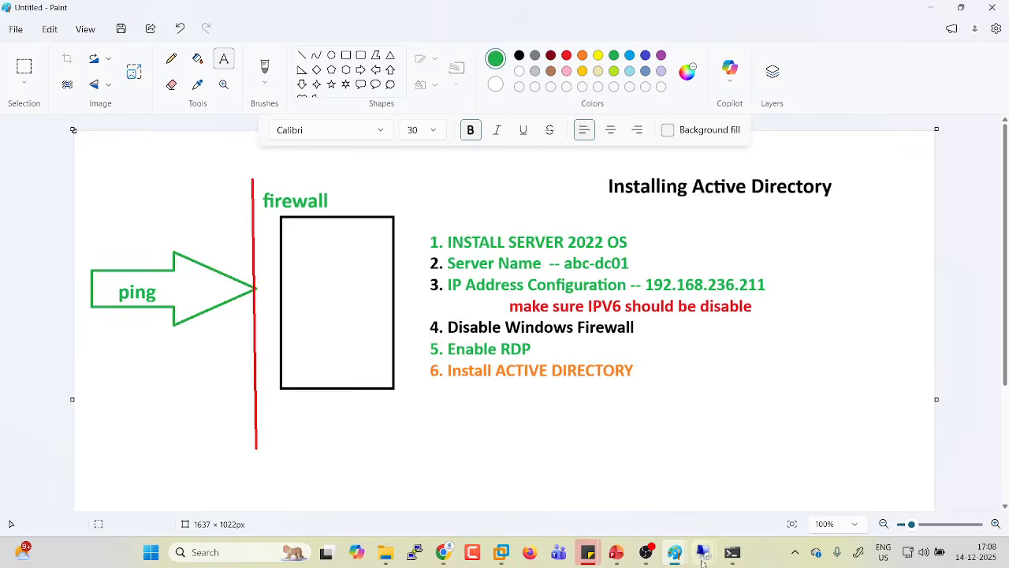
pyautogui.moveTo(702, 551)
pyautogui.click(757, 489)
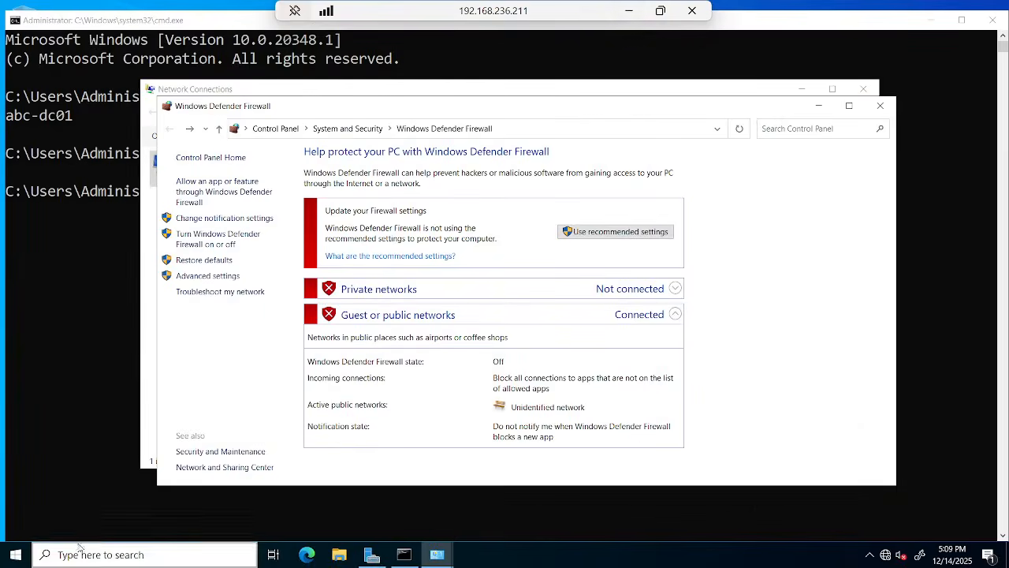
pyautogui.click(16, 555)
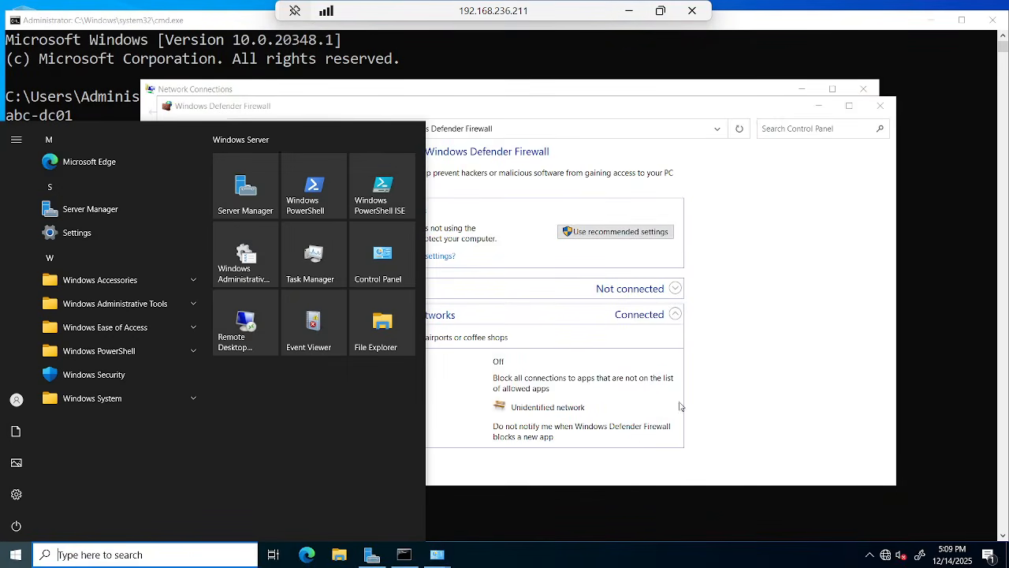
pyautogui.click(727, 403)
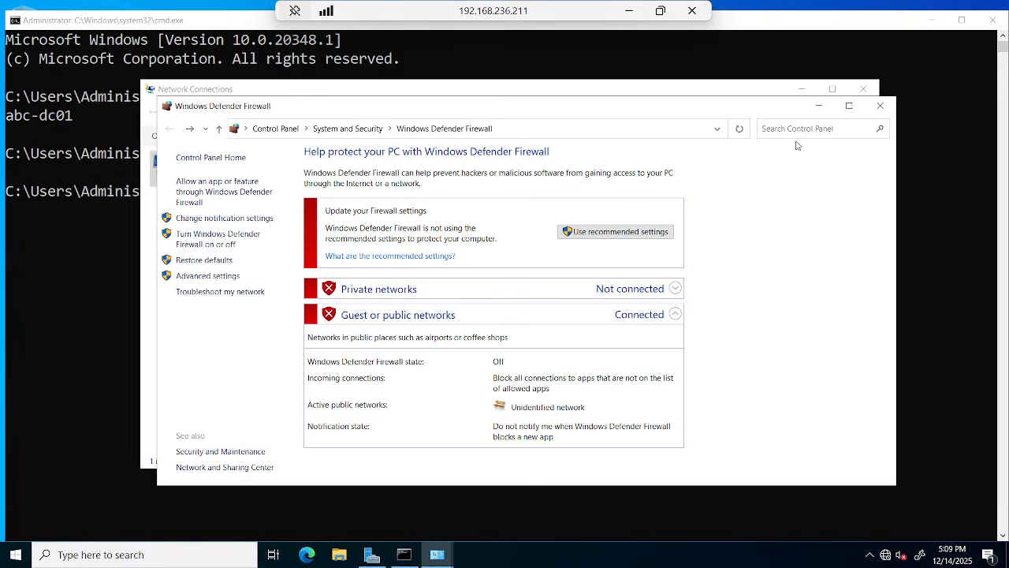
# Close the server's Firewall, Network Connections, Details and Ethernet0 Status windows; mark the Install Active Directory item.
pyautogui.click(881, 106)
pyautogui.click(865, 88)
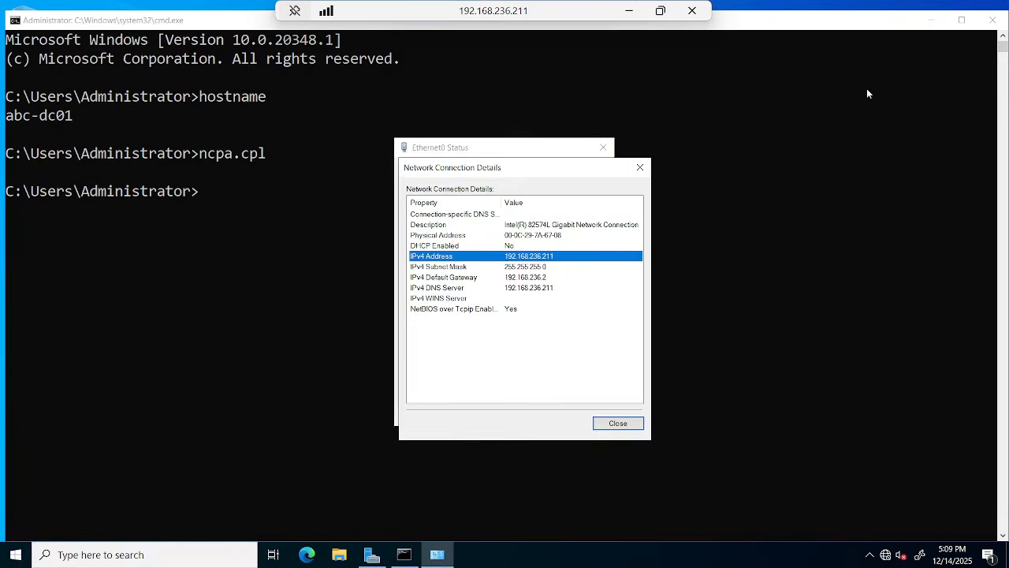
pyautogui.click(637, 169)
pyautogui.click(603, 148)
pyautogui.click(629, 12)
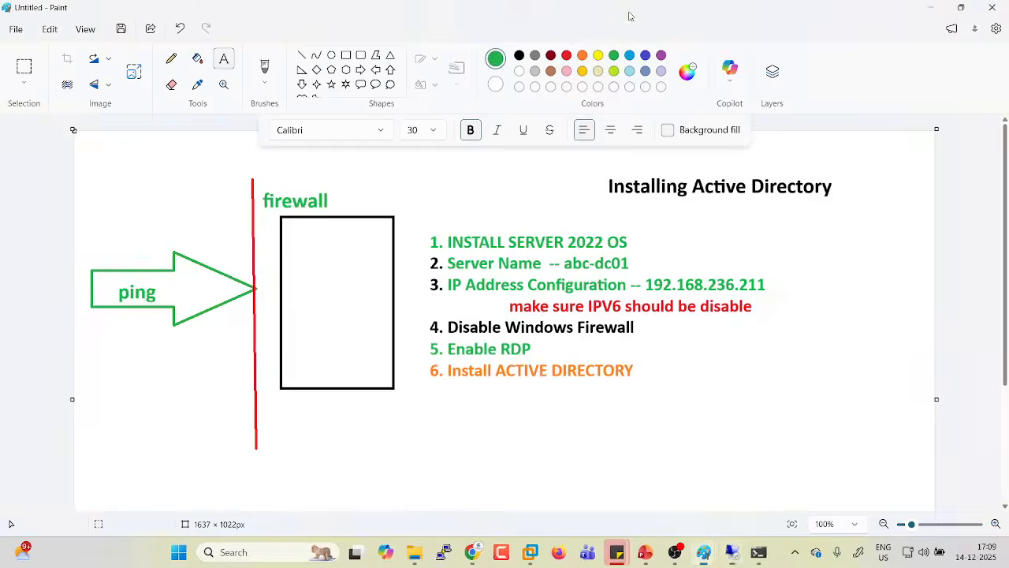
pyautogui.moveTo(414, 366); pyautogui.dragTo(681, 396)
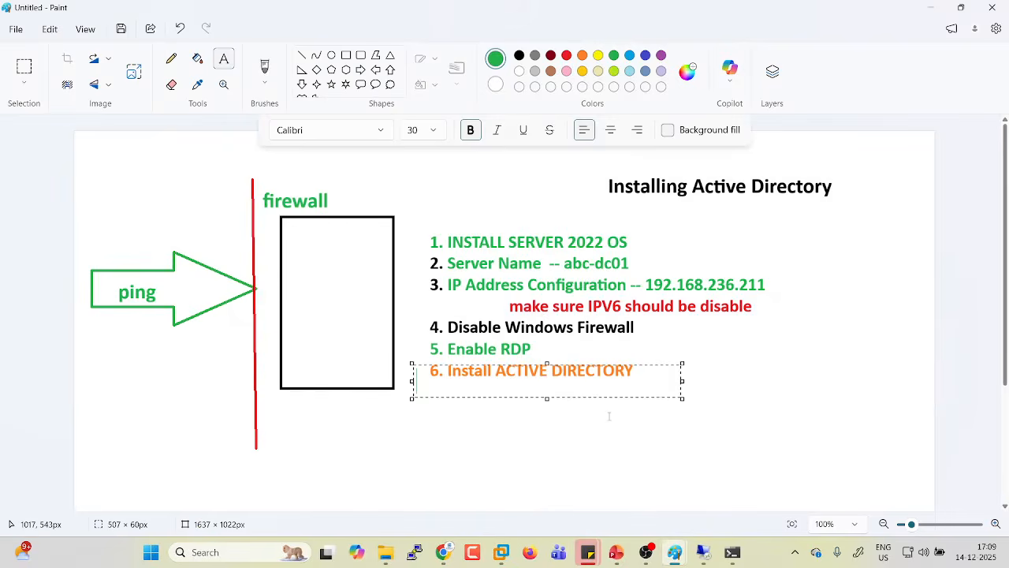
pyautogui.click(610, 468)
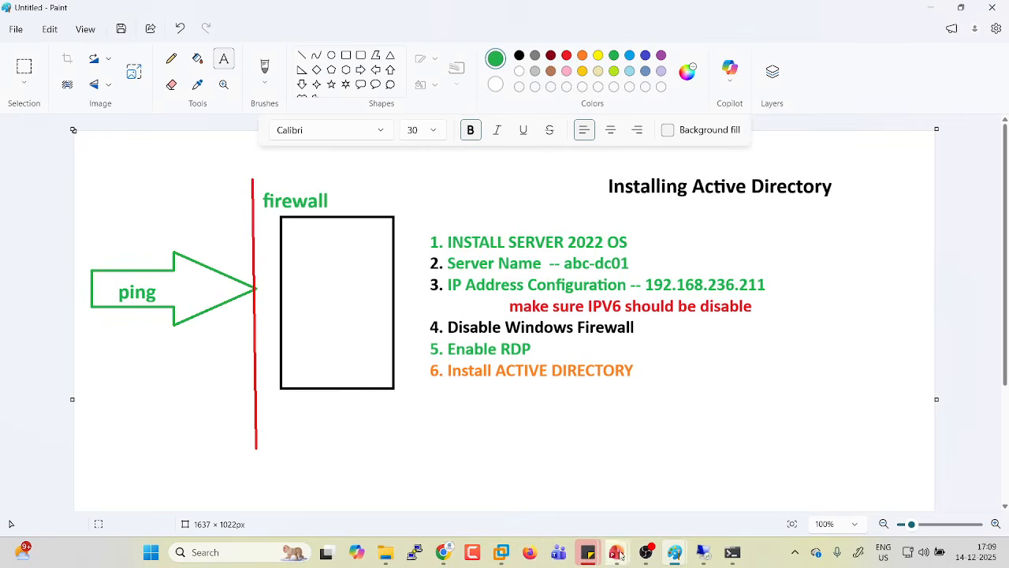
# Check the Meet call and recorder, then return to the 192.168.236.211 session.
pyautogui.moveTo(444, 551)
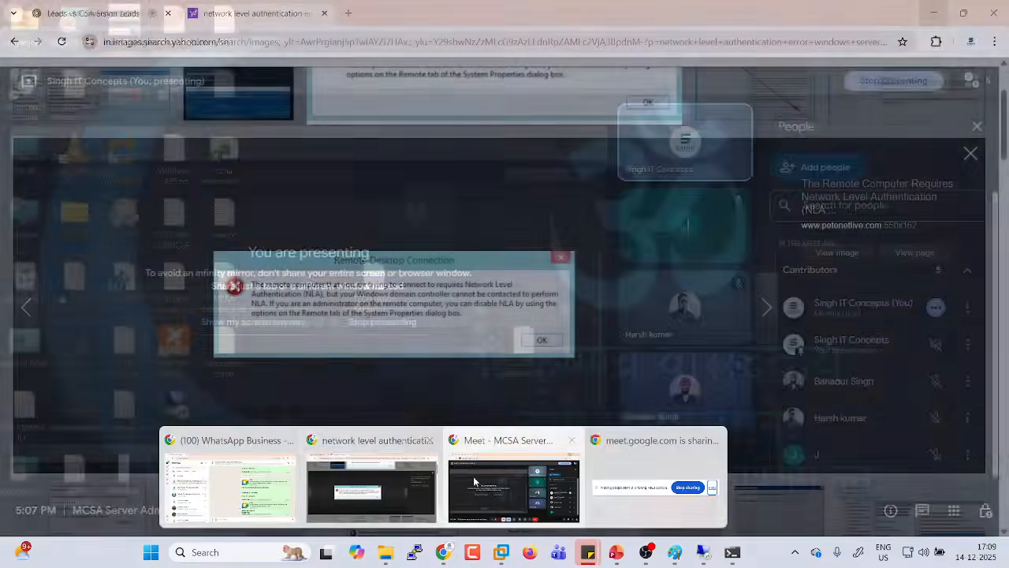
pyautogui.click(492, 478)
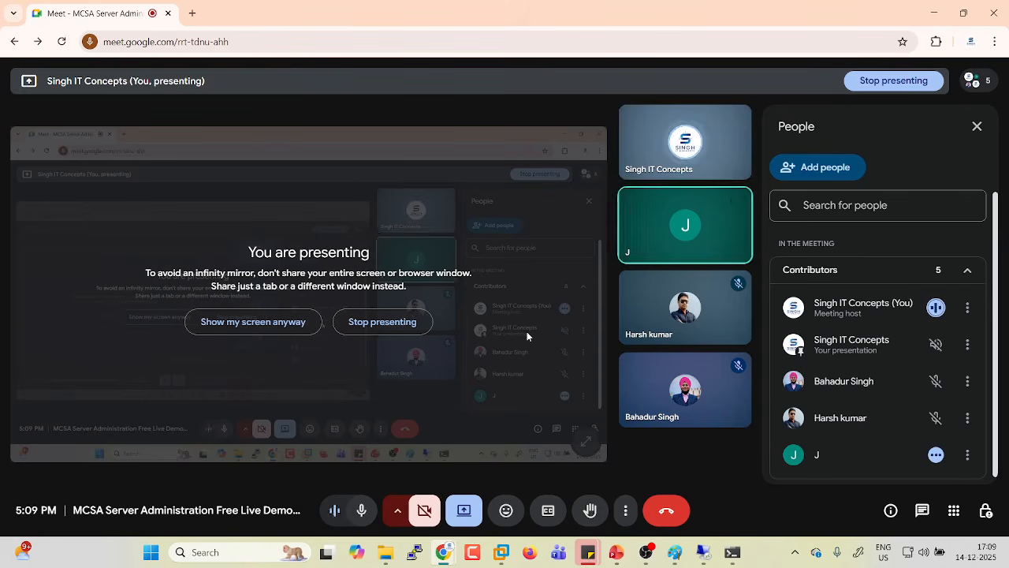
pyautogui.click(933, 16)
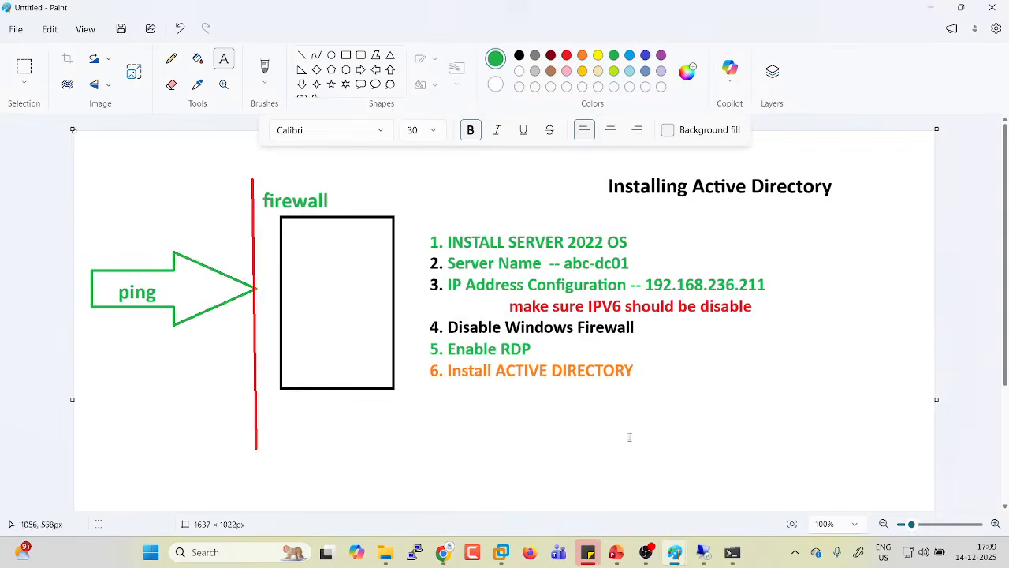
pyautogui.click(646, 554)
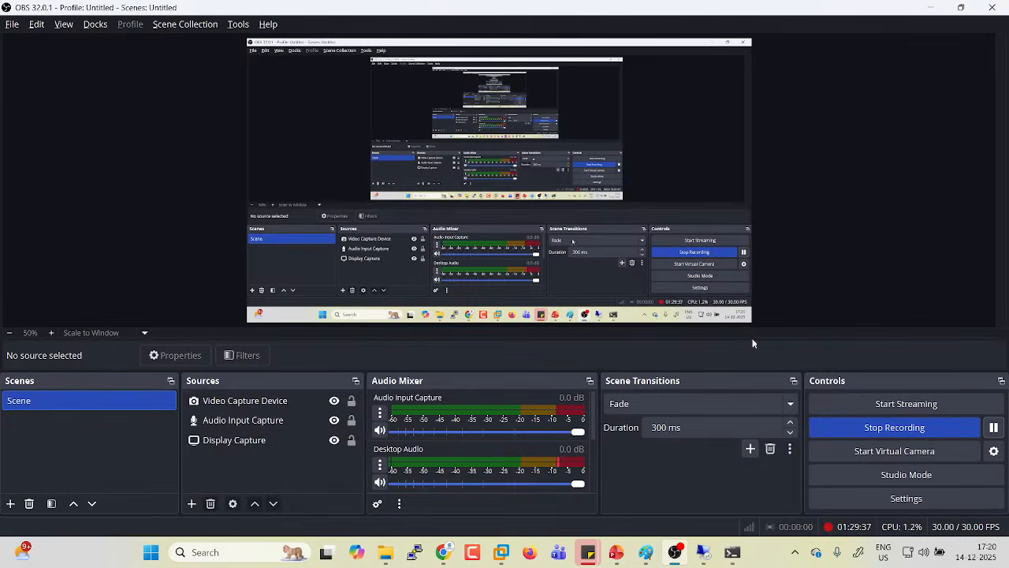
pyautogui.click(931, 8)
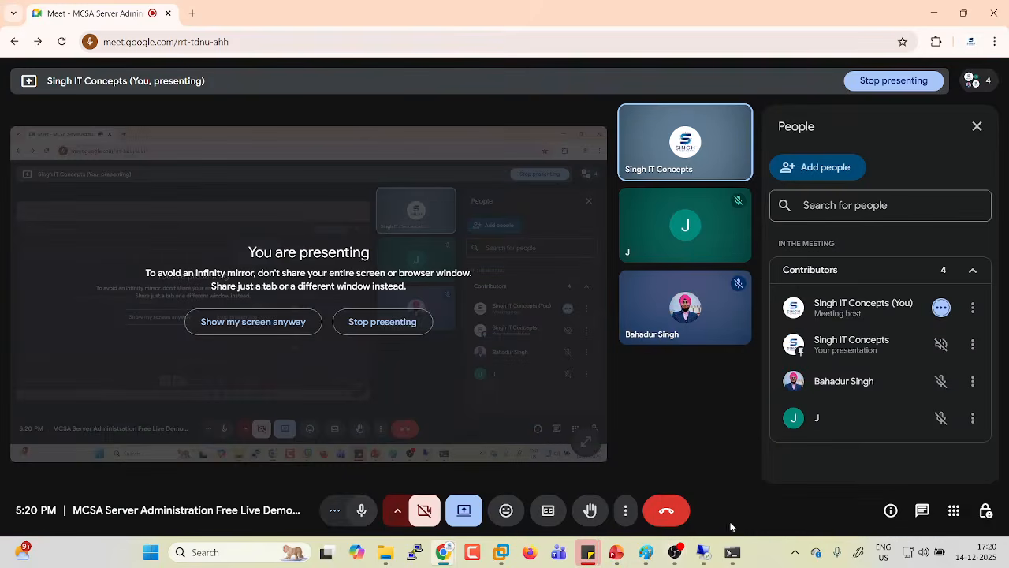
pyautogui.moveTo(702, 556)
pyautogui.click(733, 472)
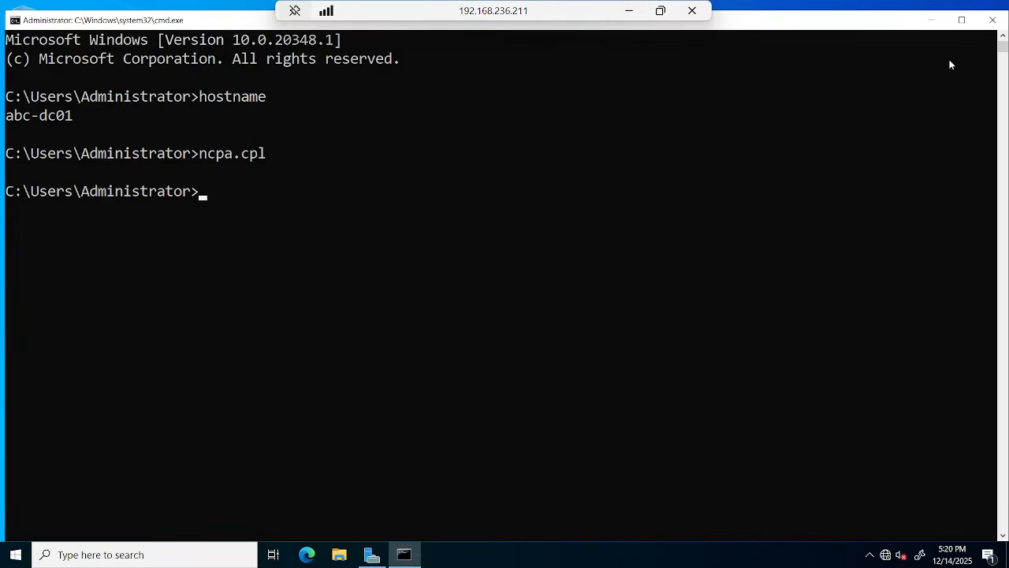
# Close the command prompt and relaunch Server Manager, dismissing the Windows Admin Center pop-up.
pyautogui.click(993, 26)
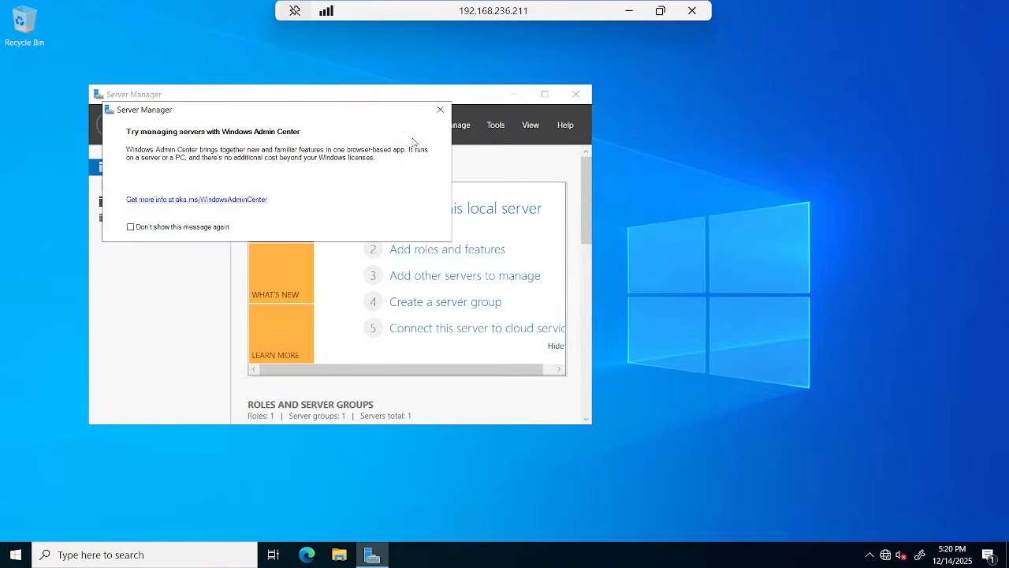
pyautogui.click(439, 111)
pyautogui.click(576, 95)
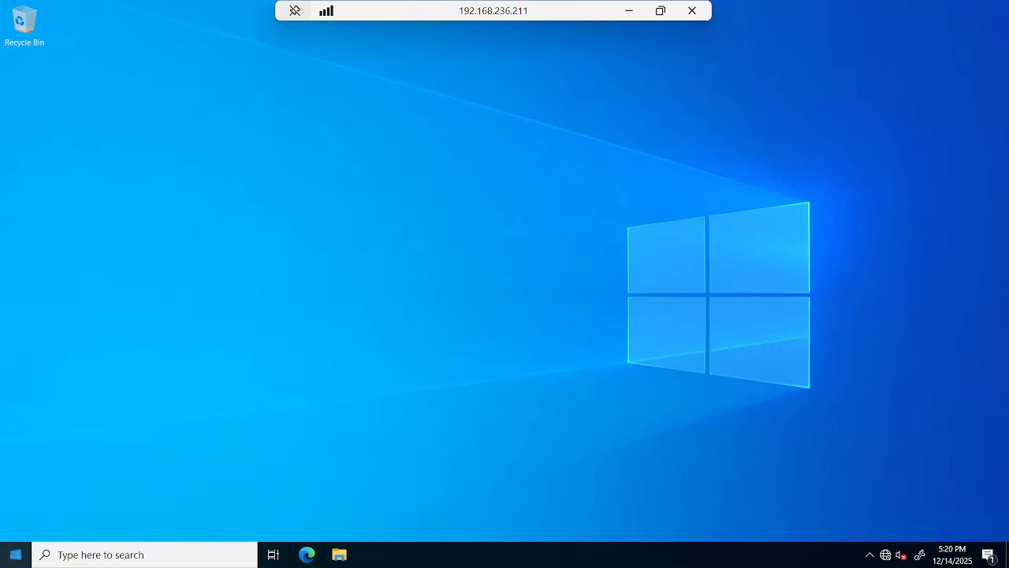
pyautogui.click(16, 554)
pyautogui.click(245, 186)
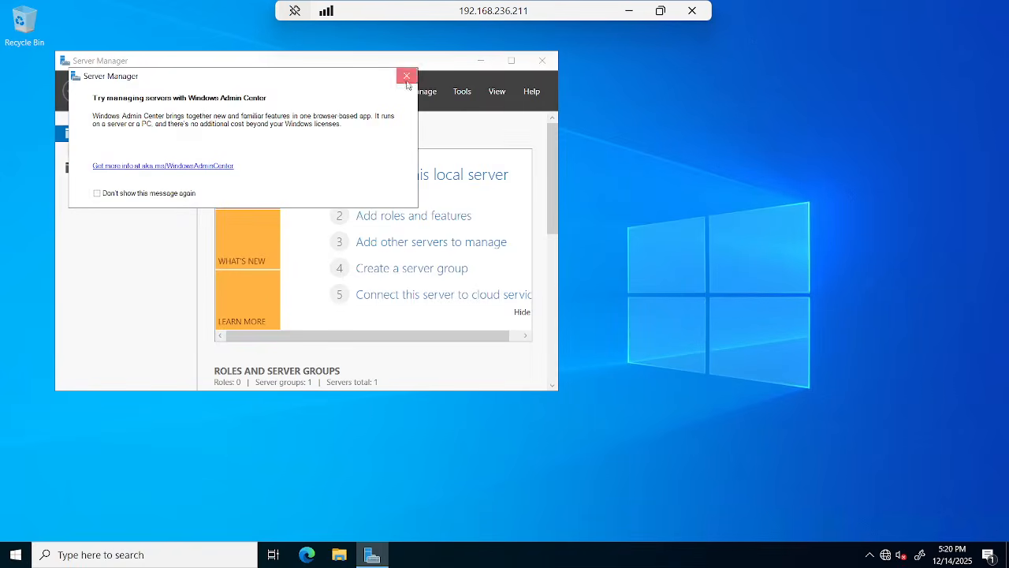
pyautogui.click(407, 76)
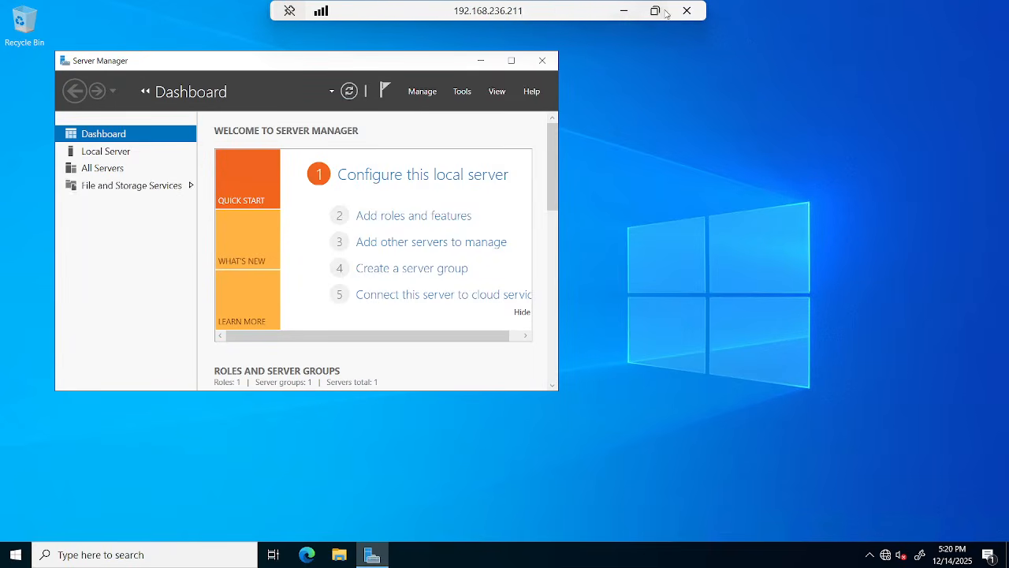
# Shrink the remote session into a window and briefly switch to the TEST-DC virtual machine.
pyautogui.click(662, 10)
pyautogui.moveTo(668, 56); pyautogui.dragTo(563, 122)
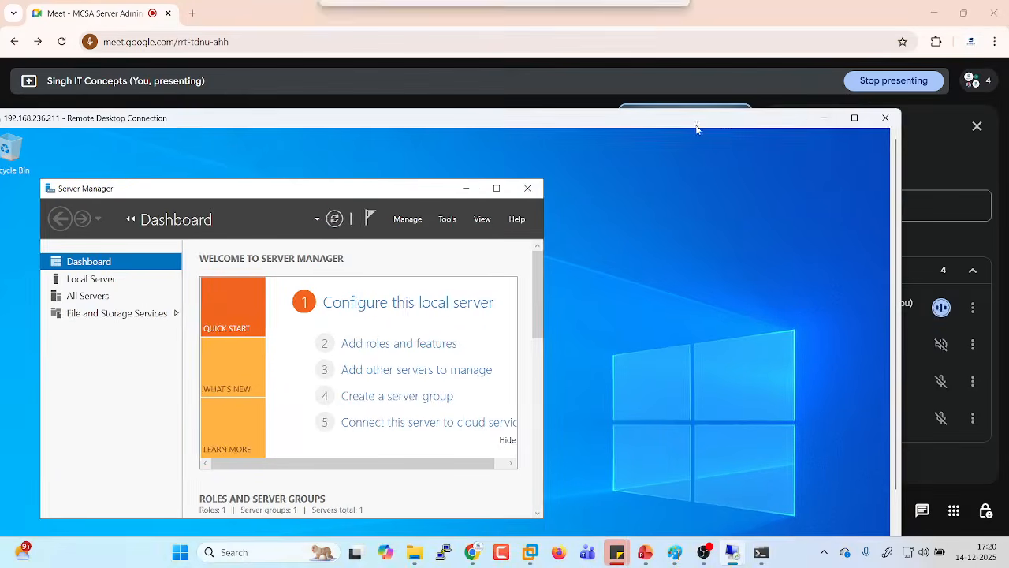
pyautogui.click(820, 119)
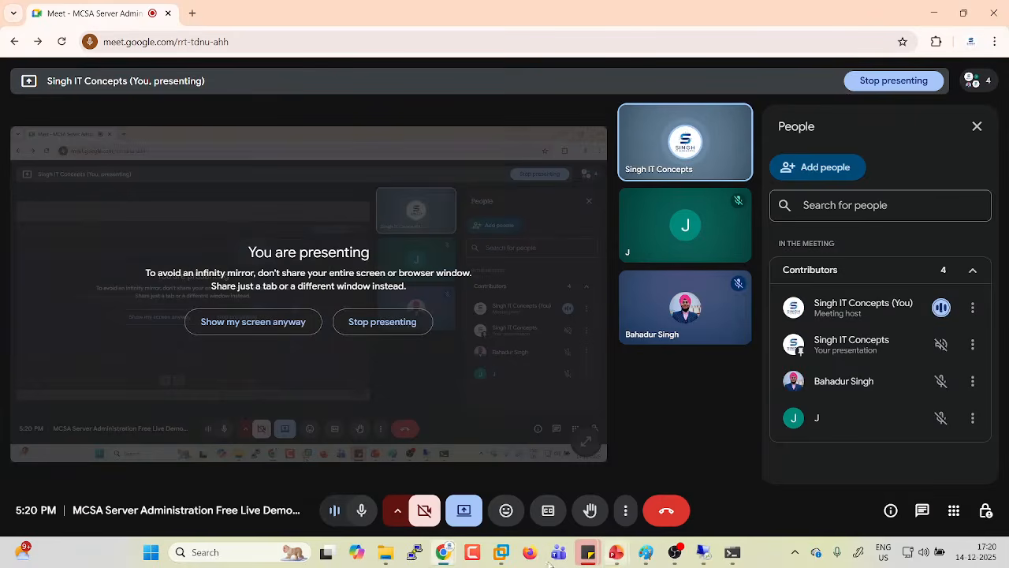
pyautogui.click(500, 554)
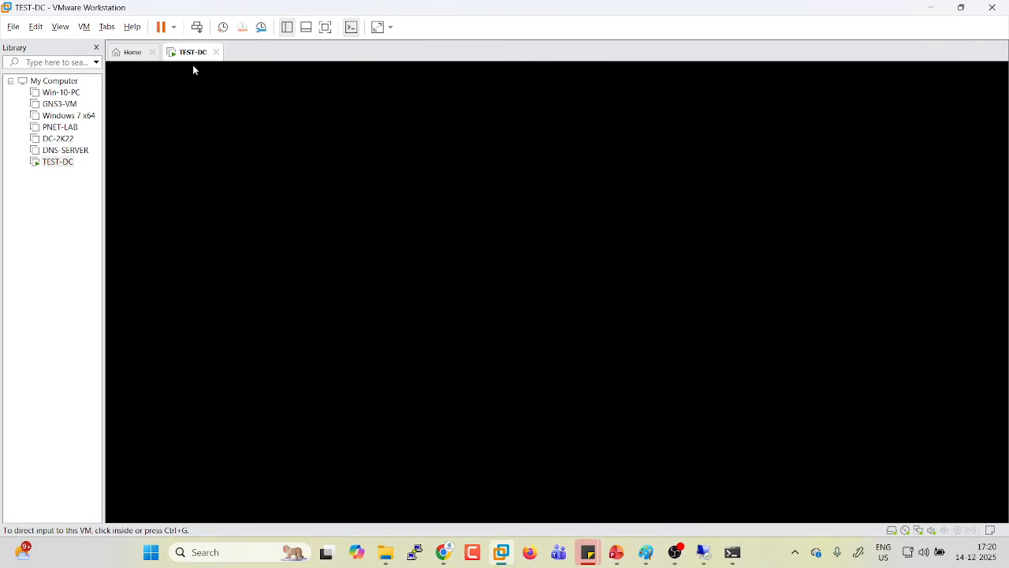
pyautogui.click(368, 293)
pyautogui.hotkey('ctrl', 'alt')
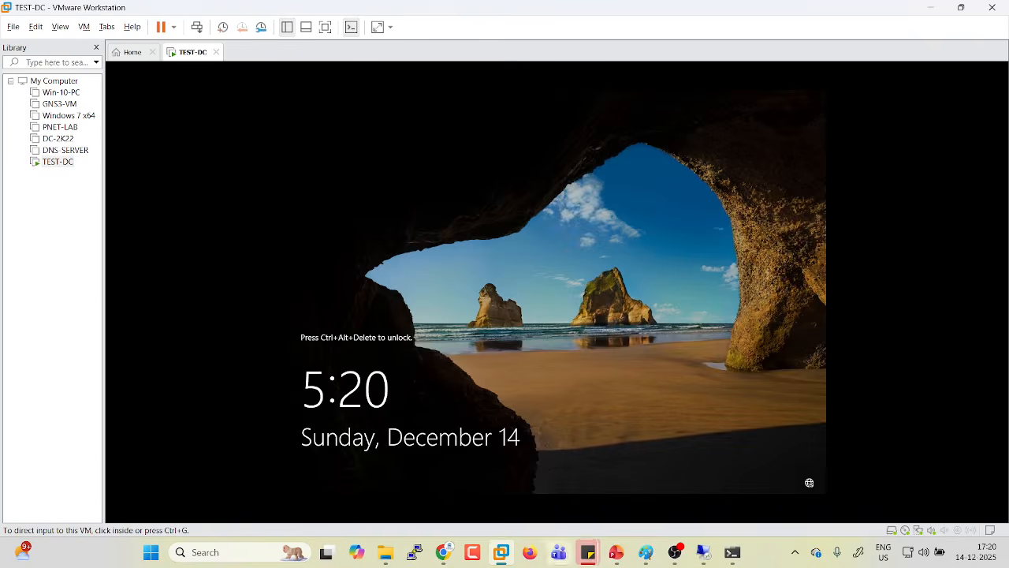
# Return the remote session to full screen and open Server Manager's Manage menu.
pyautogui.moveTo(709, 558)
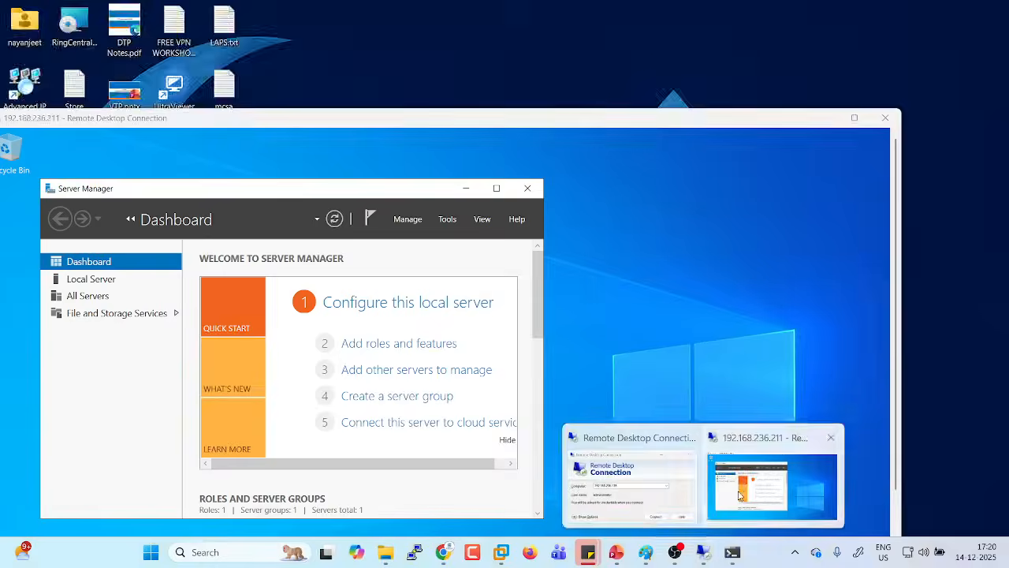
pyautogui.click(771, 485)
pyautogui.doubleClick(533, 120)
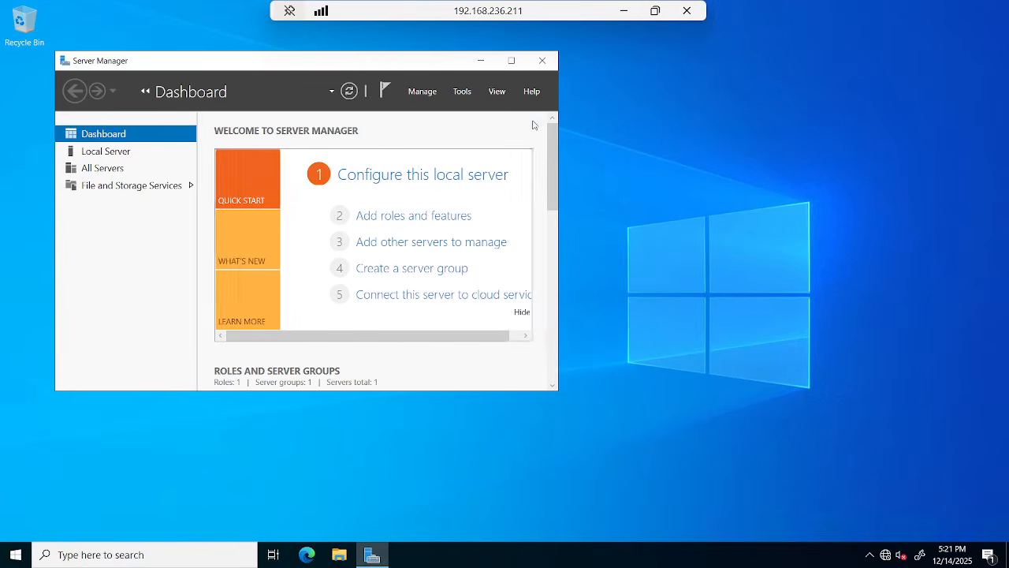
pyautogui.click(422, 92)
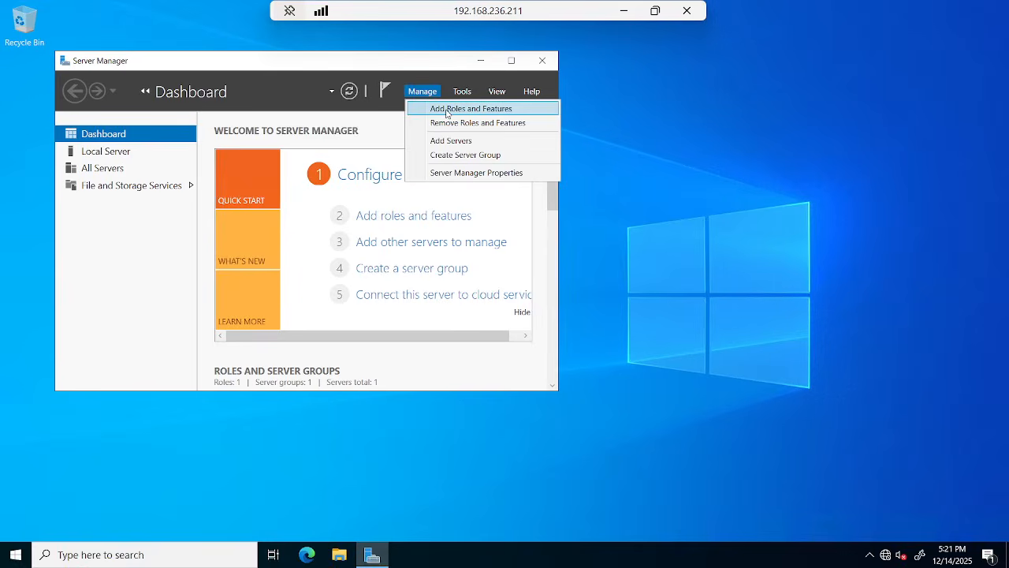
# Launch Add Roles and Features with role-based installation targeting abc-dc01, reaching the Server Roles page.
pyautogui.click(446, 110)
pyautogui.moveTo(417, 95); pyautogui.dragTo(524, 95)
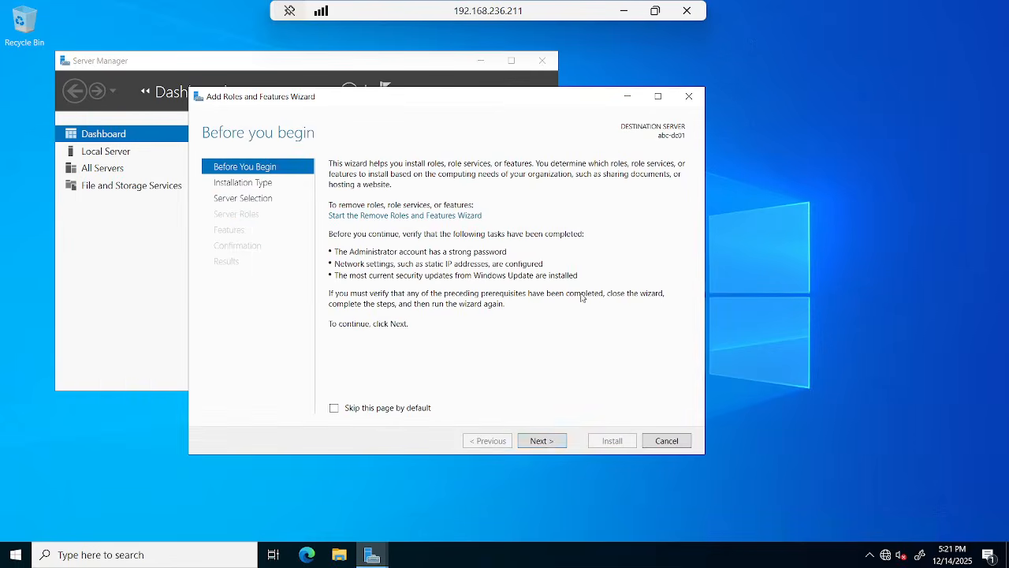
pyautogui.click(542, 441)
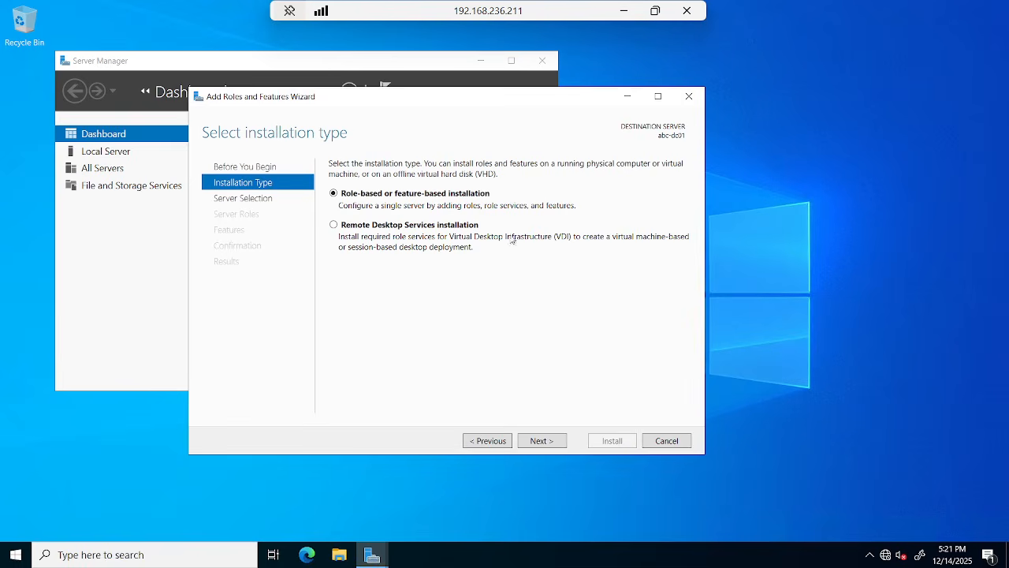
pyautogui.click(333, 225)
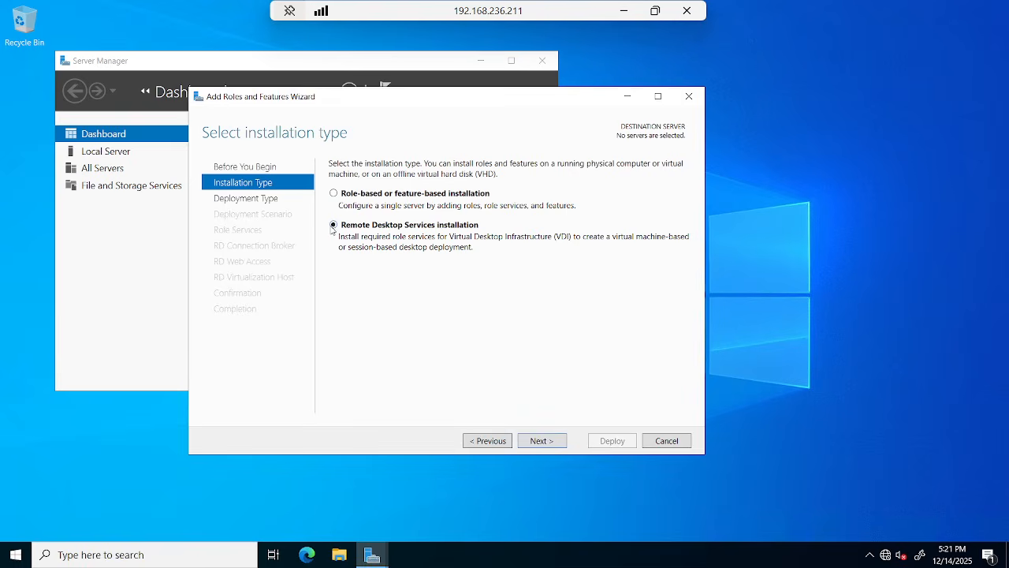
pyautogui.click(334, 194)
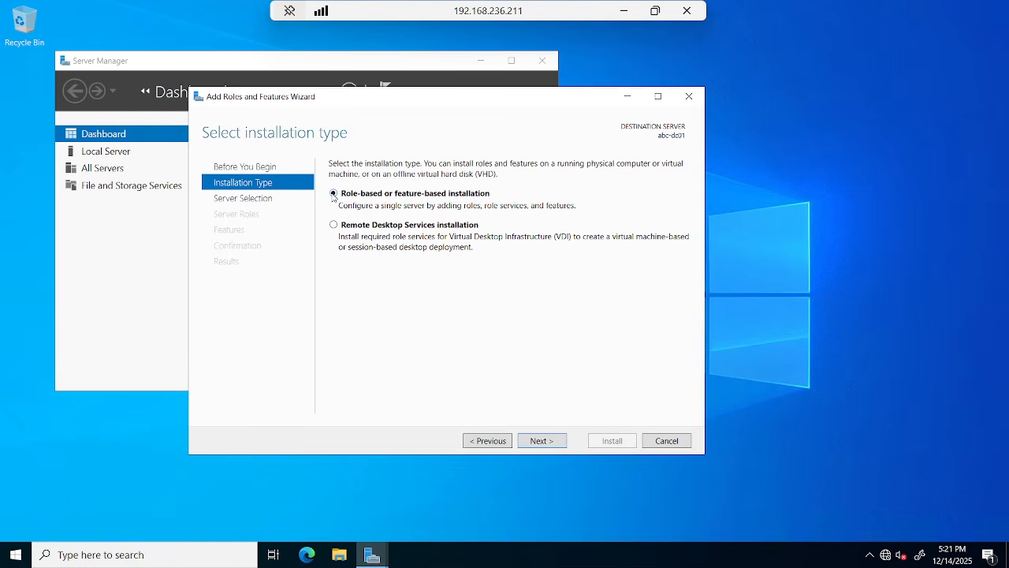
pyautogui.click(542, 441)
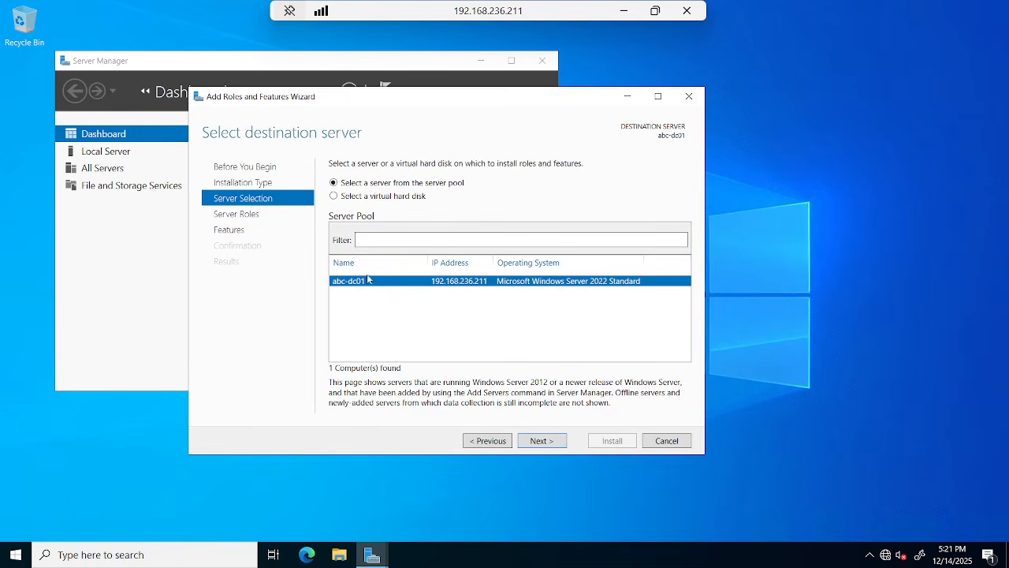
pyautogui.click(538, 443)
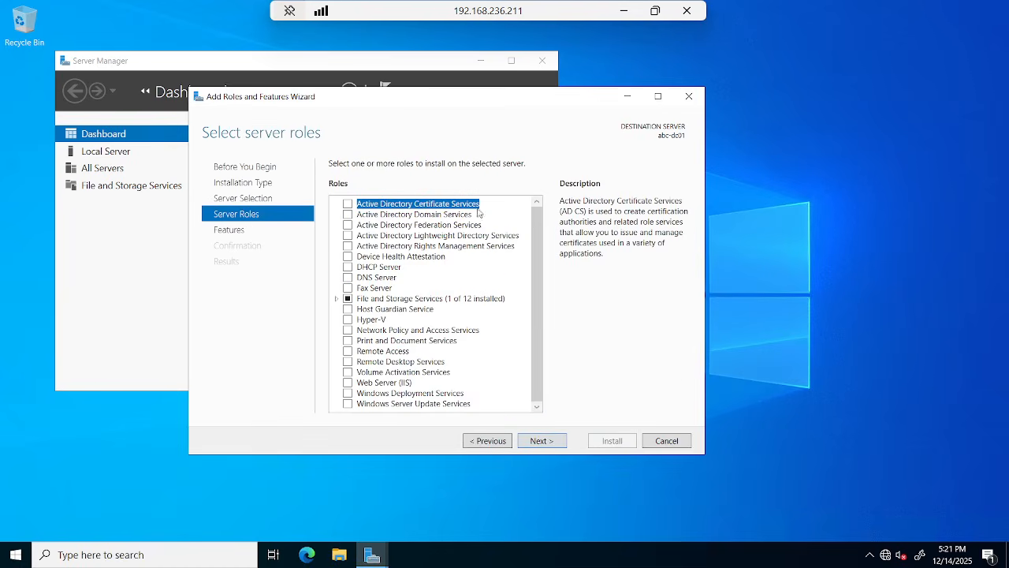
# Select Active Directory Domain Services and accept its required management features.
pyautogui.press('Down')
pyautogui.press('Down')
pyautogui.press('Down')
pyautogui.press('Down')
pyautogui.press('Down')
pyautogui.press('Down')
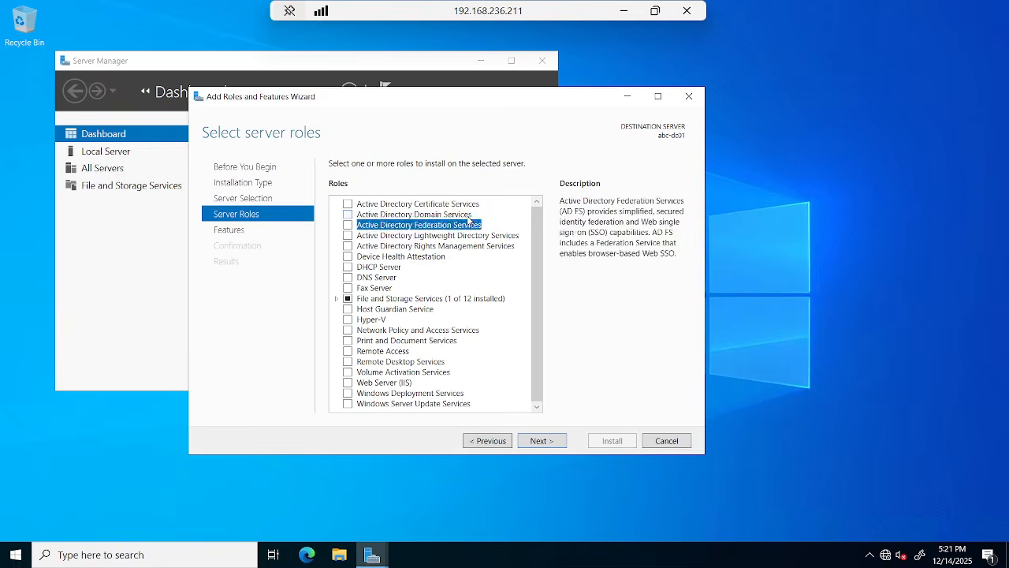
pyautogui.press('Down')
pyautogui.press('Down')
pyautogui.press('Down')
pyautogui.press('Down')
pyautogui.press('Down')
pyautogui.press('Down')
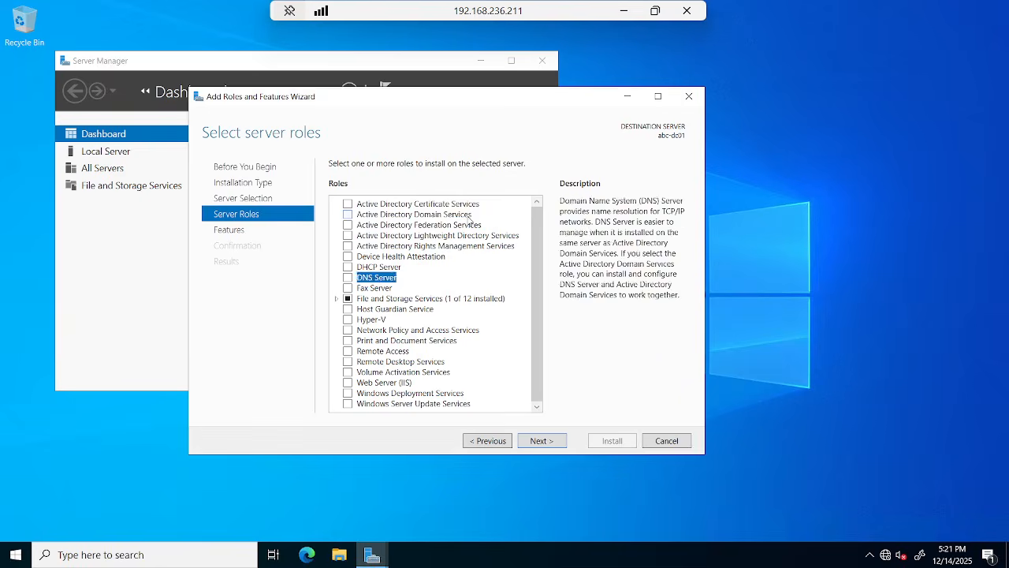
pyautogui.press('Down')
pyautogui.press('Down')
pyautogui.press('Down')
pyautogui.press('Down')
pyautogui.press('Down')
pyautogui.press('Down')
pyautogui.press('Down')
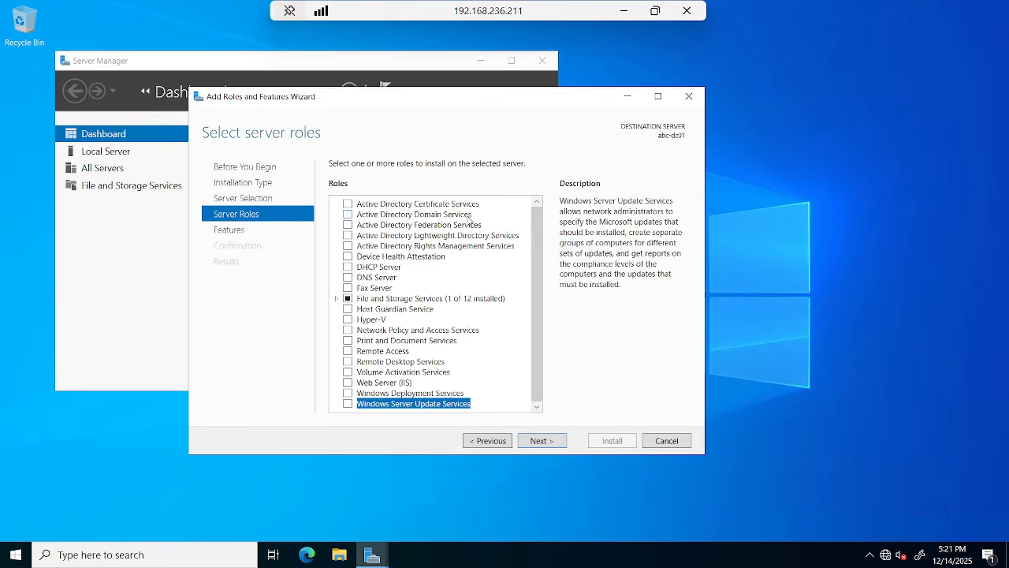
pyautogui.press('Up')
pyautogui.press('Up')
pyautogui.press('Up')
pyautogui.press('Up')
pyautogui.press('Up')
pyautogui.press('Up')
pyautogui.press('Up')
pyautogui.press('Up')
pyautogui.press('Up')
pyautogui.press('Up')
pyautogui.press('Up')
pyautogui.press('Up')
pyautogui.press('Up')
pyautogui.press('Up')
pyautogui.press('Up')
pyautogui.press('Up')
pyautogui.press('Up')
pyautogui.press('Up')
pyautogui.press('Up')
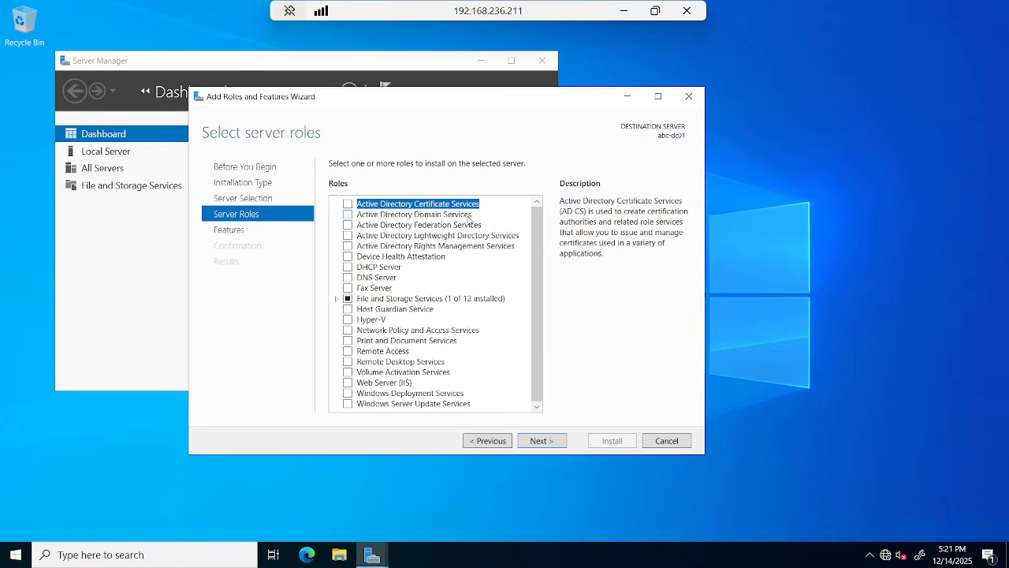
pyautogui.click(470, 214)
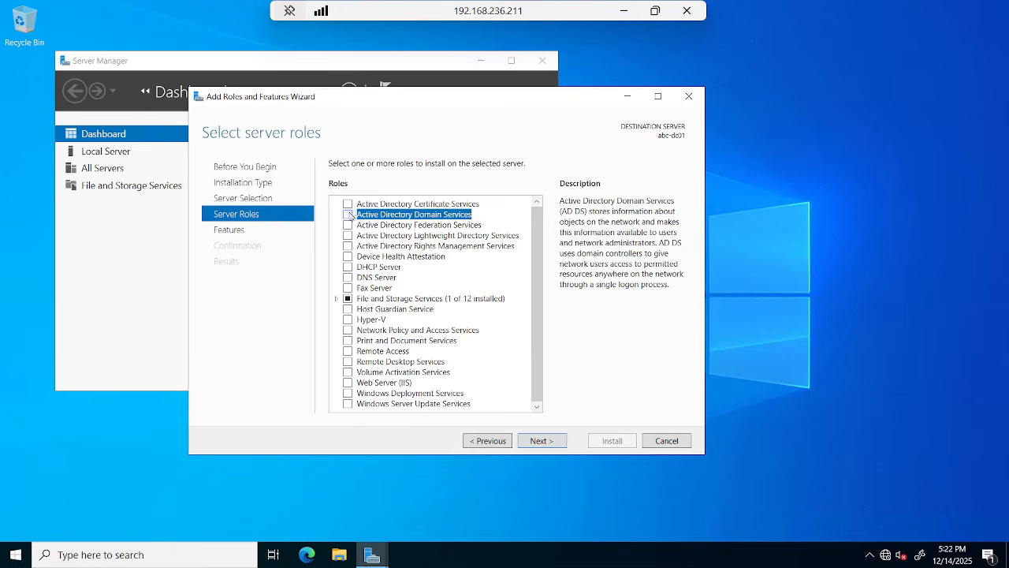
pyautogui.click(348, 216)
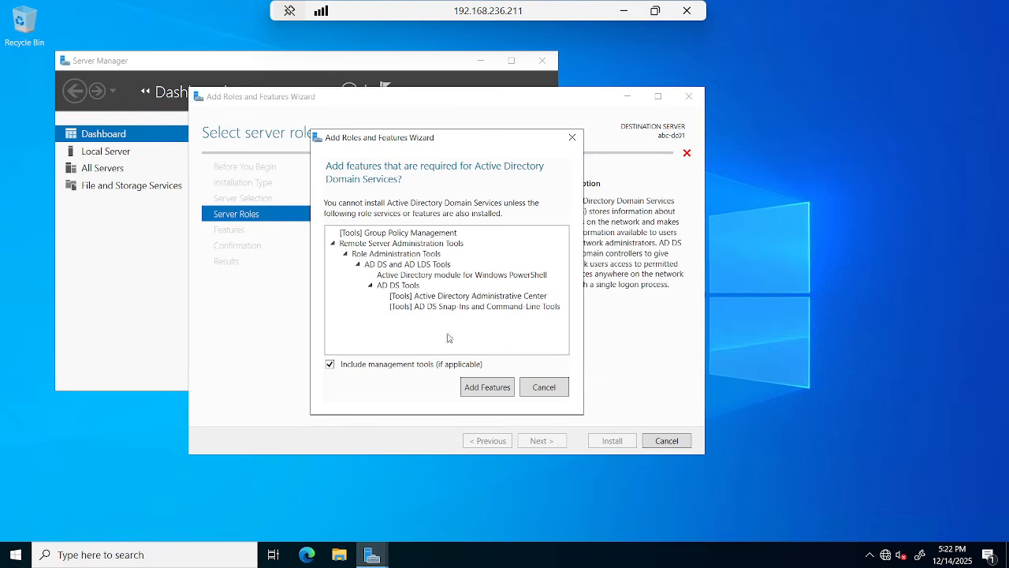
pyautogui.click(495, 390)
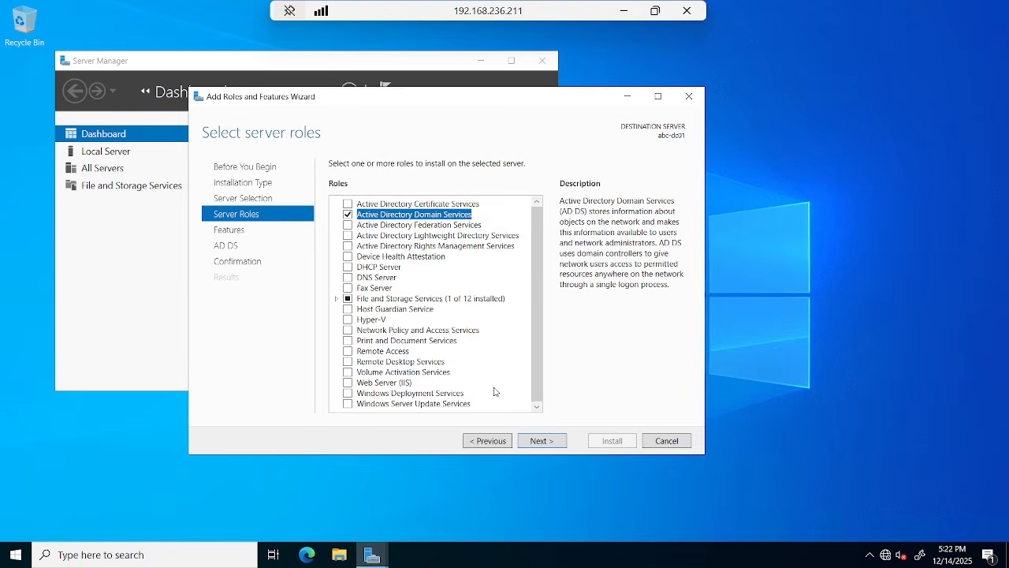
# Continue past the Features and AD DS pages and start the installation.
pyautogui.click(532, 442)
pyautogui.click(533, 443)
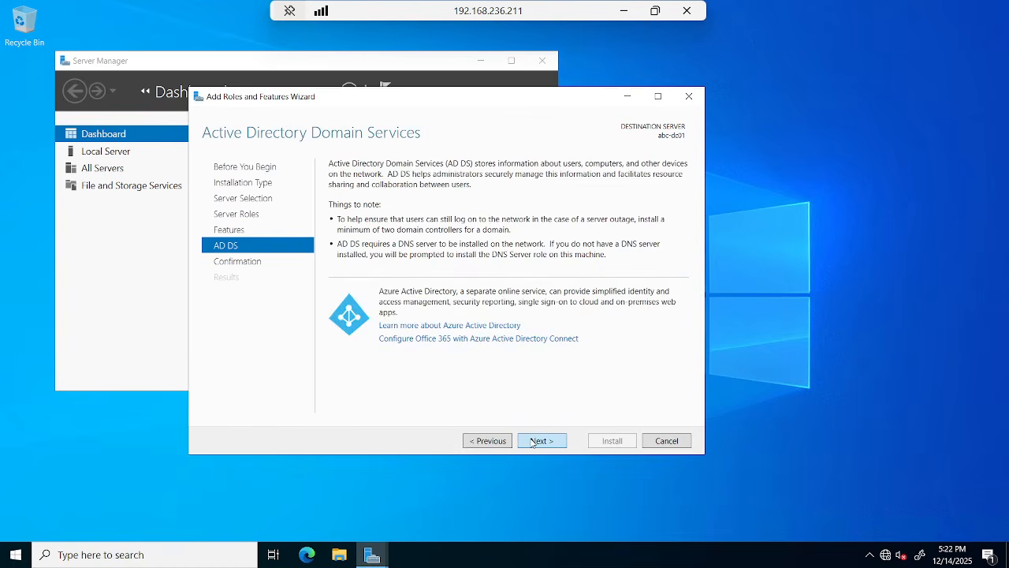
pyautogui.click(533, 443)
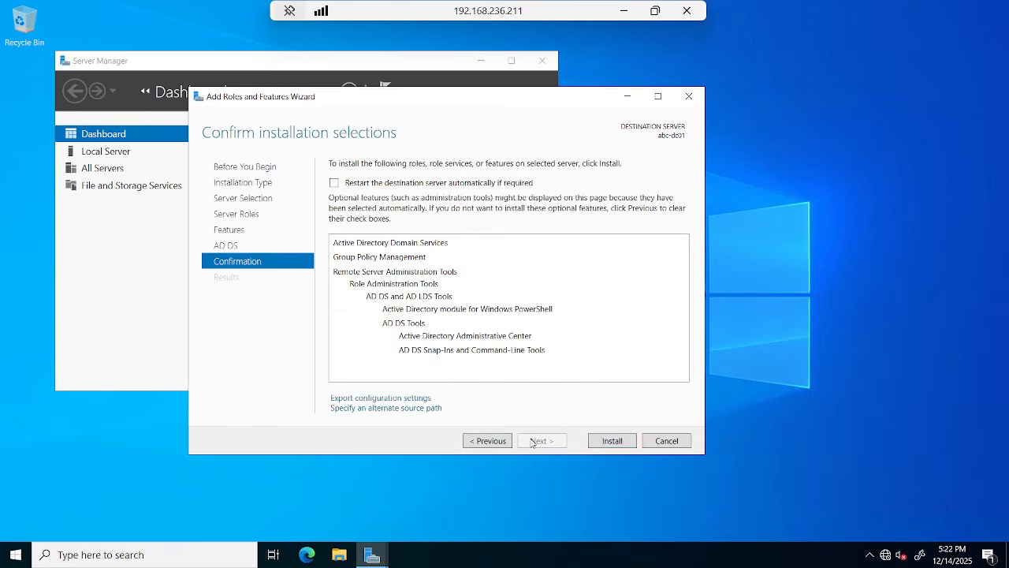
pyautogui.click(604, 443)
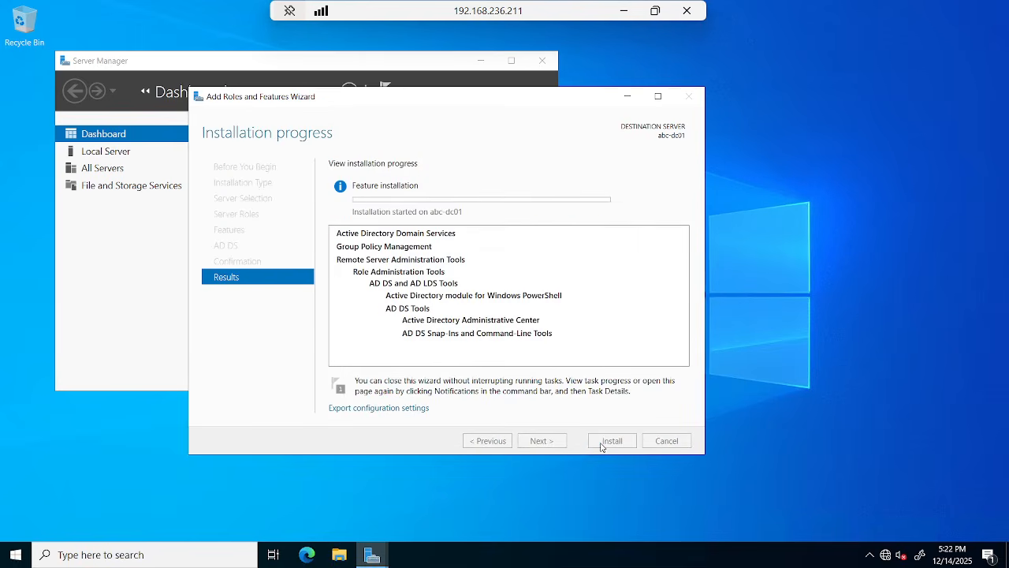
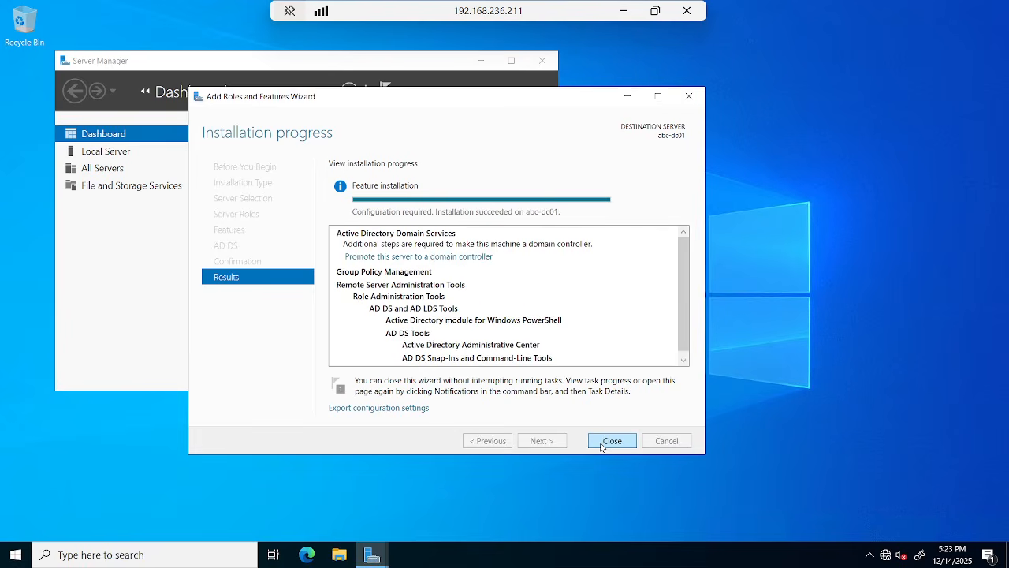
# Restore the RDP window and underline 'Promote this server to a domain controller' in blue with Epic Pen.
pyautogui.click(655, 10)
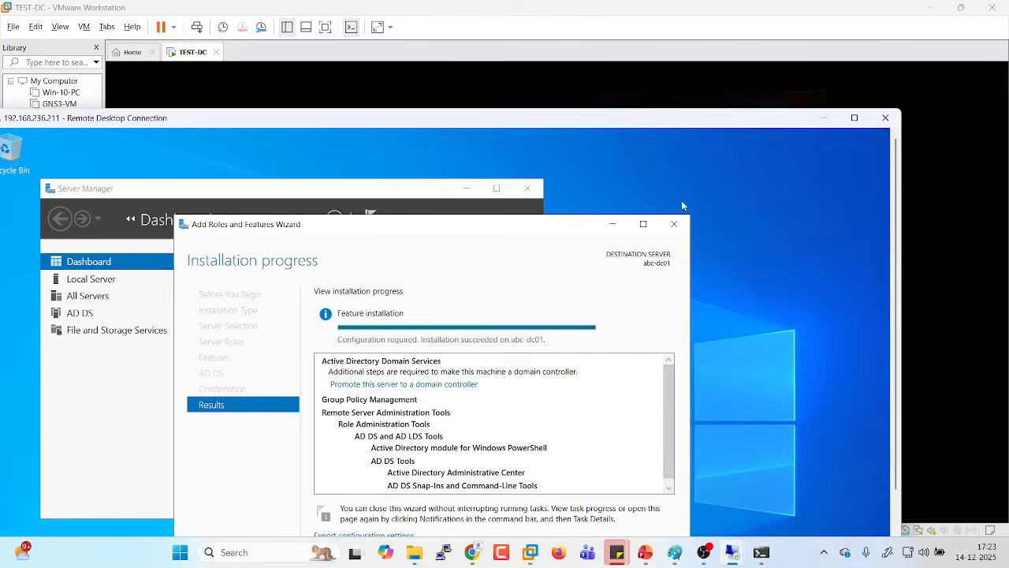
pyautogui.click(823, 552)
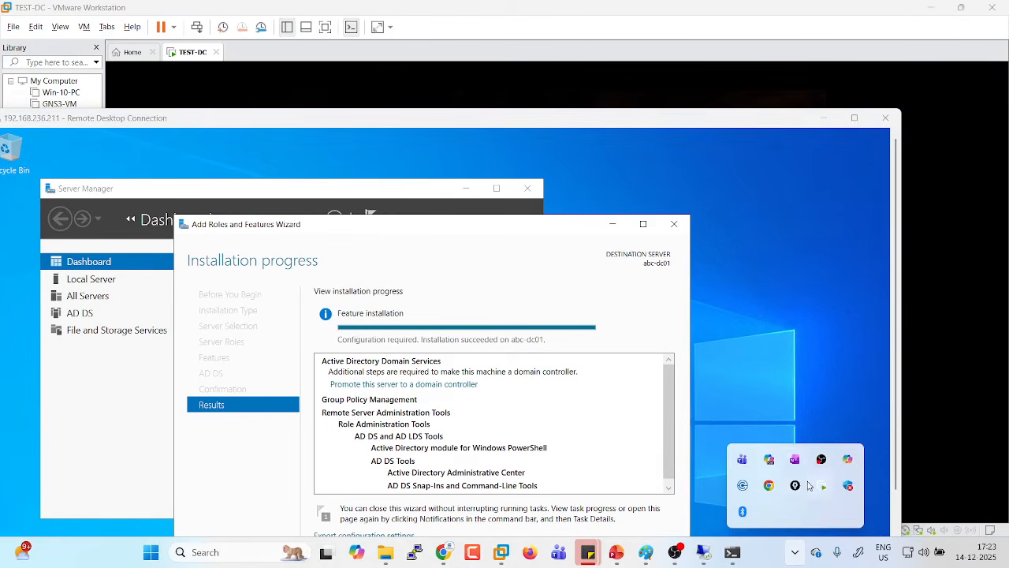
pyautogui.click(795, 486)
pyautogui.click(865, 162)
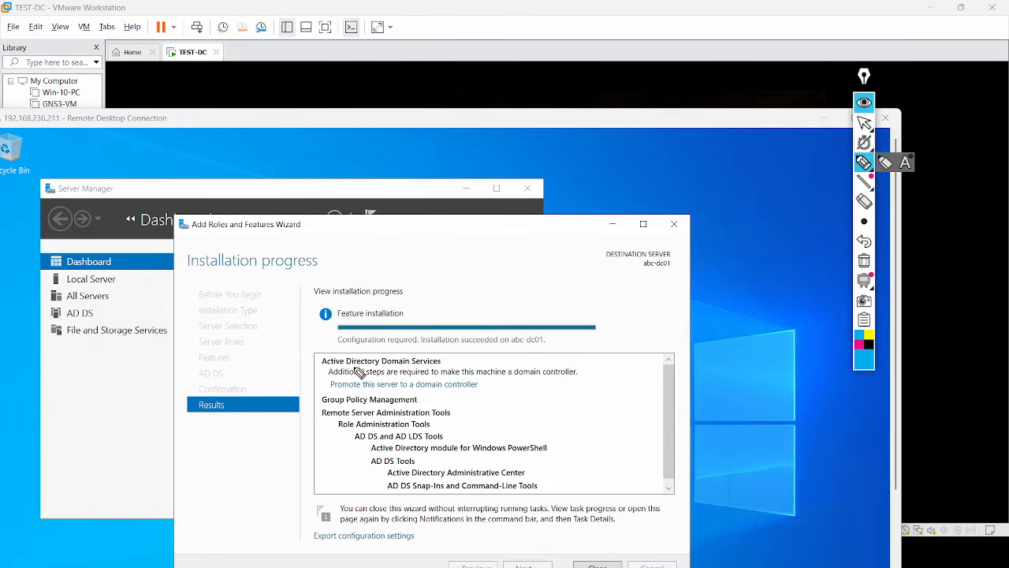
pyautogui.moveTo(333, 395)
pyautogui.mouseDown()
pyautogui.moveTo(433, 400)
pyautogui.moveTo(485, 392)
pyautogui.moveTo(487, 381)
pyautogui.moveTo(314, 374)
pyautogui.mouseUp()
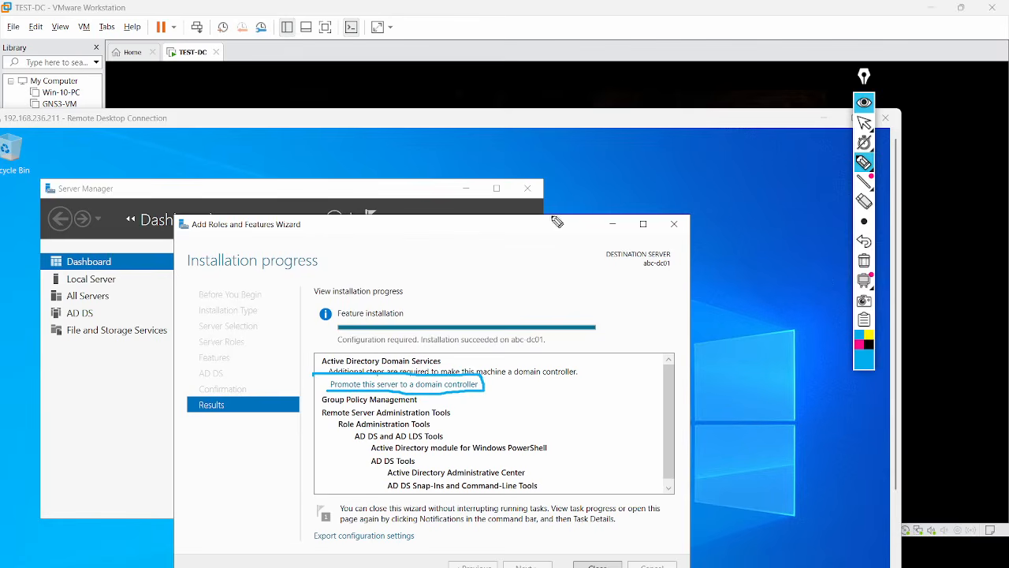
pyautogui.click(864, 122)
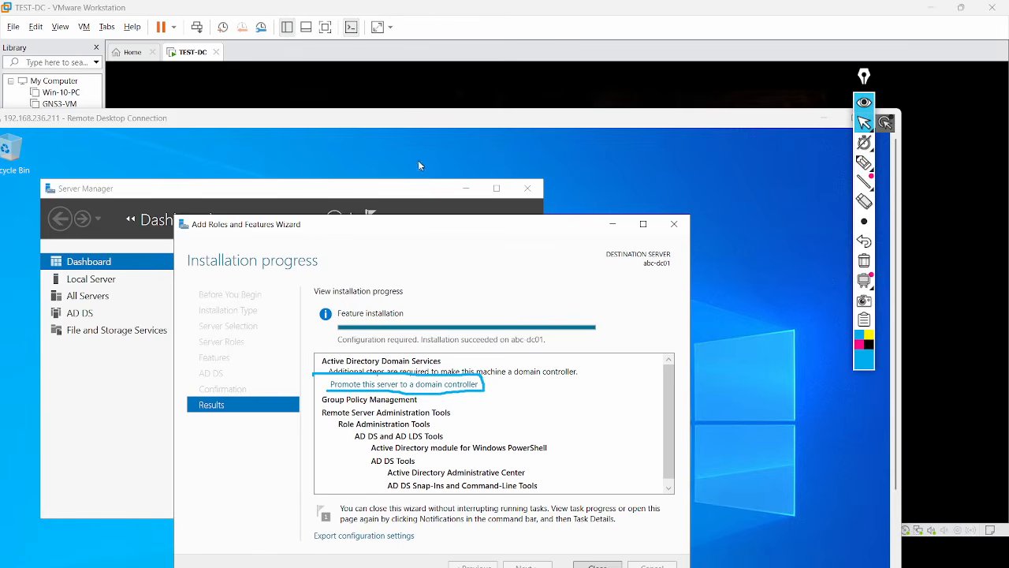
# Minimize the wizard and circle the Server Manager notifications warning in magenta.
pyautogui.click(613, 224)
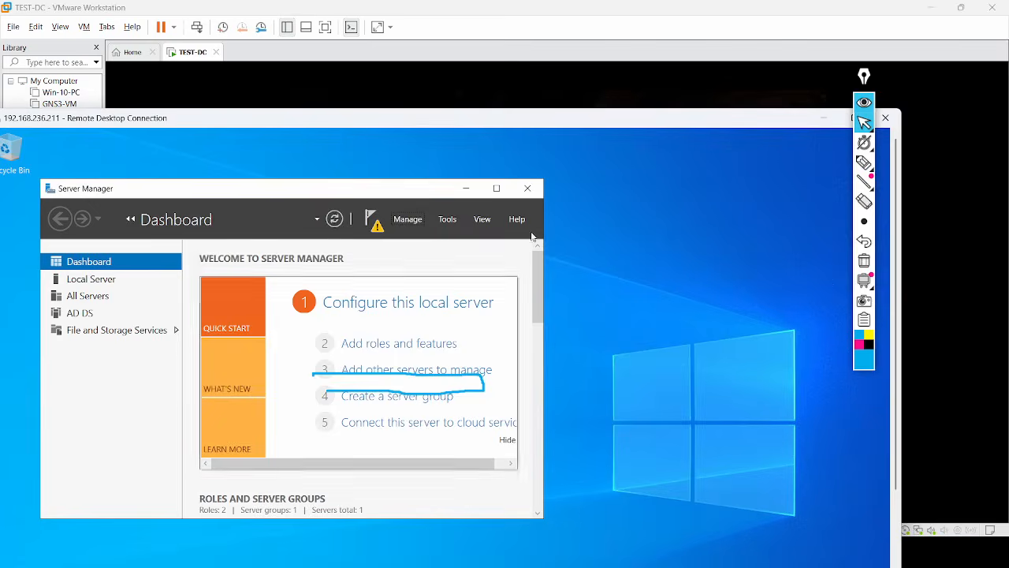
pyautogui.click(864, 162)
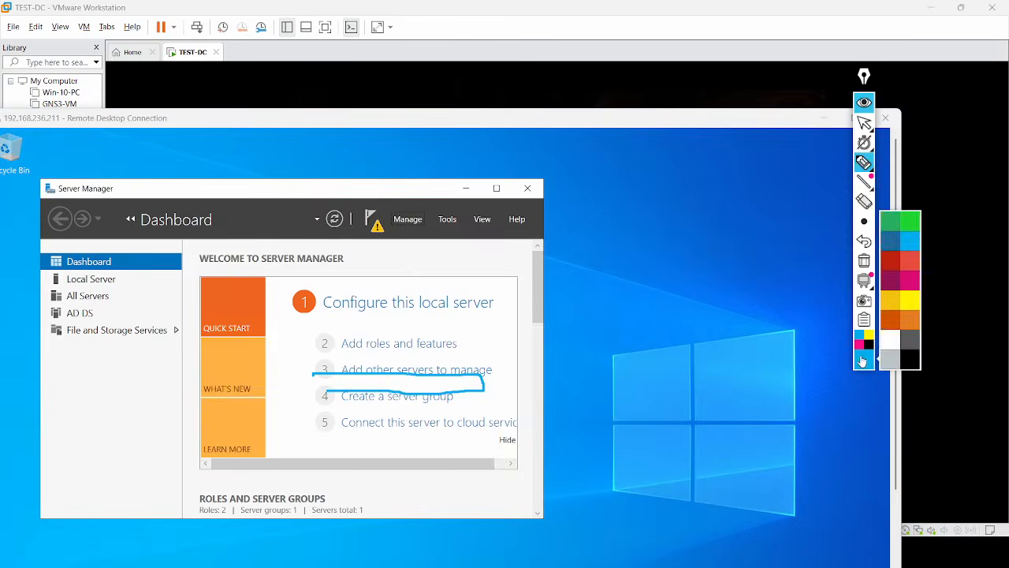
pyautogui.click(858, 344)
pyautogui.moveTo(395, 225)
pyautogui.mouseDown()
pyautogui.moveTo(368, 223)
pyautogui.moveTo(397, 243)
pyautogui.moveTo(394, 226)
pyautogui.moveTo(368, 229)
pyautogui.moveTo(395, 239)
pyautogui.mouseUp()
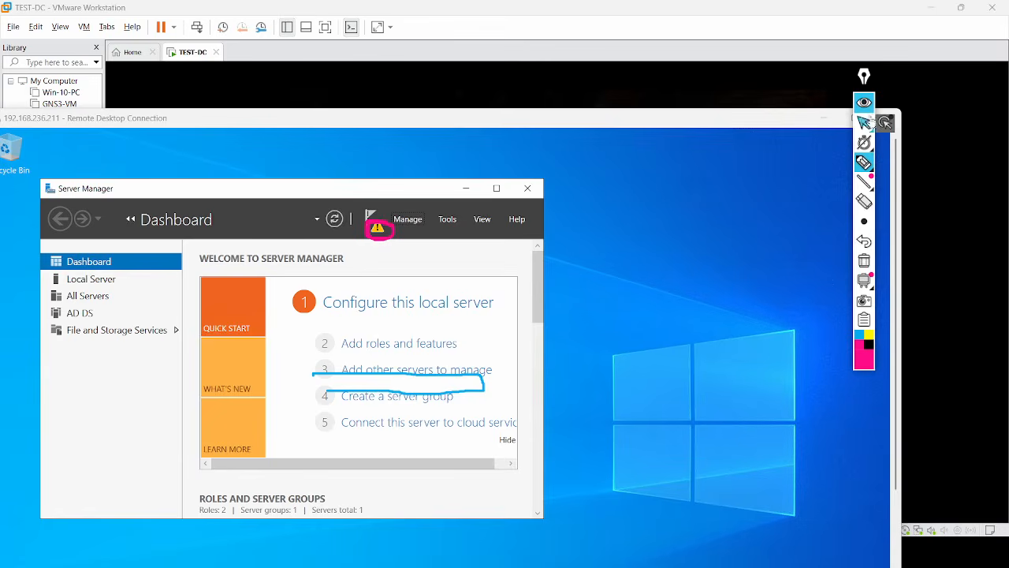
pyautogui.click(864, 122)
# Open the notifications, mark the promotion task, then go full screen and launch the promotion.
pyautogui.click(376, 228)
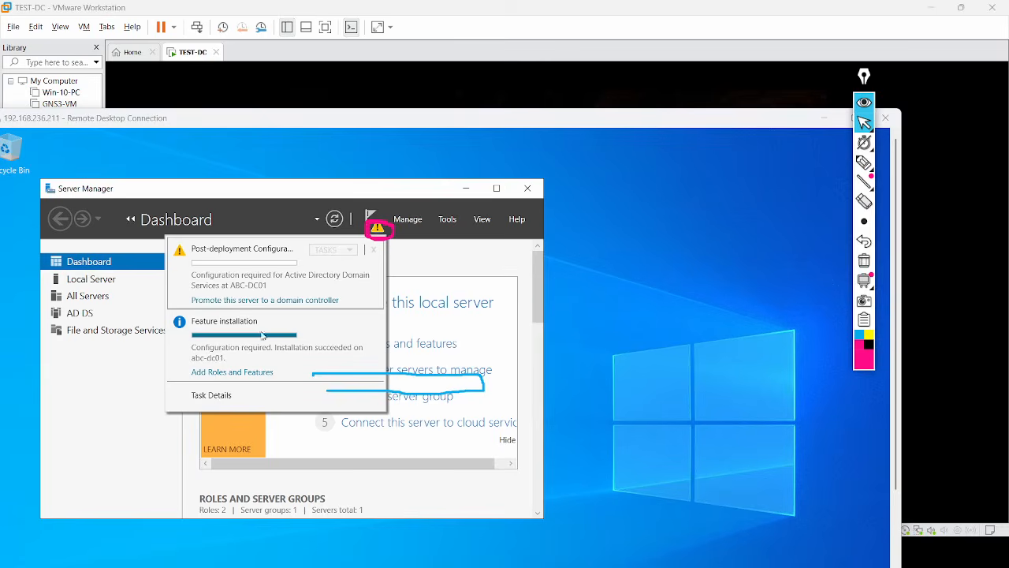
pyautogui.click(864, 162)
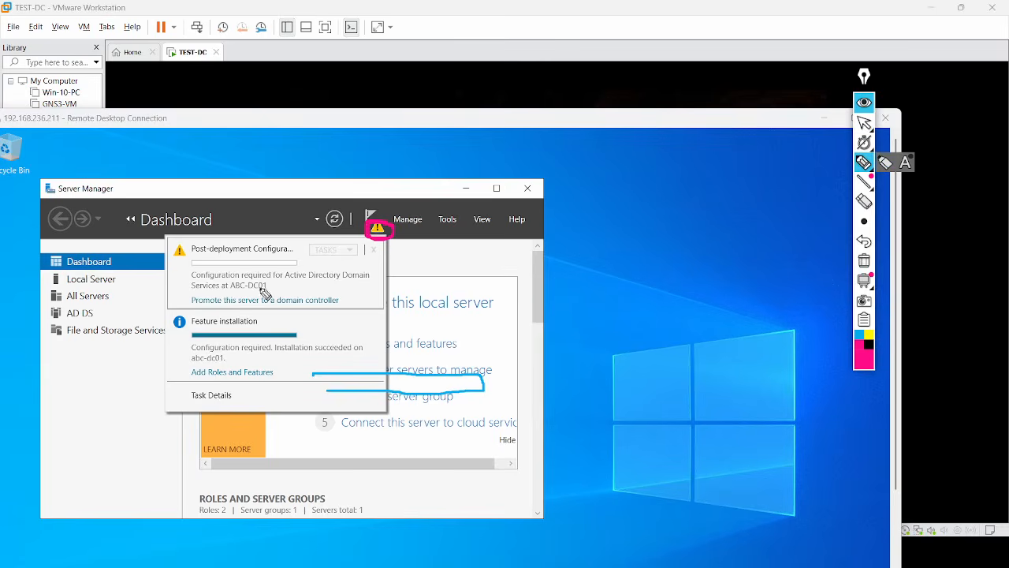
pyautogui.moveTo(194, 292)
pyautogui.mouseDown()
pyautogui.moveTo(196, 311)
pyautogui.moveTo(334, 315)
pyautogui.moveTo(368, 293)
pyautogui.moveTo(190, 293)
pyautogui.mouseUp()
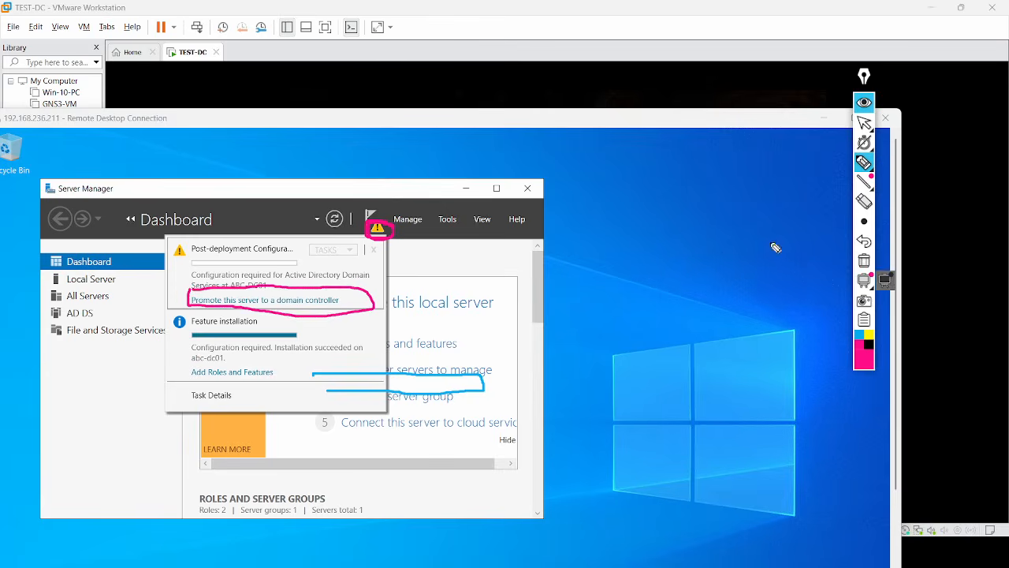
pyautogui.click(864, 261)
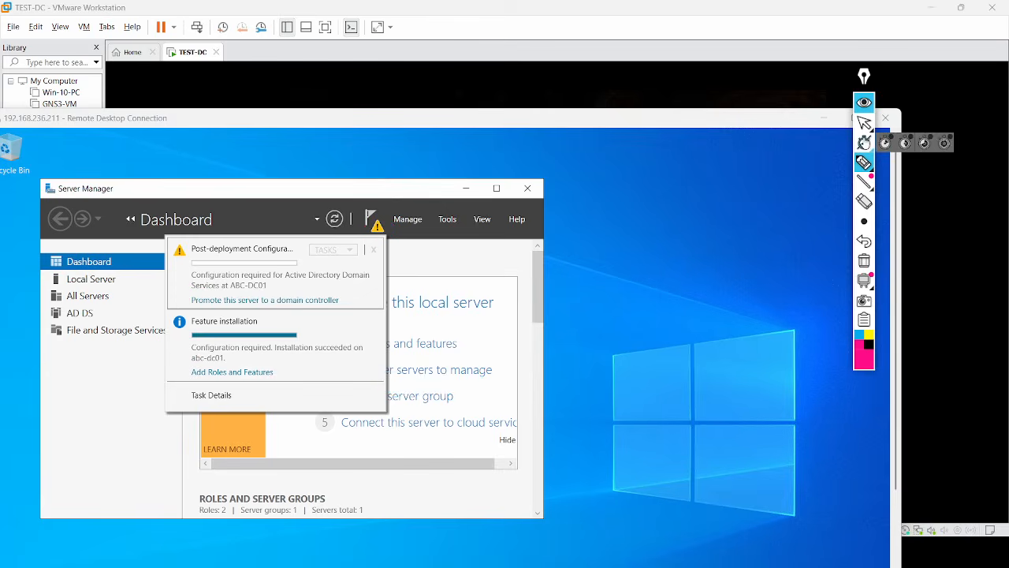
pyautogui.click(864, 121)
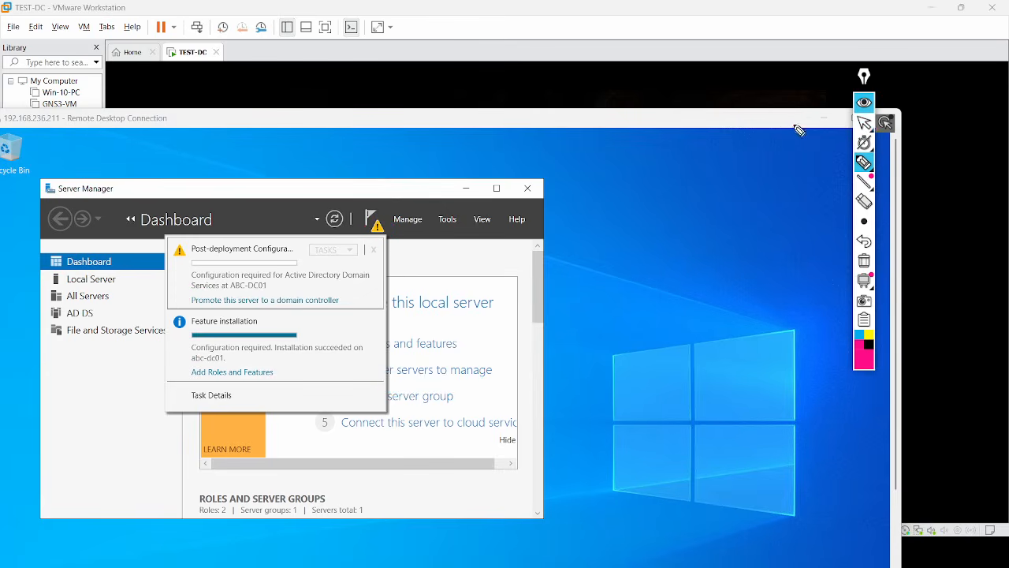
pyautogui.click(851, 120)
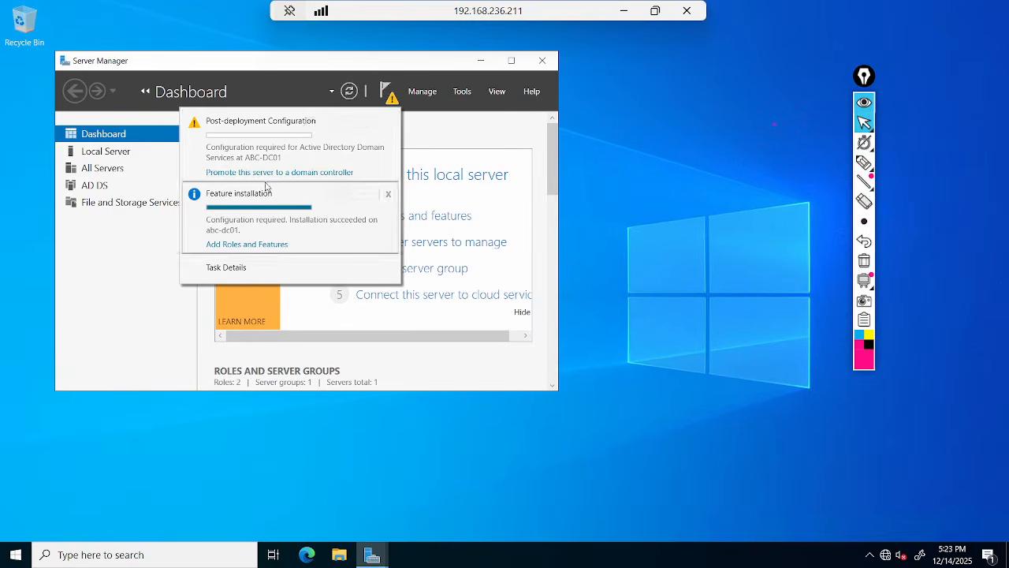
pyautogui.click(268, 173)
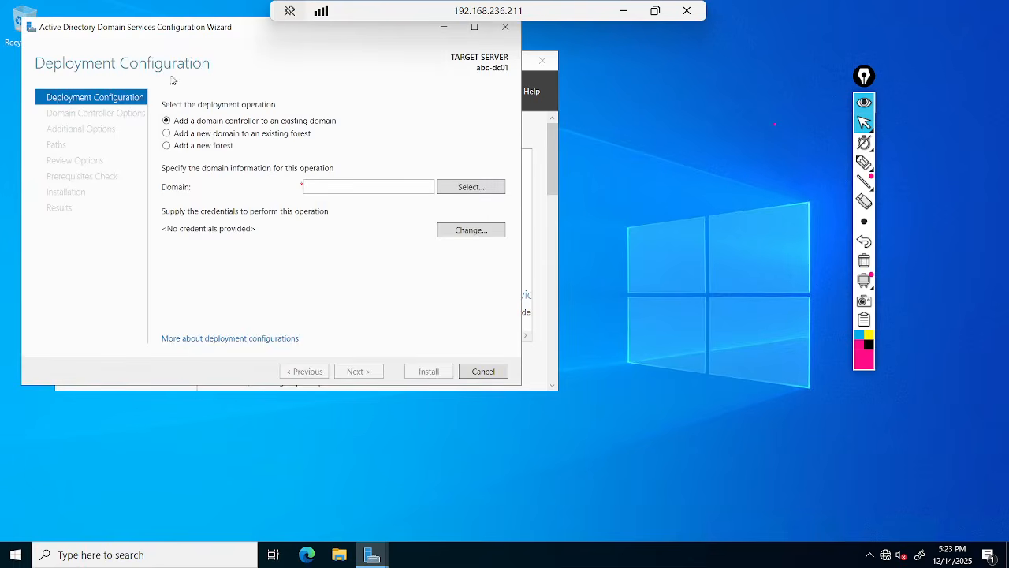
# Move the configuration wizard into view and mark the three deployment operation choices.
pyautogui.moveTo(176, 32); pyautogui.dragTo(253, 93)
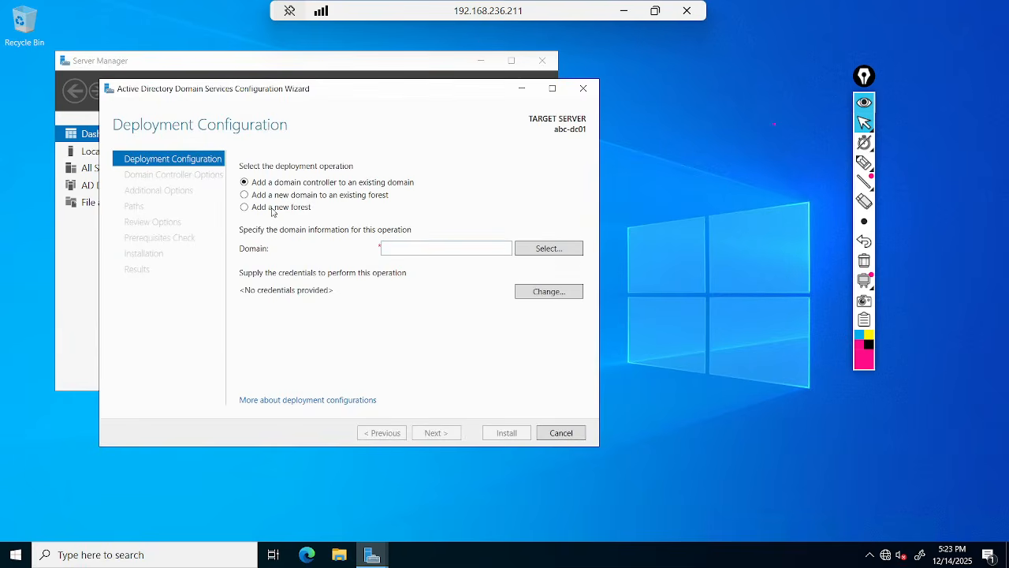
pyautogui.click(389, 248)
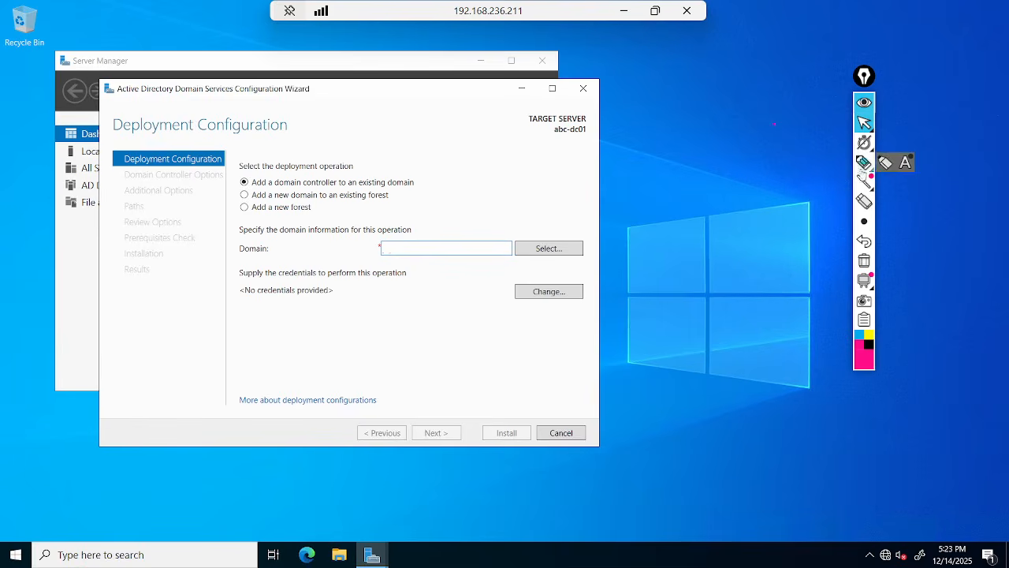
pyautogui.click(864, 161)
pyautogui.moveTo(221, 183)
pyautogui.mouseDown()
pyautogui.moveTo(249, 168)
pyautogui.moveTo(254, 207)
pyautogui.mouseUp()
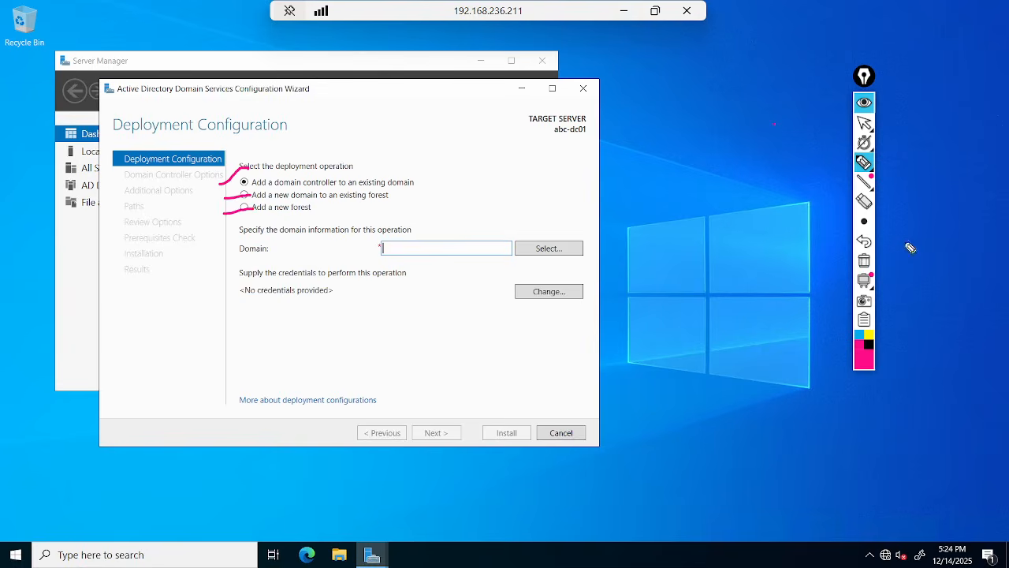
pyautogui.click(865, 263)
# Underline the 'Add a new forest' option, clear the marks, and select it.
pyautogui.moveTo(224, 212); pyautogui.dragTo(304, 214)
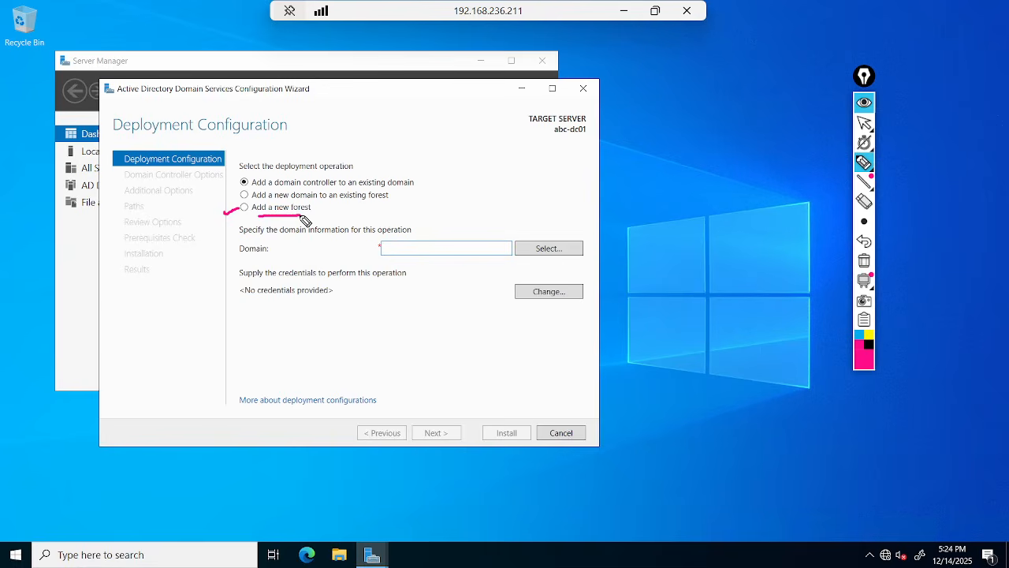
pyautogui.moveTo(252, 214); pyautogui.dragTo(311, 216)
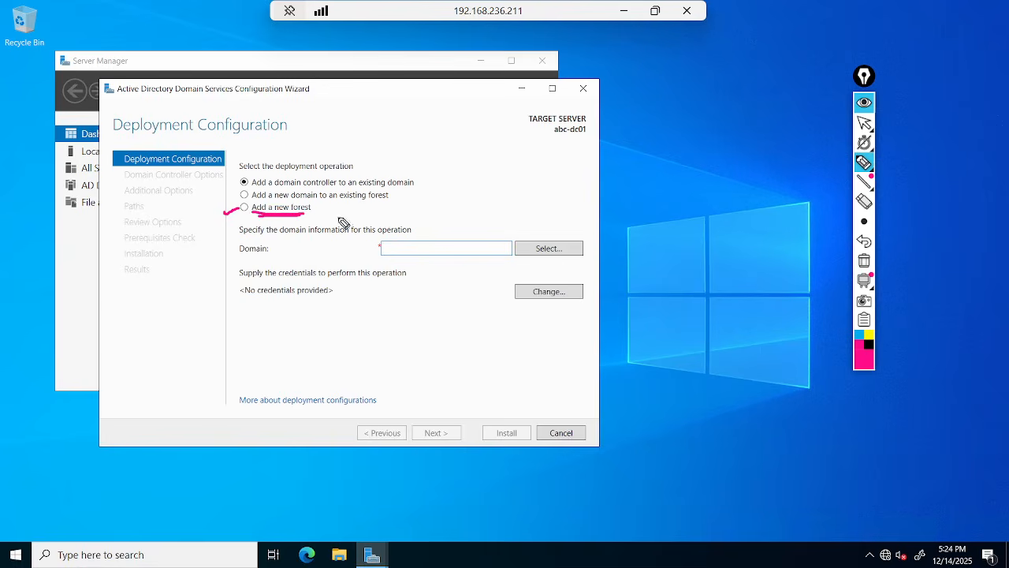
pyautogui.click(867, 263)
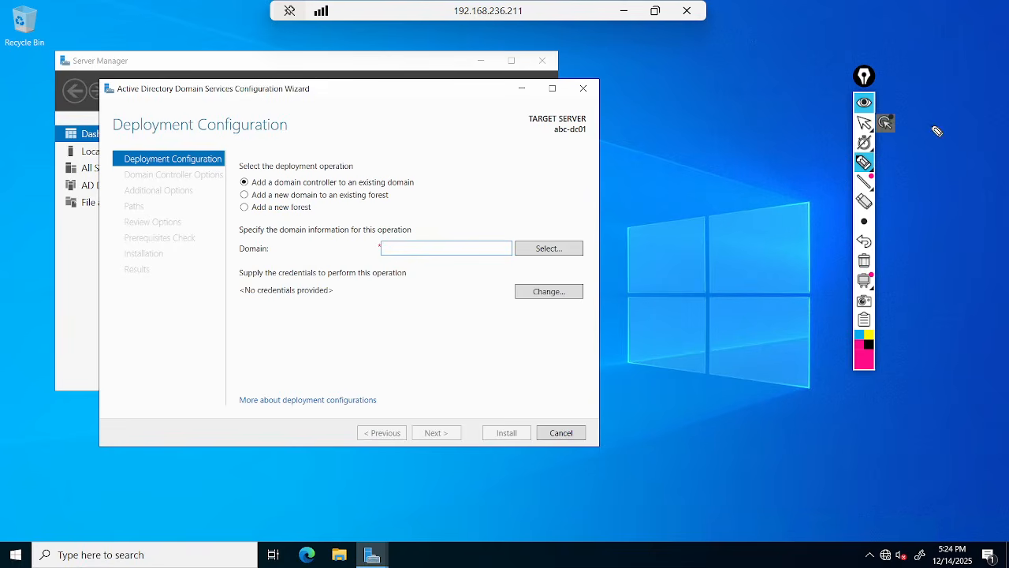
pyautogui.click(865, 124)
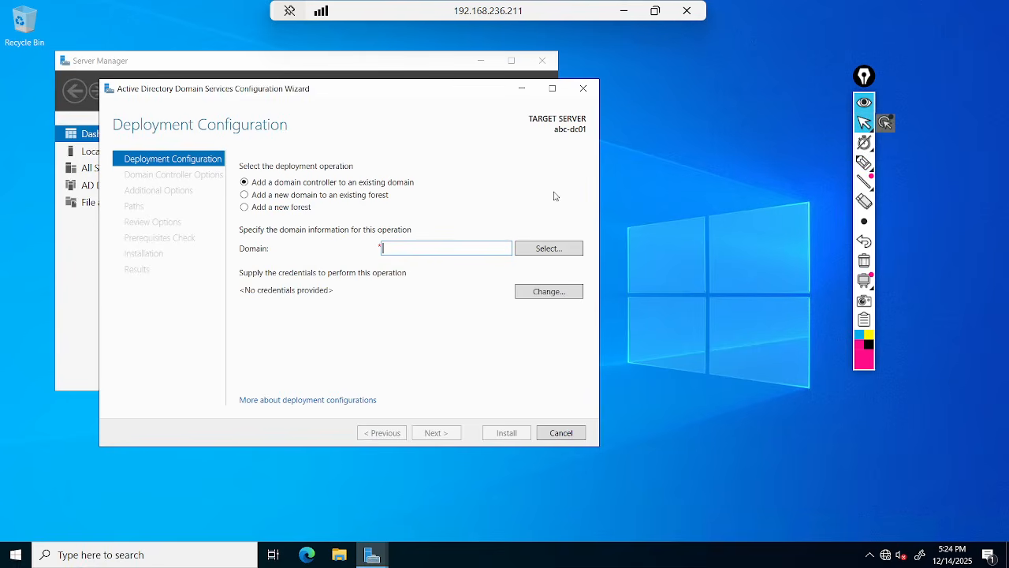
pyautogui.click(243, 211)
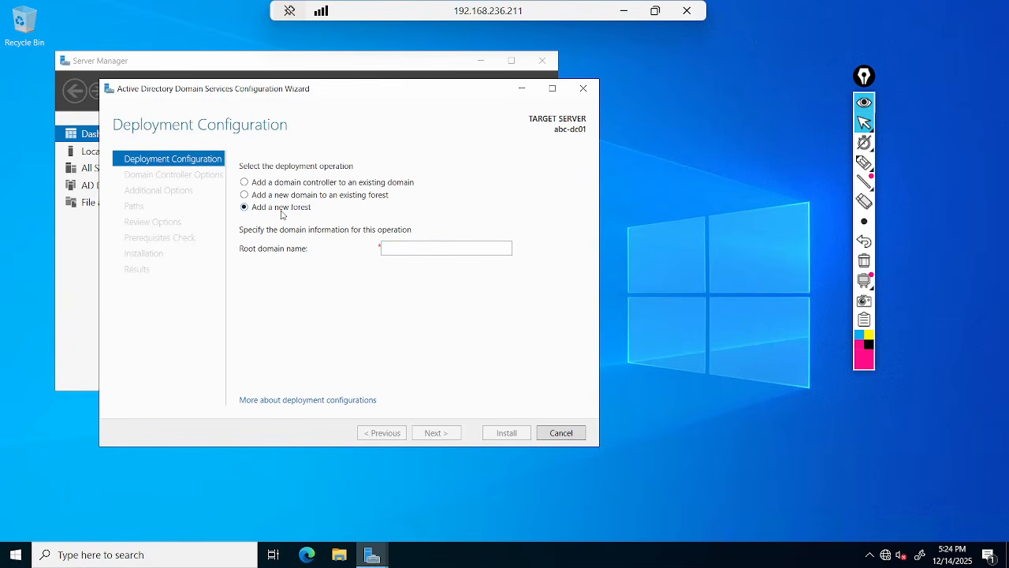
# Preview the existing-domain and new-domain options, then return to 'Add a new forest'.
pyautogui.click(299, 184)
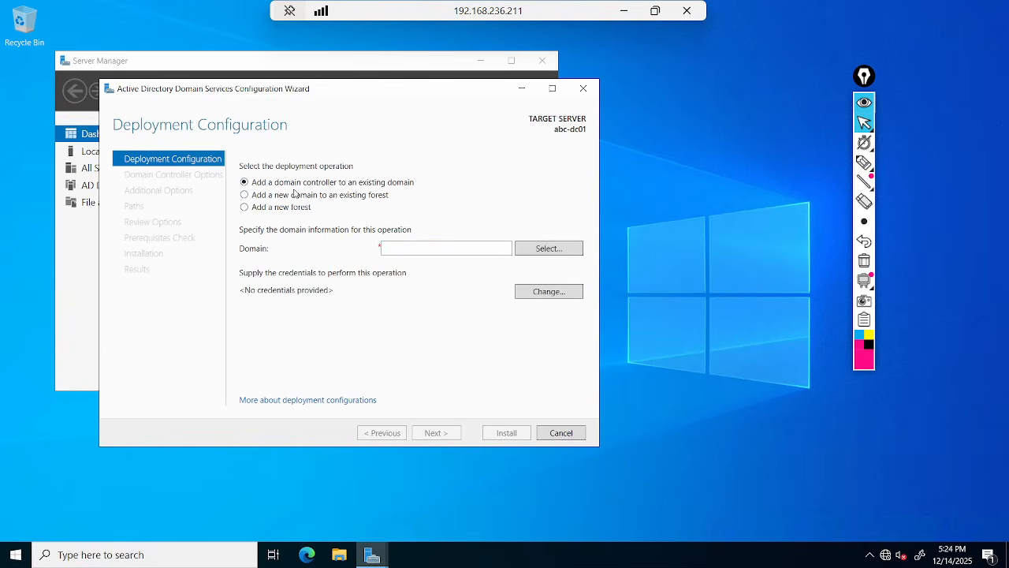
pyautogui.click(292, 198)
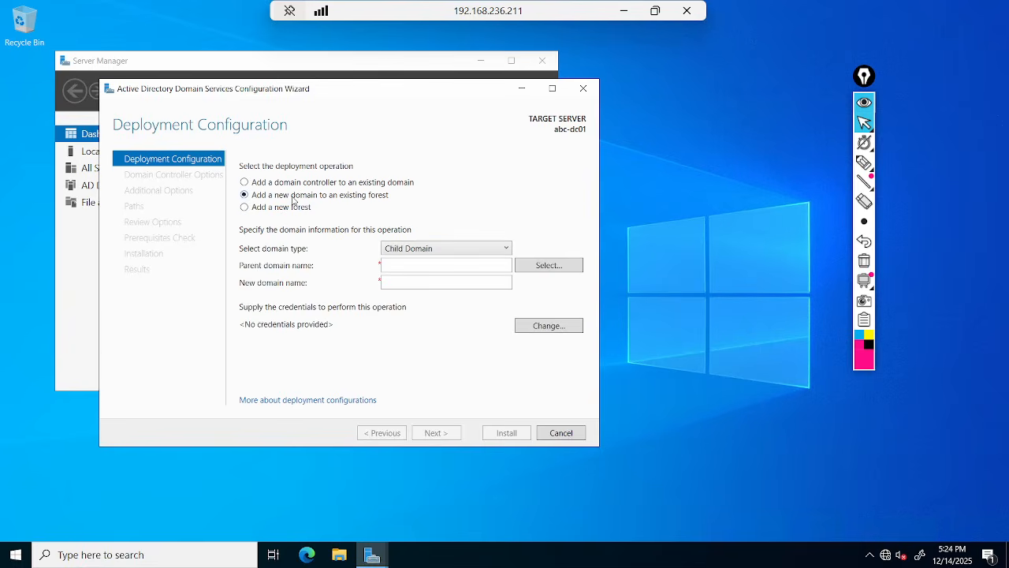
pyautogui.click(278, 210)
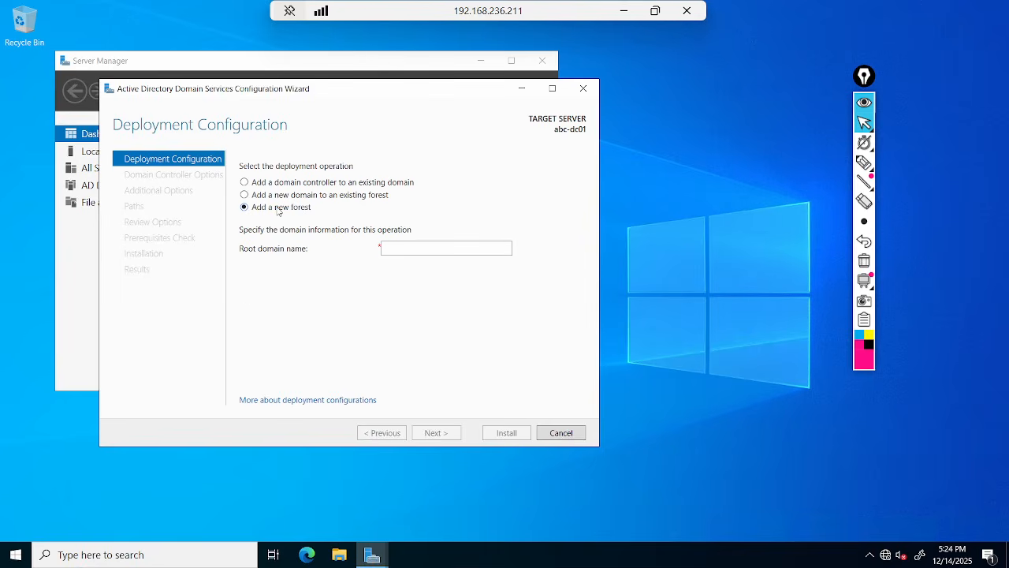
# Enter abc.local as the root domain name, then bring up the TEST-DC VM console.
pyautogui.click(624, 12)
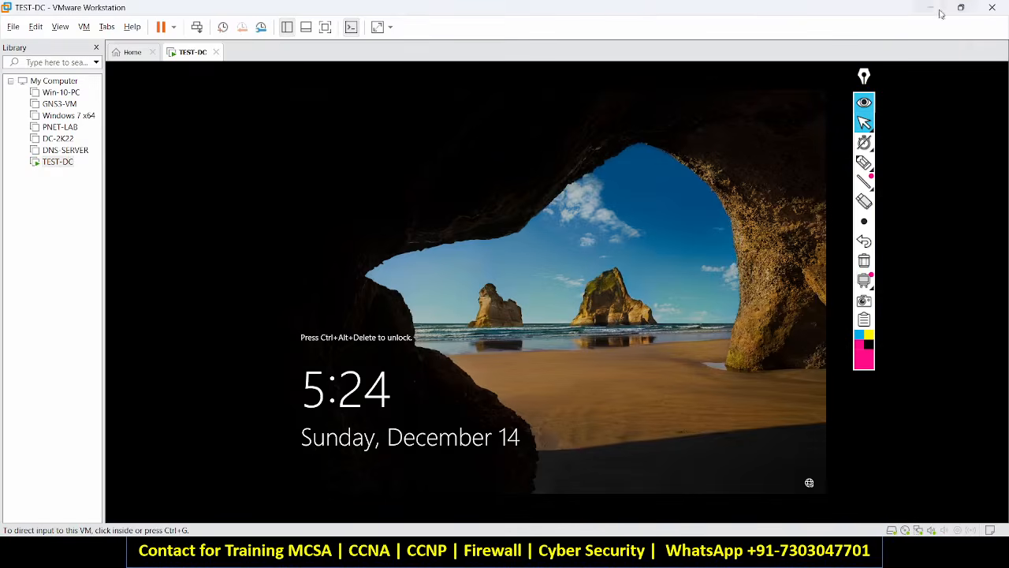
pyautogui.click(939, 10)
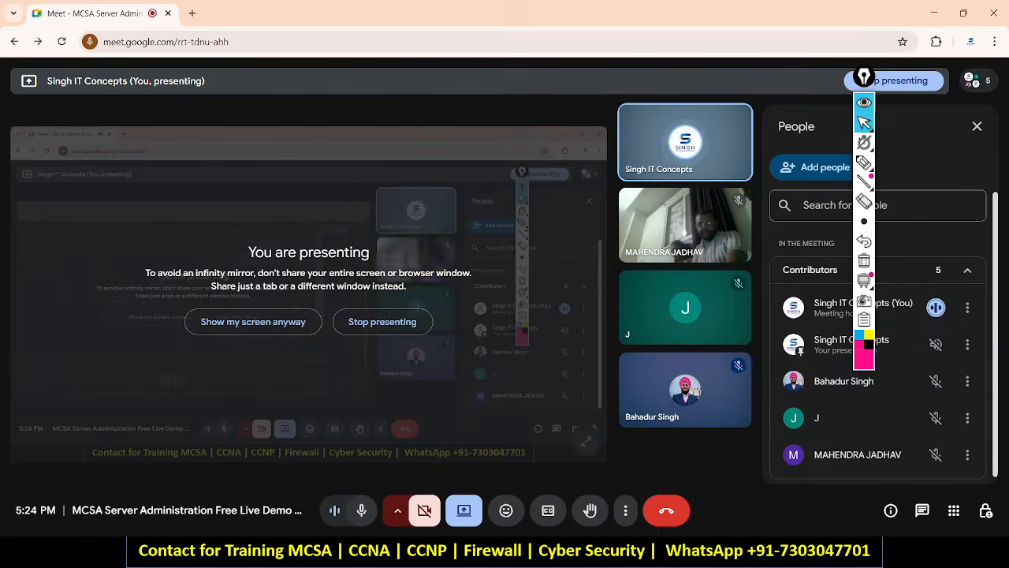
pyautogui.hotkey('alt', 'Tab')
pyautogui.hotkey('alt', 'Tab')
pyautogui.hotkey('alt', 'Tab')
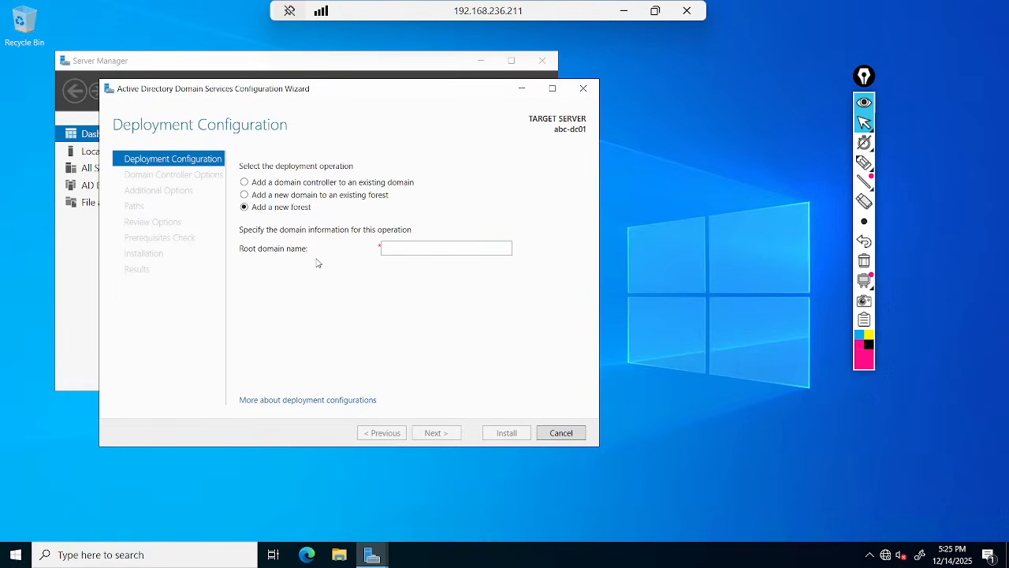
pyautogui.click(386, 251)
pyautogui.write('abc.local')
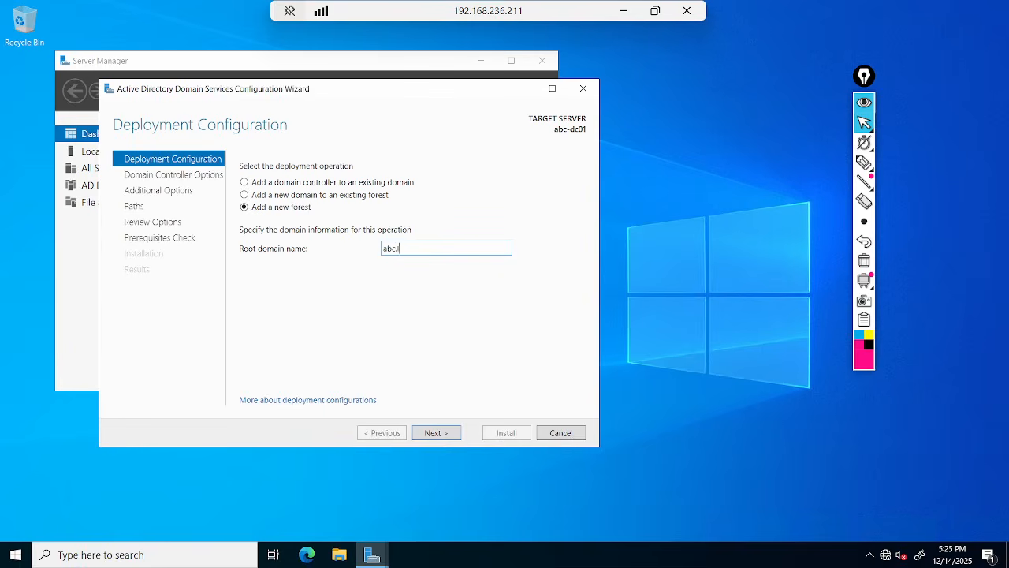
pyautogui.click(624, 11)
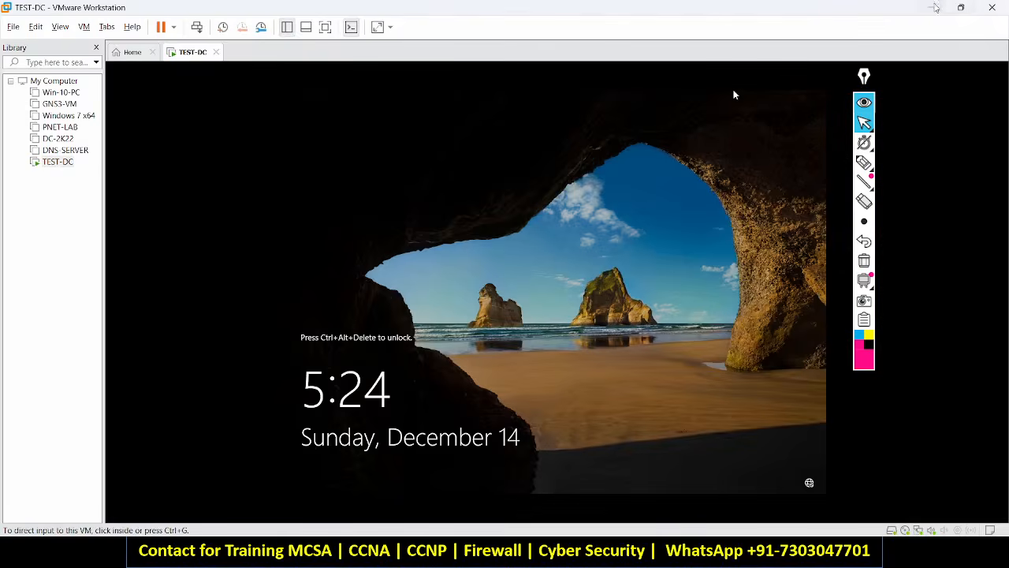
# In Paint, commit the 5:20 note and add an 'abc.local' note below the firewall box.
pyautogui.click(932, 8)
pyautogui.hotkey('alt', 'Tab')
pyautogui.hotkey('alt', 'Tab')
pyautogui.hotkey('alt', 'Down')
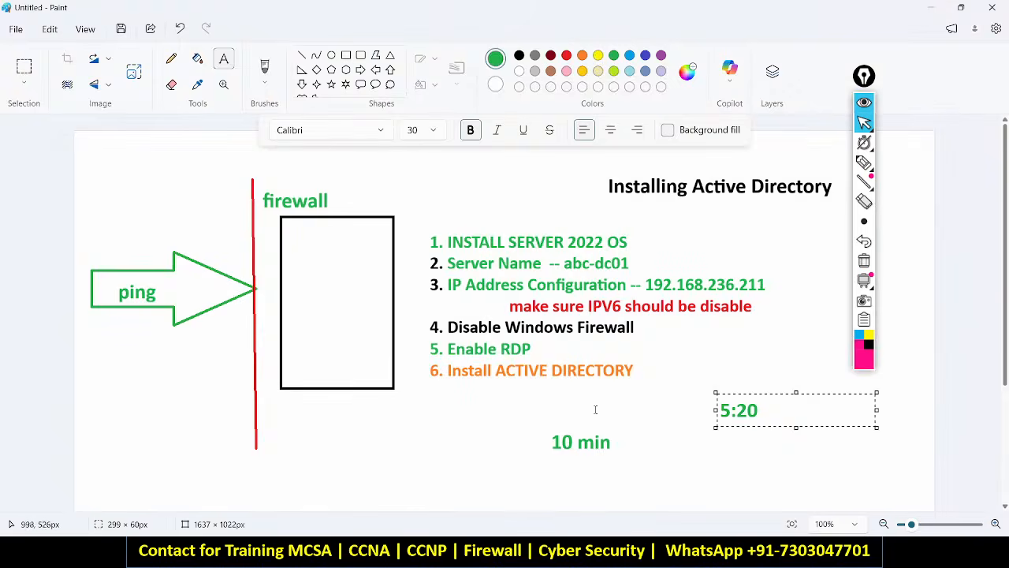
pyautogui.click(547, 411)
pyautogui.click(312, 405)
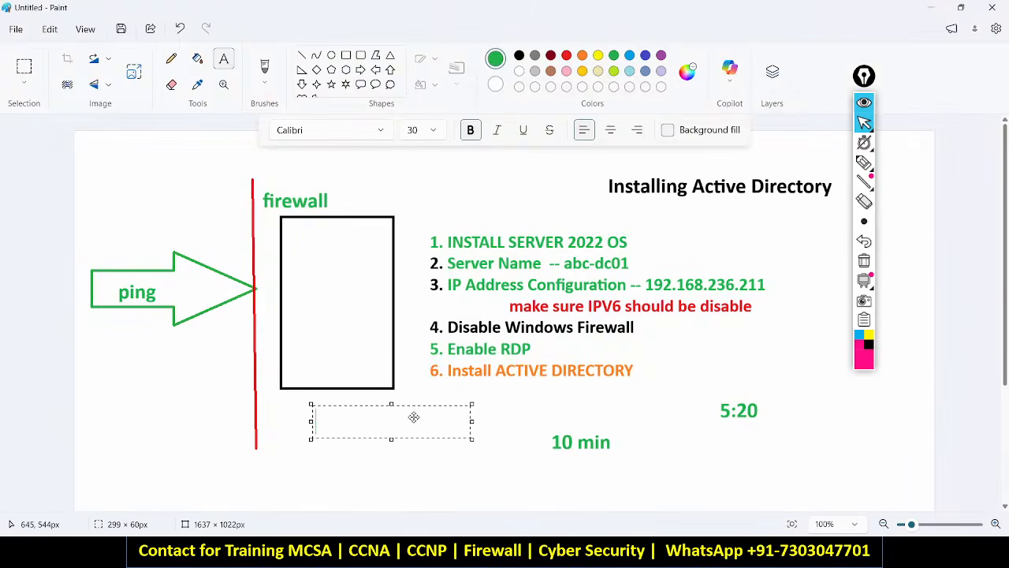
pyautogui.write('abc.local')
pyautogui.hotkey('alt', 'Tab')
pyautogui.hotkey('alt', 'Tab')
pyautogui.hotkey('alt', 'Tab')
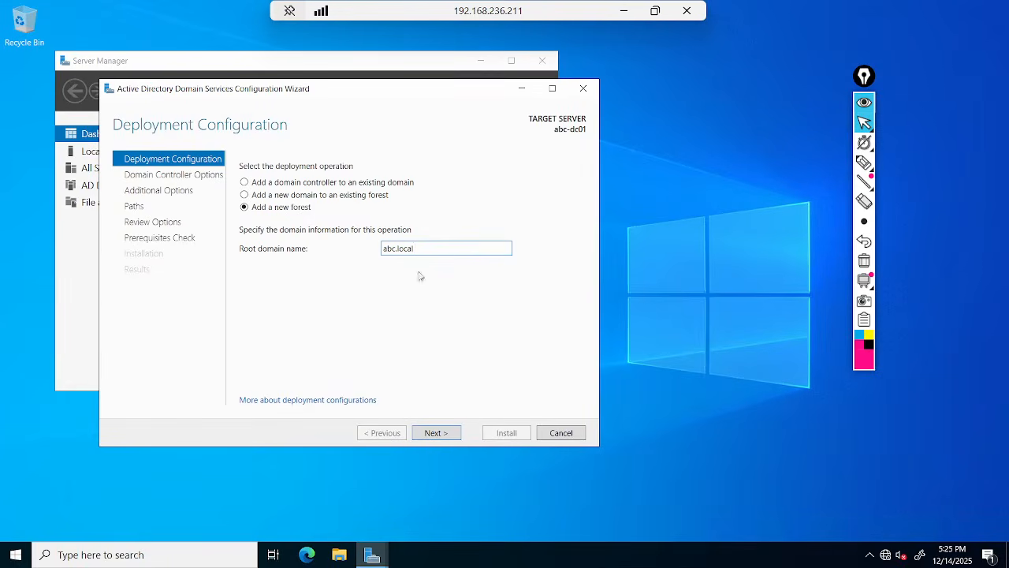
# Highlight the abc.local root domain name, clear the markings, and advance to Domain Controller Options.
pyautogui.hotkey('ctrl', 'a')
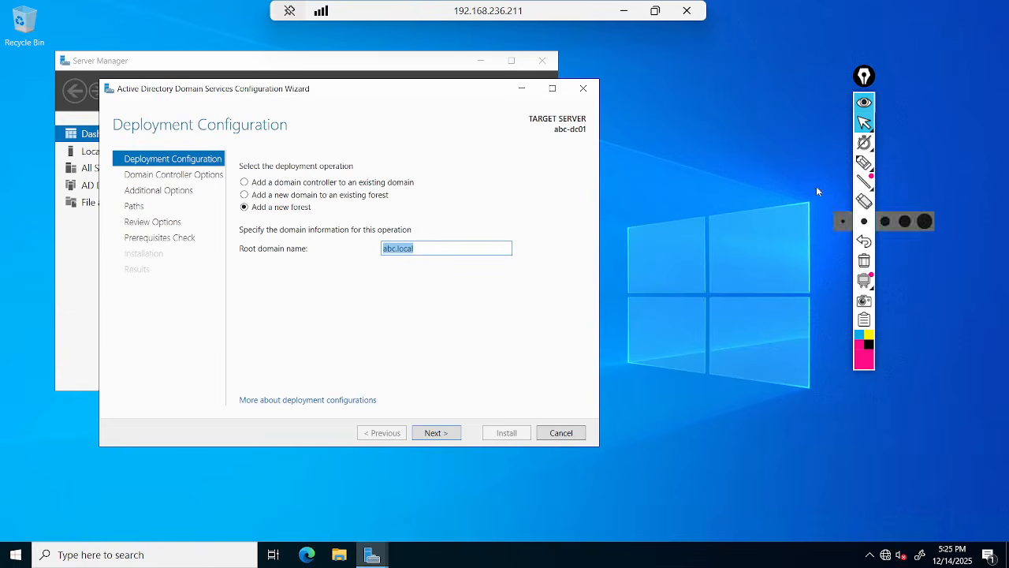
pyautogui.click(864, 163)
pyautogui.moveTo(240, 251); pyautogui.dragTo(296, 252)
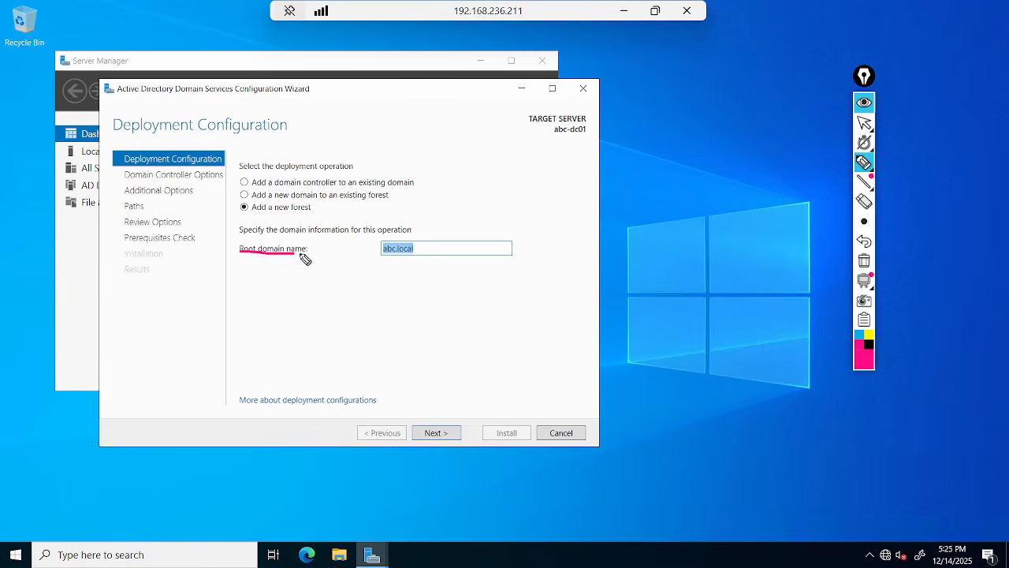
pyautogui.moveTo(395, 264); pyautogui.dragTo(427, 268)
pyautogui.moveTo(240, 59)
pyautogui.mouseDown()
pyautogui.moveTo(755, 39)
pyautogui.moveTo(203, 140)
pyautogui.mouseUp()
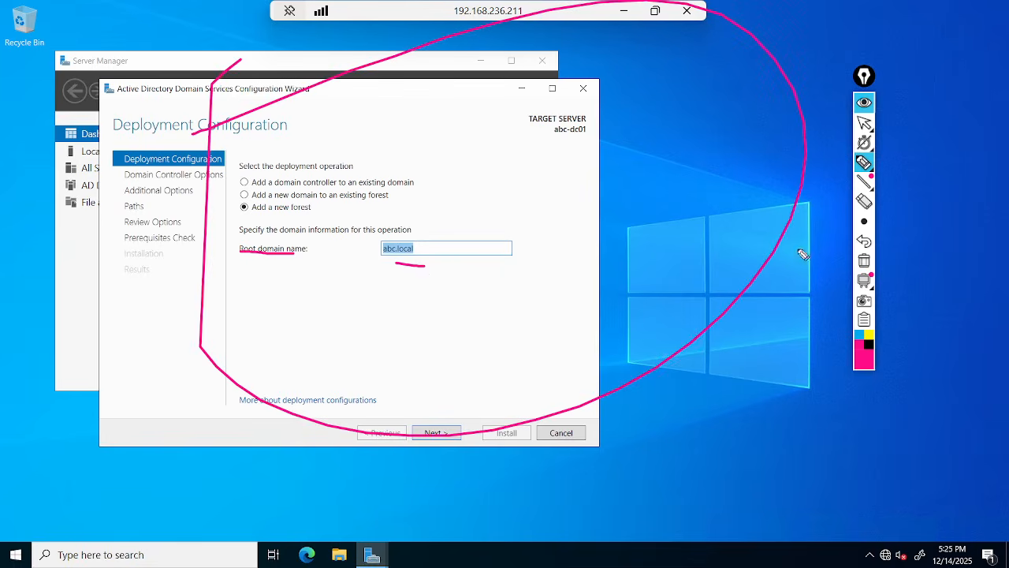
pyautogui.click(864, 261)
pyautogui.moveTo(426, 229)
pyautogui.mouseDown()
pyautogui.moveTo(468, 237)
pyautogui.moveTo(447, 234)
pyautogui.mouseUp()
pyautogui.click(864, 261)
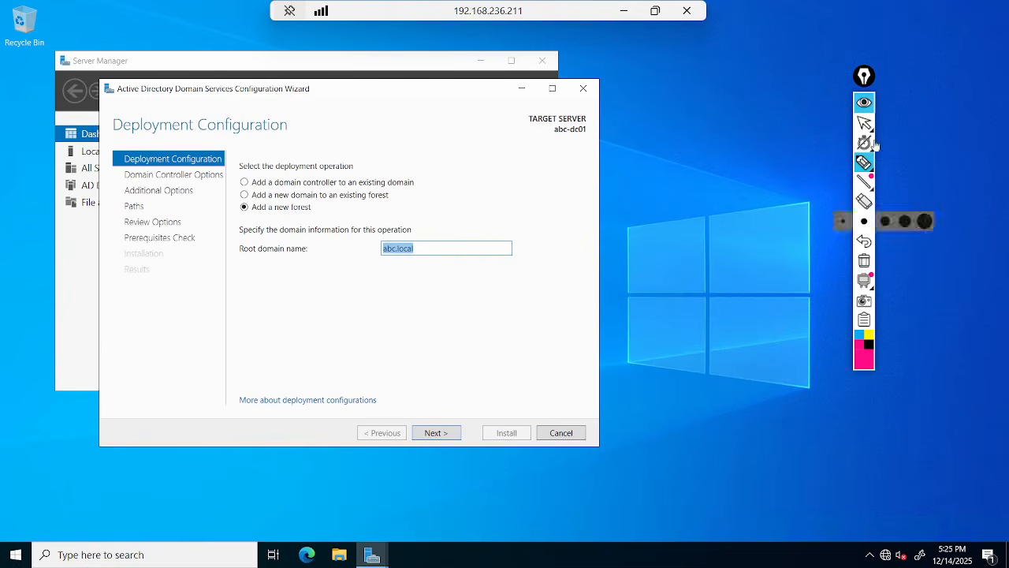
pyautogui.click(864, 102)
pyautogui.click(445, 436)
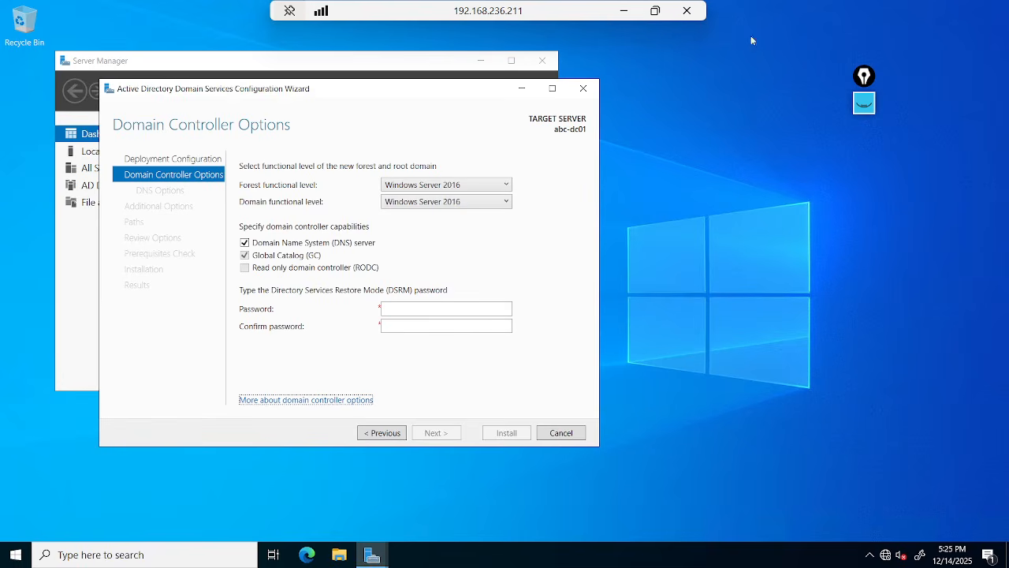
pyautogui.click(862, 106)
pyautogui.click(865, 164)
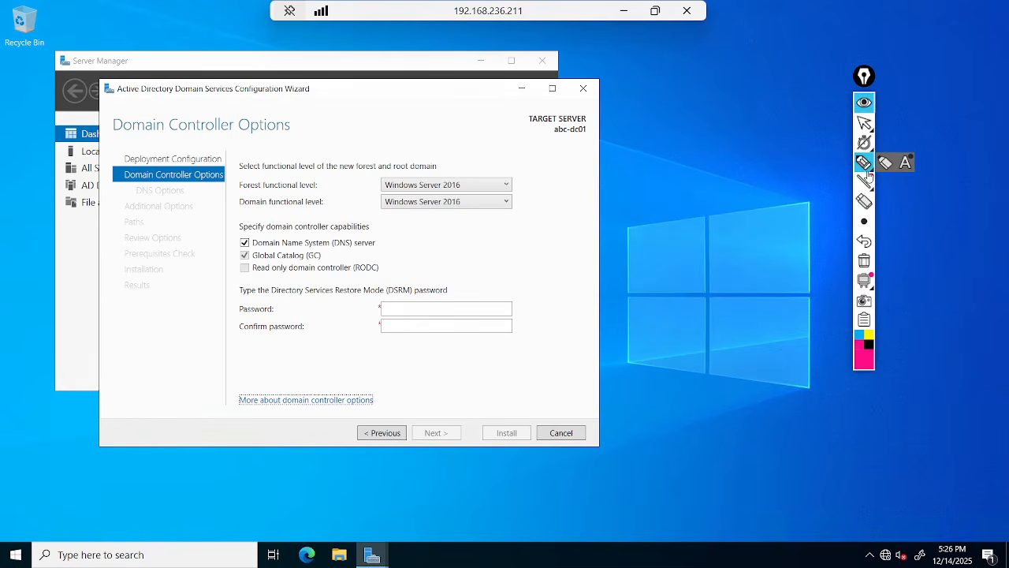
pyautogui.moveTo(234, 172)
pyautogui.mouseDown()
pyautogui.moveTo(323, 169)
pyautogui.moveTo(331, 218)
pyautogui.moveTo(240, 230)
pyautogui.moveTo(242, 181)
pyautogui.mouseUp()
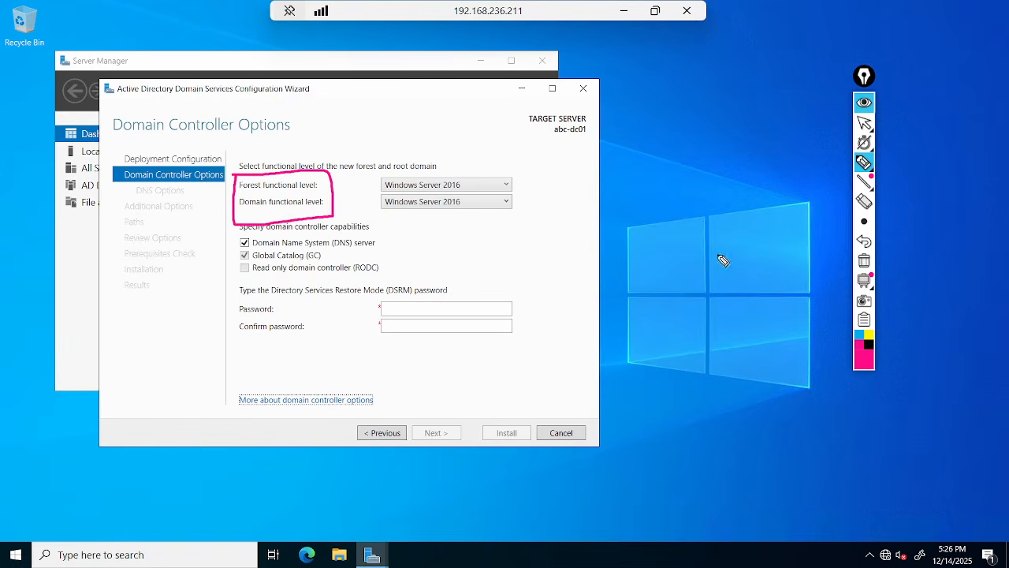
pyautogui.click(864, 261)
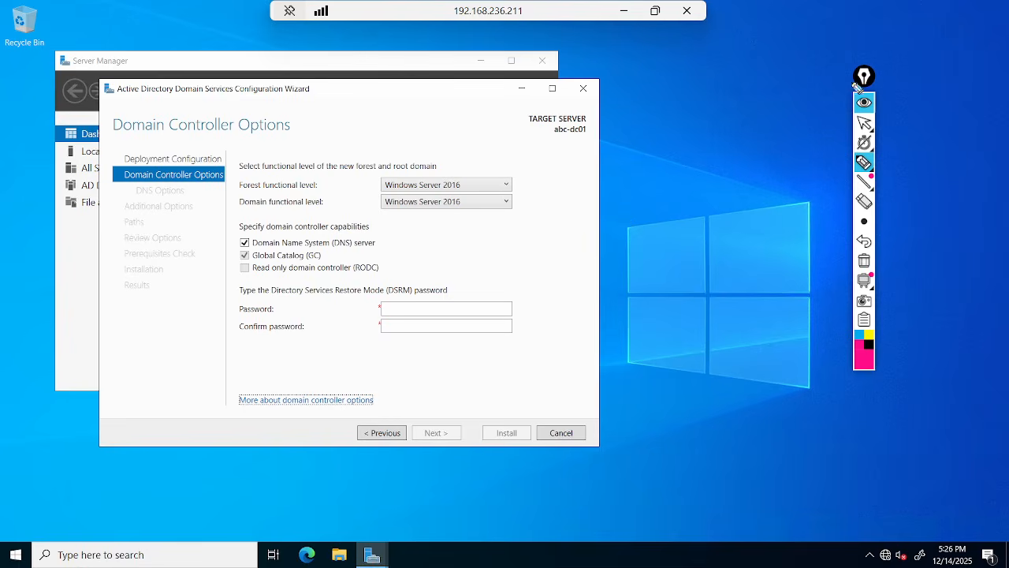
pyautogui.click(865, 122)
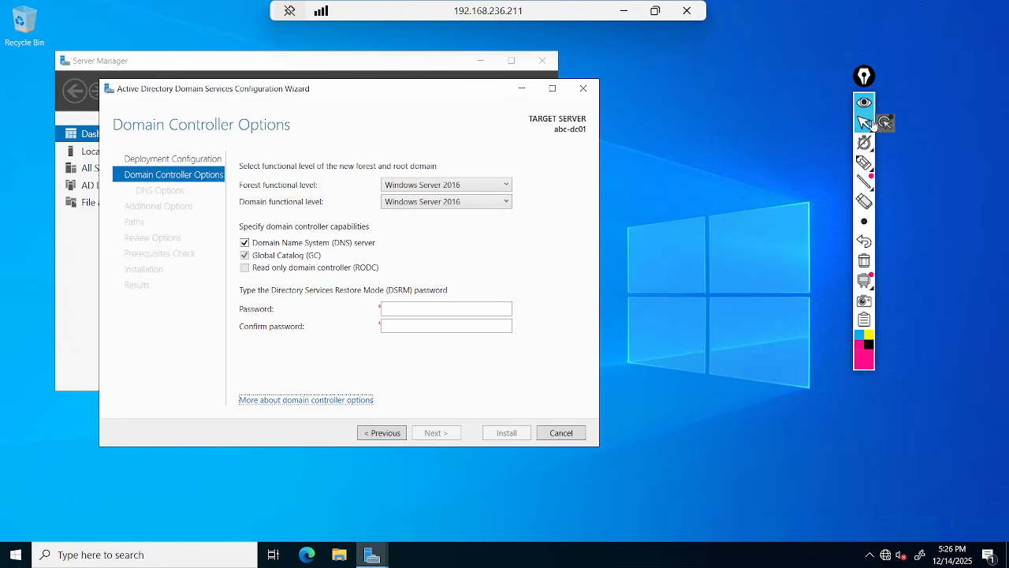
pyautogui.click(490, 188)
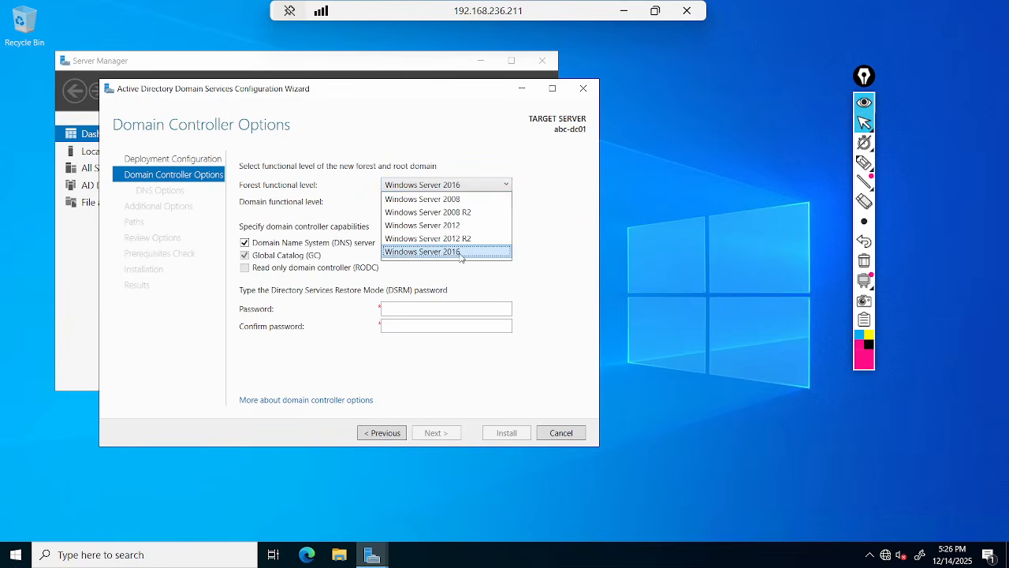
pyautogui.click(462, 257)
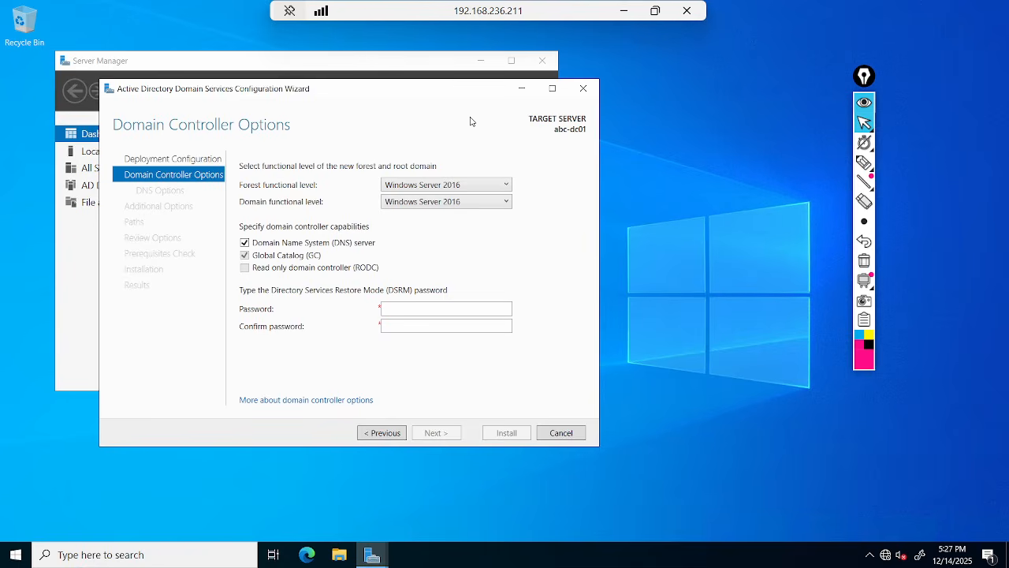
pyautogui.click(453, 185)
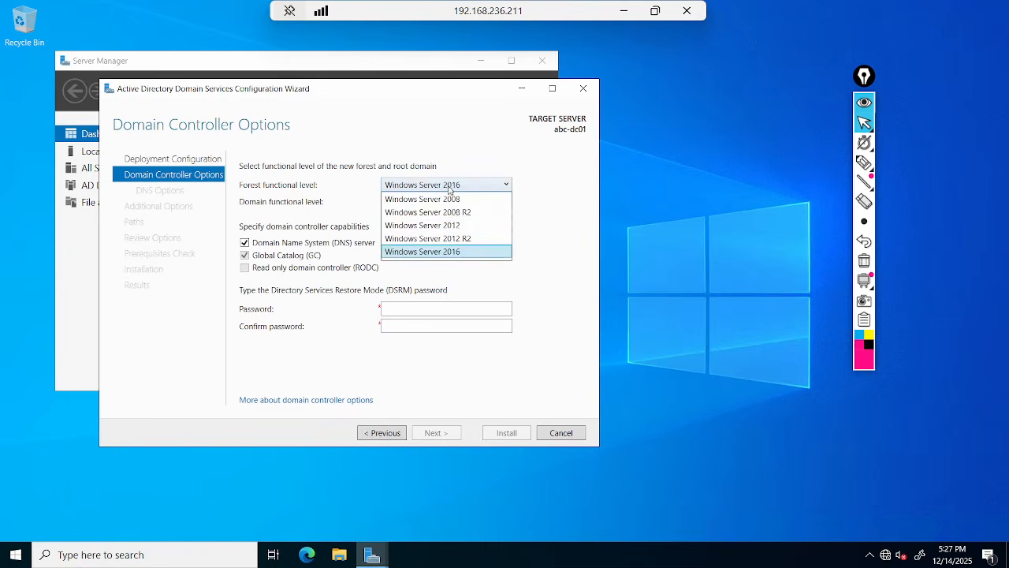
pyautogui.click(453, 234)
pyautogui.click(472, 188)
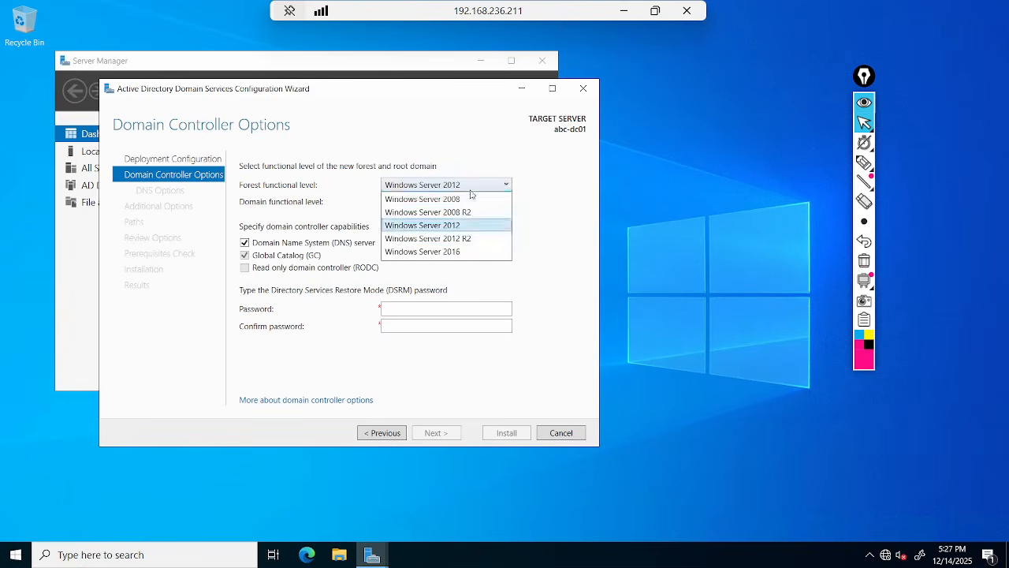
pyautogui.click(462, 238)
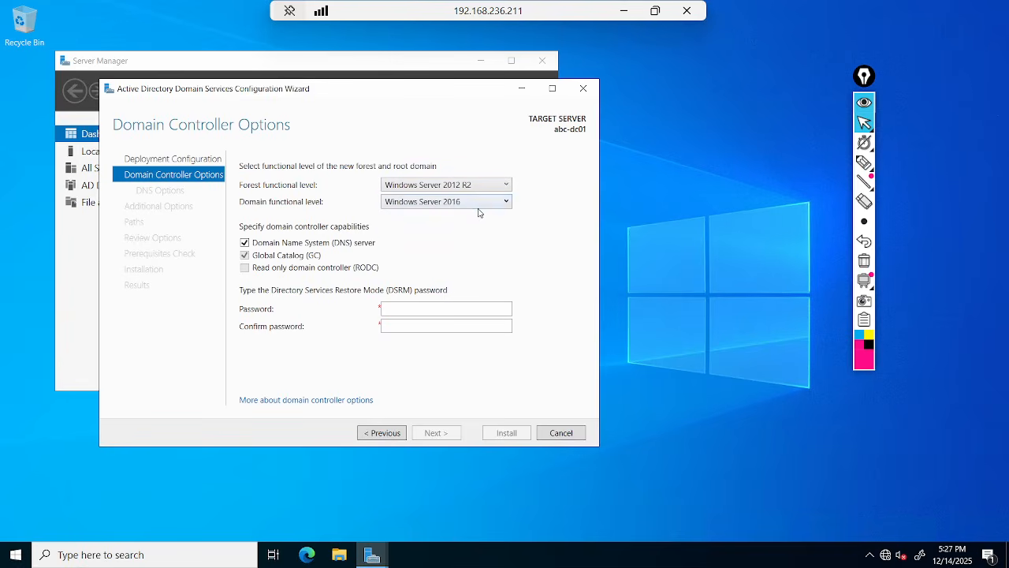
pyautogui.click(478, 203)
pyautogui.click(466, 218)
pyautogui.click(470, 186)
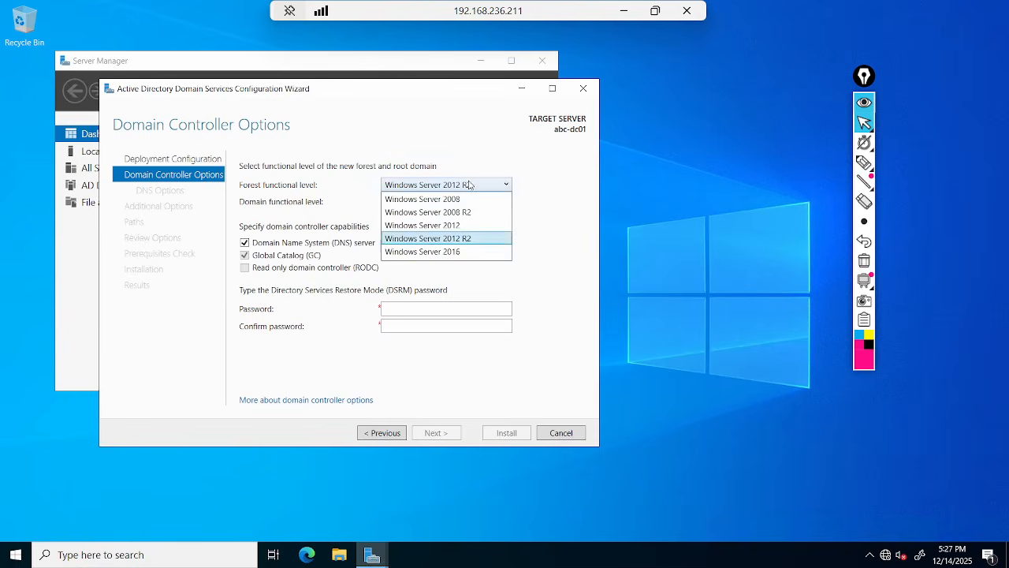
pyautogui.click(454, 252)
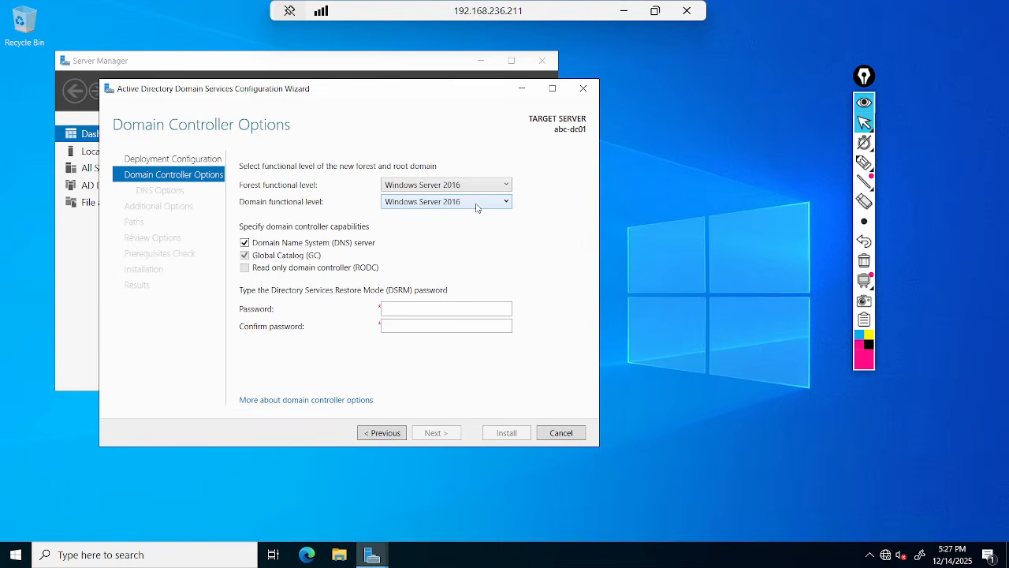
# Underline the Domain Name System option, then uncheck the DNS server capability.
pyautogui.click(406, 313)
pyautogui.click(864, 162)
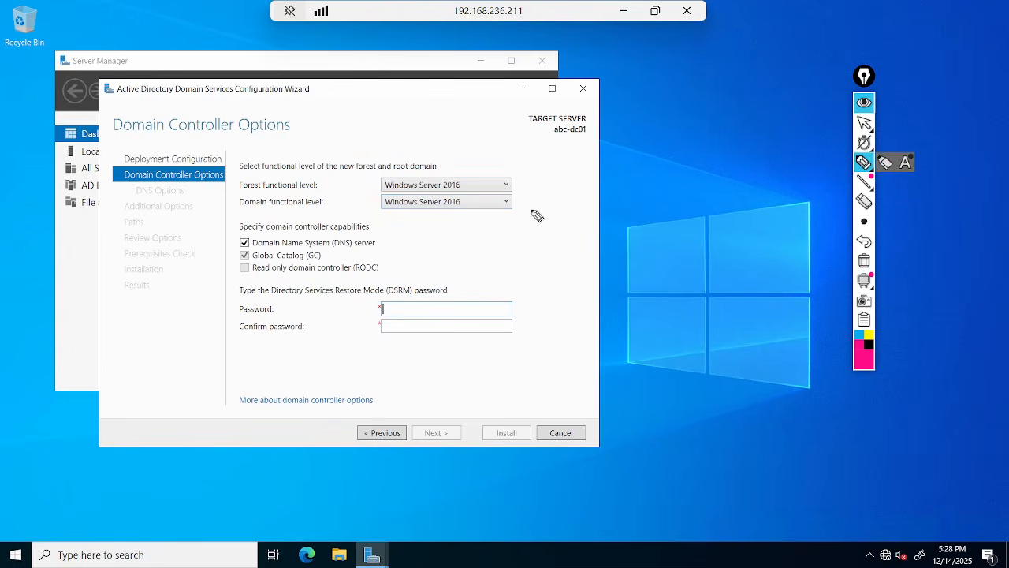
pyautogui.moveTo(254, 250); pyautogui.dragTo(385, 253)
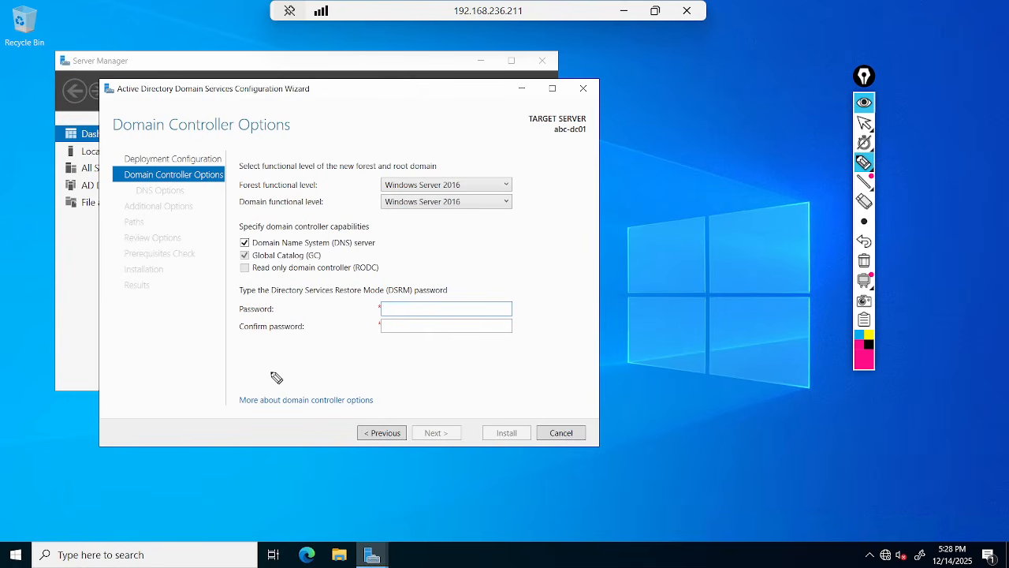
pyautogui.click(864, 122)
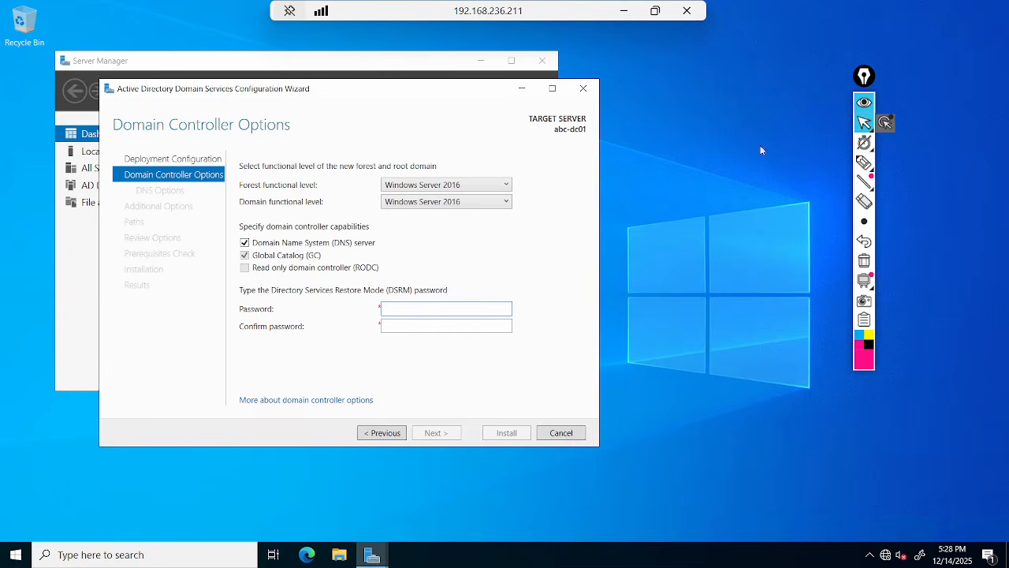
pyautogui.click(245, 243)
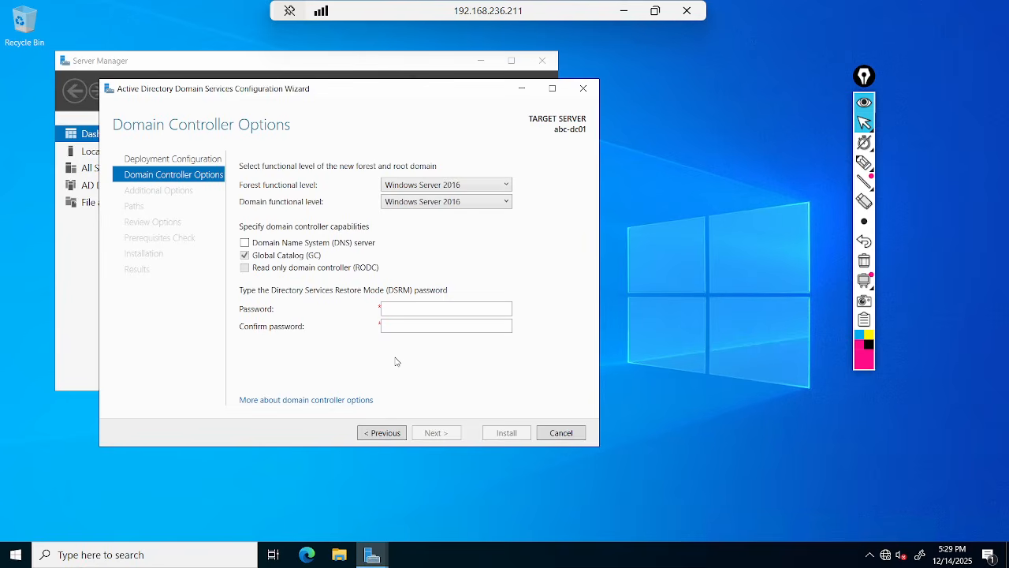
# Re-check DNS server and place the cursor in the DSRM Password field.
pyautogui.click(249, 245)
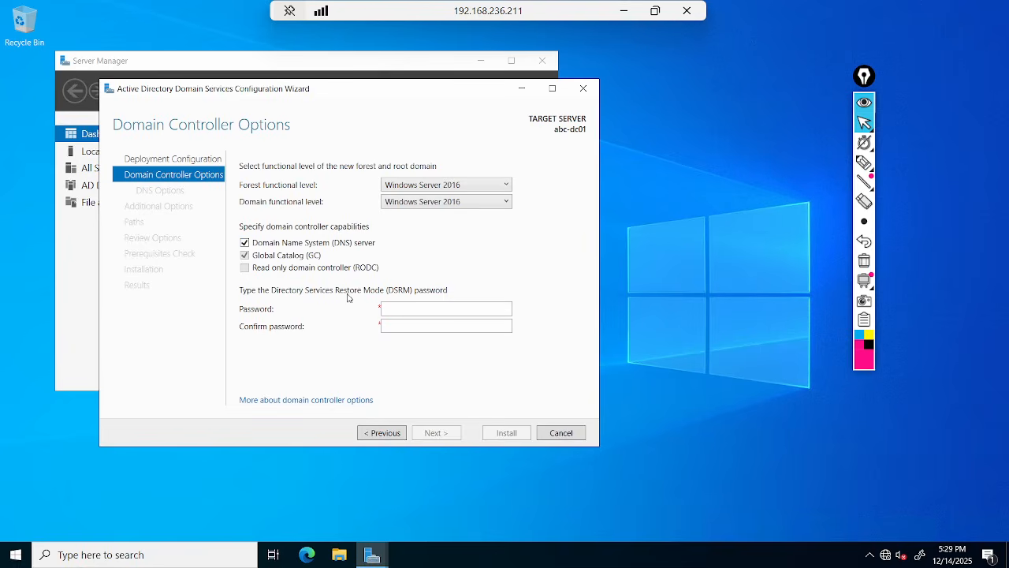
pyautogui.click(410, 305)
pyautogui.moveTo(864, 142)
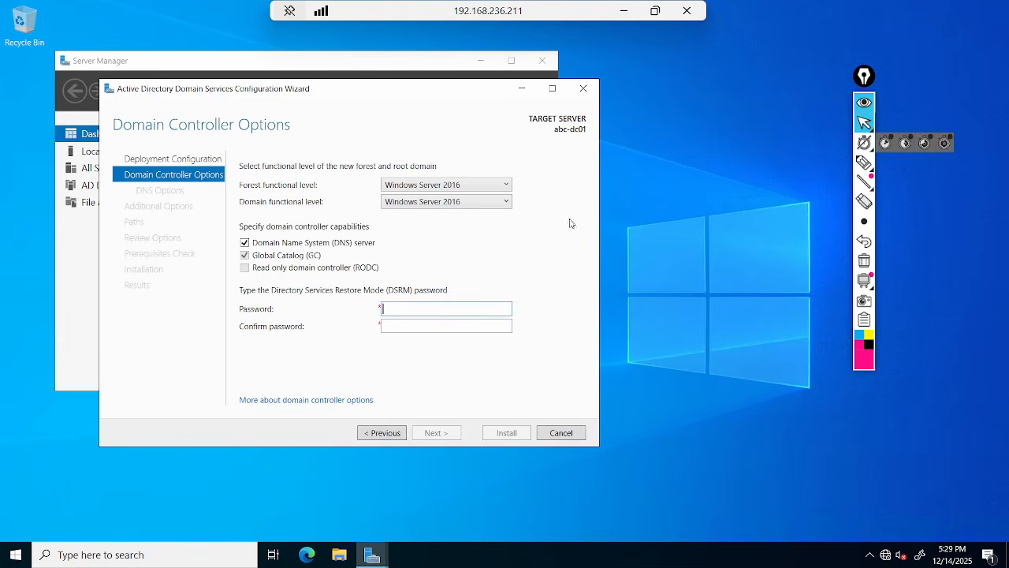
# Underline the Directory Services Restore Mode password heading, then erase the marks.
pyautogui.click(864, 163)
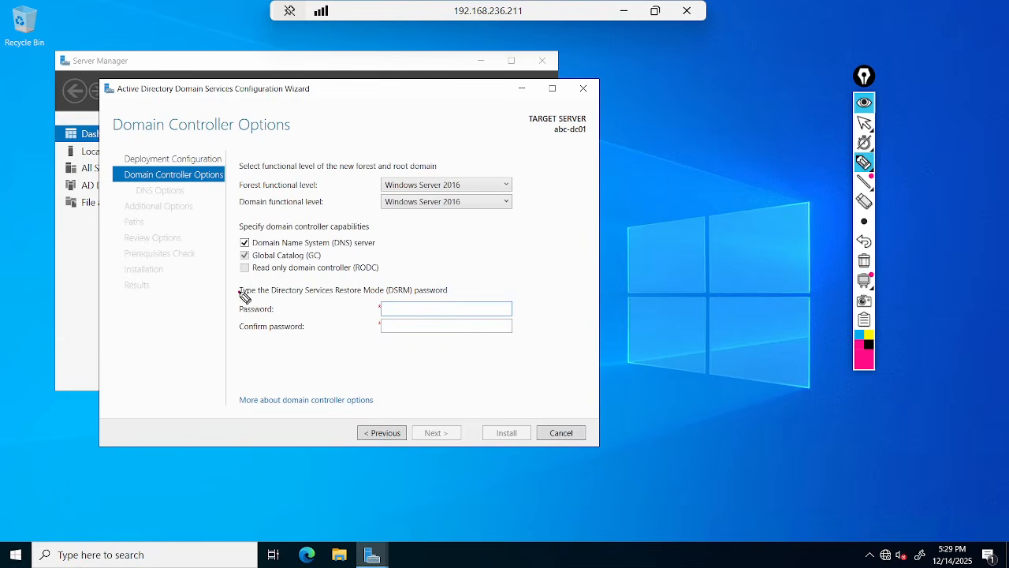
pyautogui.moveTo(244, 294); pyautogui.dragTo(364, 299)
pyautogui.click(865, 261)
pyautogui.moveTo(238, 298); pyautogui.dragTo(454, 300)
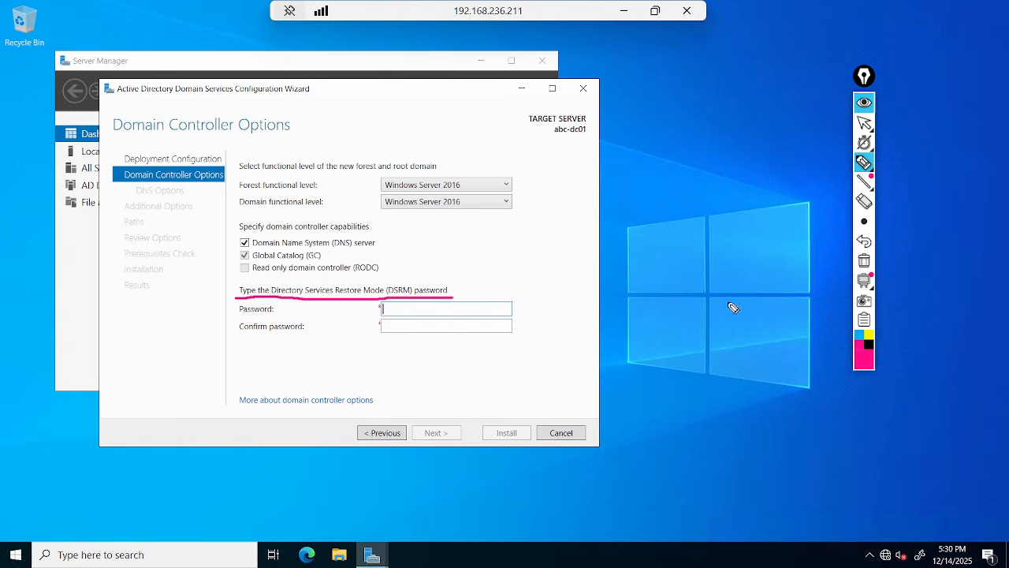
pyautogui.click(864, 261)
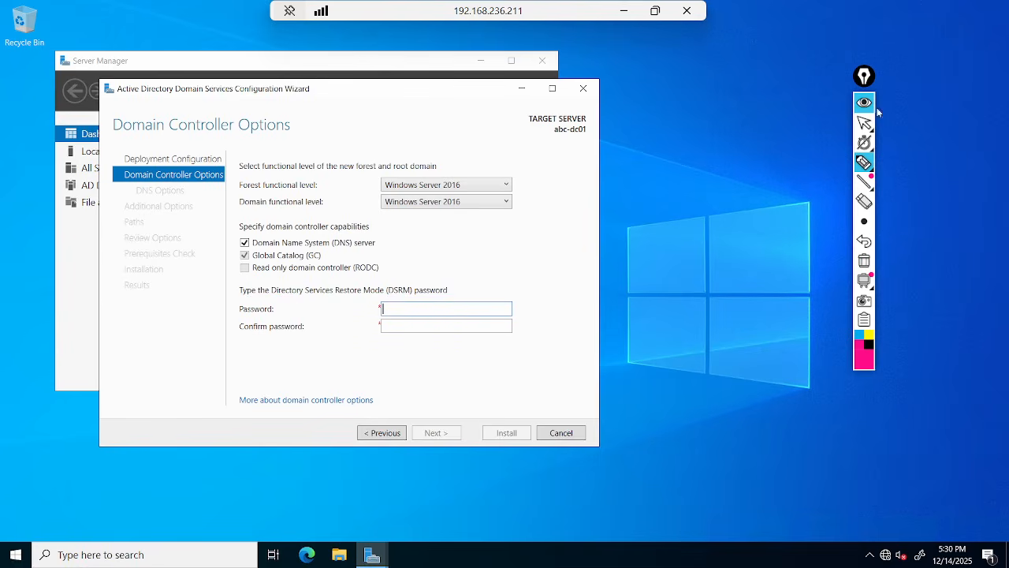
pyautogui.click(864, 122)
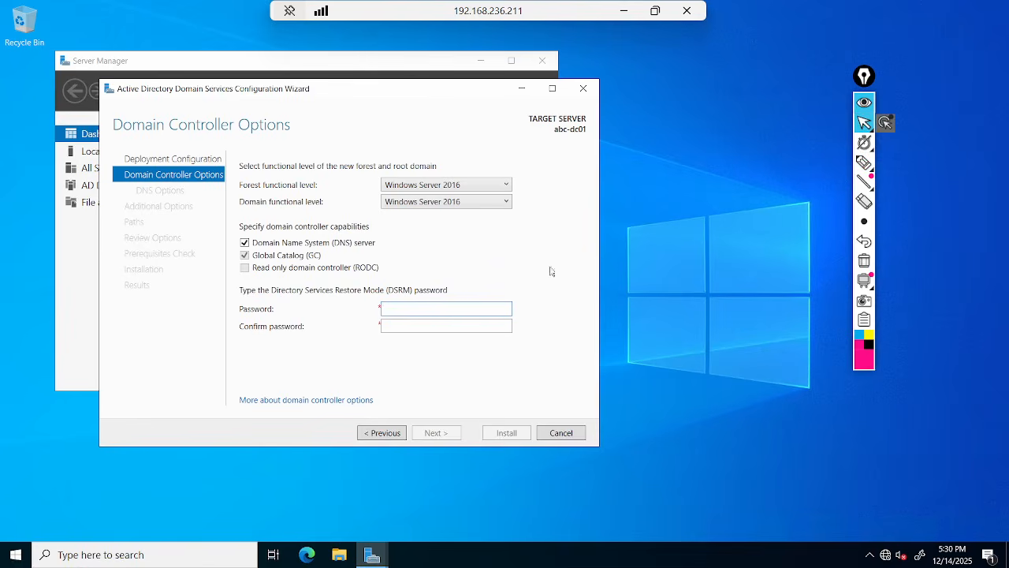
# Enter and confirm the DSRM password, then advance to DNS Options.
pyautogui.click(463, 309)
pyautogui.write('Password1!')
pyautogui.press('Tab')
pyautogui.write('Passwor')
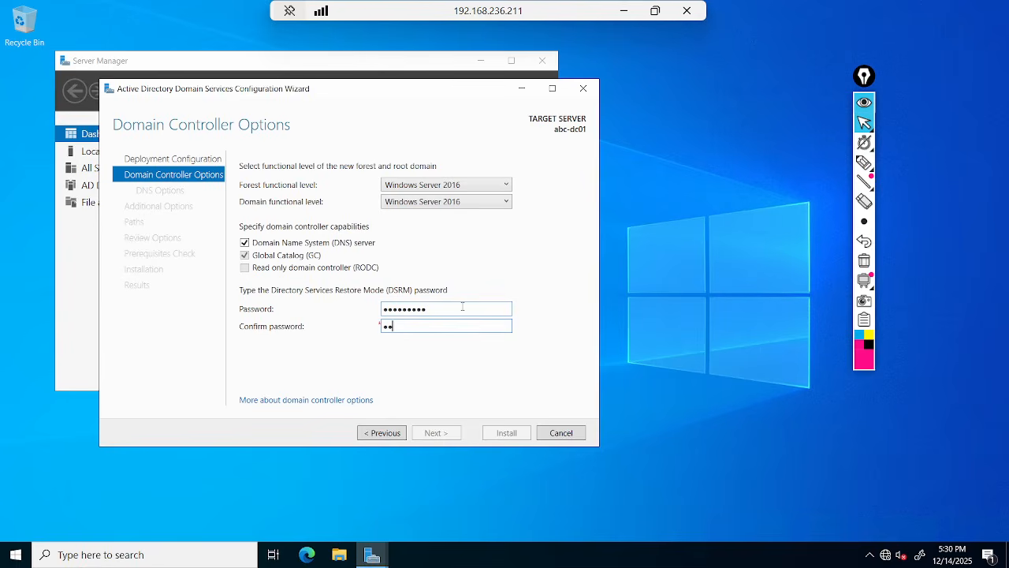
pyautogui.write('d1!')
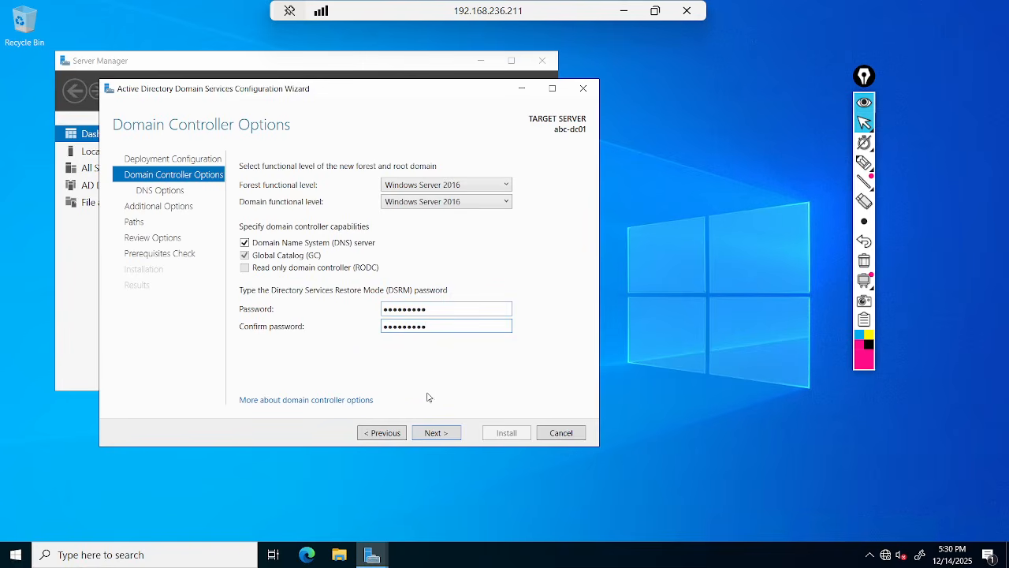
pyautogui.click(442, 437)
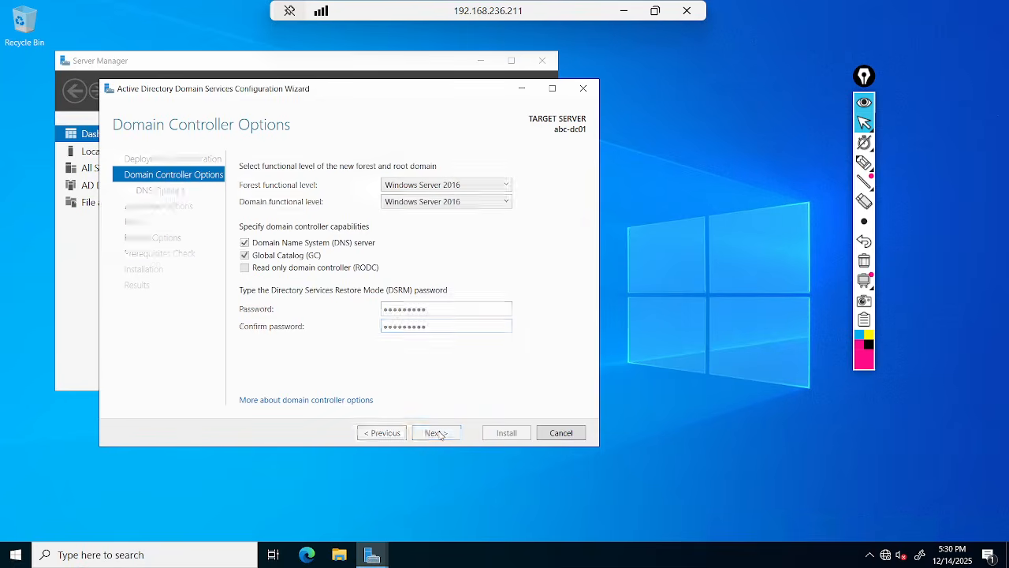
# Pass DNS Options, accept NetBIOS name ABC, and continue to the Paths page.
pyautogui.click(439, 433)
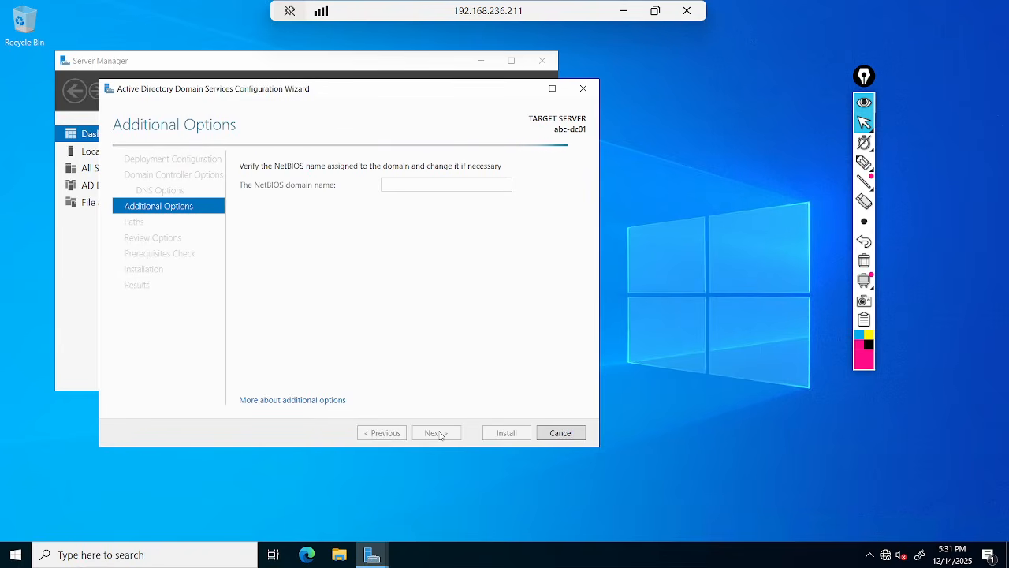
pyautogui.doubleClick(427, 180)
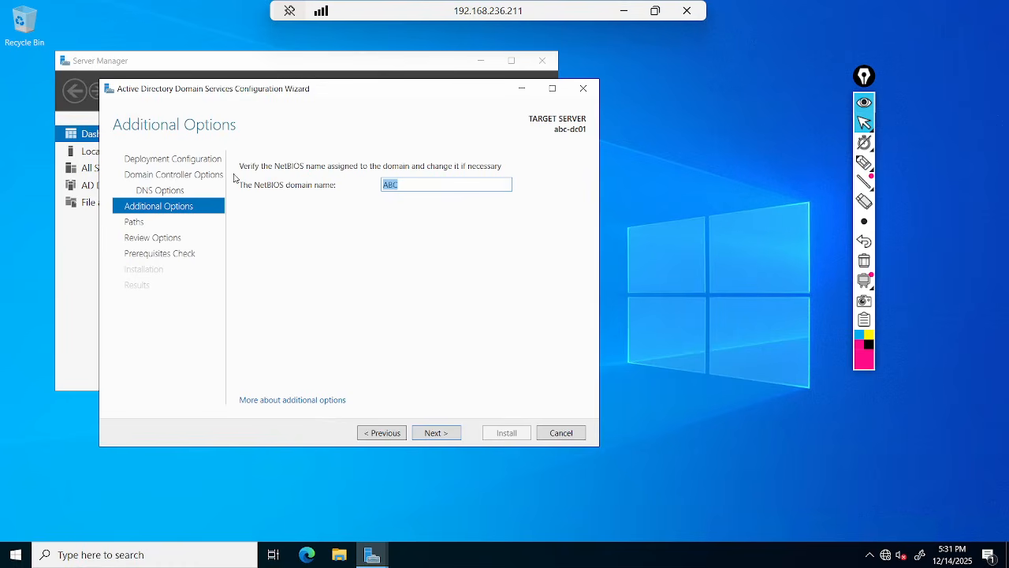
pyautogui.click(435, 435)
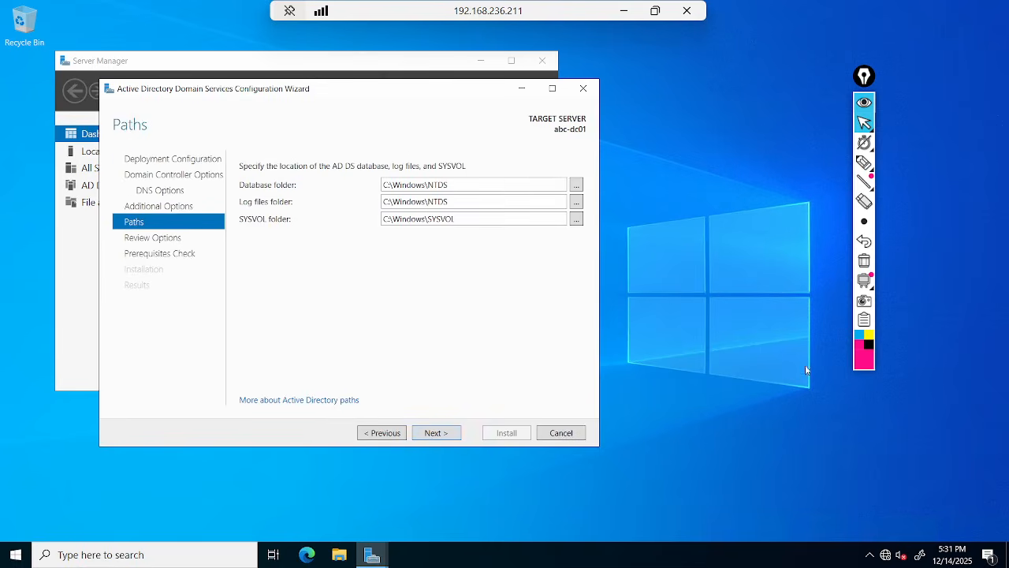
pyautogui.click(865, 163)
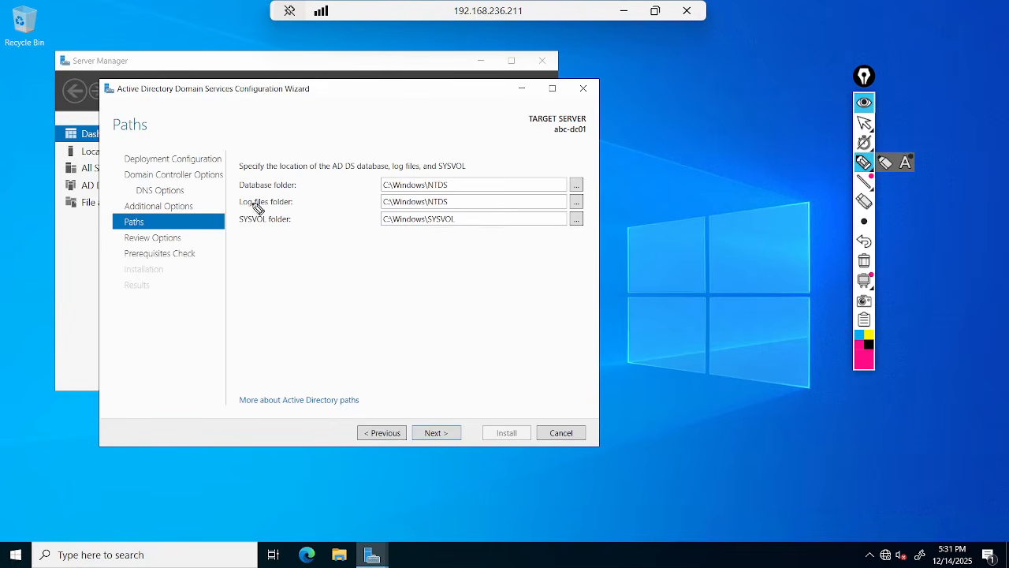
pyautogui.moveTo(235, 190); pyautogui.dragTo(286, 193)
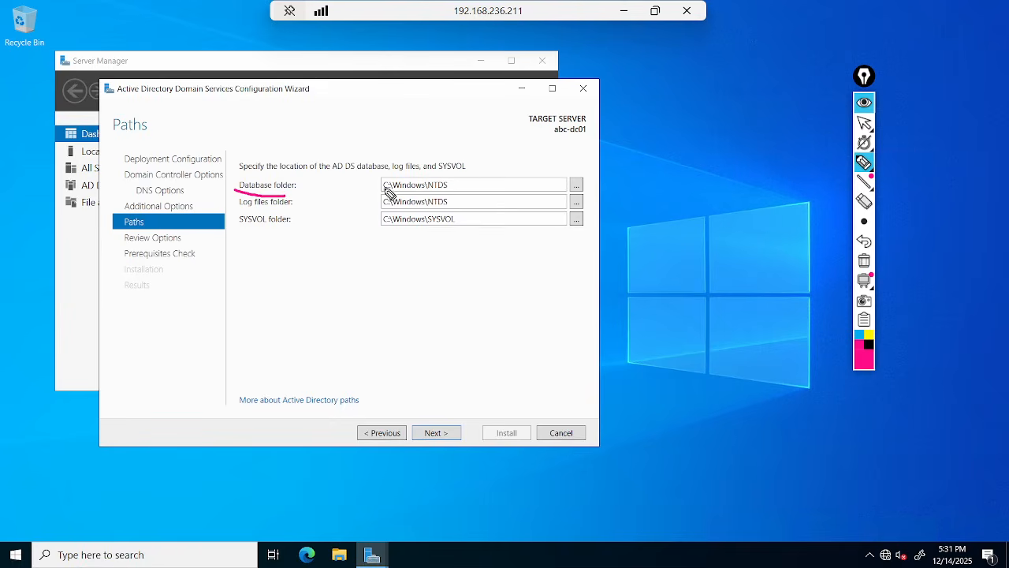
pyautogui.moveTo(387, 193)
pyautogui.mouseDown()
pyautogui.moveTo(469, 192)
pyautogui.moveTo(426, 169)
pyautogui.moveTo(309, 167)
pyautogui.moveTo(229, 181)
pyautogui.moveTo(260, 195)
pyautogui.moveTo(418, 196)
pyautogui.mouseUp()
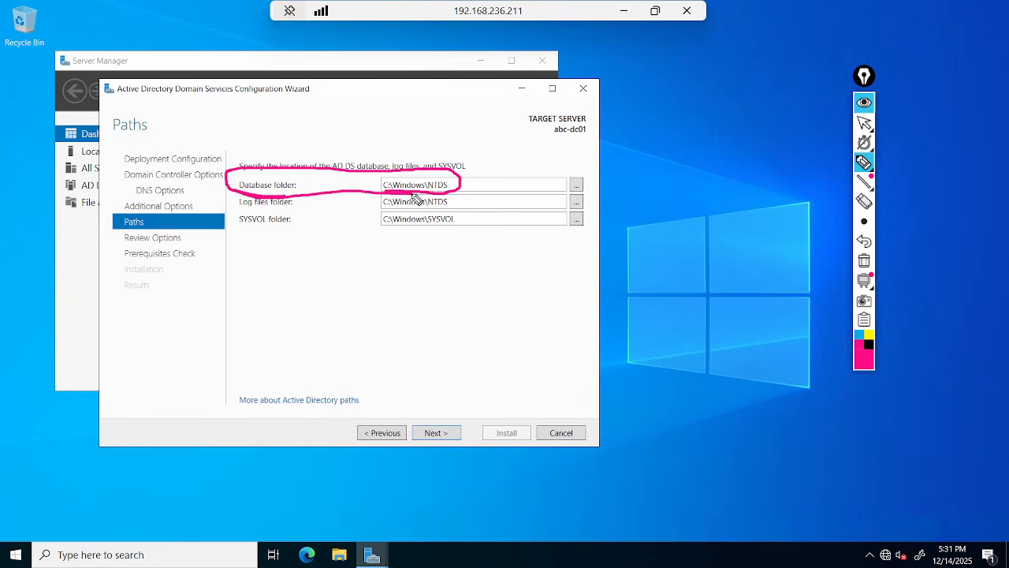
pyautogui.click(864, 260)
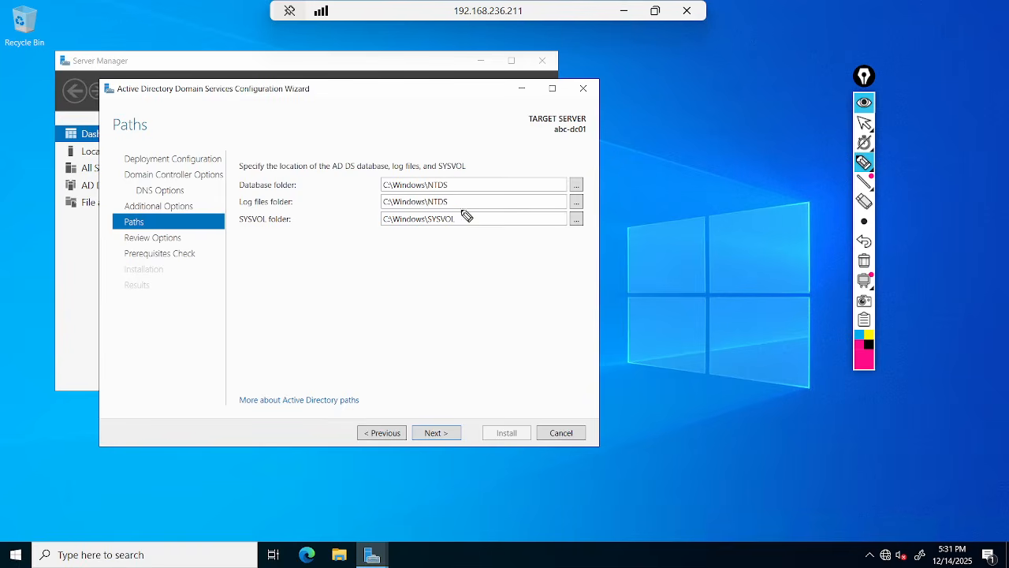
pyautogui.moveTo(461, 210); pyautogui.dragTo(485, 181)
pyautogui.moveTo(232, 230)
pyautogui.mouseDown()
pyautogui.moveTo(312, 224)
pyautogui.moveTo(282, 205)
pyautogui.moveTo(237, 220)
pyautogui.moveTo(272, 233)
pyautogui.moveTo(440, 249)
pyautogui.moveTo(440, 230)
pyautogui.mouseUp()
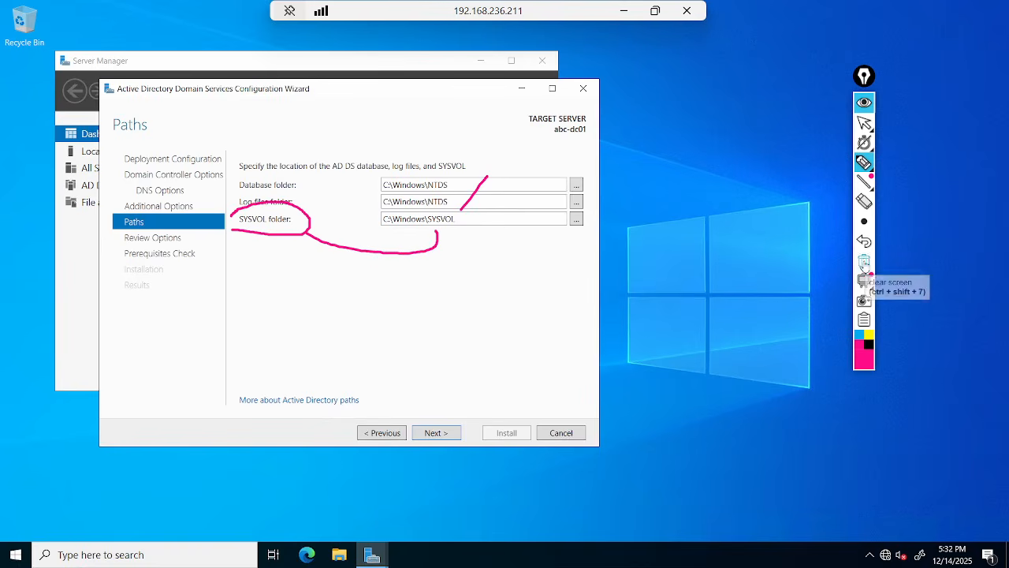
pyautogui.click(865, 265)
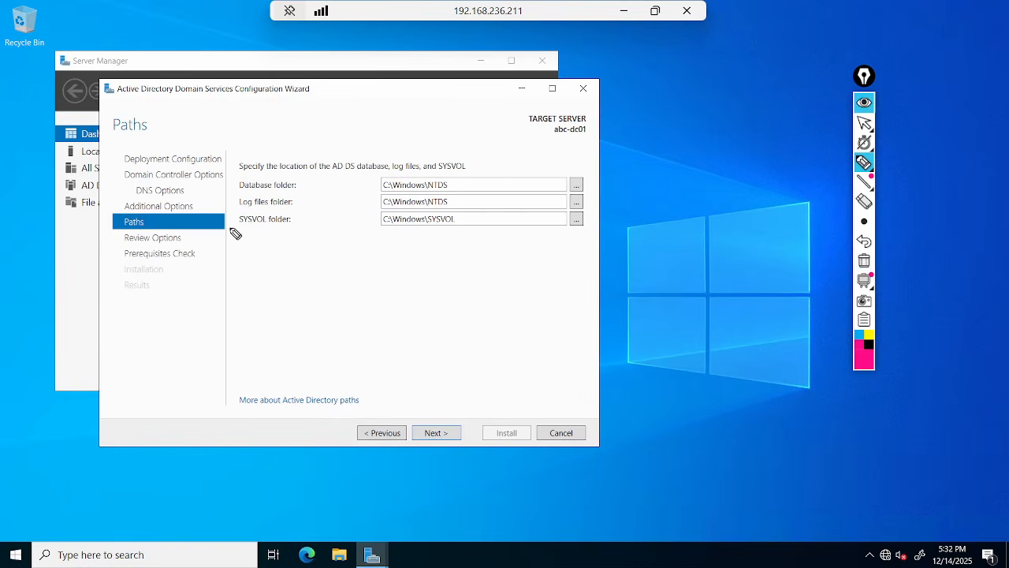
pyautogui.moveTo(241, 234); pyautogui.dragTo(270, 234)
pyautogui.moveTo(235, 189); pyautogui.dragTo(296, 189)
pyautogui.moveTo(388, 181)
pyautogui.mouseDown()
pyautogui.moveTo(410, 162)
pyautogui.moveTo(424, 182)
pyautogui.moveTo(434, 157)
pyautogui.moveTo(450, 172)
pyautogui.mouseUp()
pyautogui.moveTo(258, 225)
pyautogui.mouseDown()
pyautogui.moveTo(289, 249)
pyautogui.moveTo(423, 228)
pyautogui.moveTo(444, 240)
pyautogui.moveTo(452, 227)
pyautogui.mouseUp()
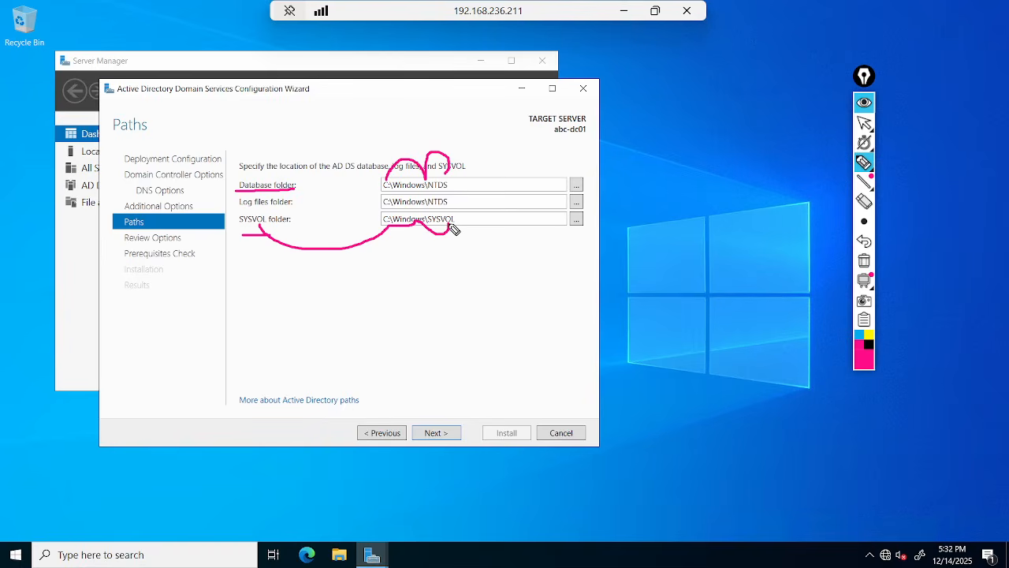
pyautogui.click(864, 268)
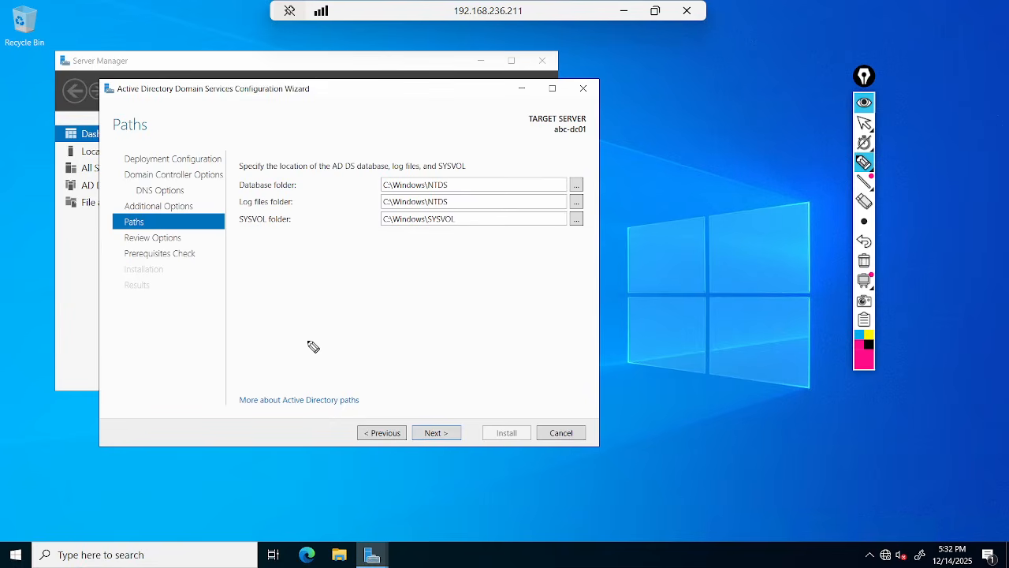
pyautogui.click(861, 124)
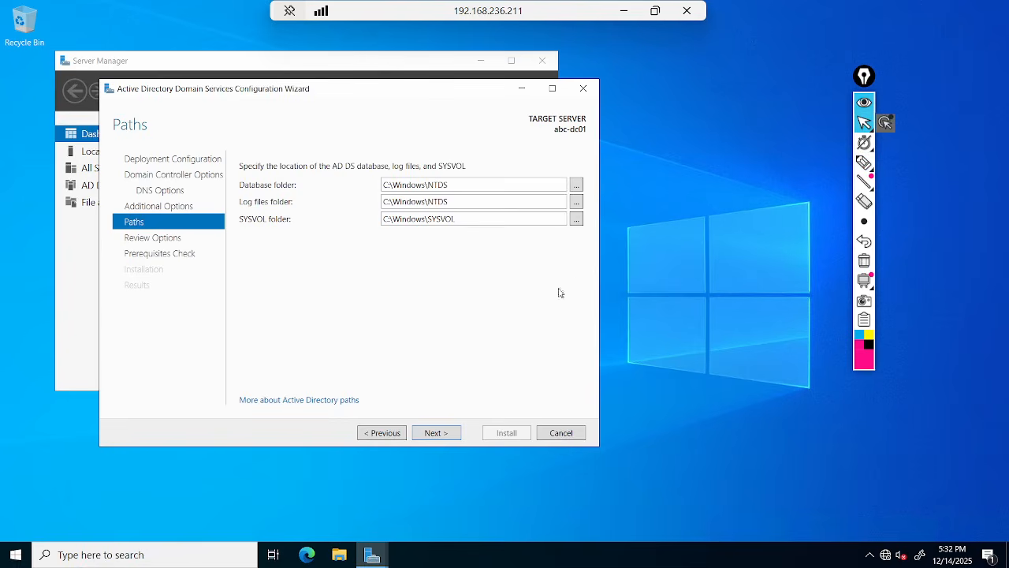
# Scroll through the Review Options summary, then run the prerequisites check, which passes with warnings.
pyautogui.click(434, 434)
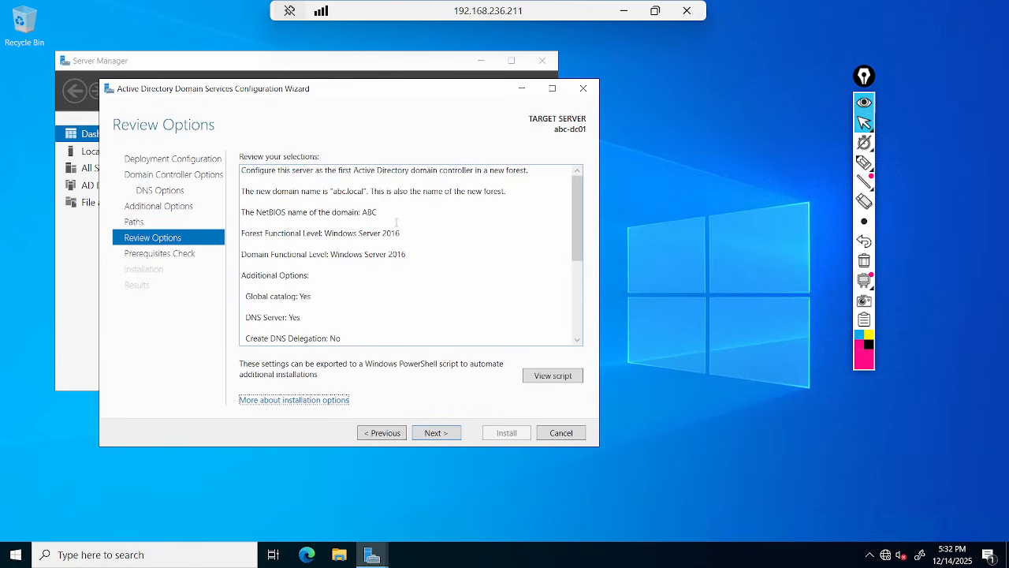
pyautogui.scroll(-5, 396, 222)
pyautogui.scroll(5, 395, 223)
pyautogui.click(442, 435)
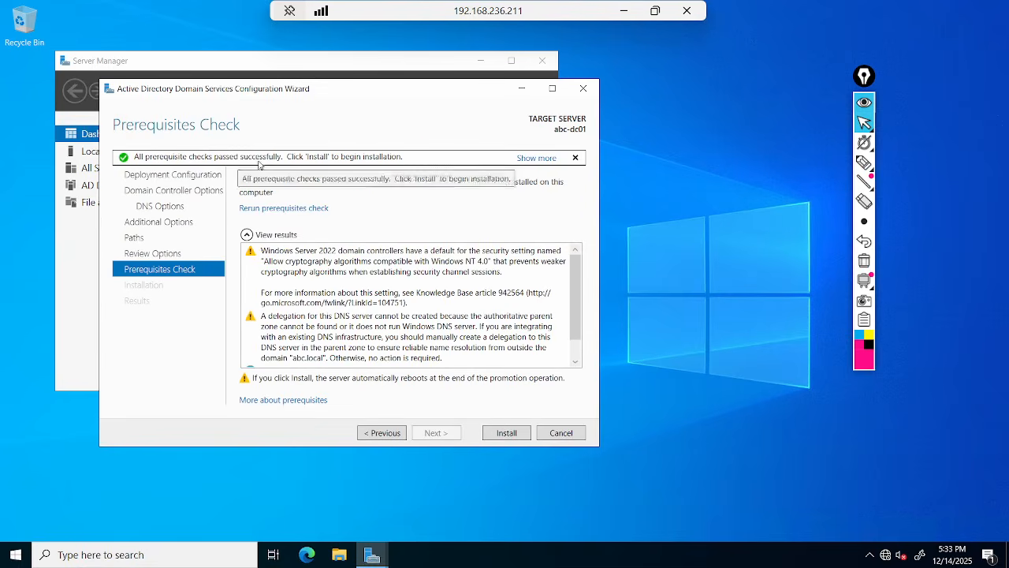
# Begin the AD DS installation for abc.local, then minimize the remote session to show the Paint whiteboard.
pyautogui.click(505, 433)
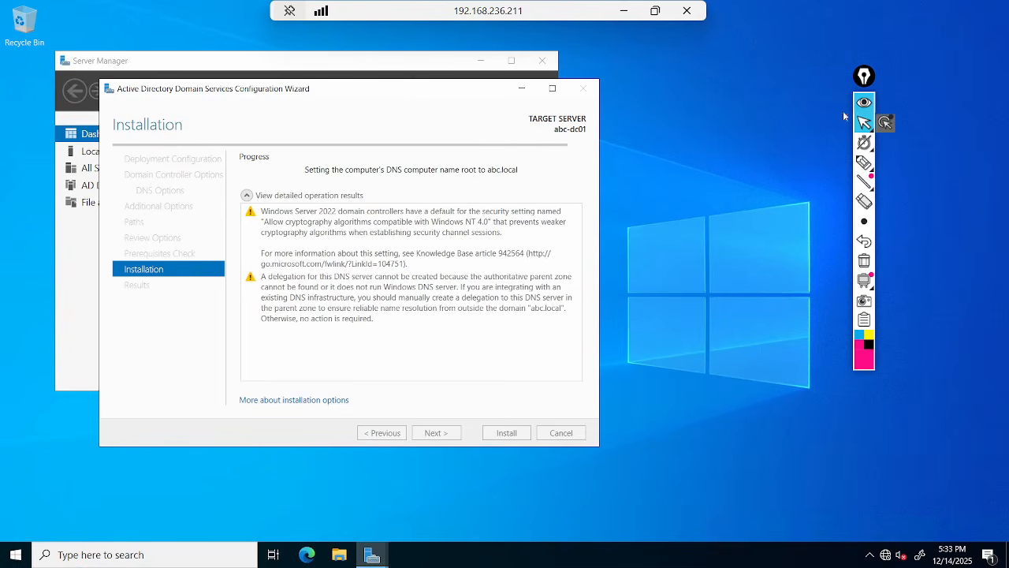
pyautogui.click(624, 11)
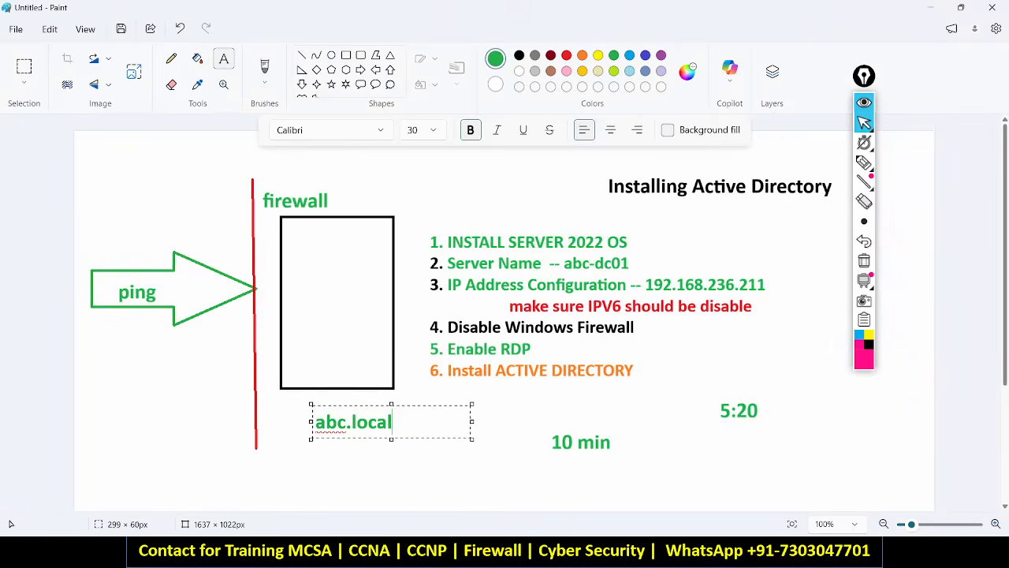
# Switch to the Google Meet window, then minimize it to get back to Paint.
pyautogui.hotkey('alt', 'Tab')
pyautogui.press('Down')
pyautogui.press('Right')
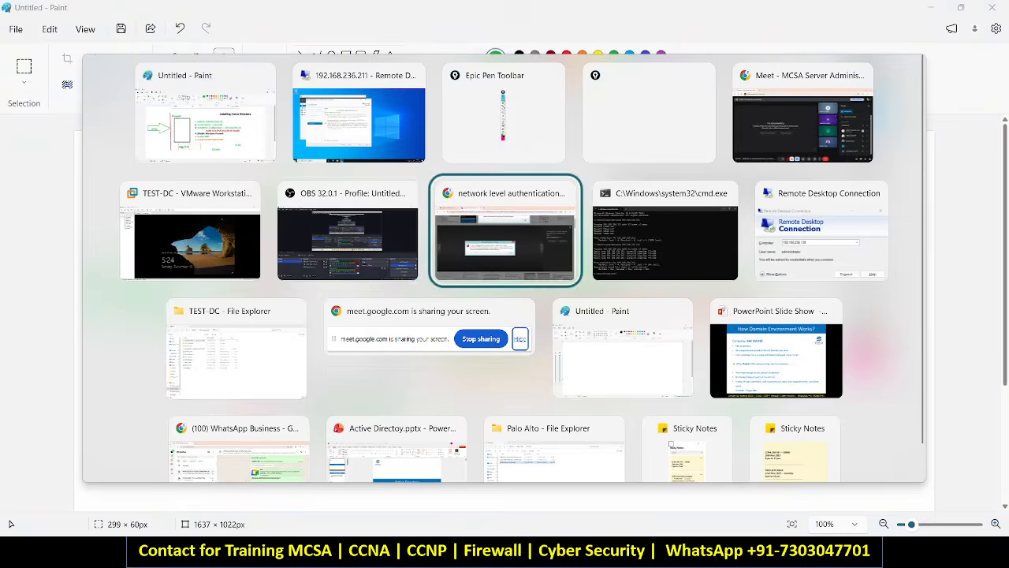
pyautogui.press('Left')
pyautogui.press('Right')
pyautogui.press('Right')
pyautogui.press('Up')
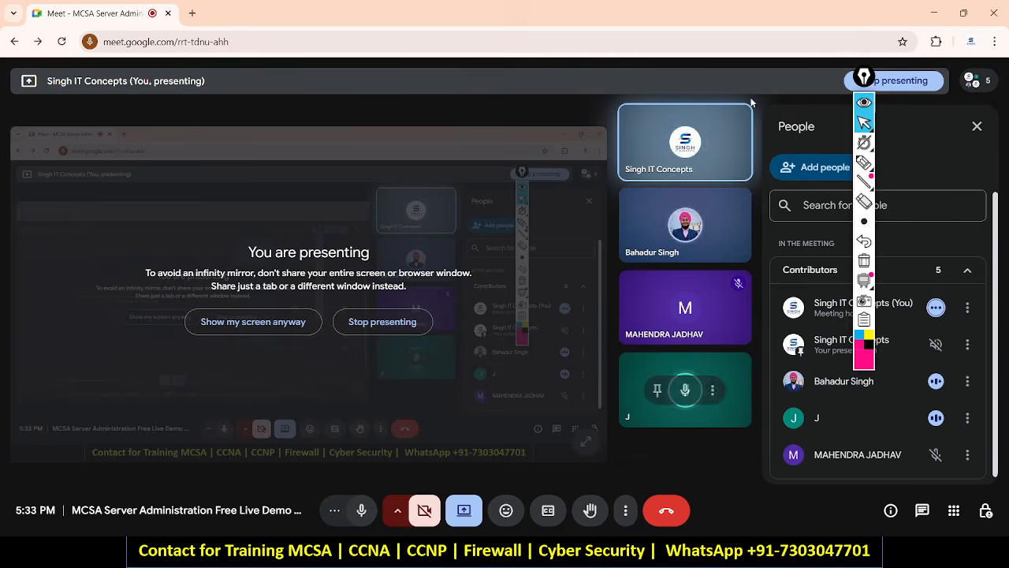
pyautogui.click(932, 9)
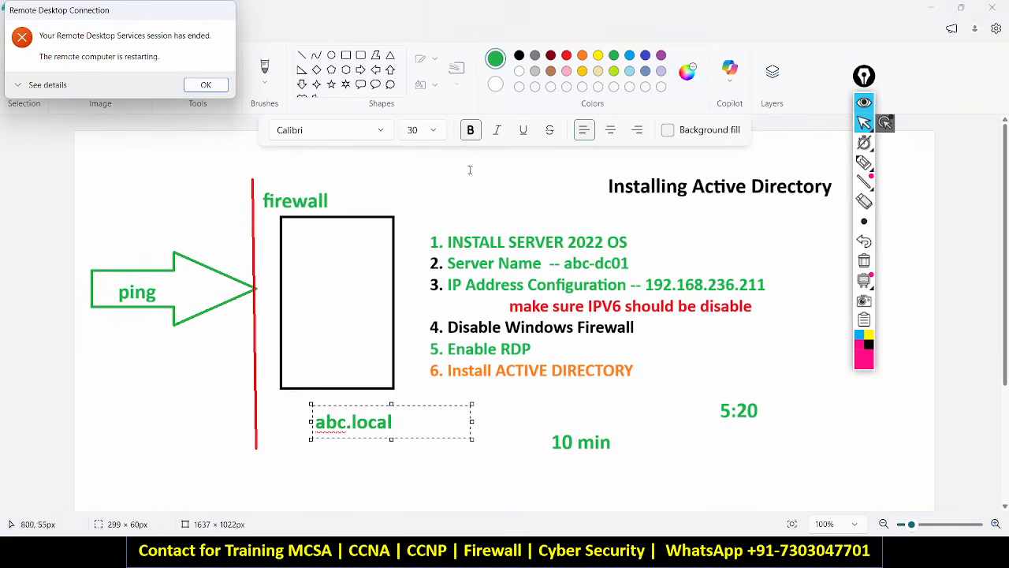
# Dismiss the remote-session-ended notice and switch to the Yahoo image results for the NLA error.
pyautogui.click(209, 85)
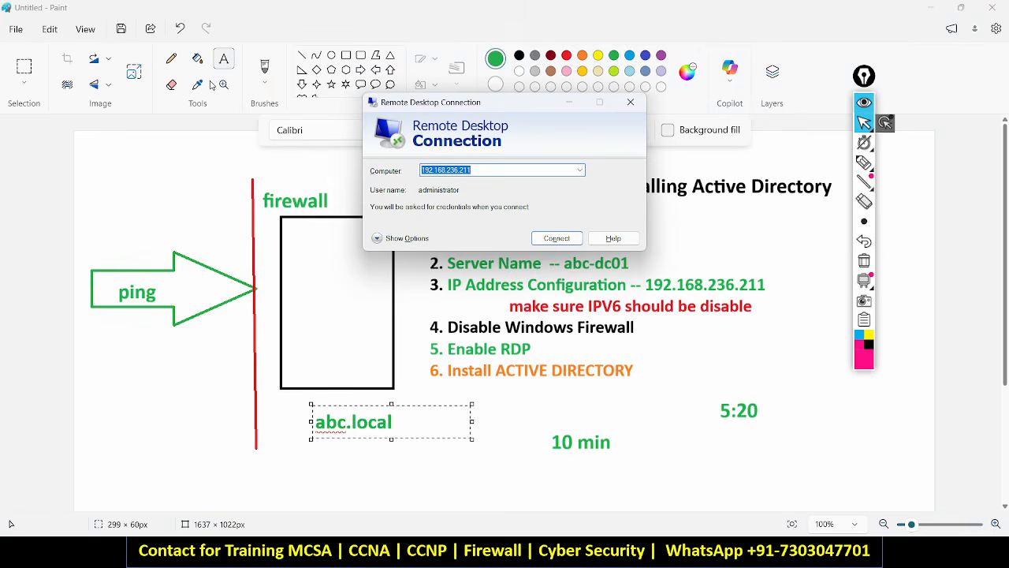
pyautogui.hotkey('alt', 'Tab')
pyautogui.hotkey('alt', 'Tab')
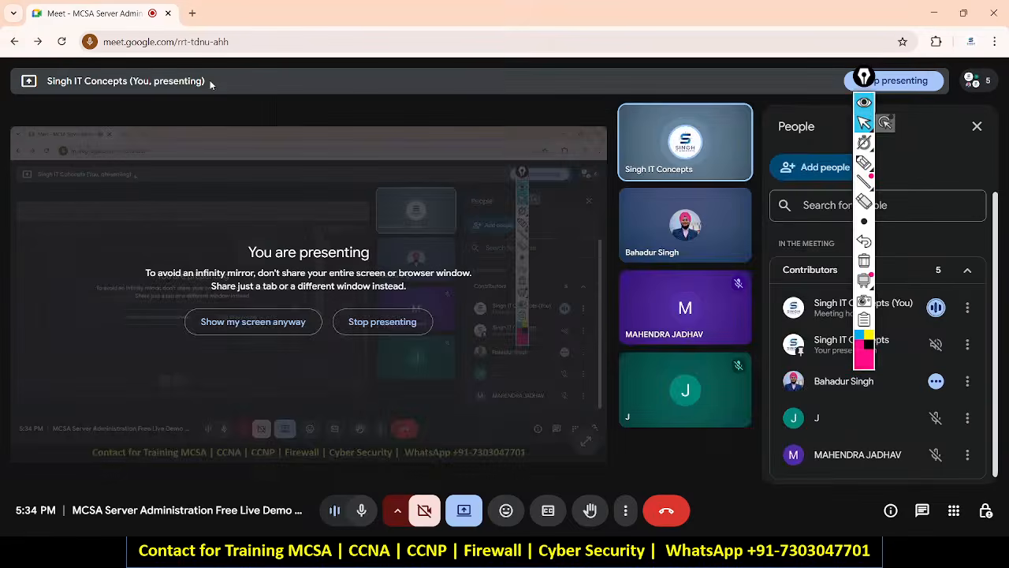
pyautogui.hotkey('alt', 'Tab')
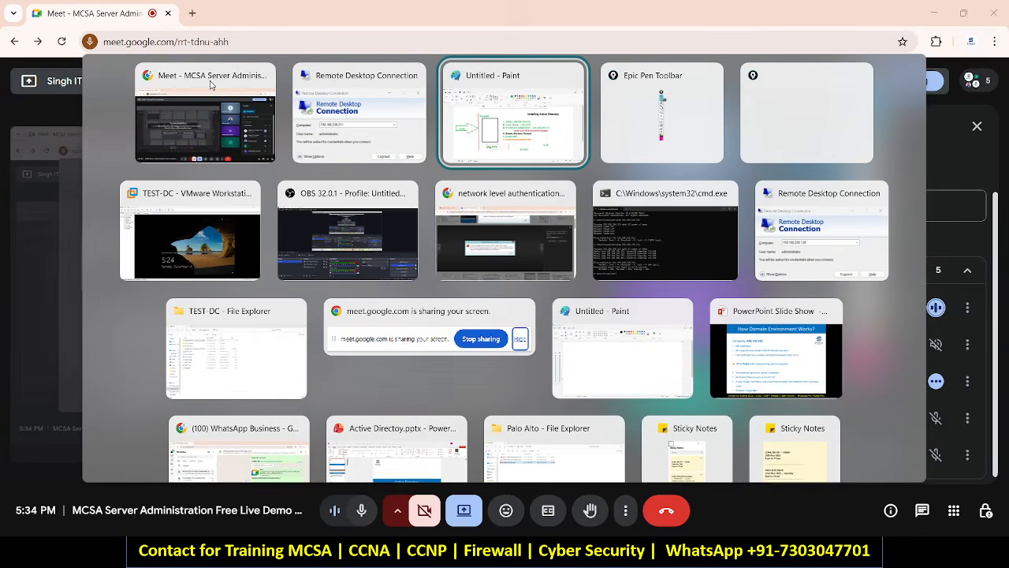
pyautogui.press('Down')
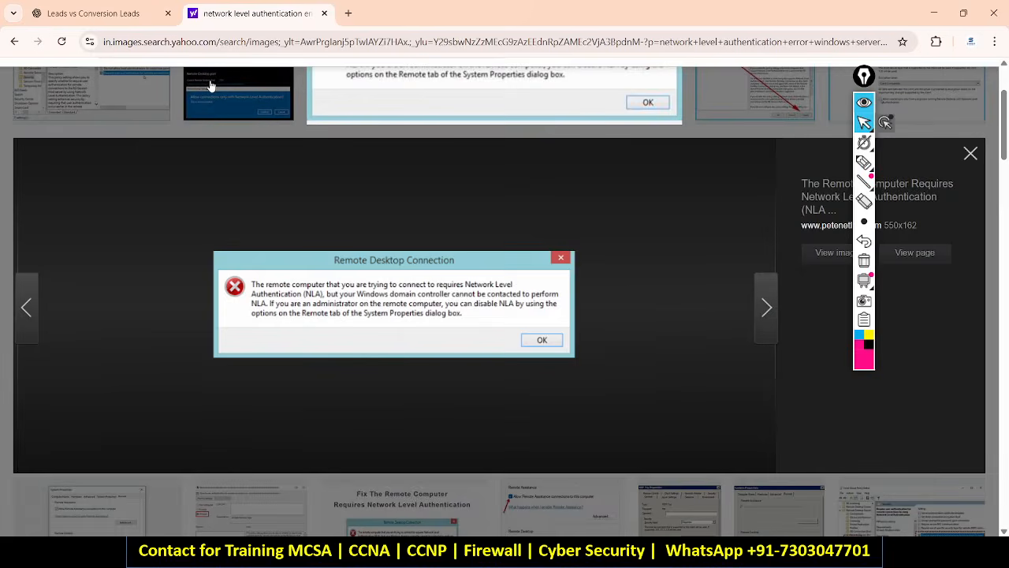
# Switch from Chrome to the TEST-DC VMware window, which is applying computer settings.
pyautogui.hotkey('alt', 'Tab')
pyautogui.press('Tab')
pyautogui.hotkey('alt', 'Tab')
pyautogui.press('Tab')
pyautogui.press('Tab')
pyautogui.press('Tab')
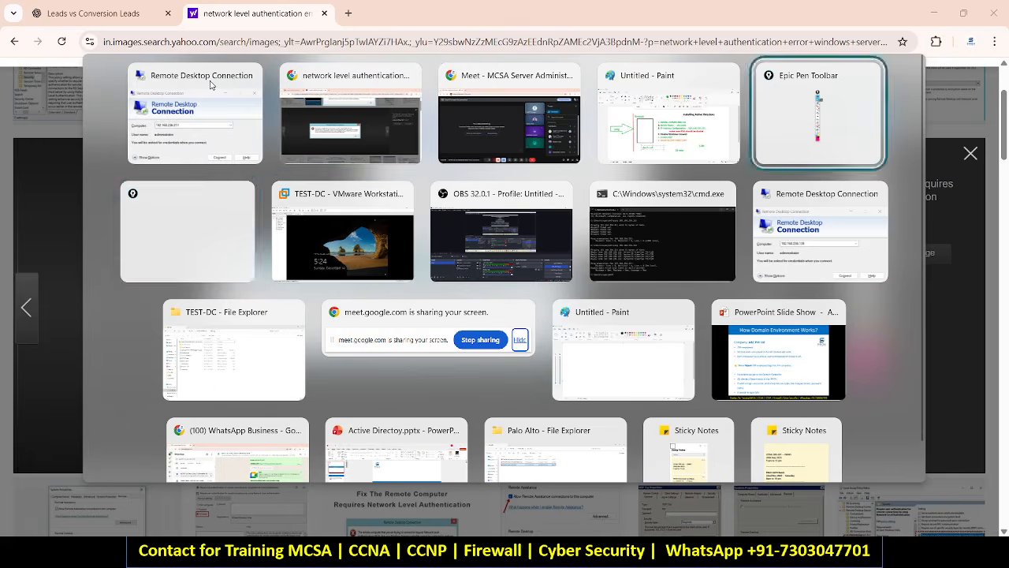
pyautogui.press('Tab')
pyautogui.press('Tab')
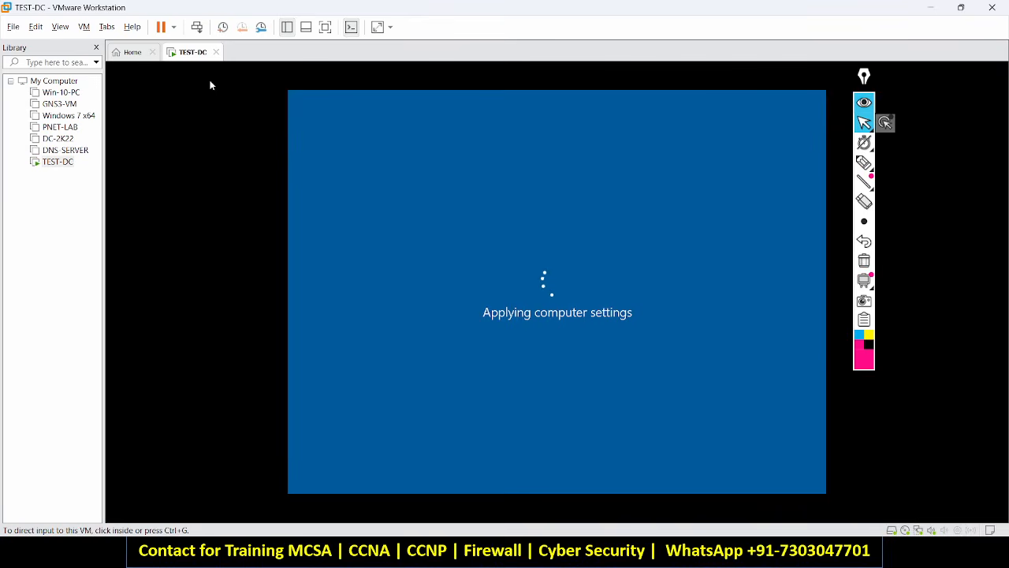
pyautogui.hotkey('alt', 'Tab')
pyautogui.hotkey('alt', 'Tab')
pyautogui.hotkey('alt', 'Tab')
pyautogui.hotkey('alt', 'Tab')
pyautogui.hotkey('alt', 'Tab')
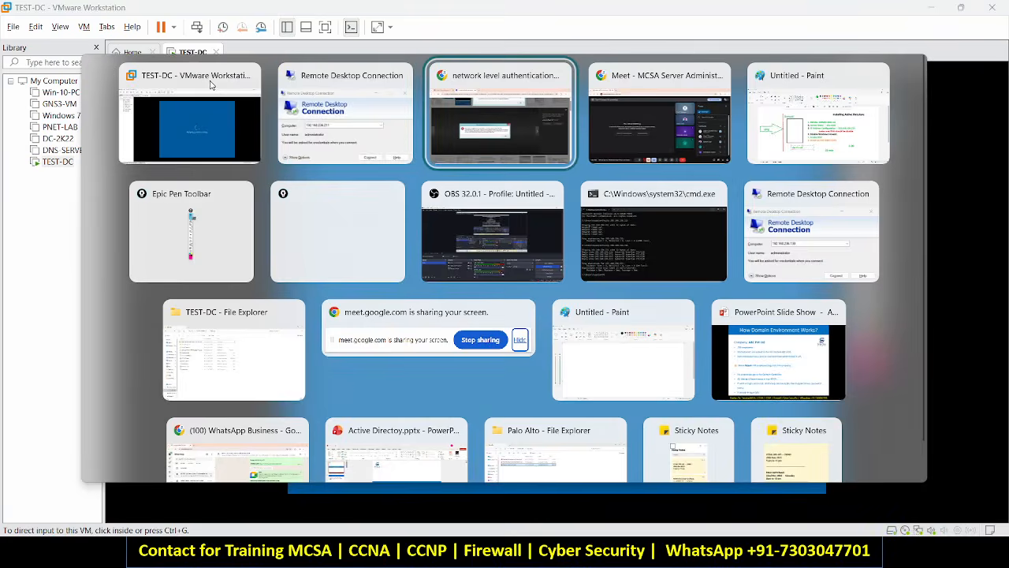
# Bring the Active Directory.pptx presentation to the front.
pyautogui.hotkey('alt', 'Tab')
pyautogui.hotkey('alt', 'shift', 'Tab')
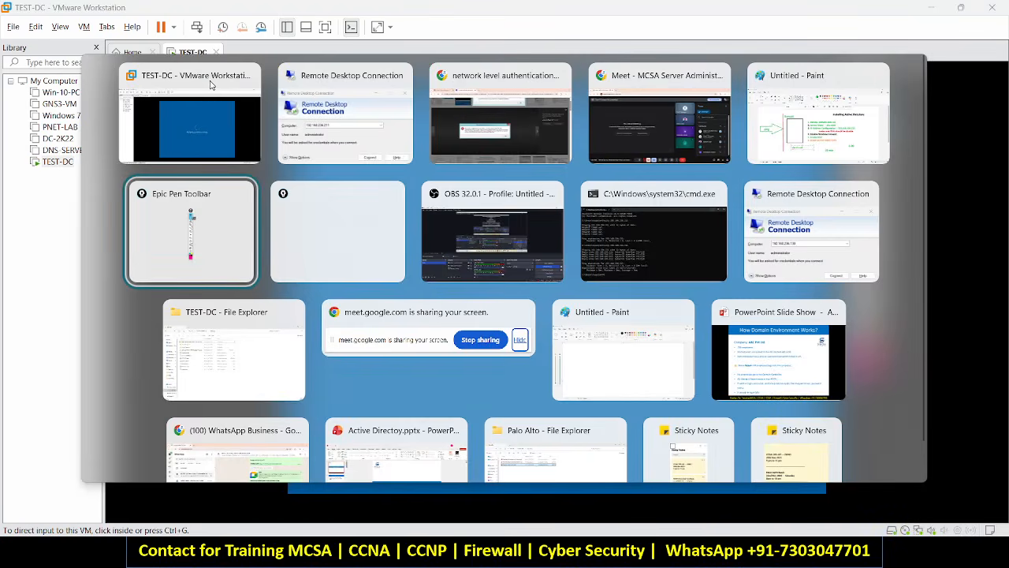
pyautogui.hotkey('alt', 'Tab')
pyautogui.hotkey('alt', 'Down')
pyautogui.hotkey('alt', 'Down')
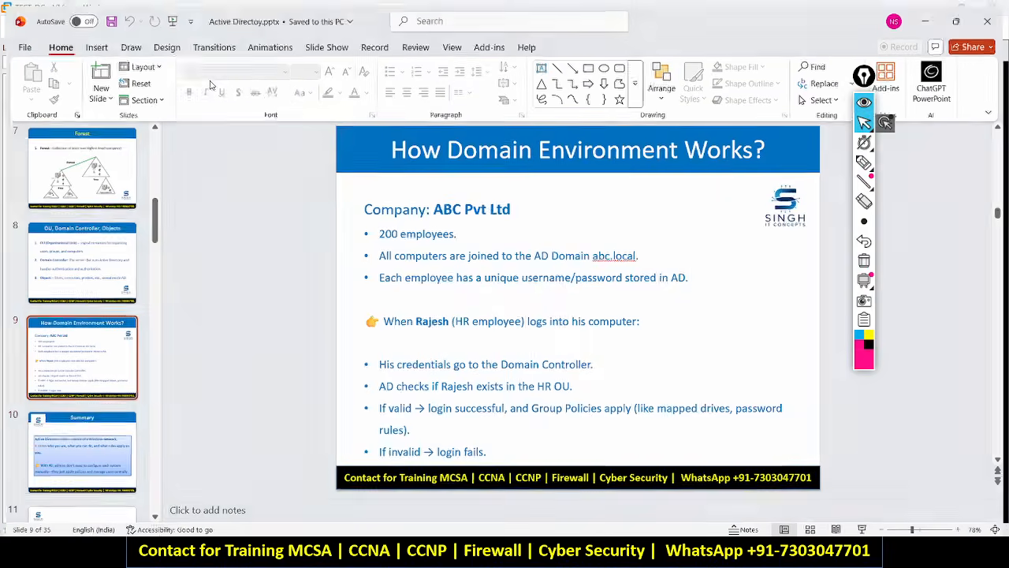
# Page through the FSMO, Kerberos and LDAP slides, then return to the title slide.
pyautogui.press('Down')
pyautogui.press('Down')
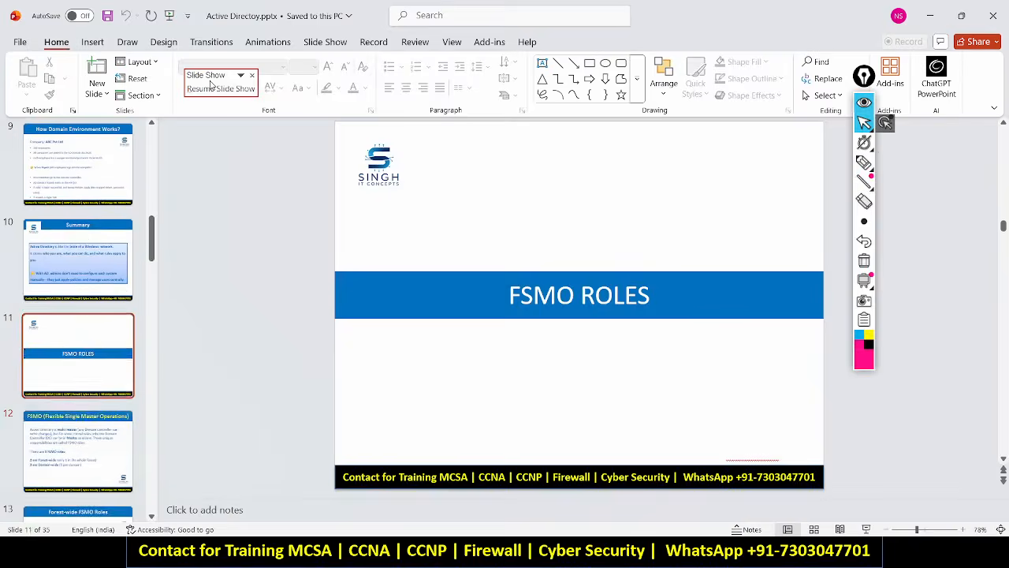
pyautogui.press('Down')
pyautogui.press('Up')
pyautogui.press('Down')
pyautogui.press('Down')
pyautogui.press('Down')
pyautogui.press('Down')
pyautogui.press('Down')
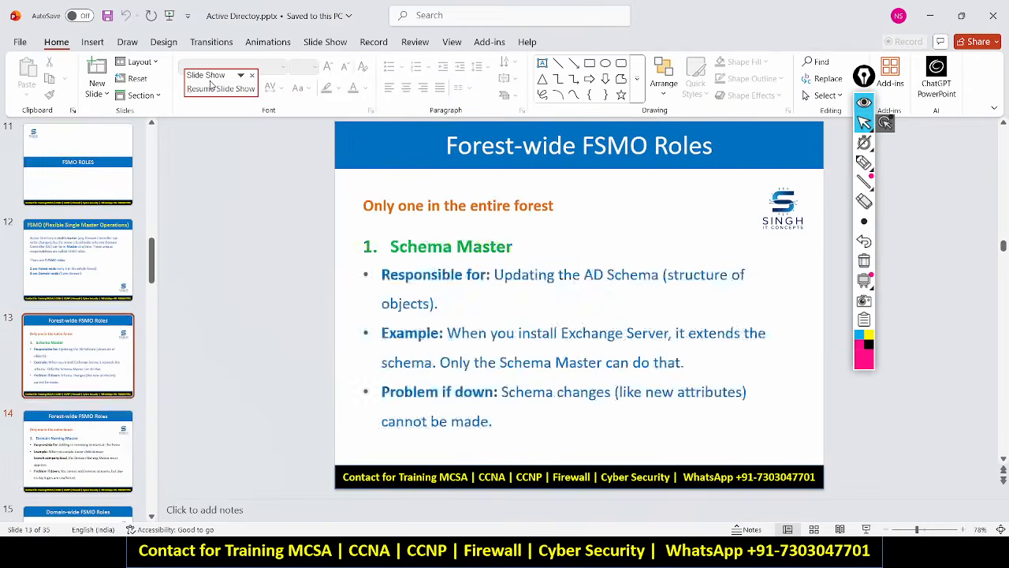
pyautogui.press('Down')
pyautogui.press('Down')
pyautogui.press('Down')
pyautogui.press('Down')
pyautogui.press('Down')
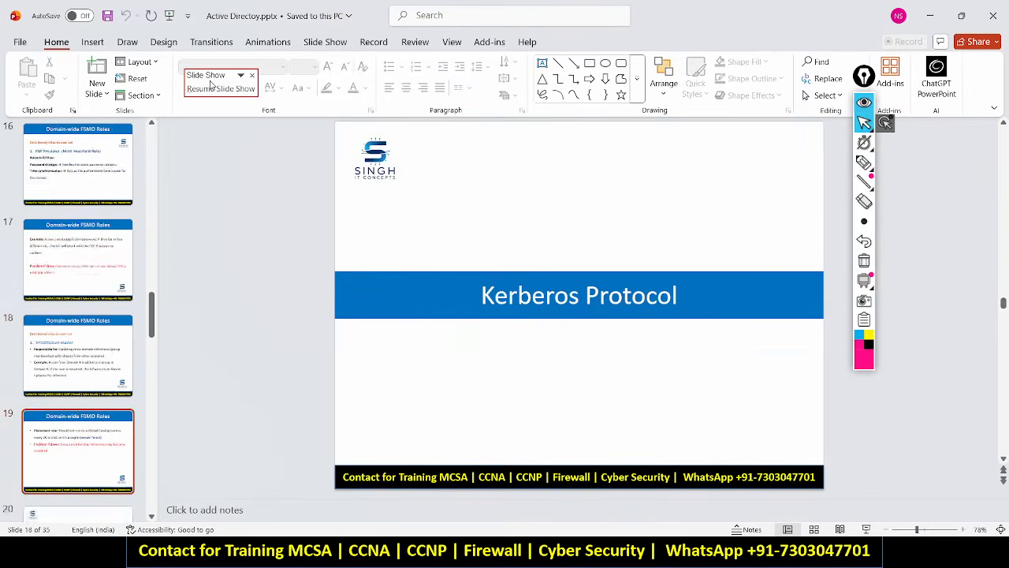
pyautogui.press('Up')
pyautogui.press('Down')
pyautogui.press('Down')
pyautogui.press('Down')
pyautogui.press('Down')
pyautogui.press('Down')
pyautogui.press('Down')
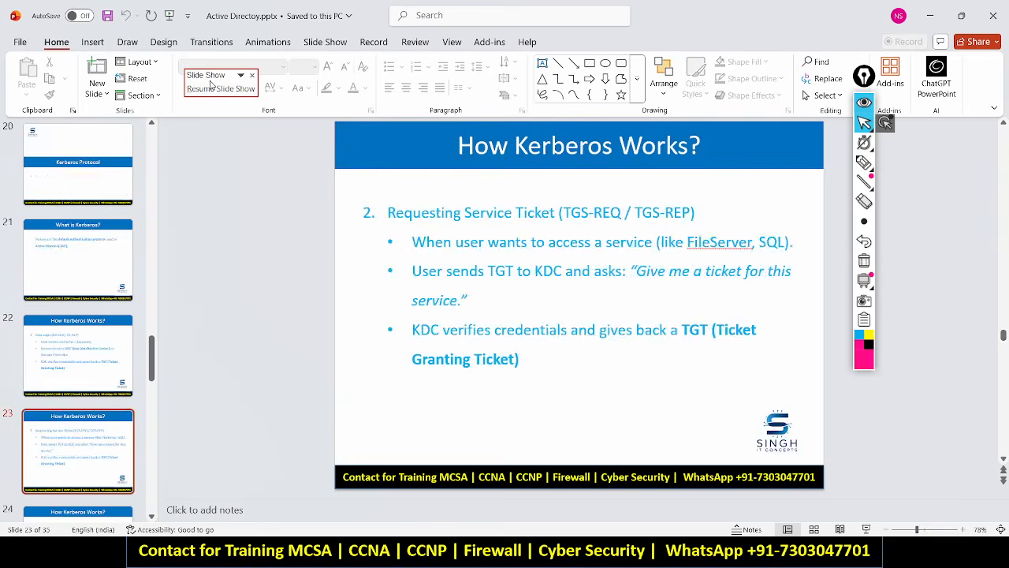
pyautogui.press('Down')
pyautogui.press('Up')
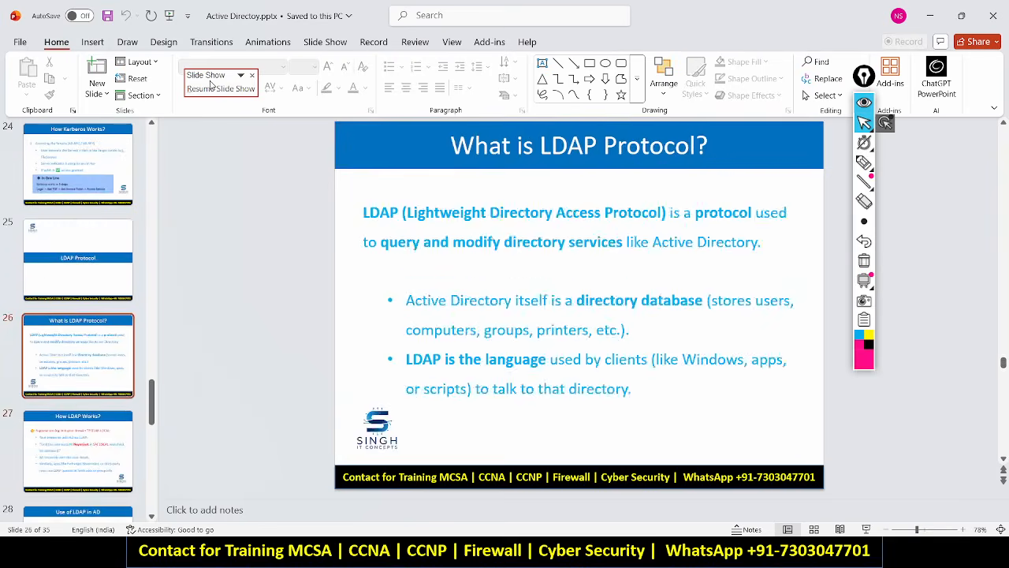
pyautogui.press('Down')
pyautogui.press('Down')
pyautogui.press('Down')
pyautogui.press('Up')
pyautogui.press('Up')
pyautogui.press('Up')
pyautogui.press('Up')
pyautogui.press('Up')
pyautogui.press('Up')
pyautogui.press('Up')
pyautogui.press('Up')
pyautogui.press('Up')
pyautogui.press('Up')
pyautogui.press('Up')
pyautogui.press('Up')
pyautogui.press('Up')
pyautogui.press('Up')
pyautogui.press('Up')
pyautogui.press('Up')
pyautogui.press('Up')
pyautogui.press('Up')
pyautogui.press('Up')
pyautogui.press('Up')
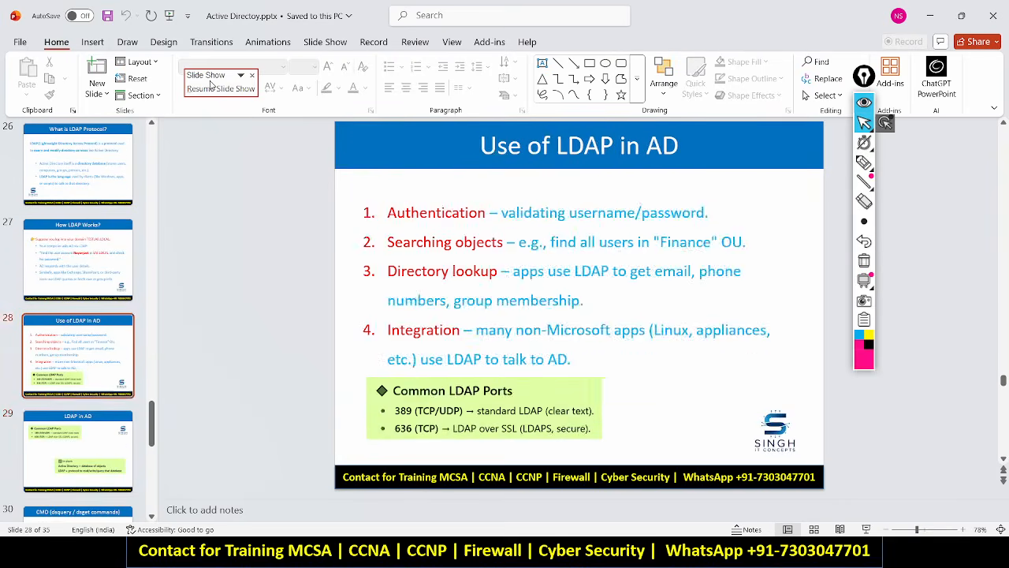
pyautogui.press('Down')
pyautogui.press('Down')
pyautogui.press('Down')
pyautogui.press('Down')
pyautogui.press('Down')
pyautogui.press('Down')
pyautogui.press('Down')
pyautogui.press('Down')
pyautogui.press('Down')
pyautogui.press('Down')
pyautogui.press('Down')
pyautogui.press('Down')
pyautogui.press('Down')
pyautogui.press('Down')
pyautogui.press('Down')
pyautogui.press('Down')
pyautogui.press('Down')
pyautogui.press('Down')
pyautogui.press('Down')
pyautogui.press('Down')
pyautogui.press('Down')
pyautogui.press('Down')
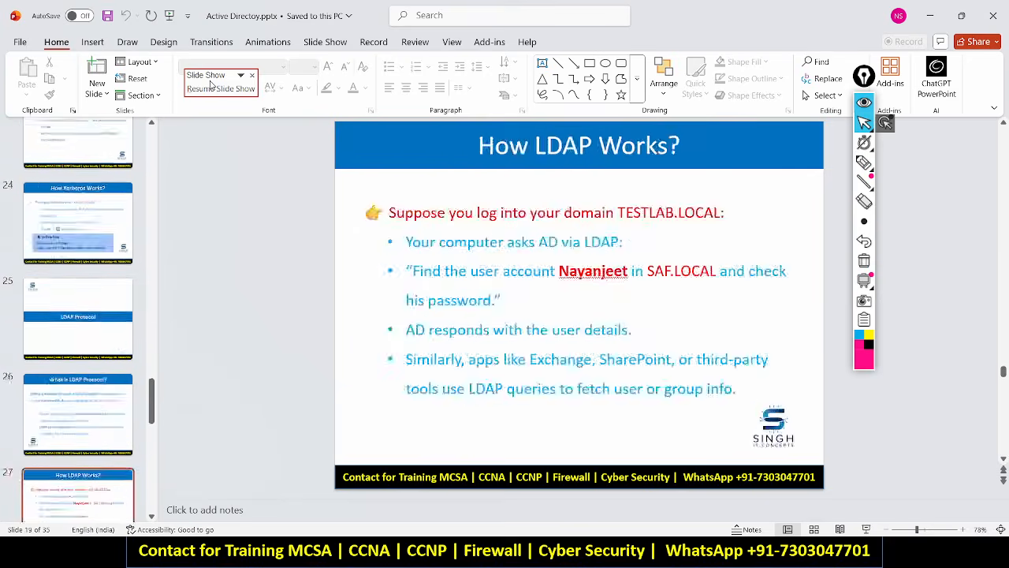
pyautogui.press('Up')
pyautogui.press('Up')
pyautogui.press('Up')
pyautogui.press('Up')
pyautogui.press('Up')
pyautogui.press('Up')
pyautogui.press('Up')
pyautogui.press('Up')
pyautogui.press('Up')
pyautogui.press('Up')
pyautogui.press('Up')
pyautogui.press('Up')
pyautogui.press('Up')
pyautogui.press('Up')
pyautogui.press('Up')
pyautogui.press('Up')
pyautogui.press('Up')
pyautogui.press('Up')
pyautogui.press('Up')
pyautogui.press('Up')
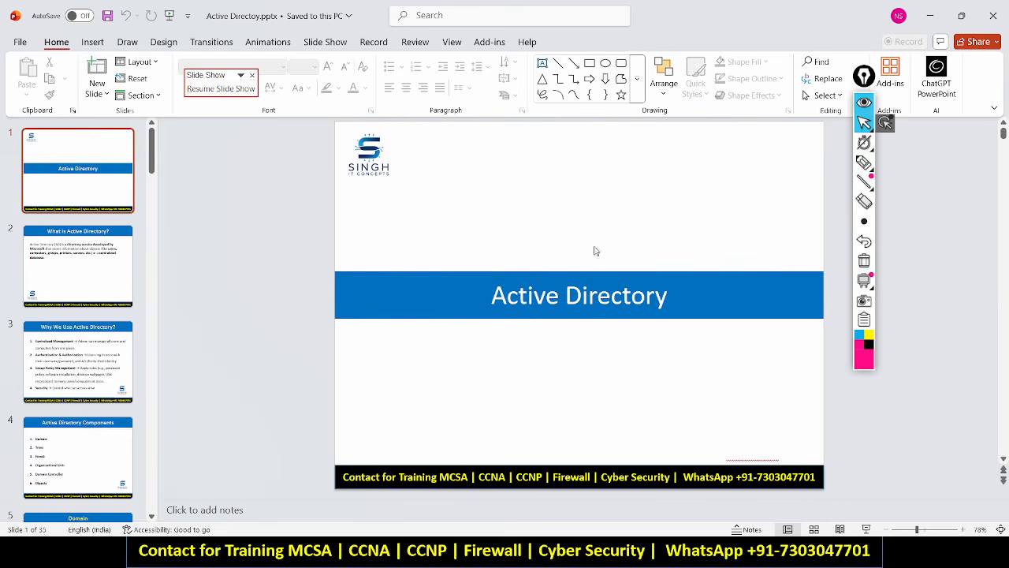
# Minimize PowerPoint and focus the TEST-DC console until it reaches the lock screen.
pyautogui.click(930, 15)
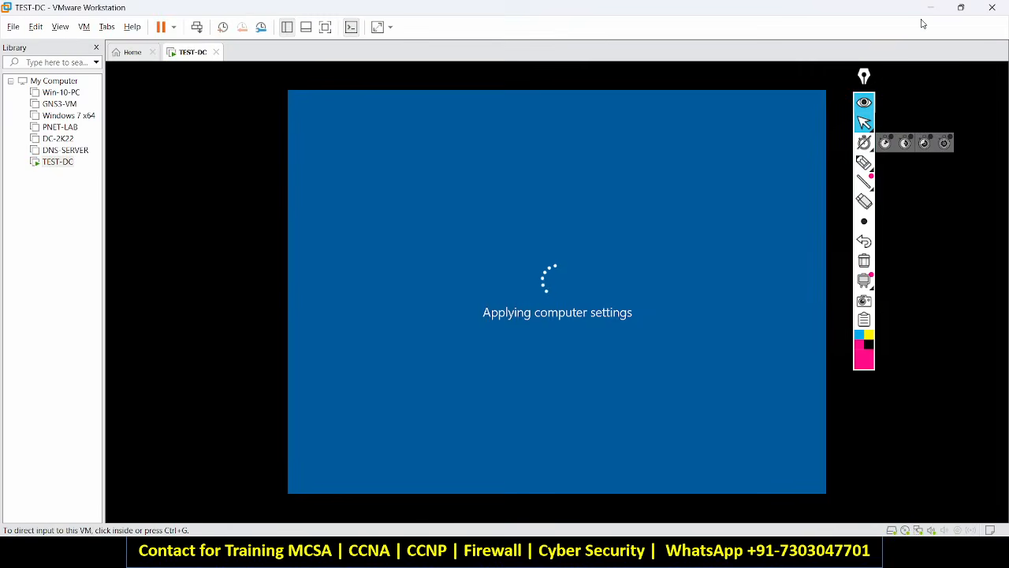
pyautogui.click(616, 298)
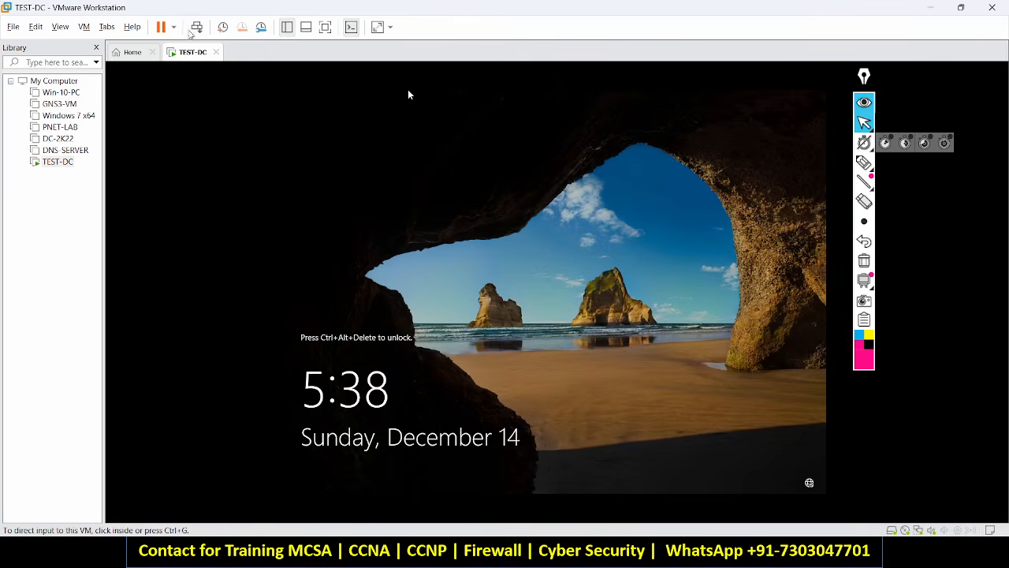
# Send Ctrl+Alt+Del to TEST-DC and sign in with the domain administrator password.
pyautogui.click(197, 30)
pyautogui.click(494, 340)
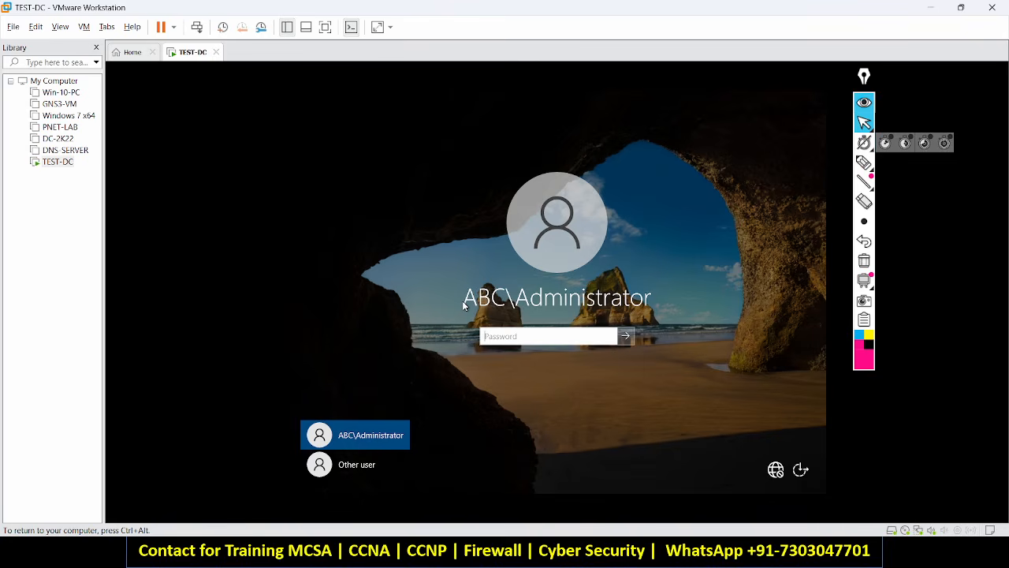
pyautogui.click(508, 339)
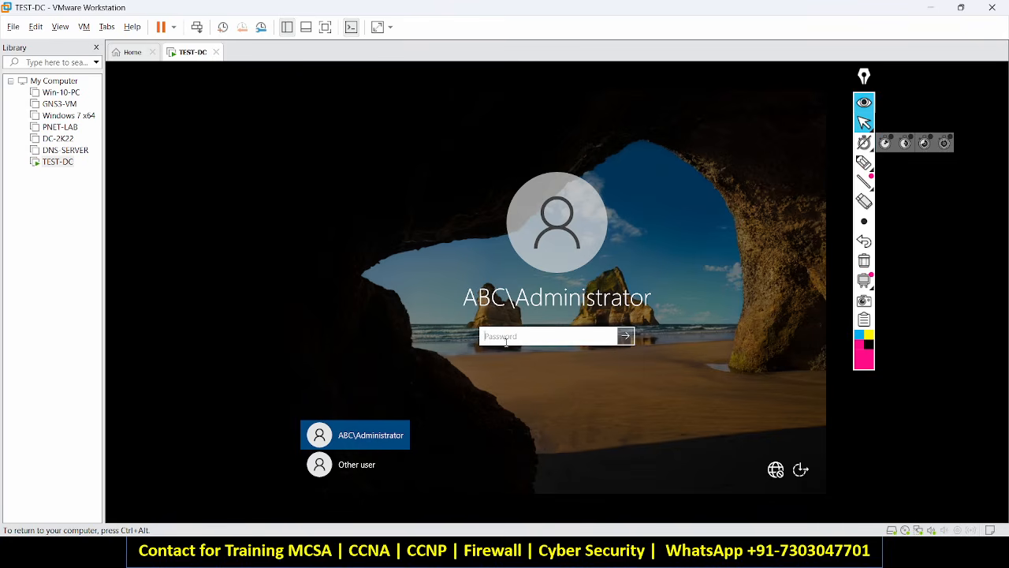
pyautogui.write('P@ssw0rd1')
pyautogui.press('Return')
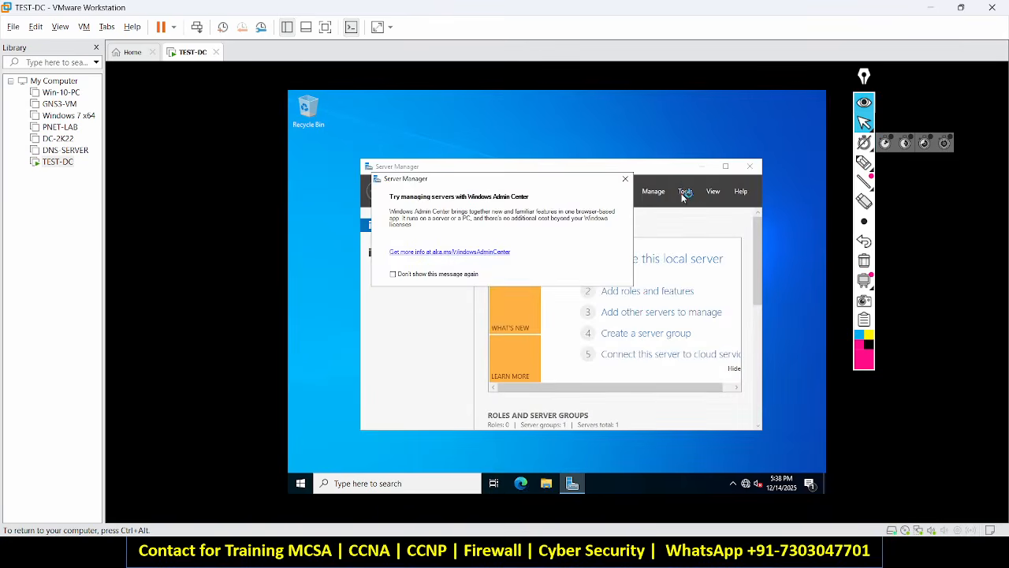
# Connect to 192.168.236.211 with the administrator password and accept the certificate.
pyautogui.click(932, 9)
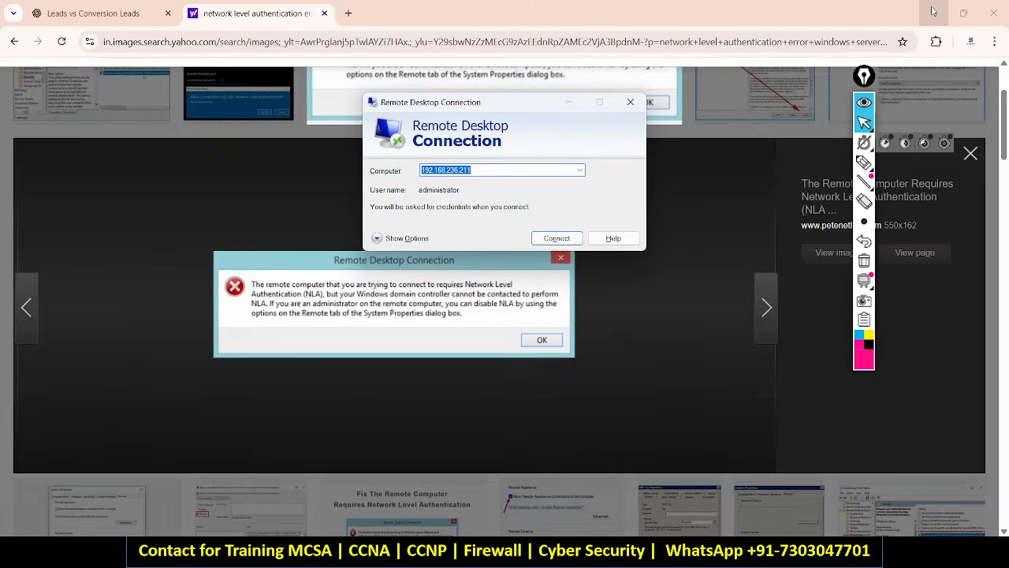
pyautogui.click(558, 238)
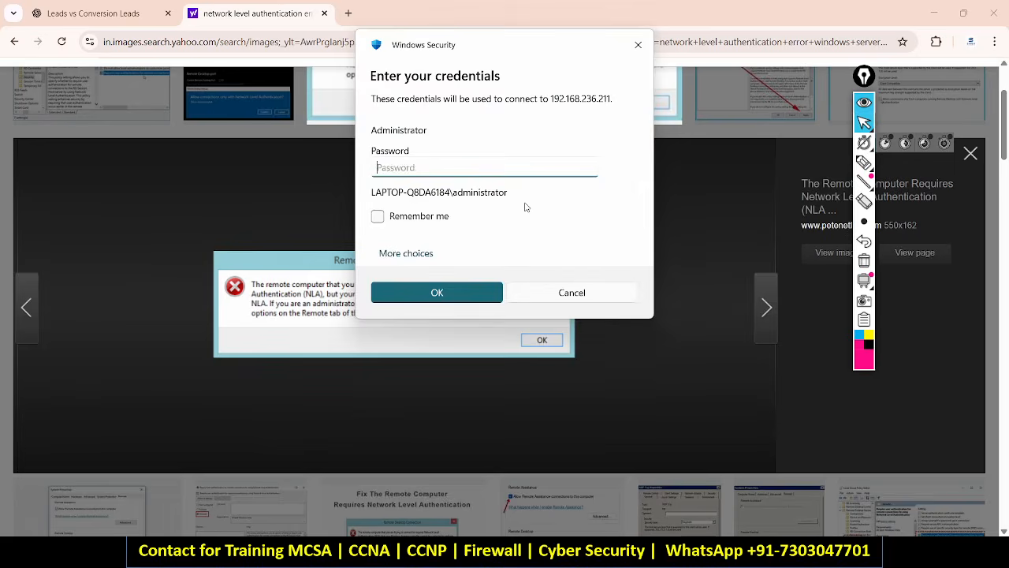
pyautogui.write('••••••••••')
pyautogui.press('Return')
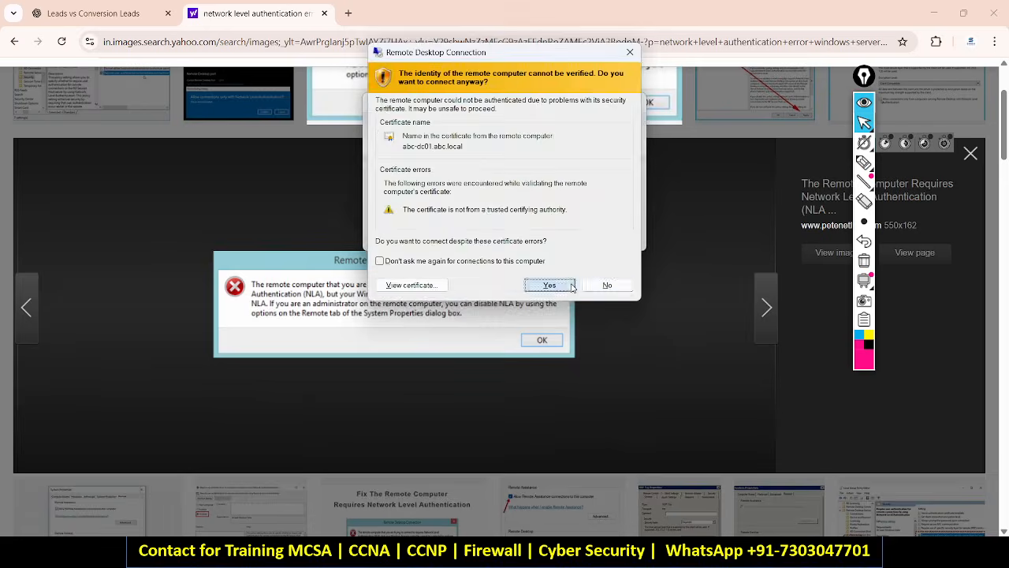
pyautogui.click(550, 285)
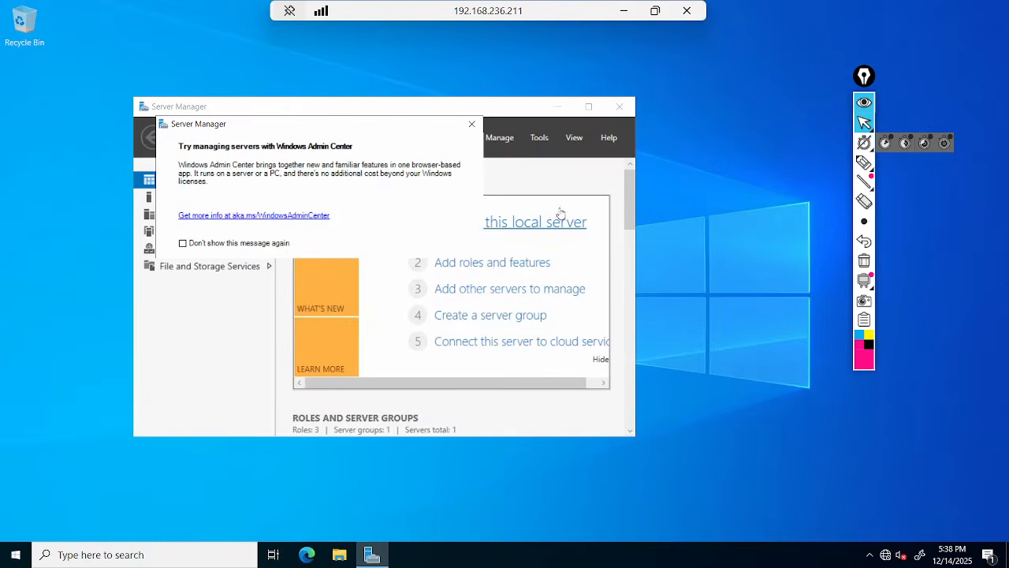
# Launch Active Directory Users and Computers, expand abc.local, maximize it, then minimize the session.
pyautogui.click(541, 138)
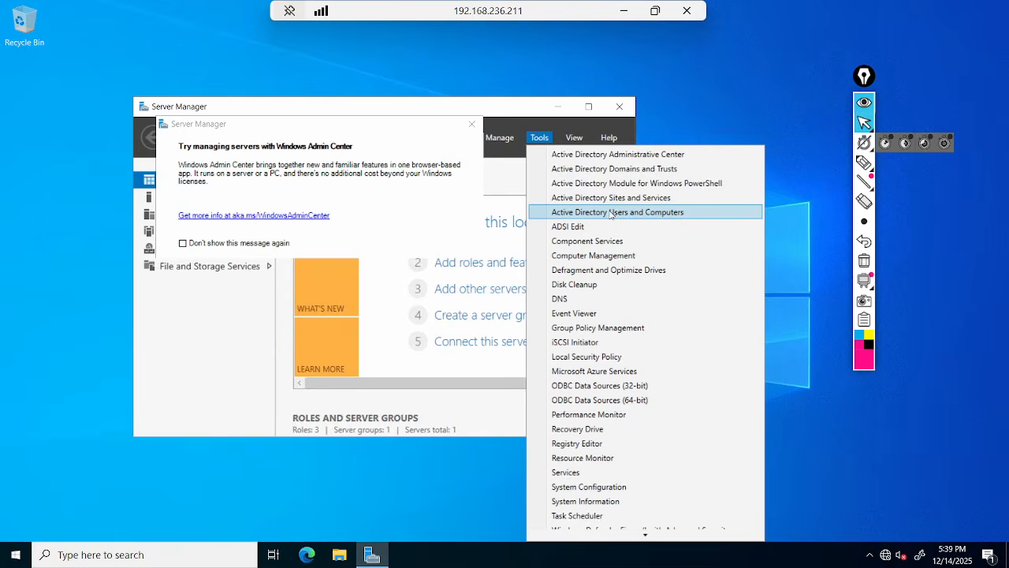
pyautogui.click(611, 214)
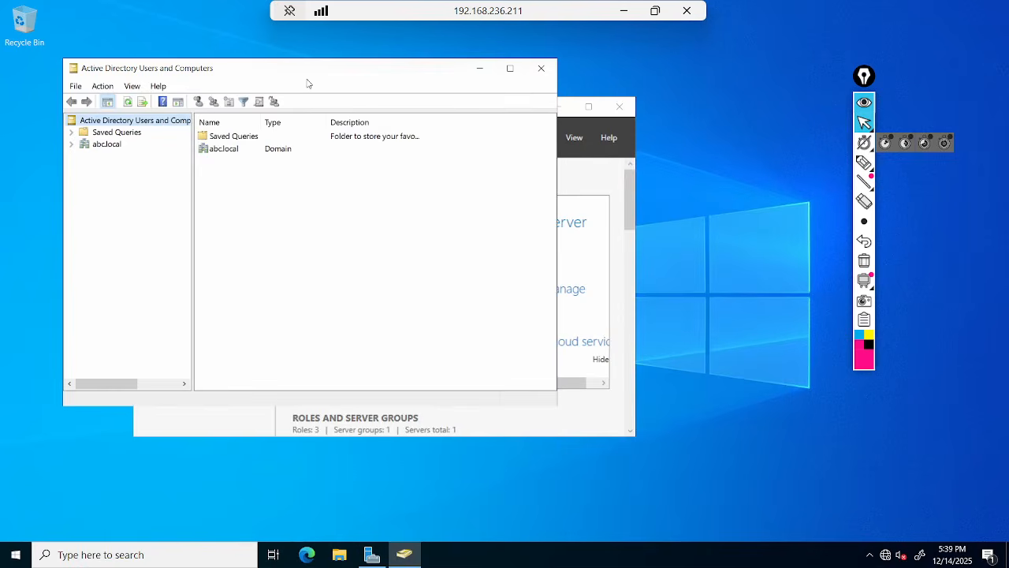
pyautogui.click(110, 149)
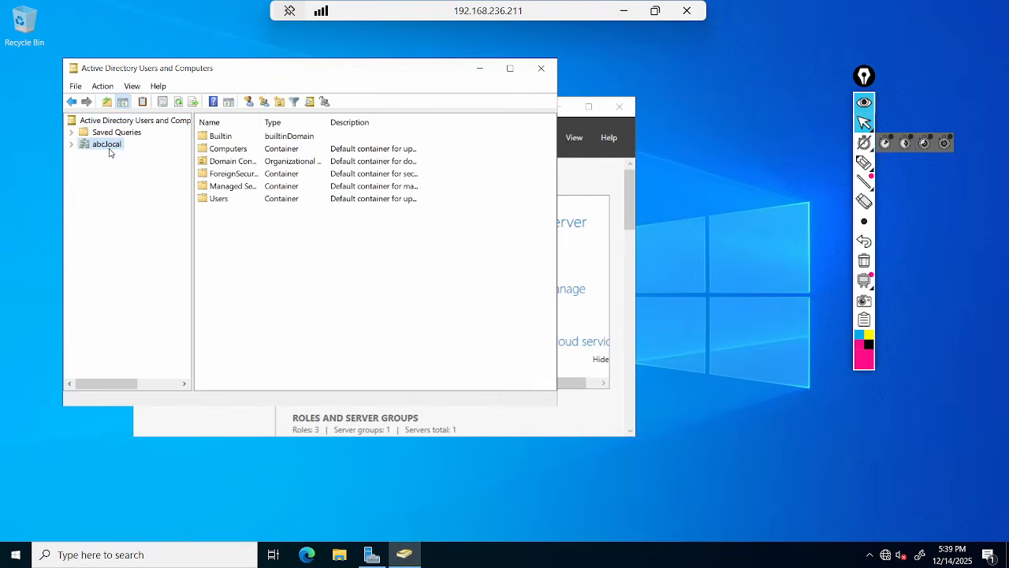
pyautogui.click(71, 145)
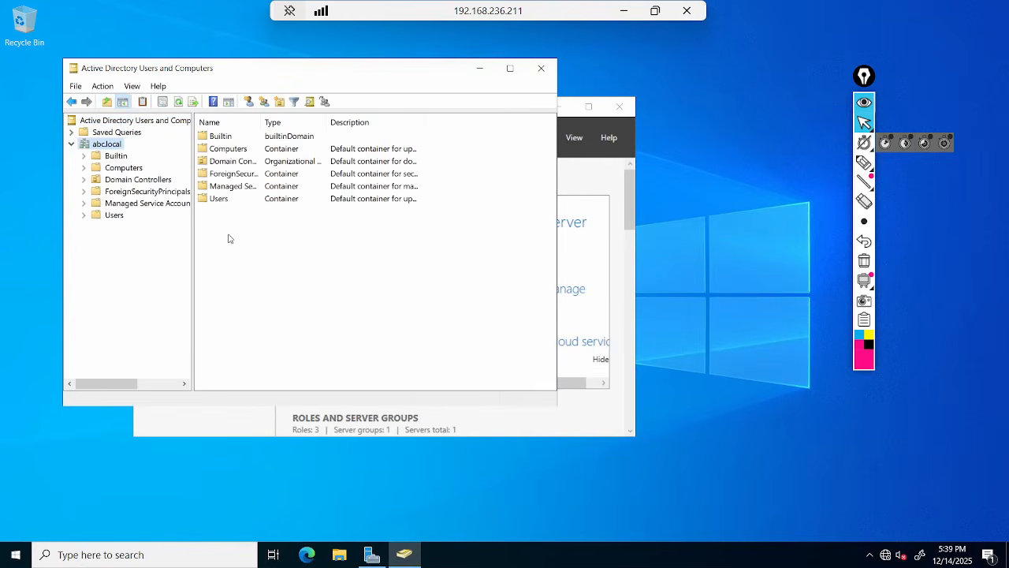
pyautogui.click(508, 69)
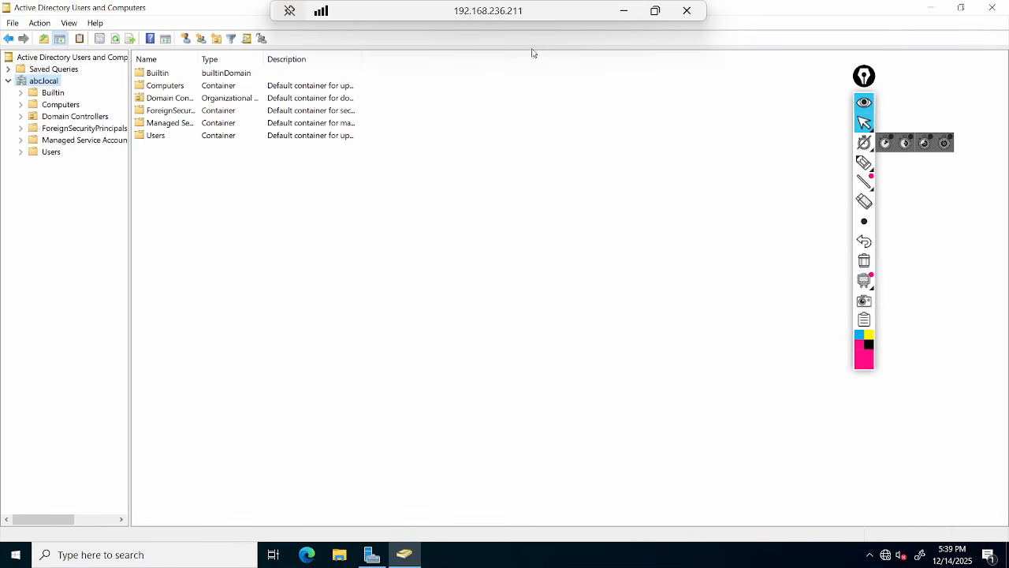
pyautogui.click(624, 11)
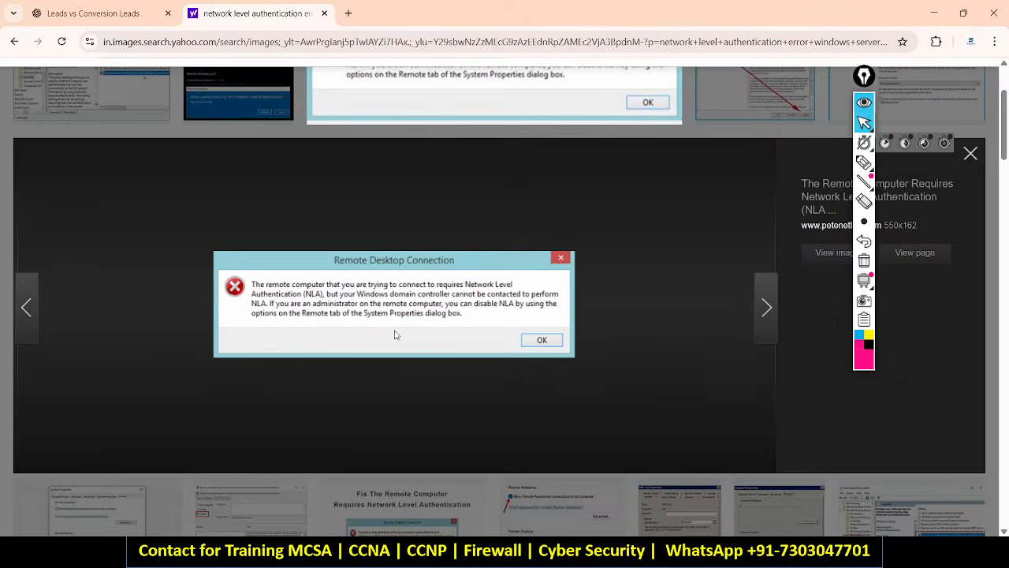
# Switch from the Yahoo NLA error image results toward the Google Meet window.
pyautogui.hotkey('alt', 'Tab')
pyautogui.hotkey('alt', 'Tab')
pyautogui.hotkey('alt', 'Tab')
pyautogui.hotkey('alt', 'Tab')
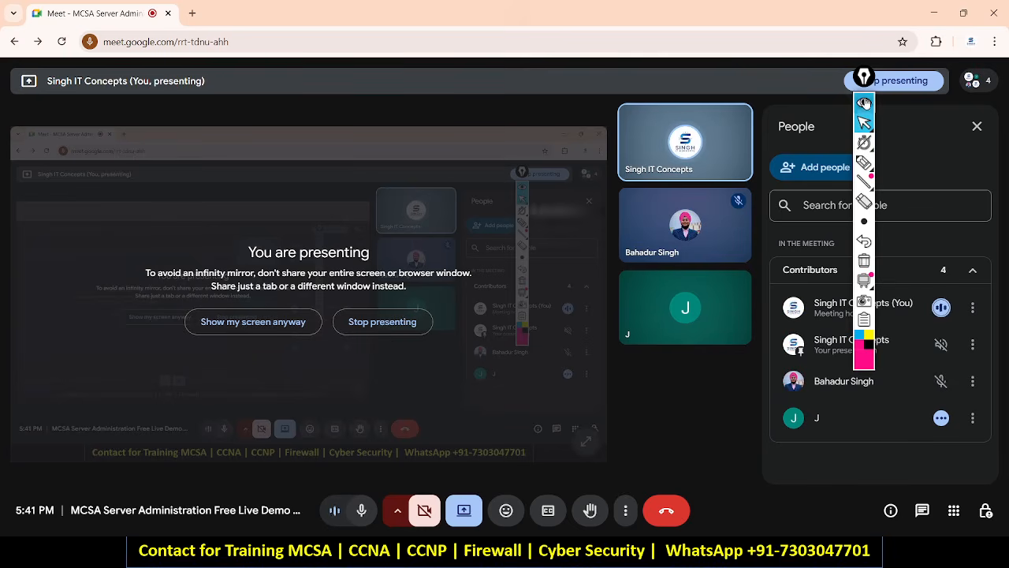
# Collapse the Epic Pen toolbar, close Google Meet, and switch to OBS Studio, still recording.
pyautogui.click(865, 103)
pyautogui.click(995, 12)
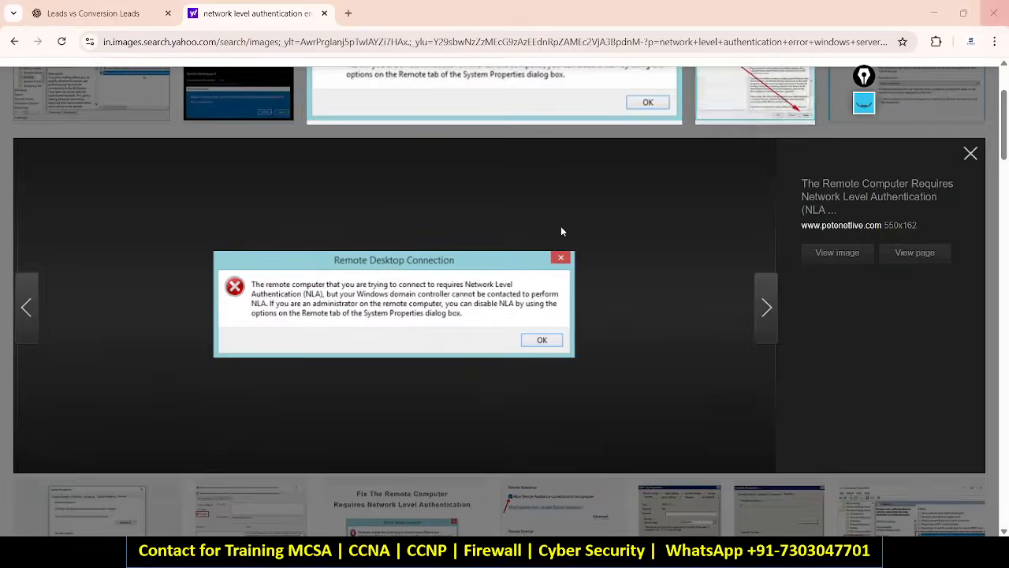
pyautogui.hotkey('alt', 'Tab')
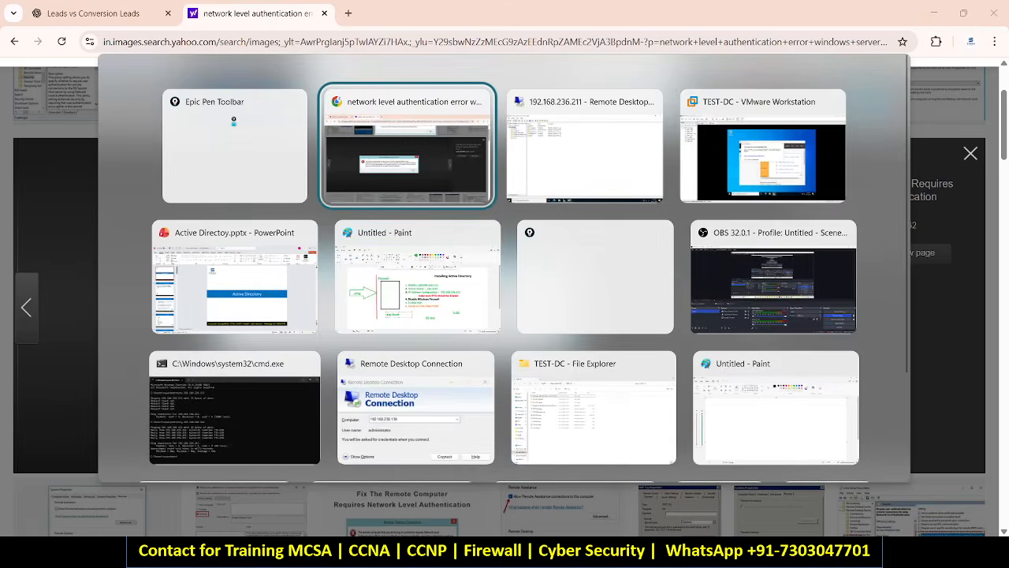
pyautogui.press('Down')
pyautogui.press('Up')
pyautogui.press('Left')
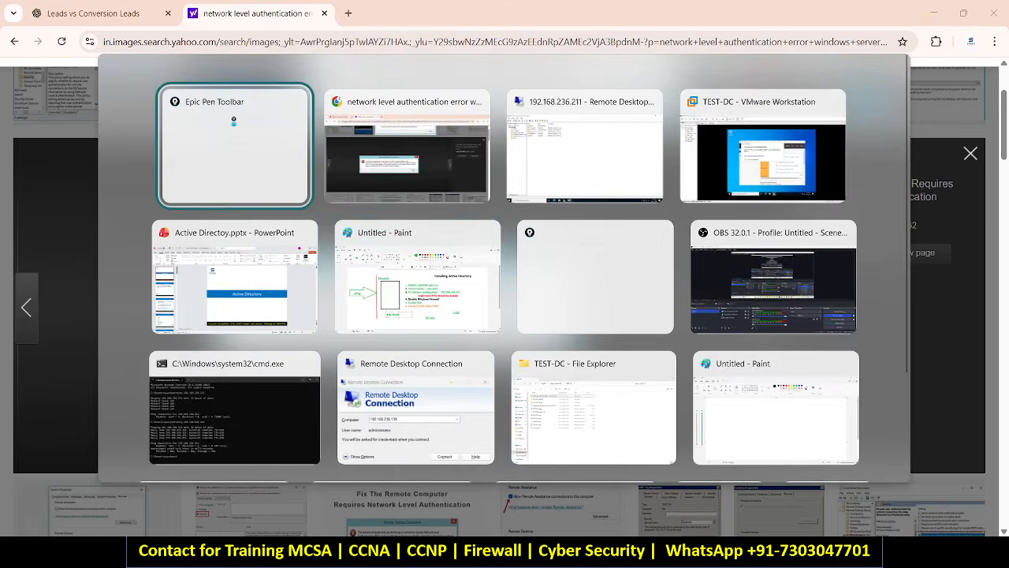
pyautogui.press('Down')
pyautogui.press('Down')
pyautogui.press('Down')
pyautogui.press('Right')
pyautogui.press('Right')
pyautogui.press('Right')
pyautogui.press('Up')
pyautogui.press('Up')
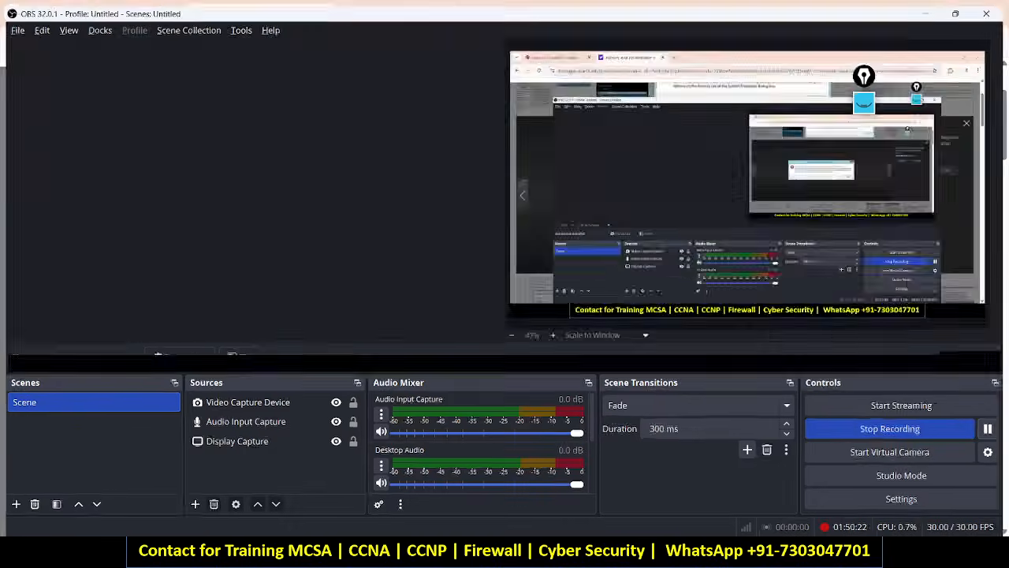